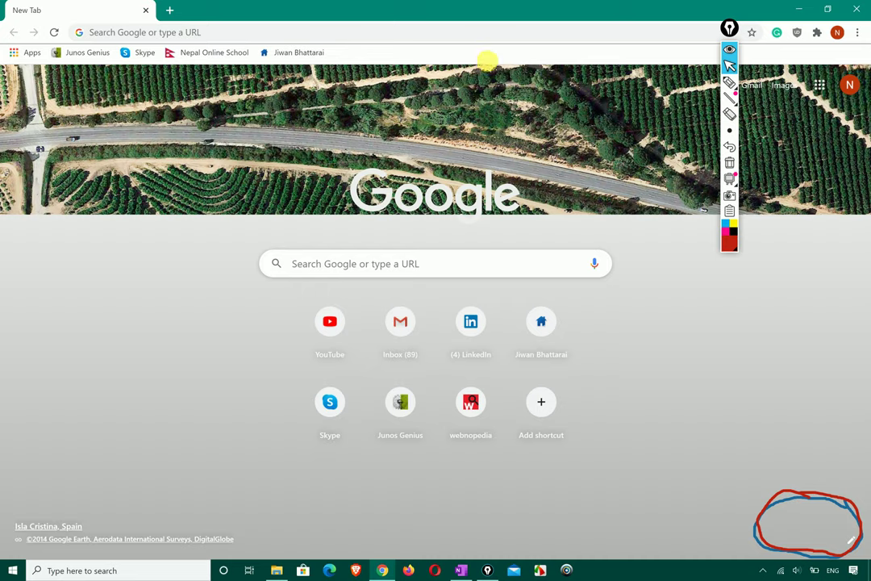
# Outline the browser's tab, address and bookmarks area with the red pen, clear all annotations and return to the normal pointer.
pyautogui.click(729, 83)
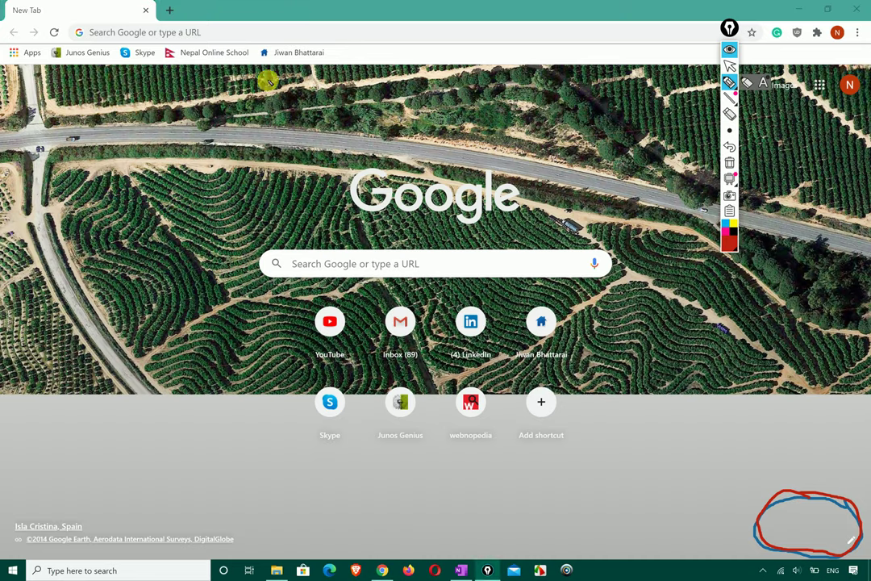
pyautogui.moveTo(266, 80)
pyautogui.mouseDown()
pyautogui.moveTo(58, 91)
pyautogui.moveTo(371, 5)
pyautogui.moveTo(863, 5)
pyautogui.moveTo(710, 87)
pyautogui.moveTo(374, 105)
pyautogui.moveTo(264, 79)
pyautogui.mouseUp()
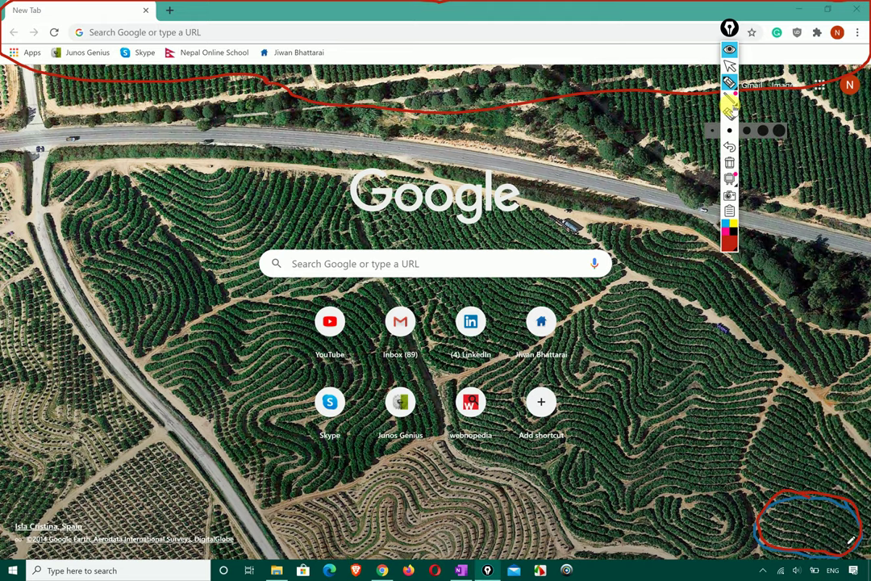
pyautogui.click(730, 163)
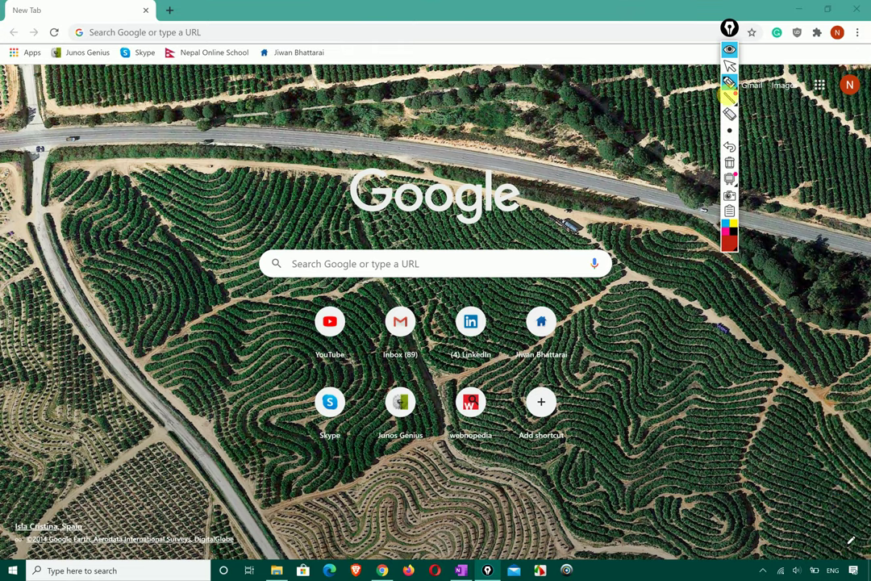
pyautogui.click(729, 66)
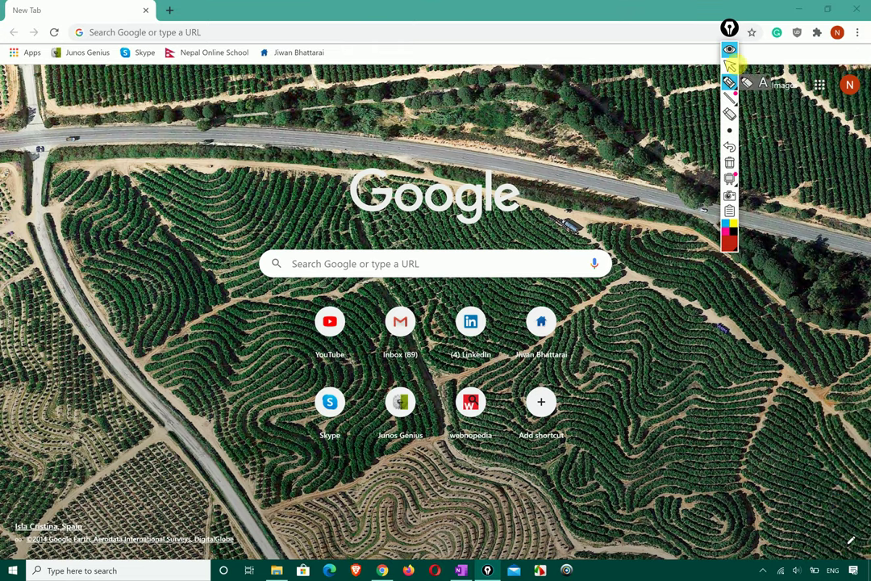
# In the new tab page customization, try Most visited sites, choose My shortcuts, and switch Hide shortcuts on and back off.
pyautogui.click(851, 541)
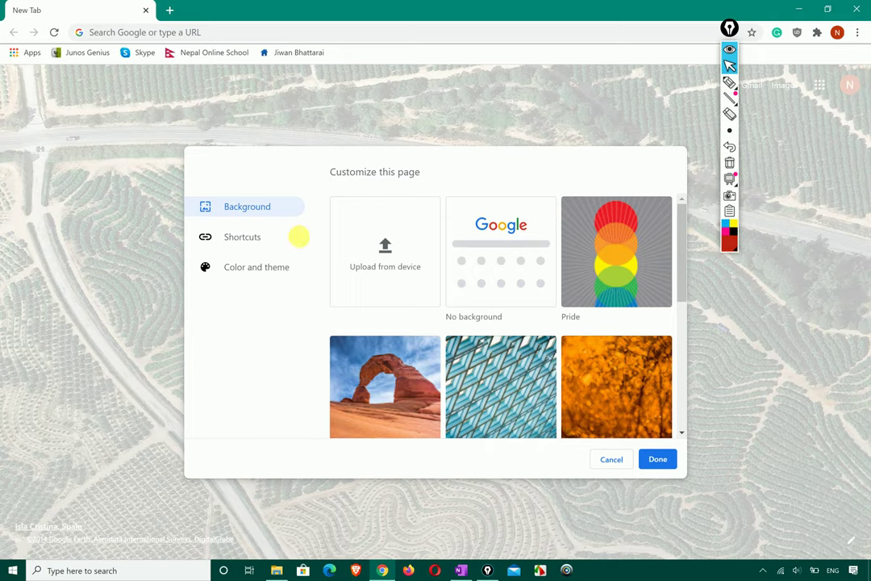
pyautogui.click(283, 237)
pyautogui.click(568, 251)
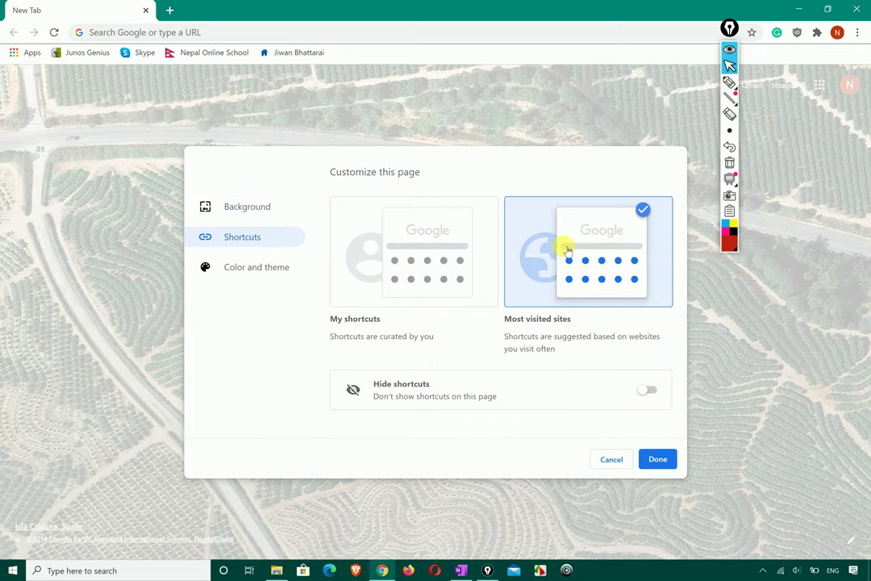
pyautogui.click(432, 263)
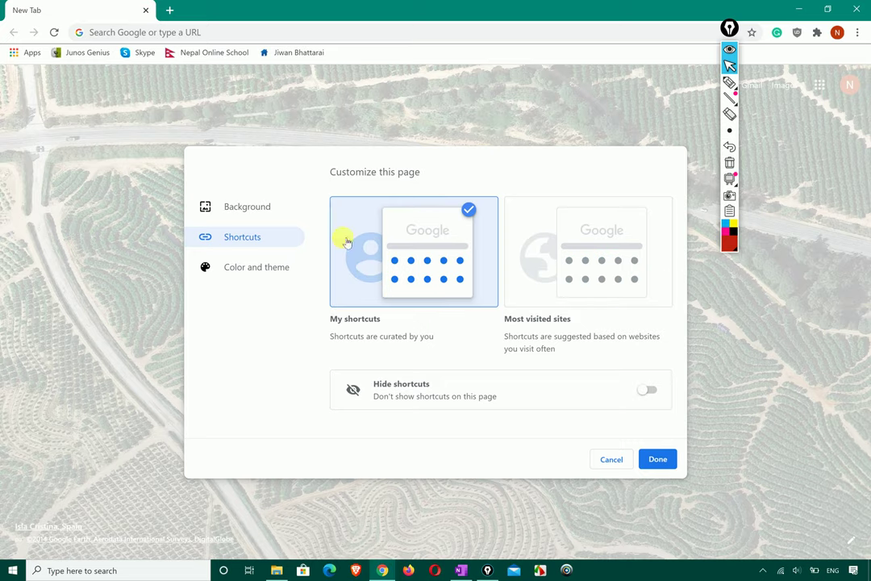
pyautogui.click(649, 391)
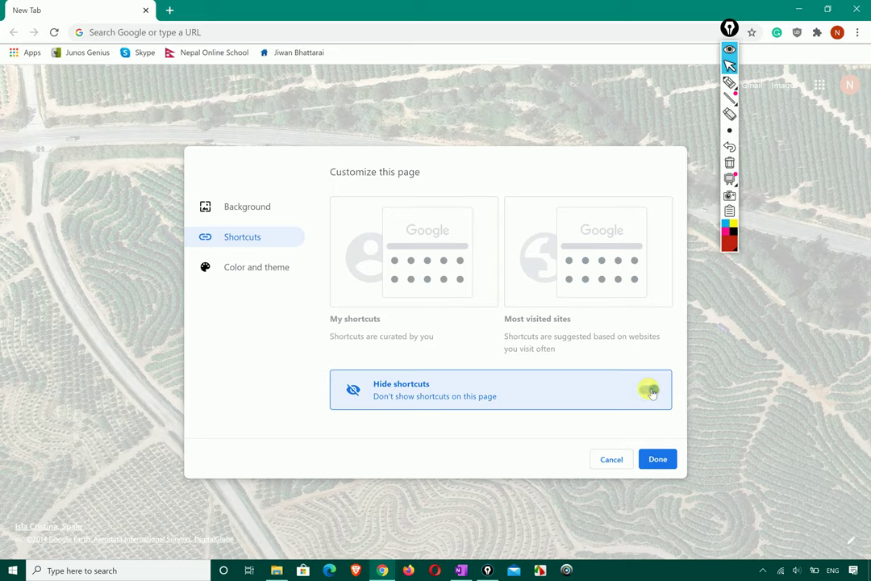
pyautogui.click(650, 391)
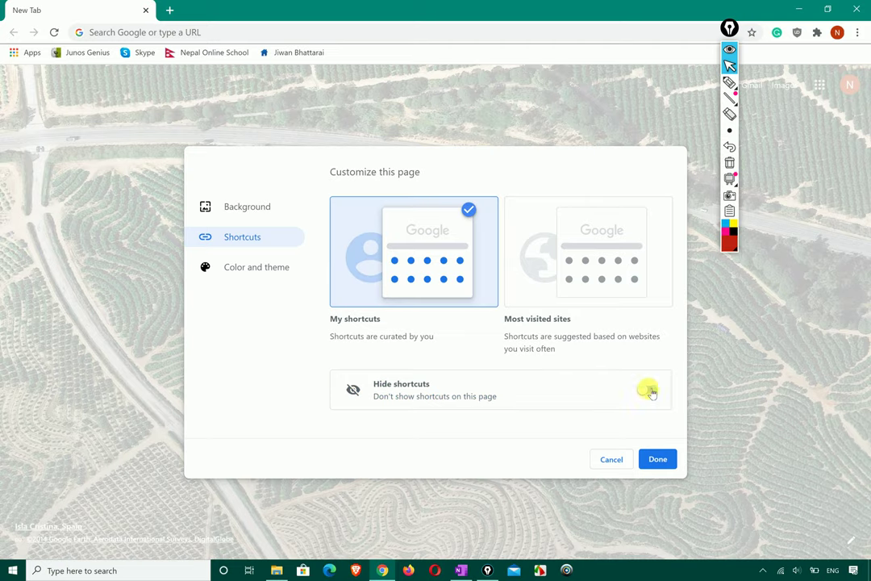
# Try out a range of preset color themes, including blue, dark grey, yellow, green, pink, orange and dark blue.
pyautogui.click(271, 272)
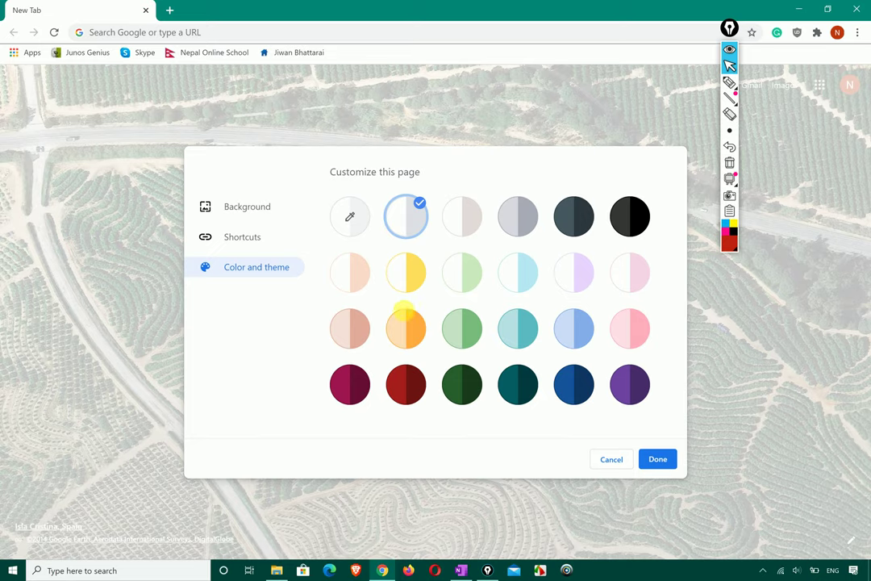
pyautogui.click(572, 326)
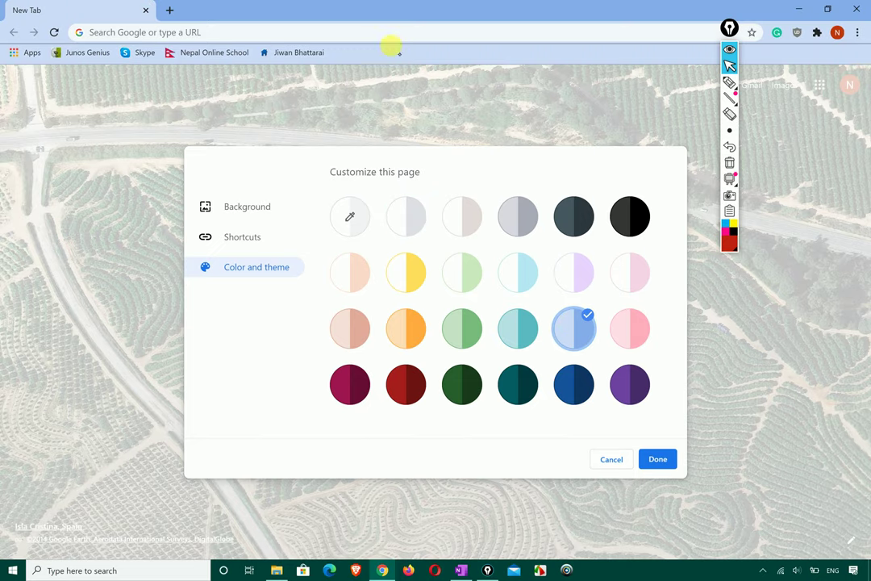
pyautogui.click(586, 214)
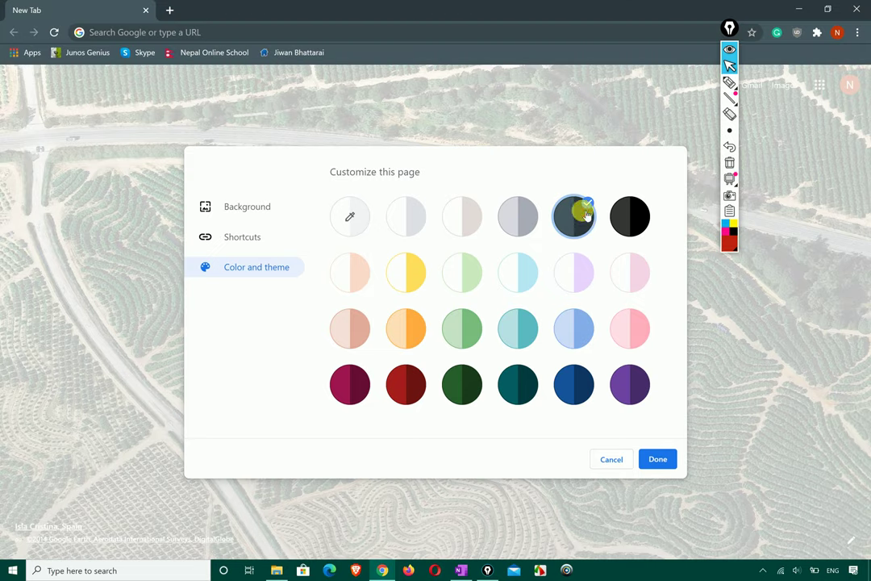
pyautogui.click(459, 214)
pyautogui.click(407, 271)
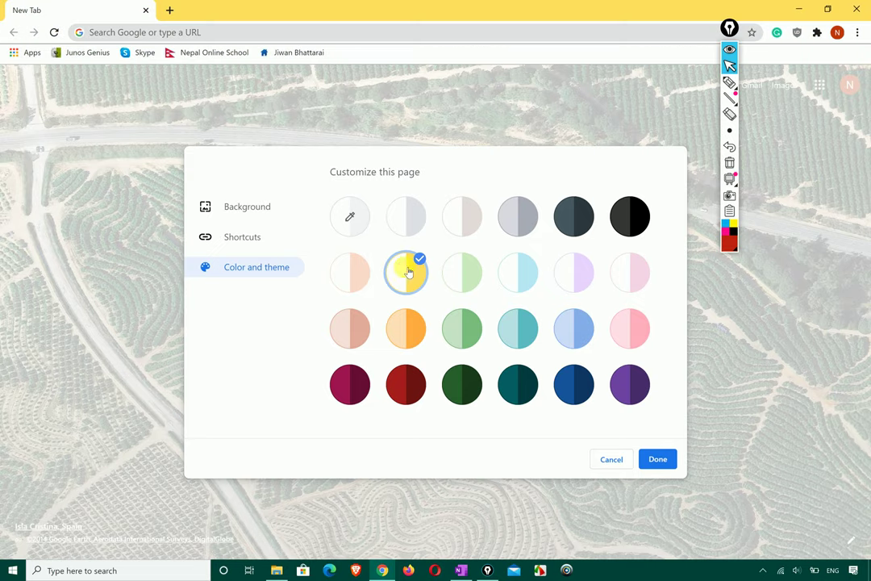
pyautogui.click(475, 280)
pyautogui.click(532, 277)
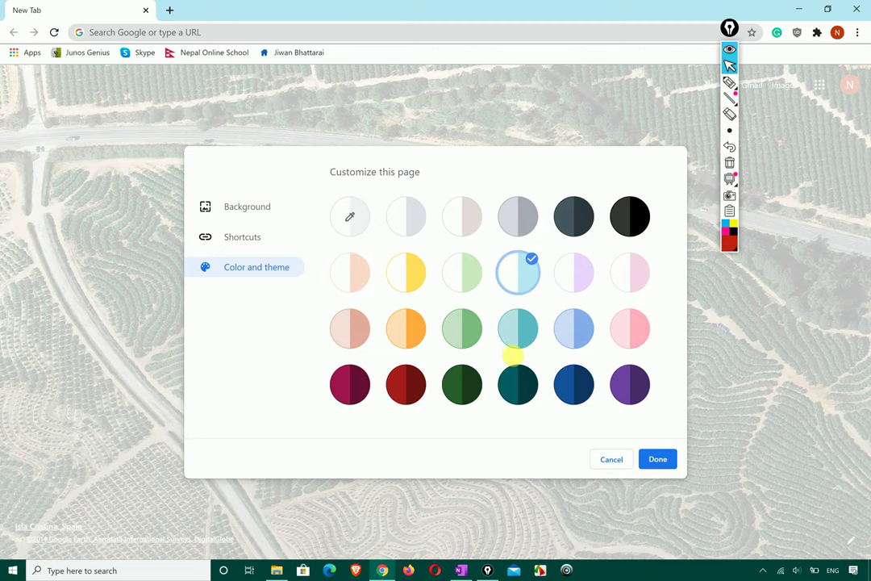
pyautogui.click(516, 343)
pyautogui.click(466, 340)
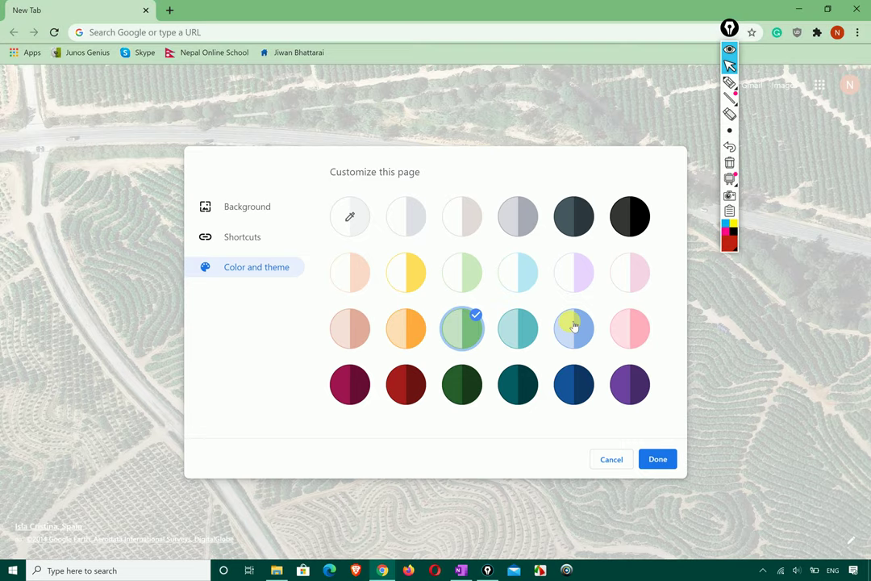
pyautogui.click(617, 327)
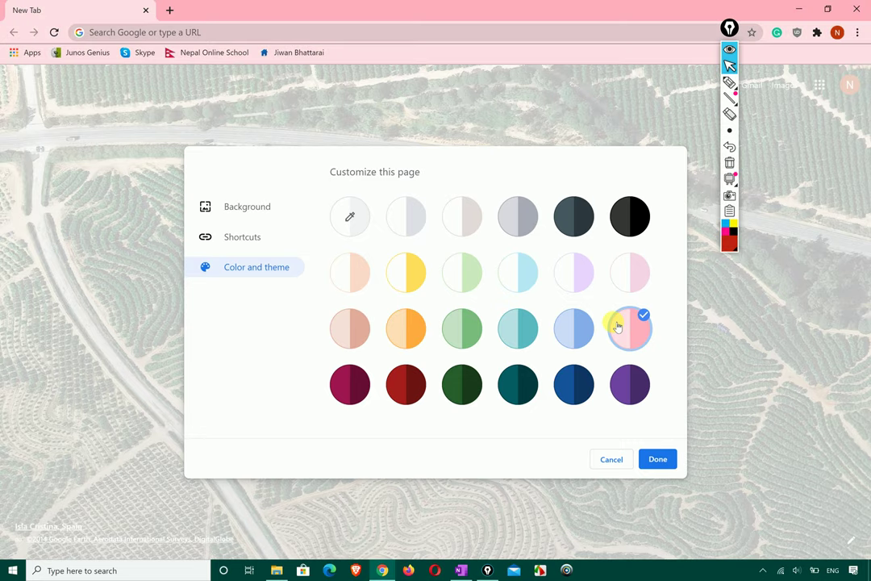
pyautogui.click(581, 329)
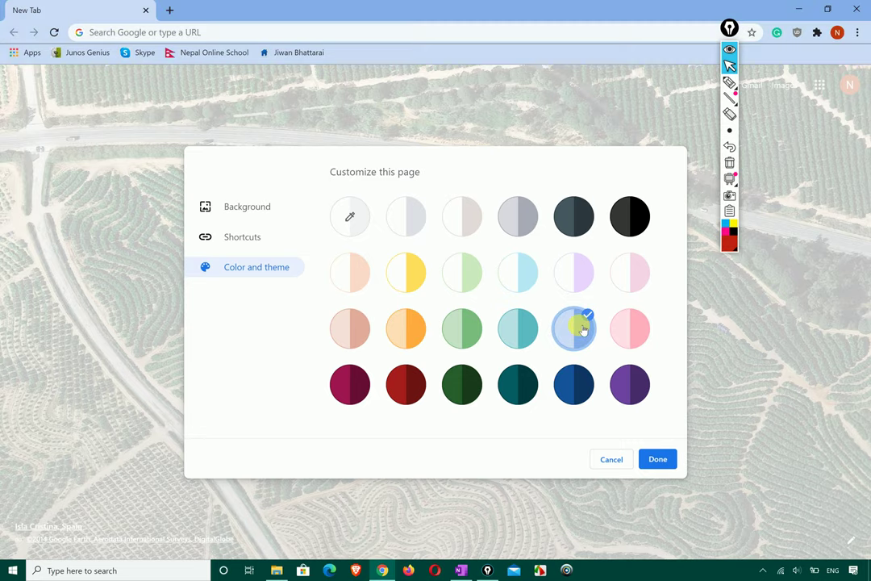
pyautogui.click(476, 372)
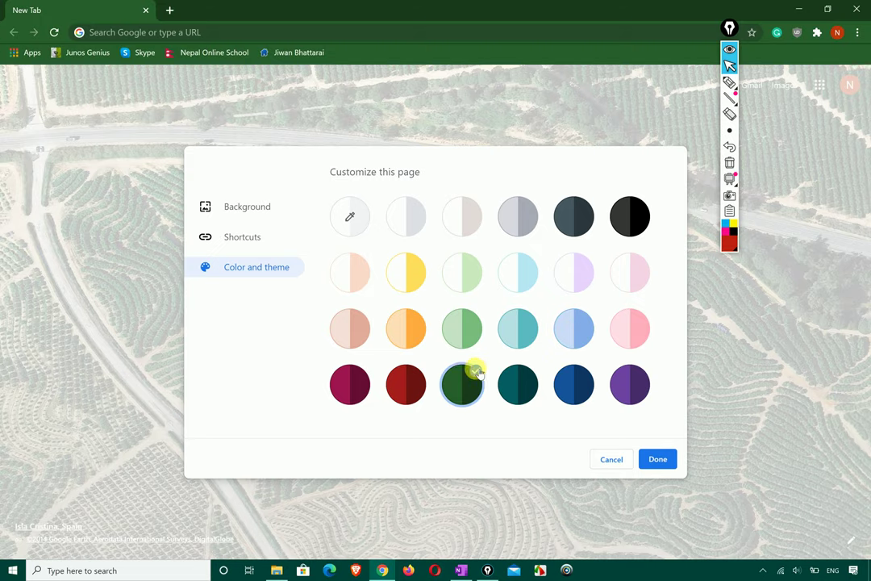
pyautogui.click(355, 376)
pyautogui.click(398, 381)
pyautogui.click(416, 327)
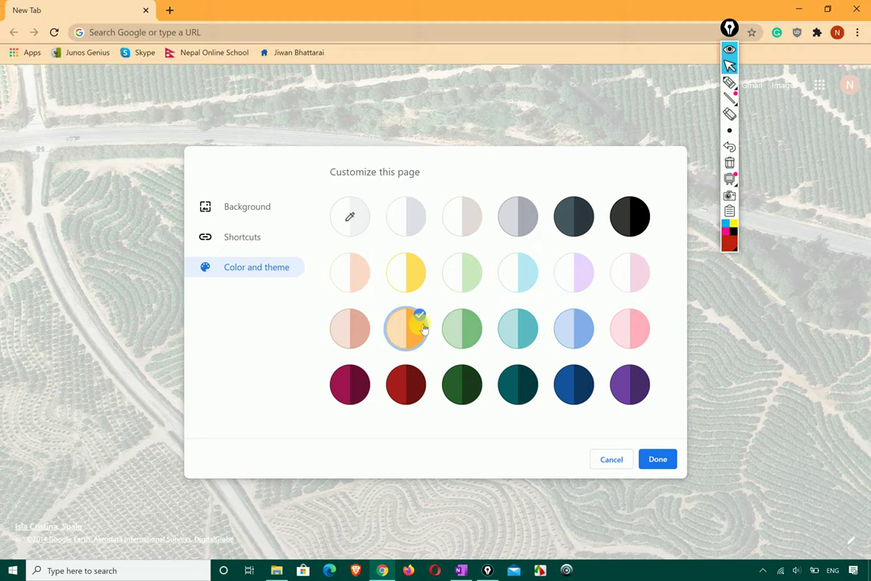
pyautogui.click(350, 329)
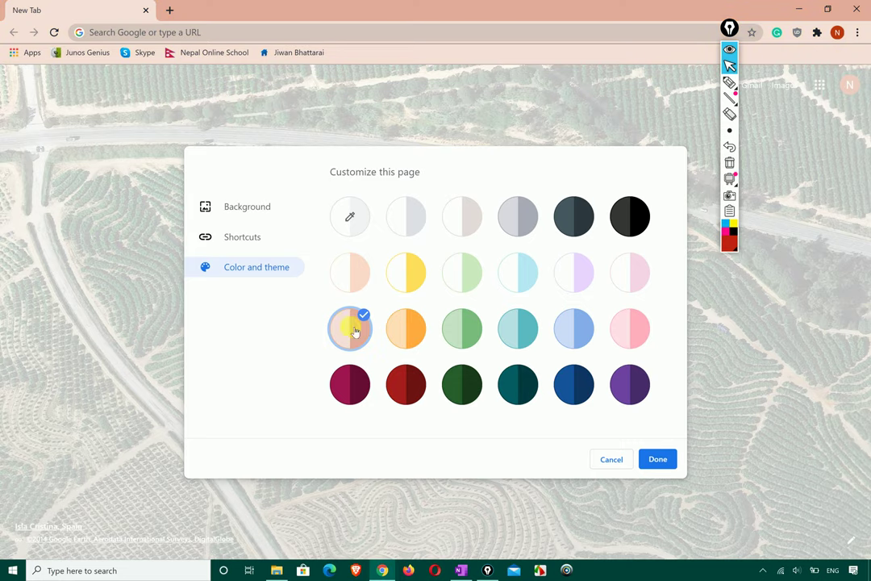
pyautogui.click(522, 272)
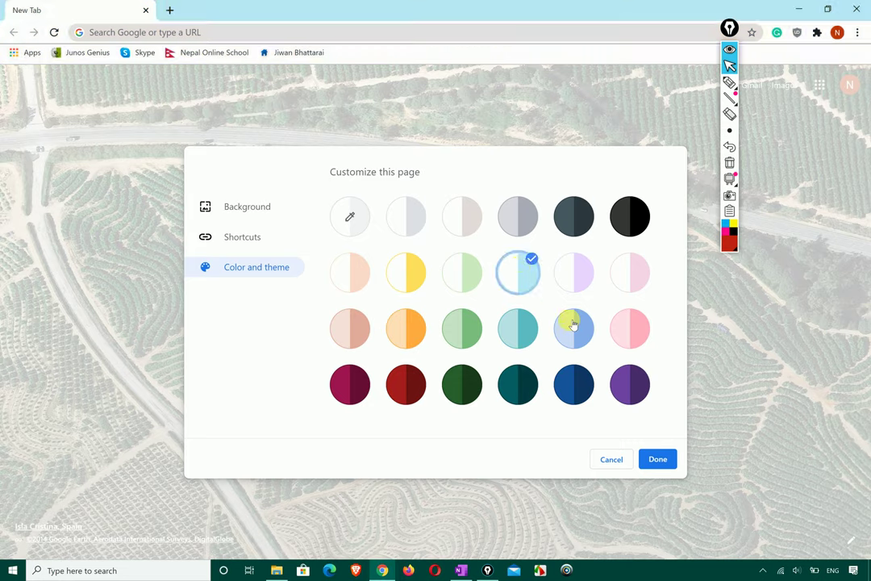
pyautogui.click(572, 324)
pyautogui.click(631, 274)
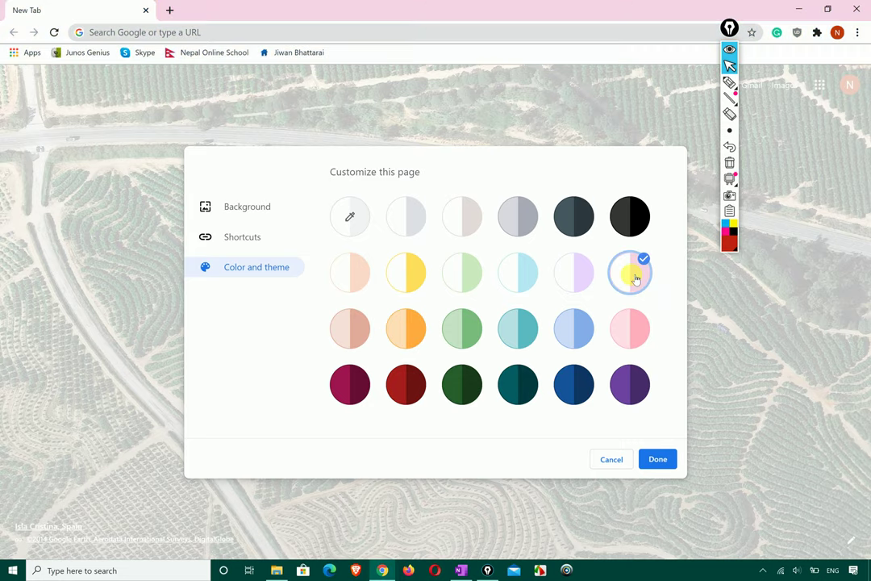
pyautogui.click(526, 234)
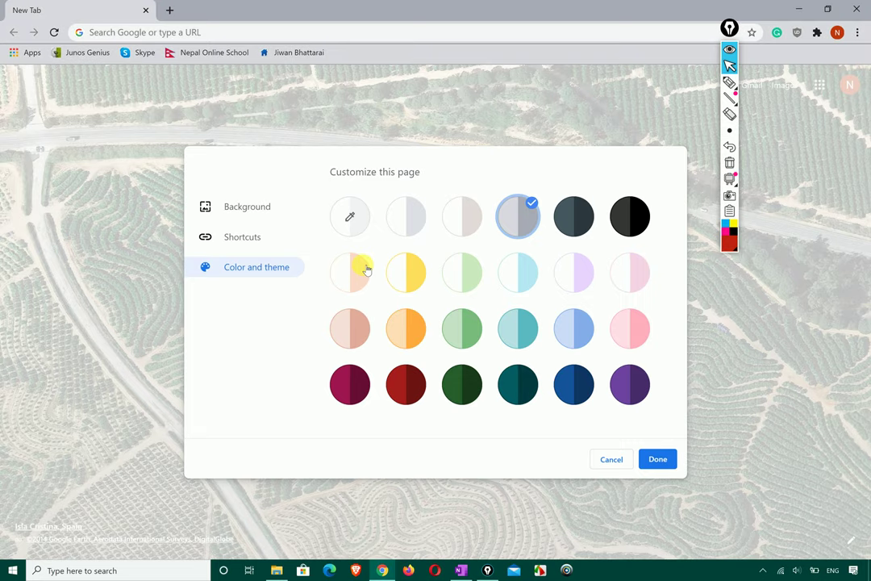
pyautogui.click(365, 269)
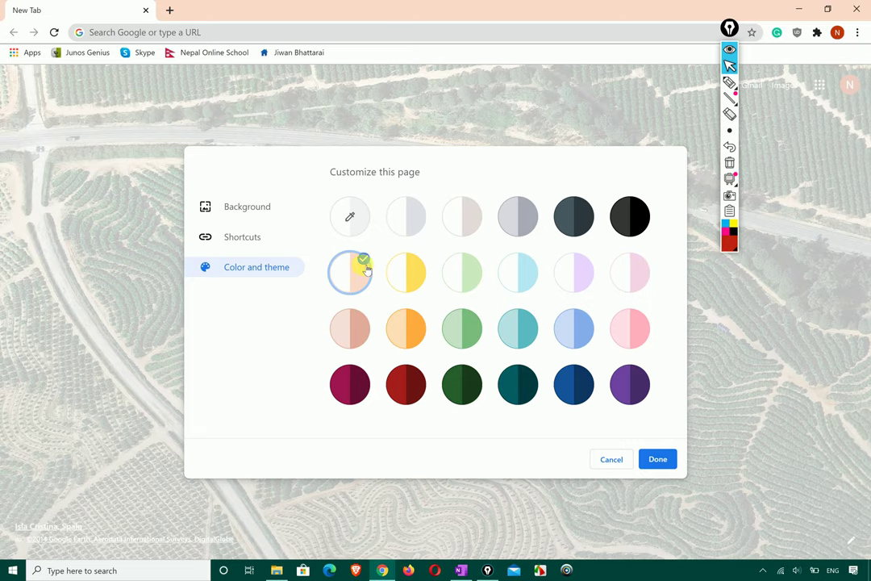
pyautogui.click(581, 388)
# Pick a custom green theme color with RGB values 3, 170, 23 and apply it to the browser.
pyautogui.click(352, 218)
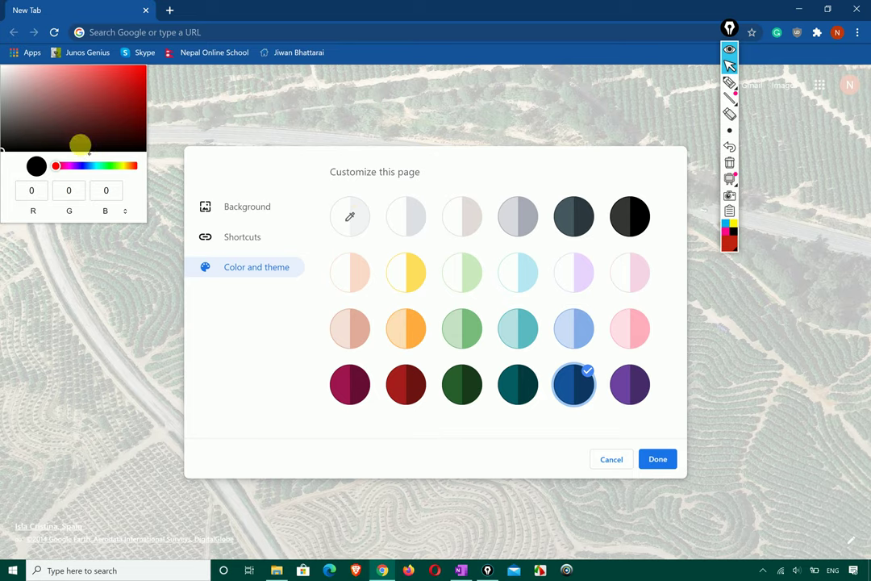
pyautogui.moveTo(57, 166); pyautogui.dragTo(107, 165)
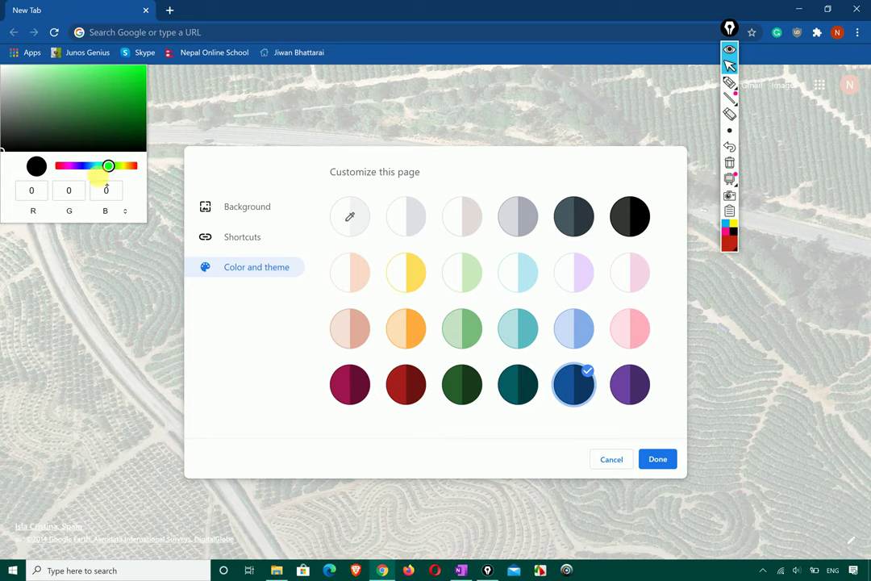
pyautogui.moveTo(123, 121); pyautogui.dragTo(140, 95)
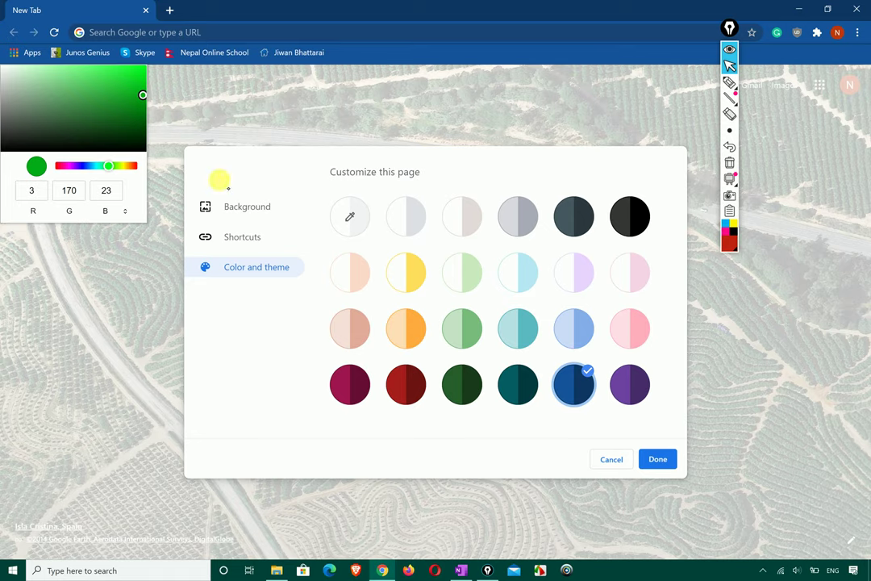
pyautogui.click(657, 459)
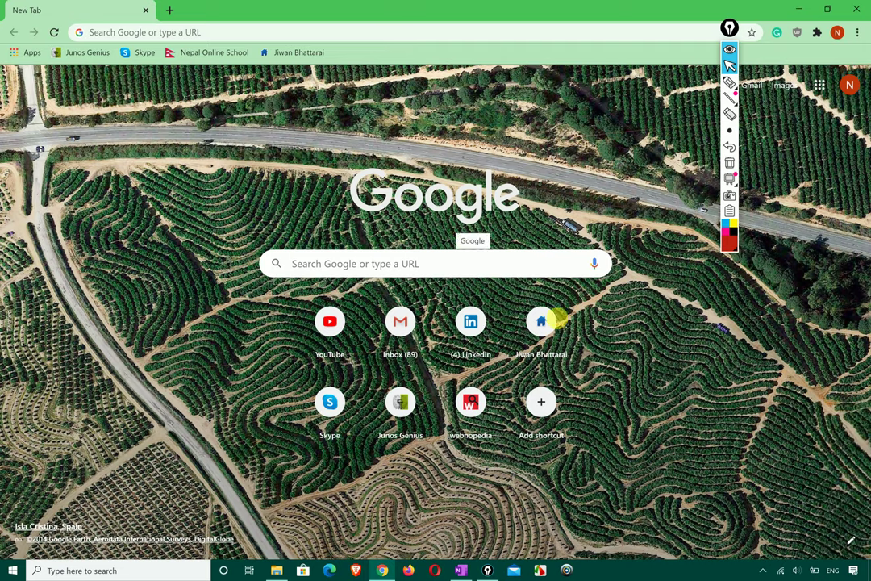
# Set the new tab page background to the Landscapes image of a grassy sea cliff under a cloudy sky and apply it.
pyautogui.click(852, 541)
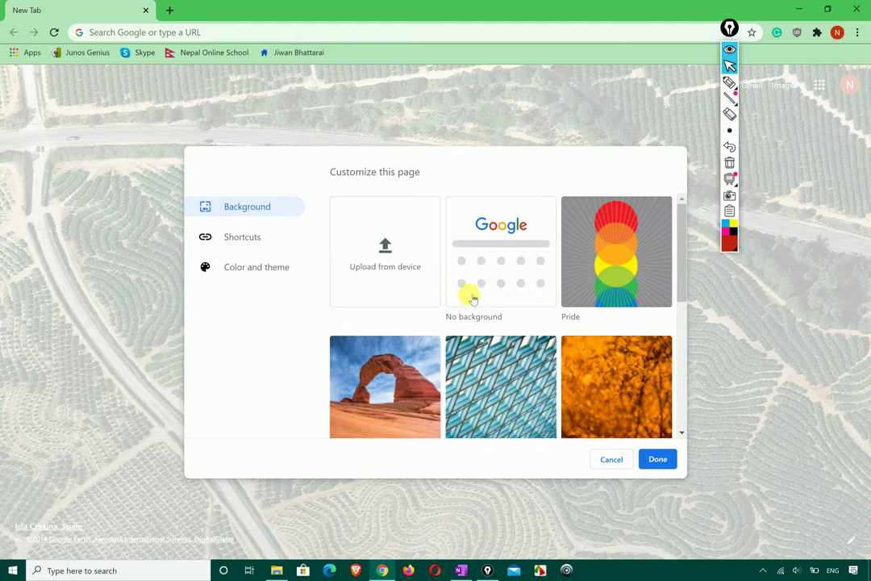
pyautogui.scroll(-5, 473, 300)
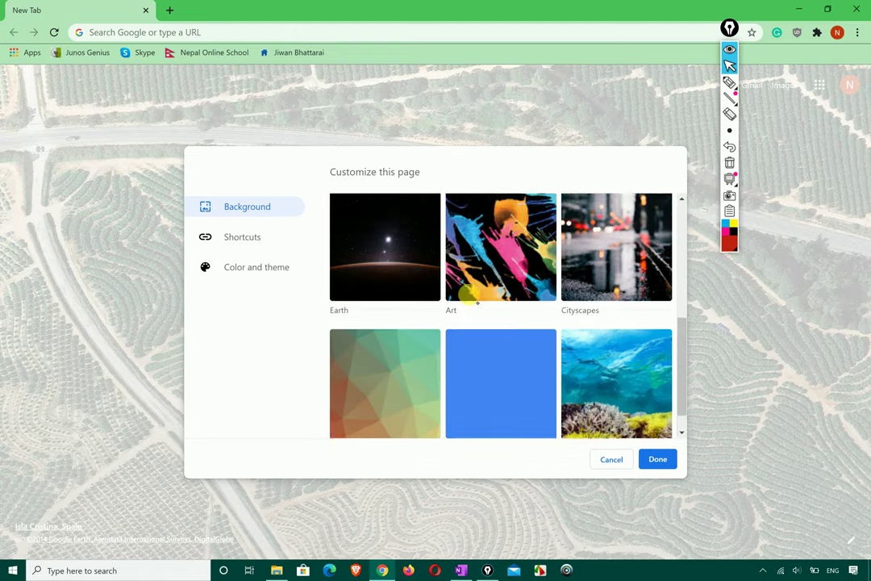
pyautogui.scroll(3, 476, 302)
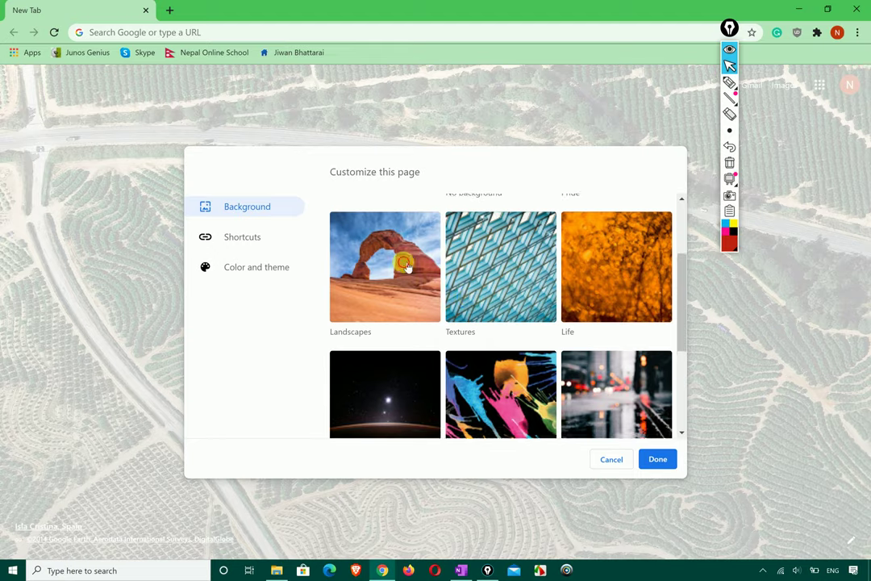
pyautogui.click(411, 266)
pyautogui.scroll(-4, 516, 316)
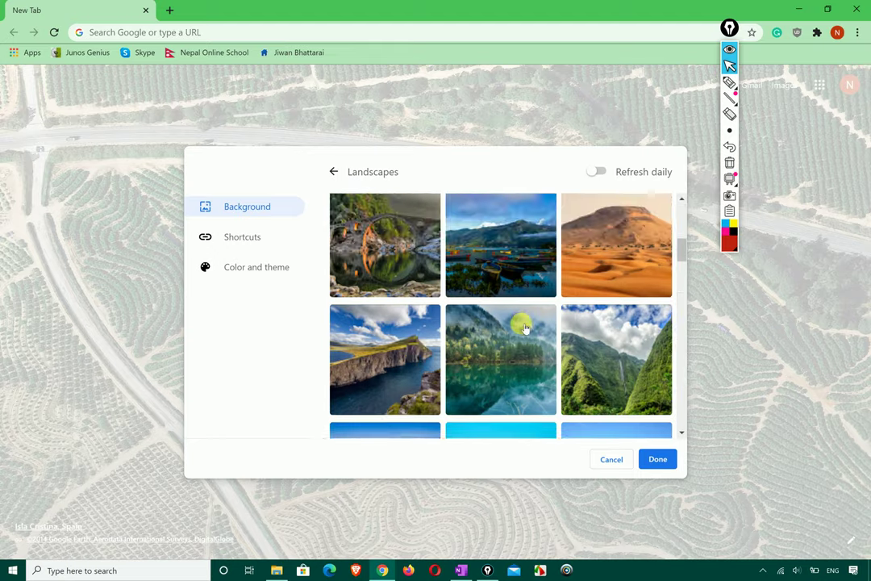
pyautogui.click(419, 306)
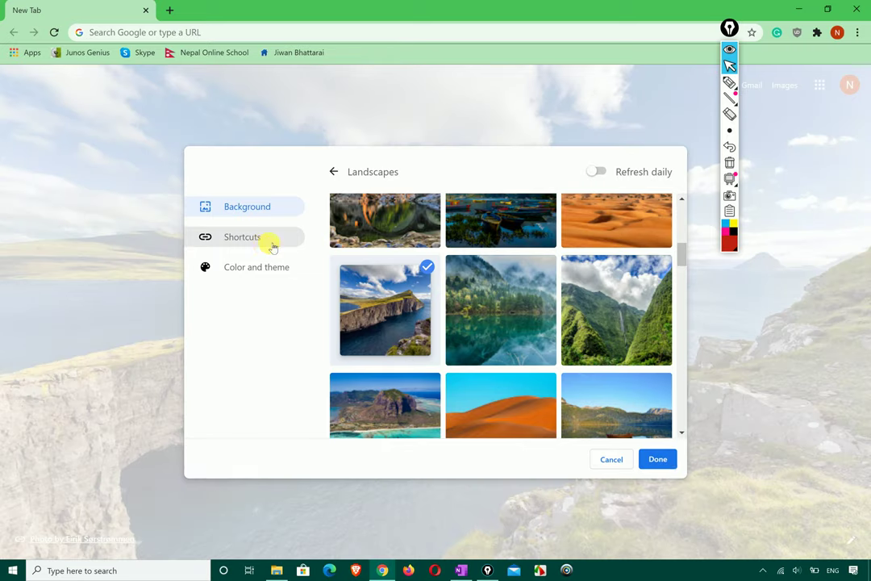
pyautogui.click(657, 459)
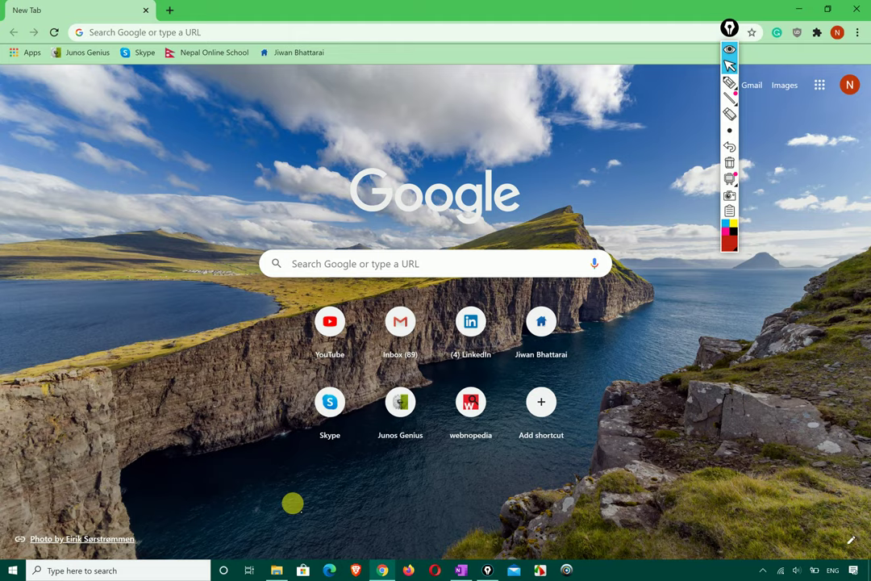
# Outline the browser's tab strip, address bar and bookmarks bar with the red pen, and clear the drawing.
pyautogui.click(730, 82)
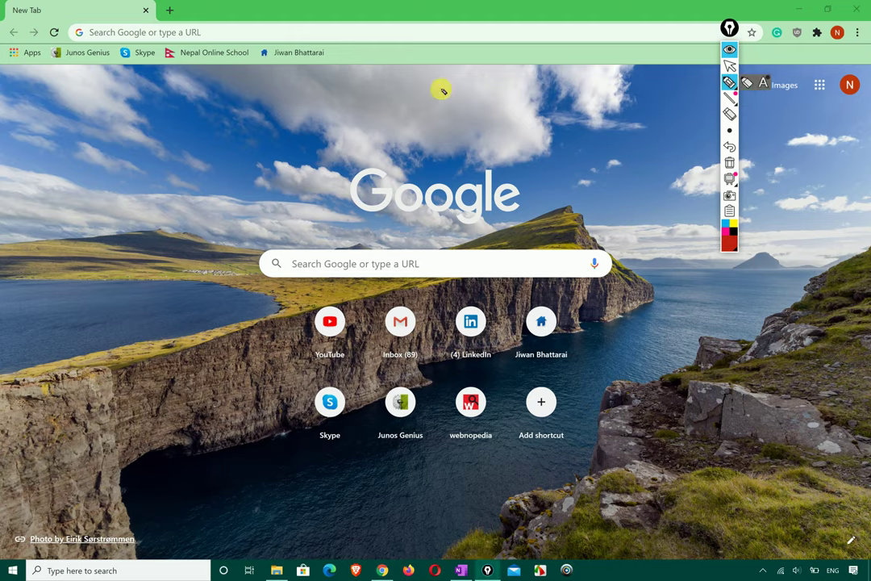
pyautogui.moveTo(465, 88)
pyautogui.mouseDown()
pyautogui.moveTo(395, 90)
pyautogui.moveTo(6, 16)
pyautogui.moveTo(710, 5)
pyautogui.moveTo(589, 91)
pyautogui.moveTo(494, 94)
pyautogui.mouseUp()
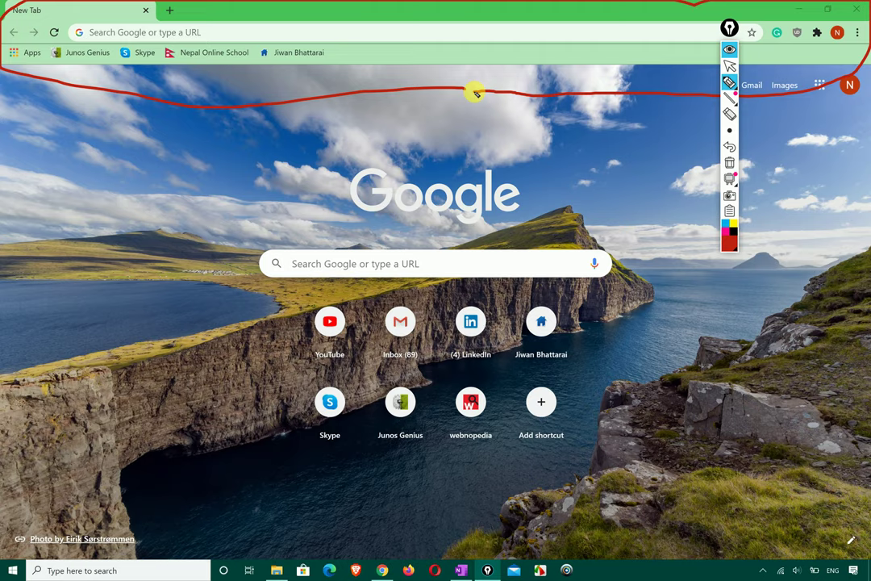
pyautogui.click(731, 161)
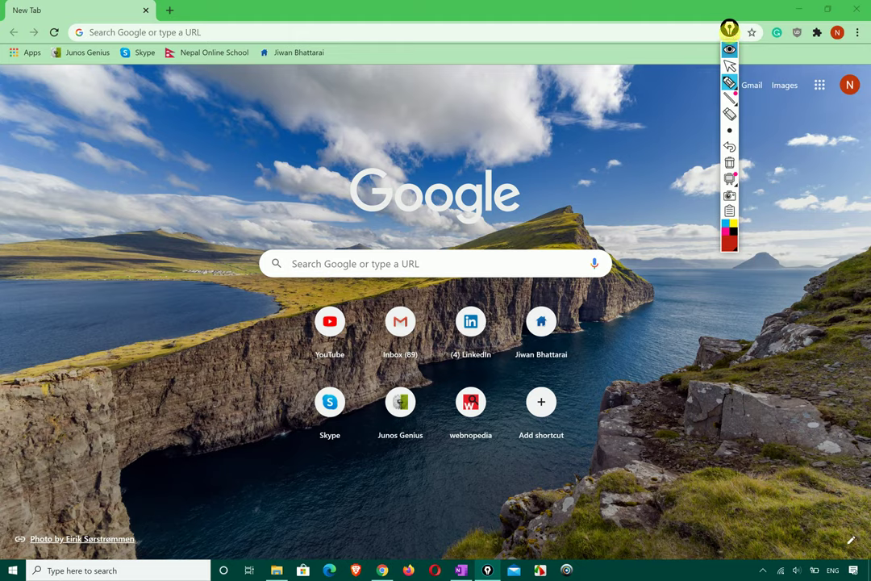
# Move the annotation palette off the address bar, circle the browser menu icon and its neighbouring icons in red, and clear the drawing.
pyautogui.click(733, 46)
pyautogui.moveTo(730, 29)
pyautogui.mouseDown()
pyautogui.moveTo(672, 65)
pyautogui.moveTo(576, 91)
pyautogui.mouseUp()
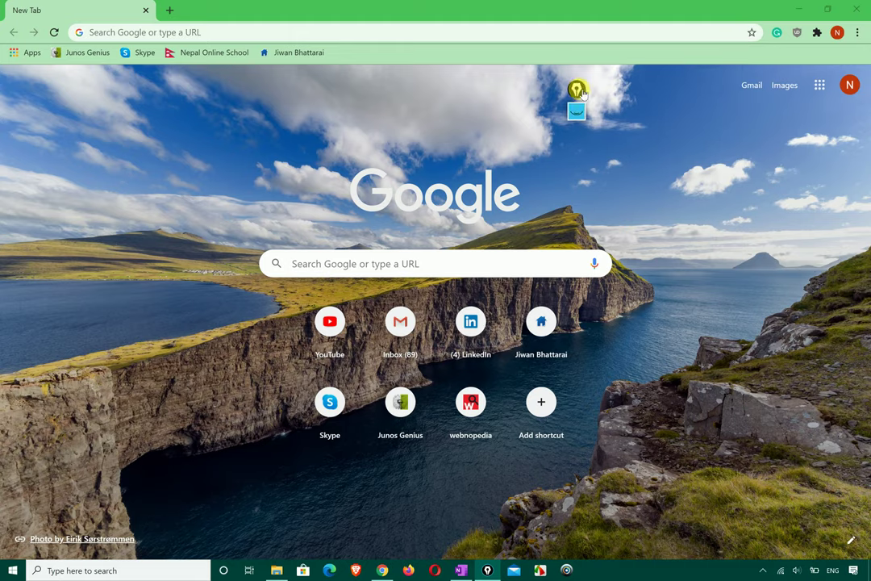
pyautogui.click(576, 111)
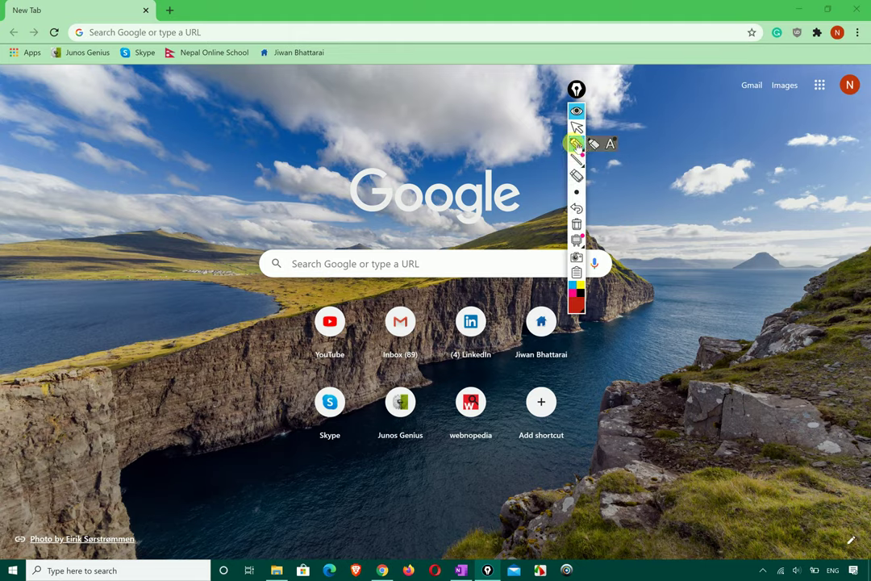
pyautogui.click(577, 145)
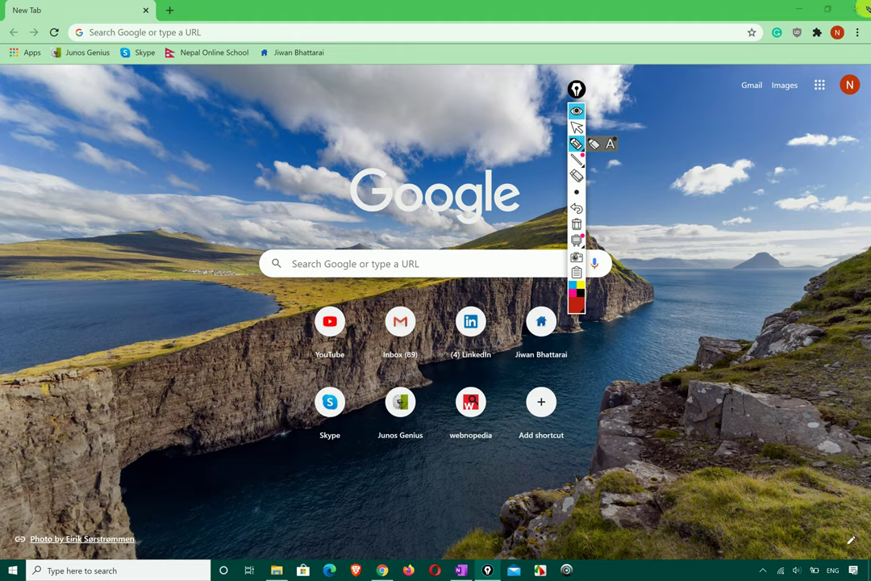
pyautogui.moveTo(862, 7)
pyautogui.mouseDown()
pyautogui.moveTo(797, 31)
pyautogui.moveTo(867, 36)
pyautogui.moveTo(813, 10)
pyautogui.mouseUp()
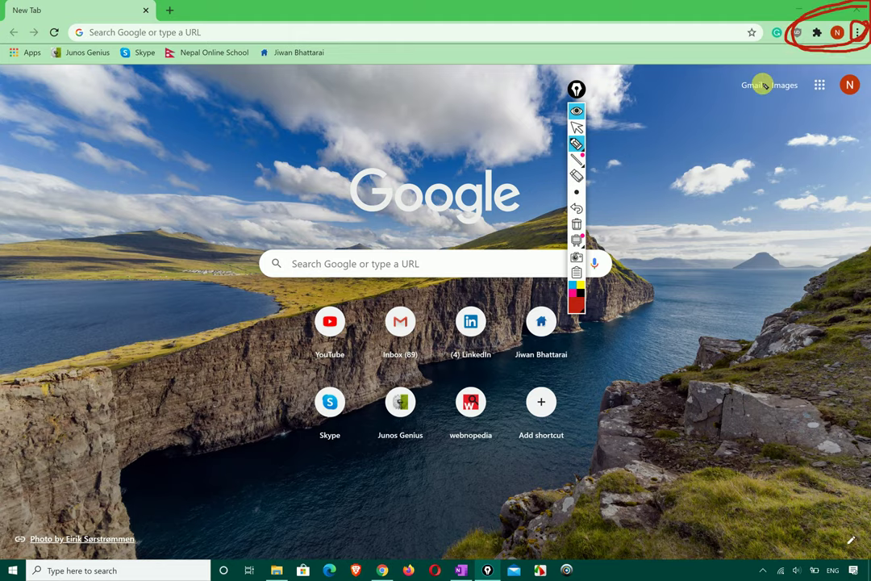
pyautogui.click(578, 229)
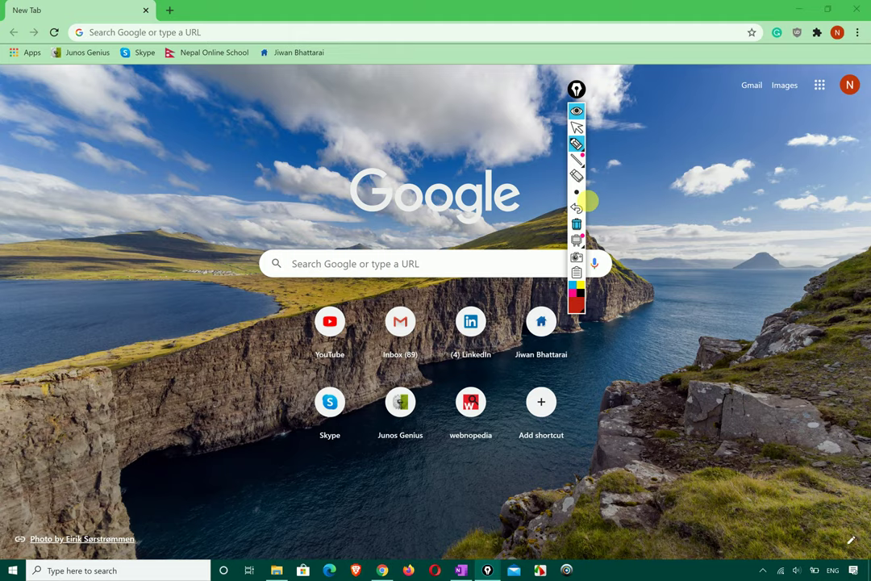
# Switch from the pen to the cursor and open Chrome's Settings page.
pyautogui.click(577, 127)
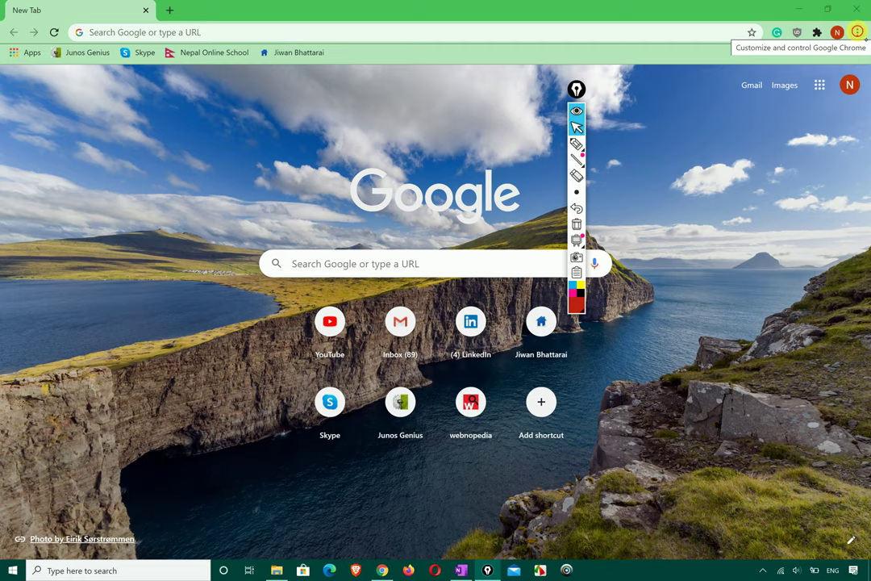
pyautogui.click(858, 31)
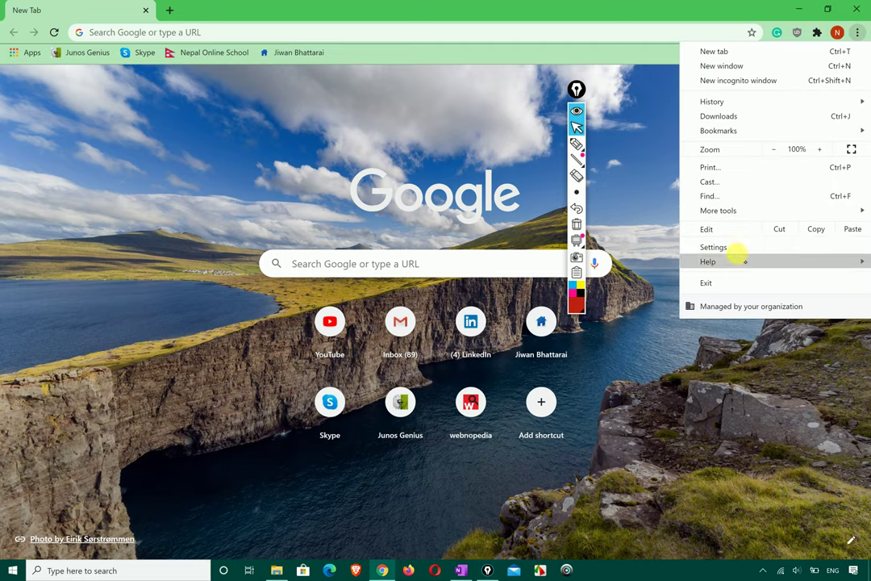
pyautogui.click(717, 248)
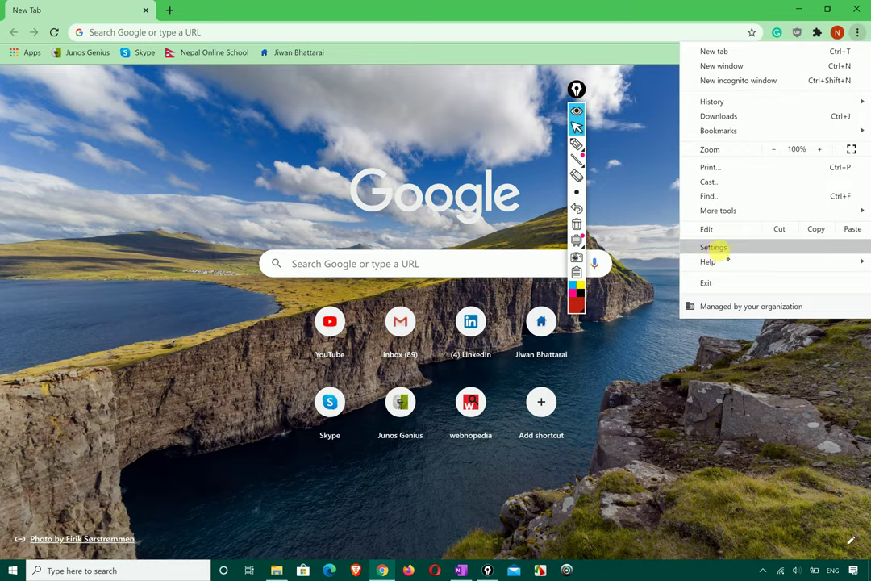
pyautogui.click(720, 249)
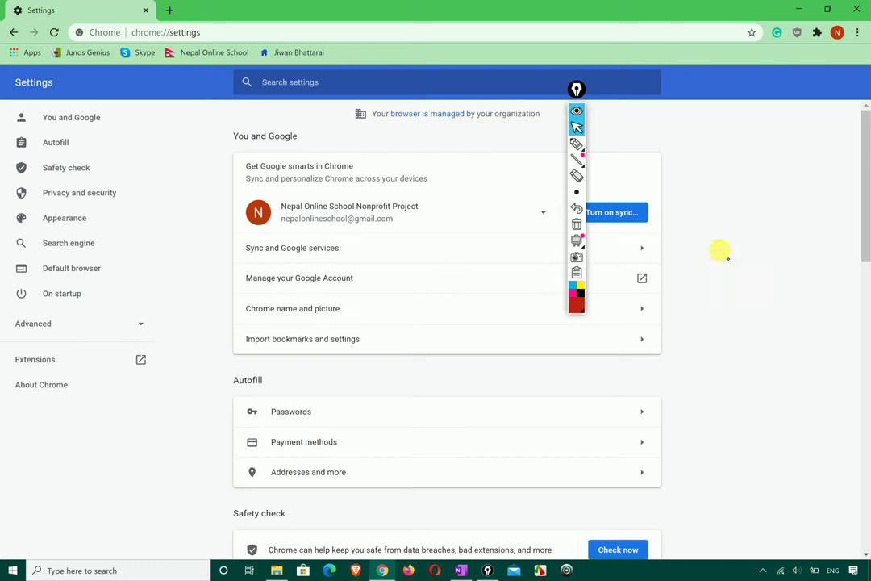
# Collapse the annotation palette, move it off the account settings, and point out the signed-in account's name and e-mail.
pyautogui.click(579, 113)
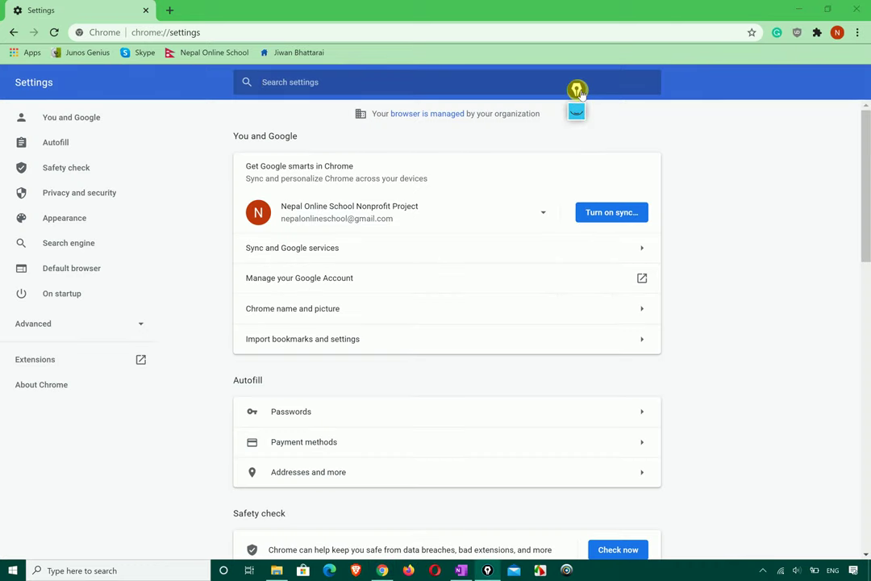
pyautogui.moveTo(578, 85); pyautogui.dragTo(662, 113)
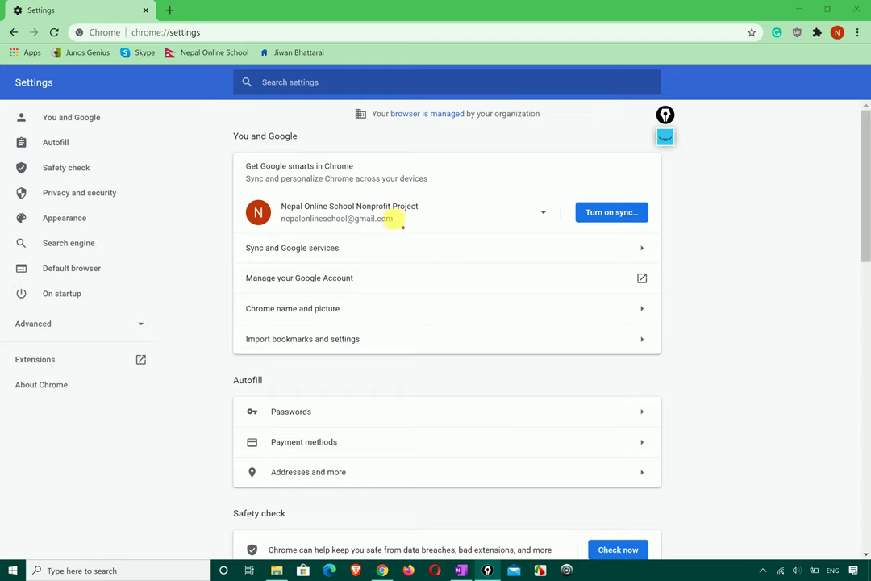
pyautogui.moveTo(396, 225); pyautogui.dragTo(267, 196)
pyautogui.click(191, 263)
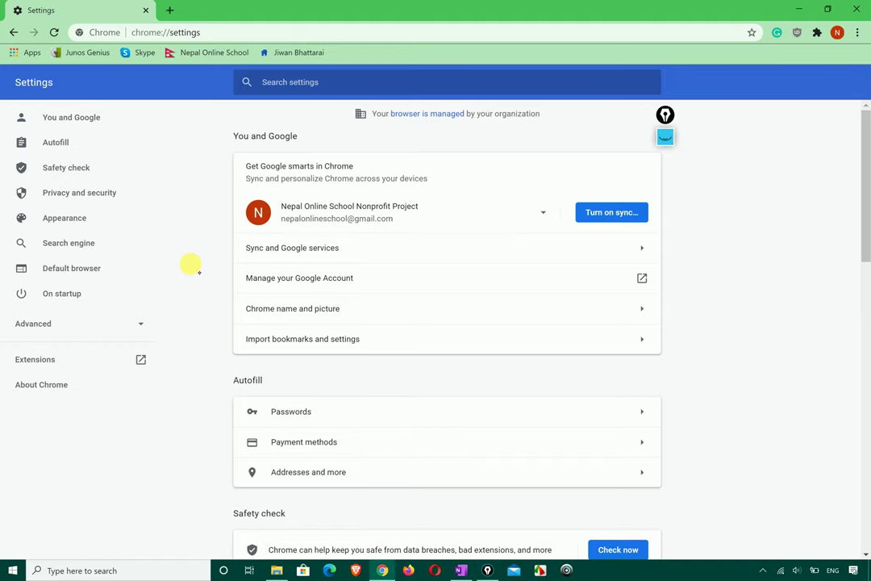
# Review the Sync and Google services settings and return to the main settings page.
pyautogui.scroll(-2, 191, 264)
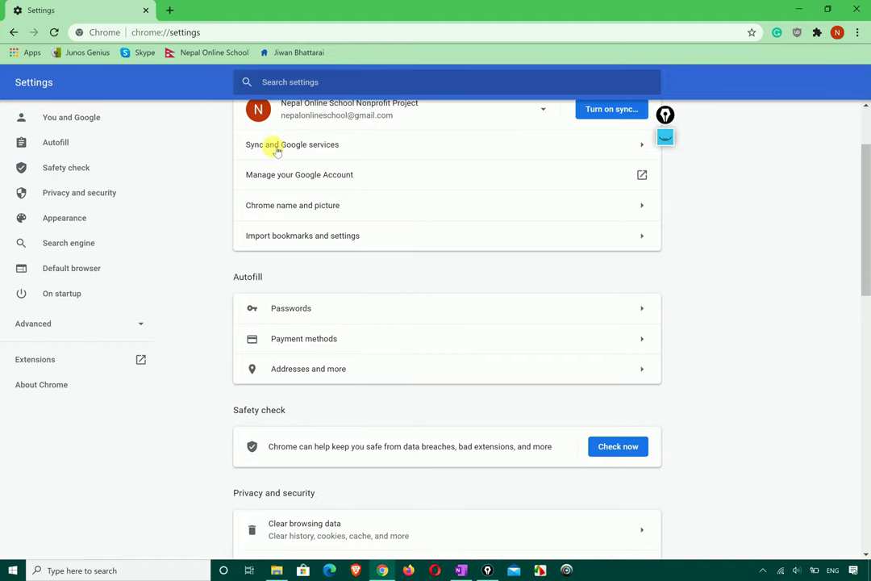
pyautogui.click(640, 143)
pyautogui.scroll(-1, 469, 269)
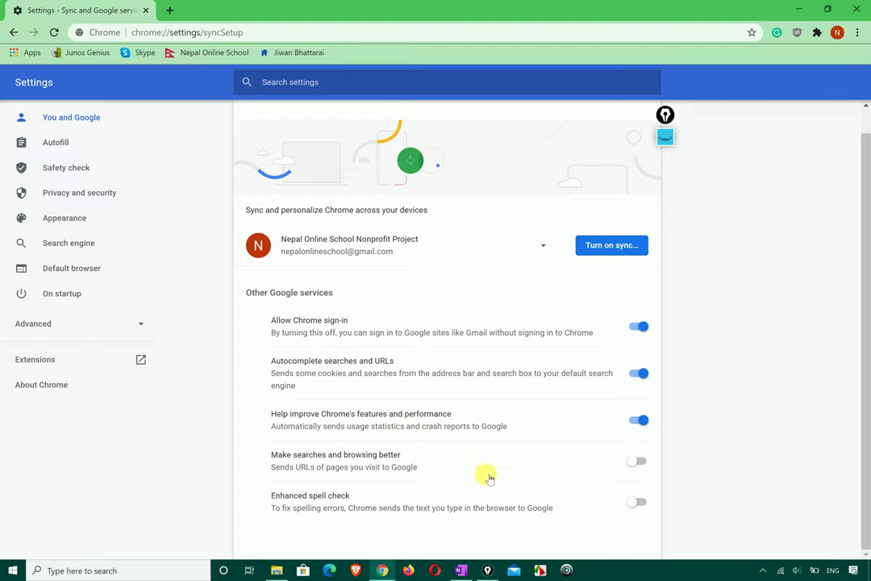
pyautogui.scroll(1, 375, 270)
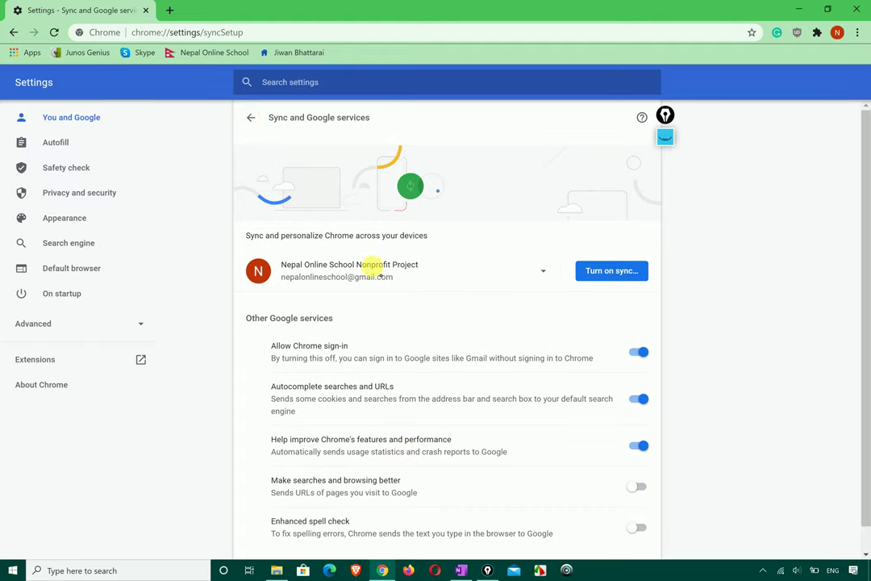
pyautogui.click(249, 117)
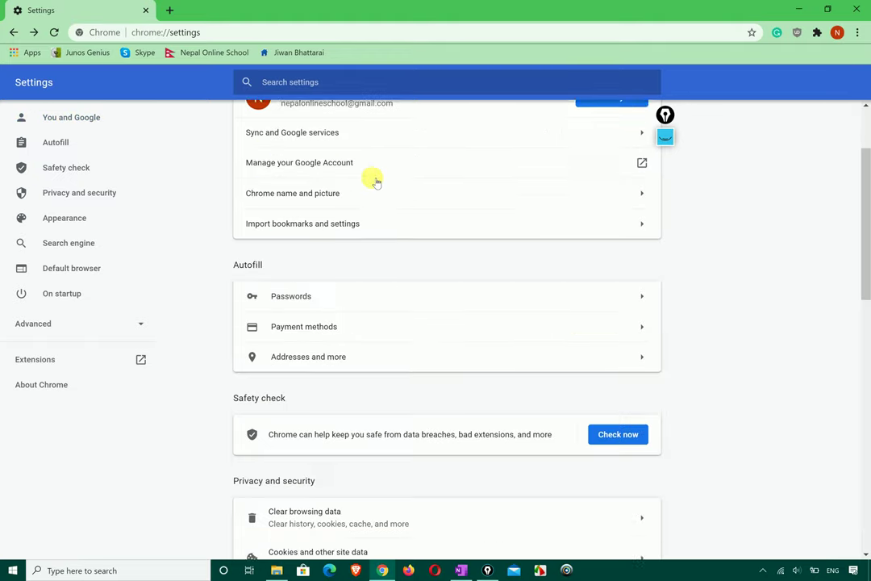
# Open Chrome name and picture, browse the available profile pictures and choose the basketball.
pyautogui.scroll(1, 372, 179)
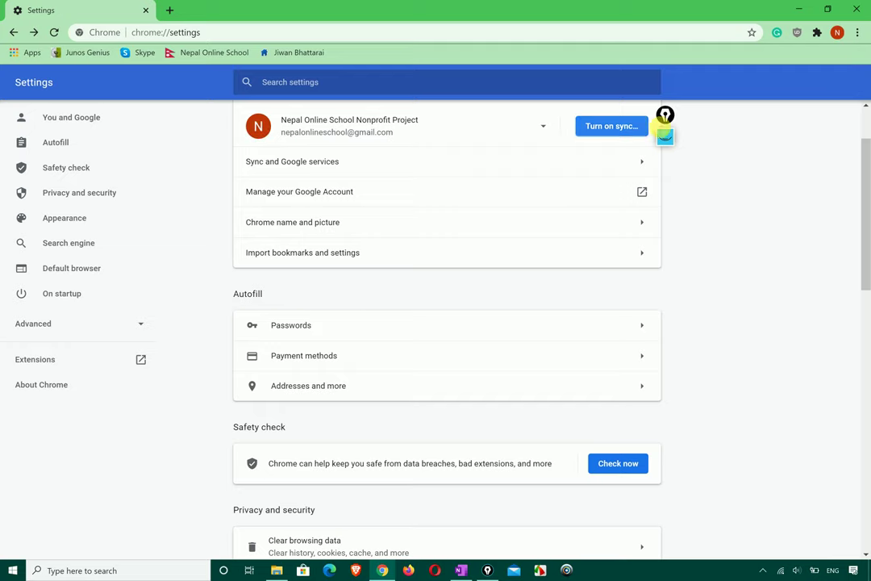
pyautogui.click(643, 223)
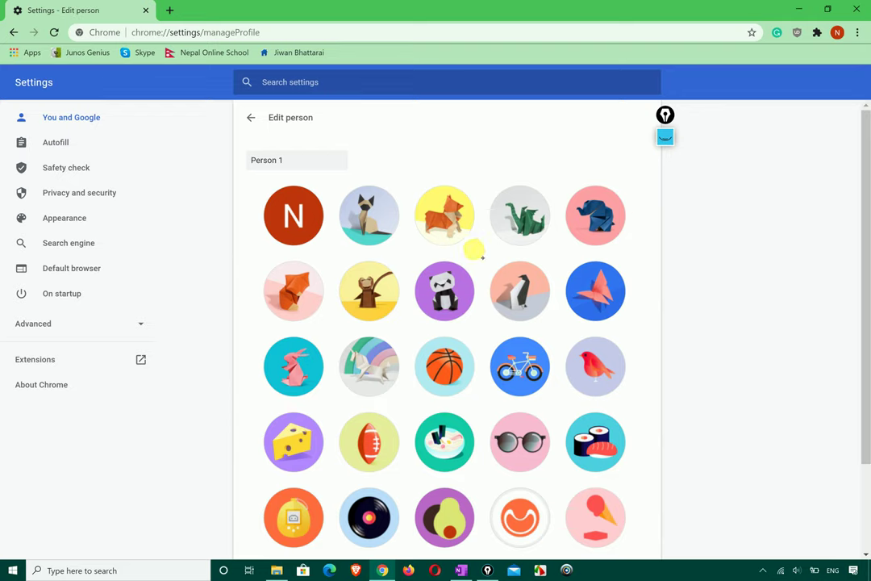
pyautogui.scroll(-2, 465, 251)
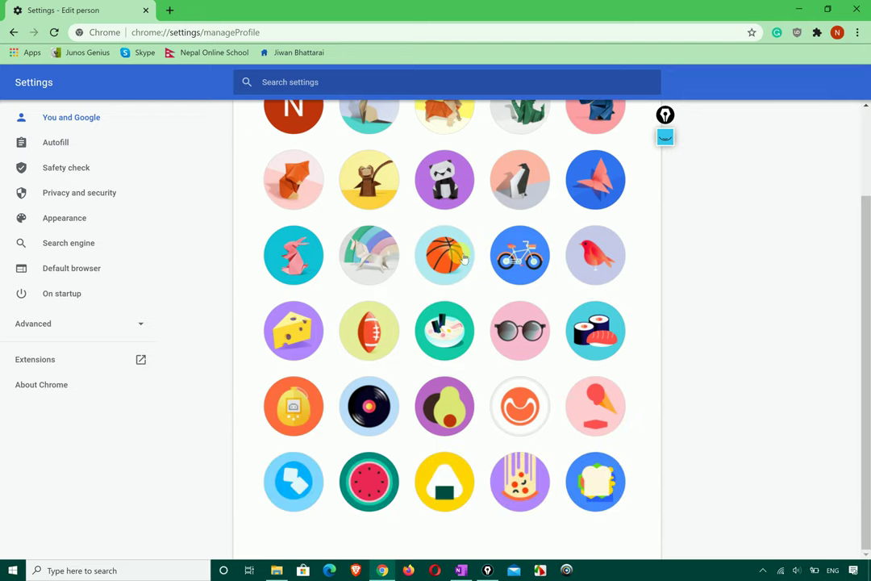
pyautogui.scroll(2, 305, 393)
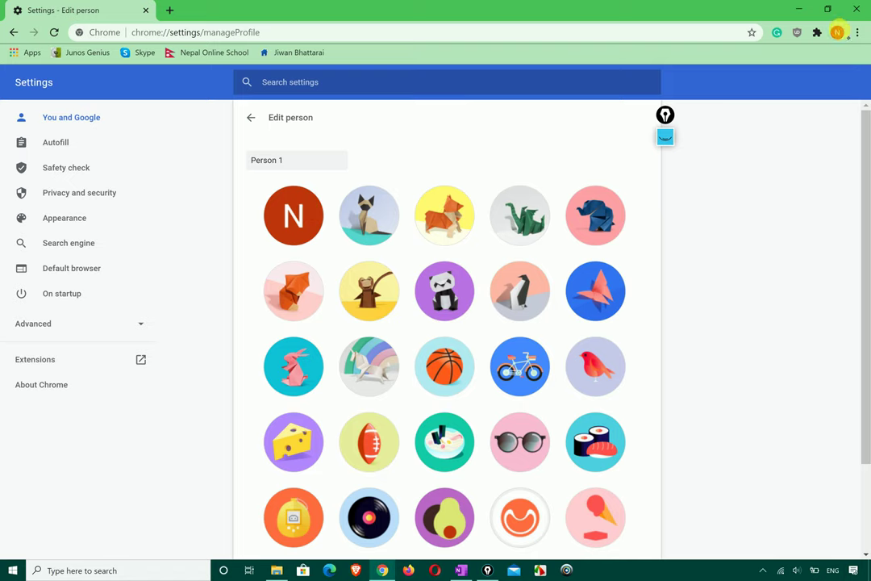
pyautogui.click(444, 366)
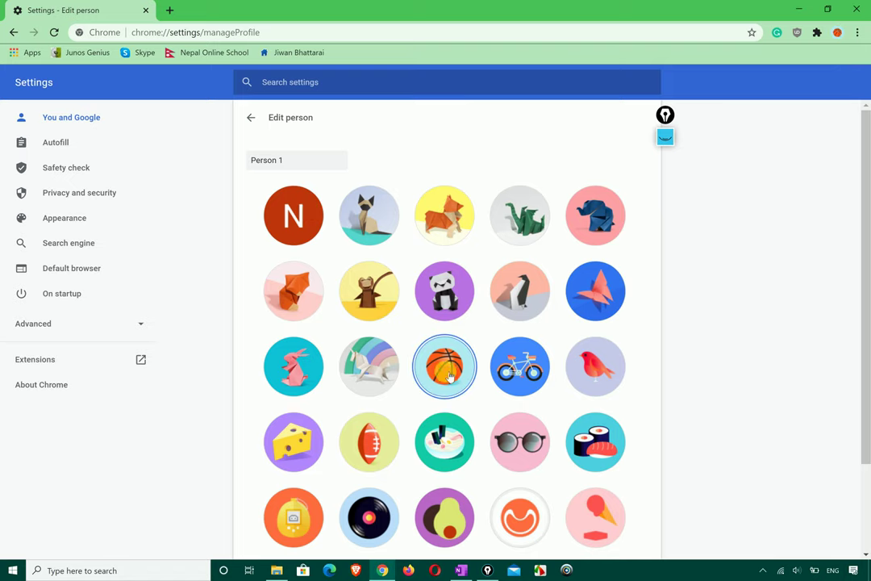
# Circle the profile picture in the browser toolbar with the red pen and switch back to the cursor.
pyautogui.click(665, 169)
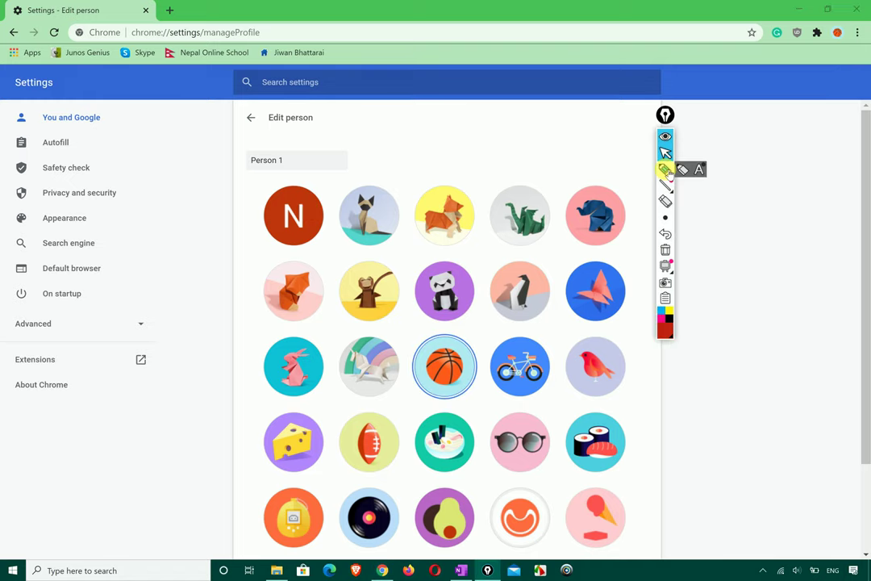
pyautogui.moveTo(852, 31)
pyautogui.mouseDown()
pyautogui.moveTo(826, 74)
pyautogui.moveTo(855, 20)
pyautogui.moveTo(778, 39)
pyautogui.moveTo(860, 4)
pyautogui.mouseUp()
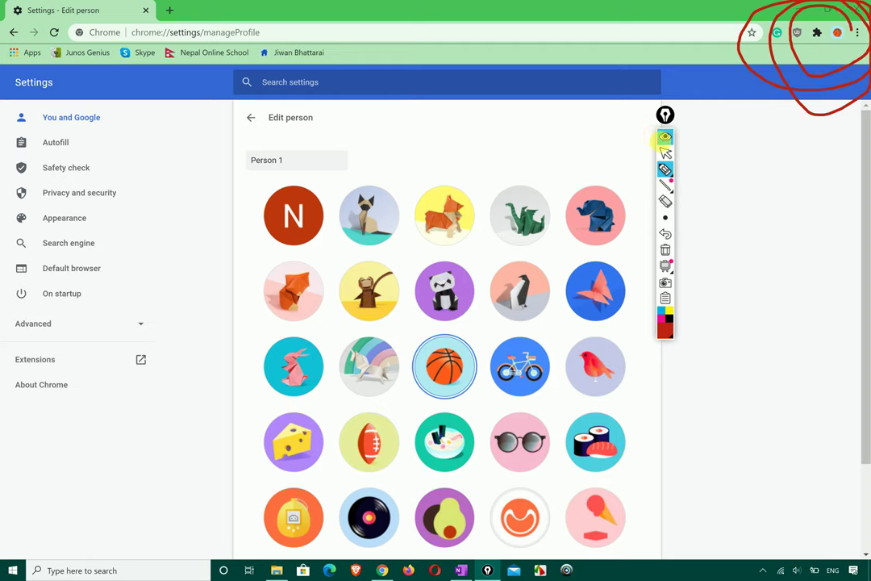
pyautogui.click(665, 151)
# Try the watermelon profile picture, switch to the red letter N picture, and return to the main settings page.
pyautogui.scroll(-3, 440, 315)
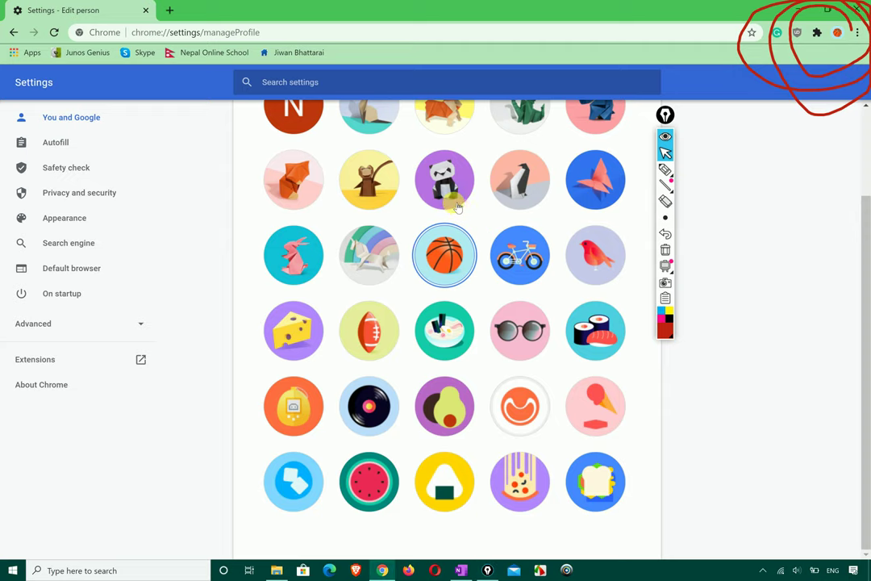
pyautogui.click(369, 481)
pyautogui.click(283, 215)
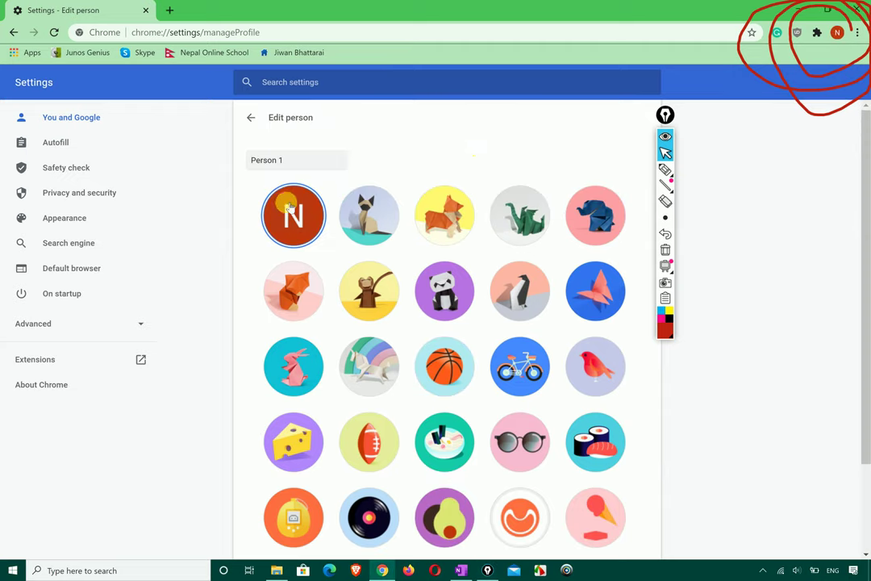
pyautogui.click(251, 117)
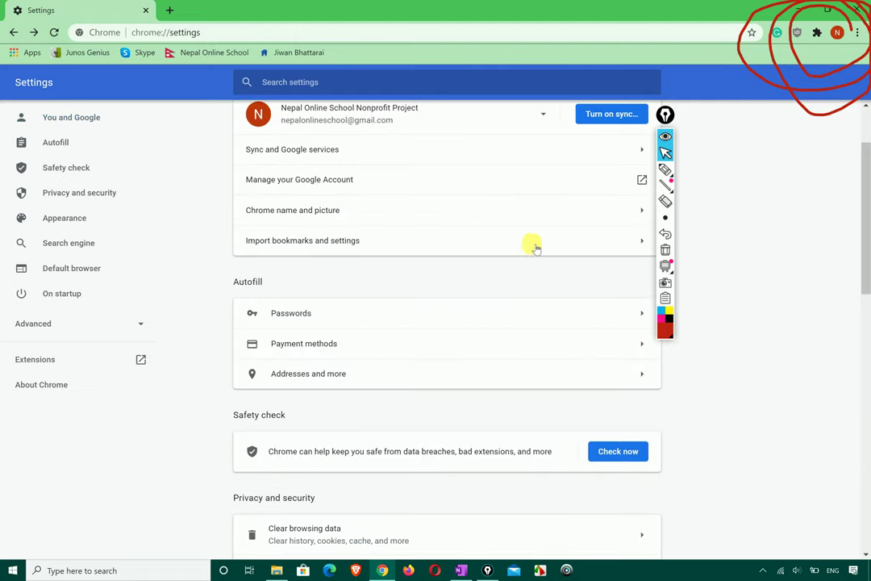
# Clear the red circles from the screen and collapse the annotation palette.
pyautogui.click(668, 250)
pyautogui.click(666, 136)
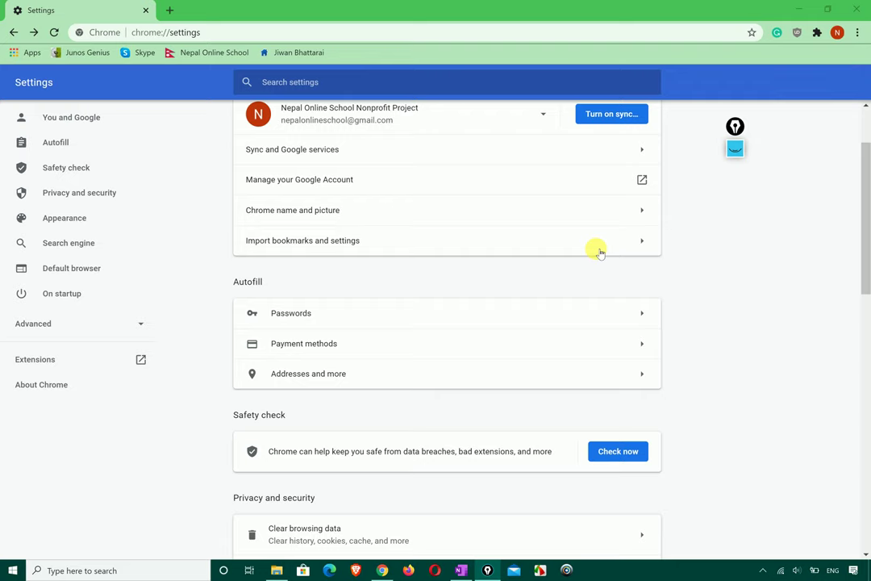
# Import only the favorites/bookmarks from Mozilla Firefox, excluding browsing history, saved passwords and autofill form data.
pyautogui.click(642, 242)
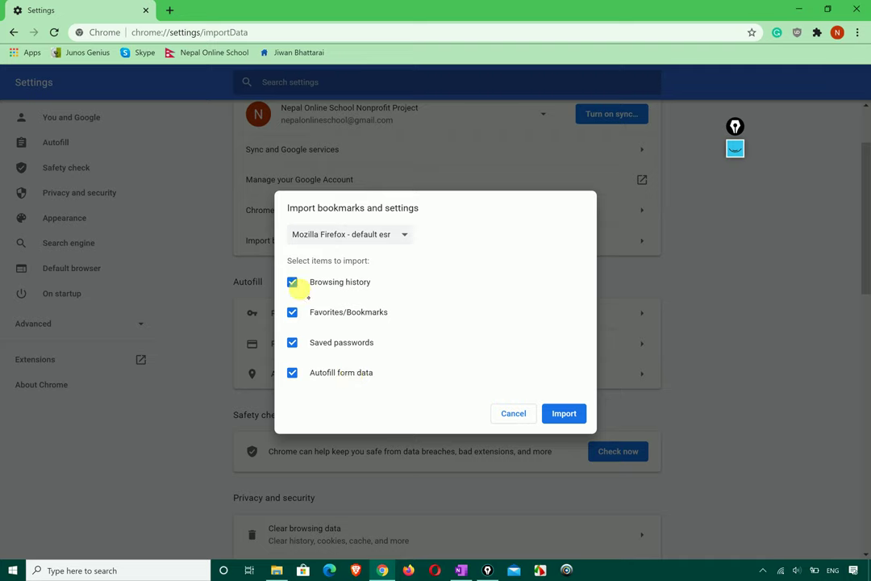
pyautogui.click(294, 283)
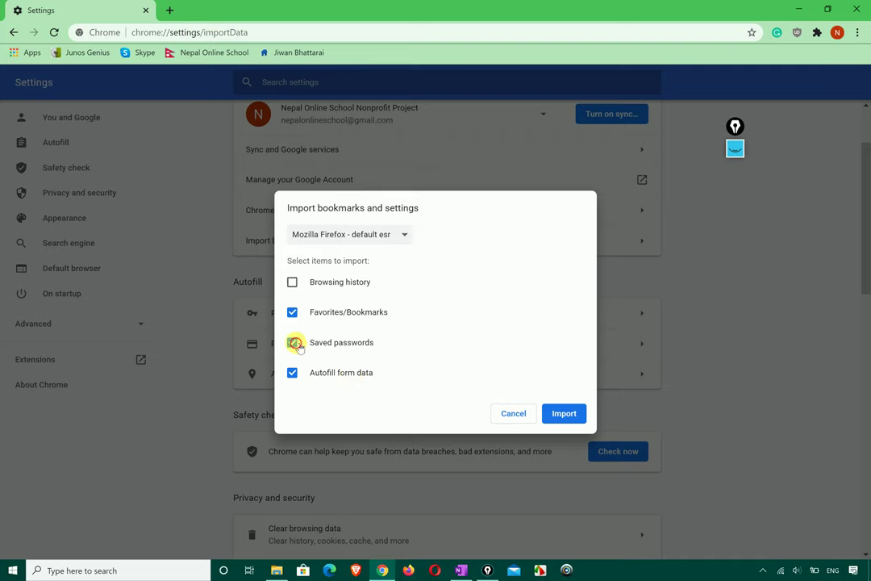
pyautogui.click(292, 342)
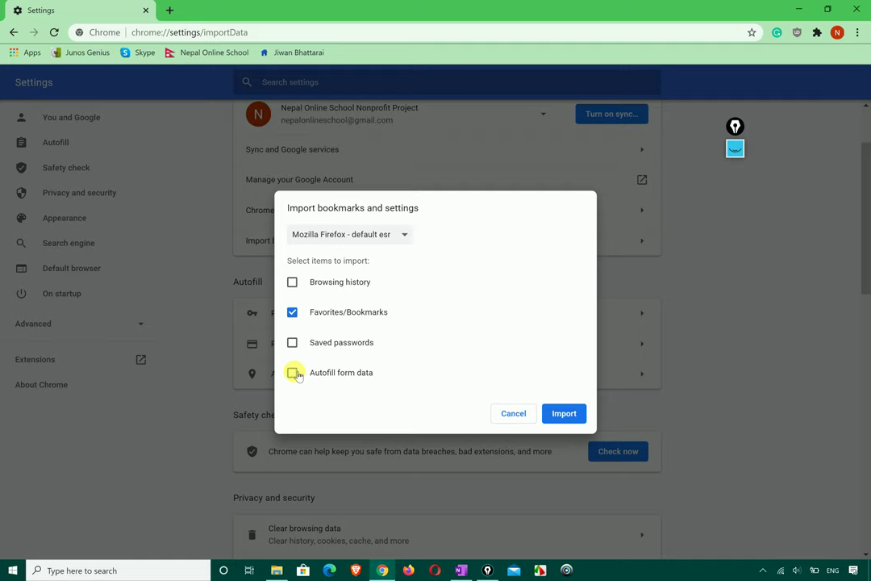
pyautogui.click(404, 236)
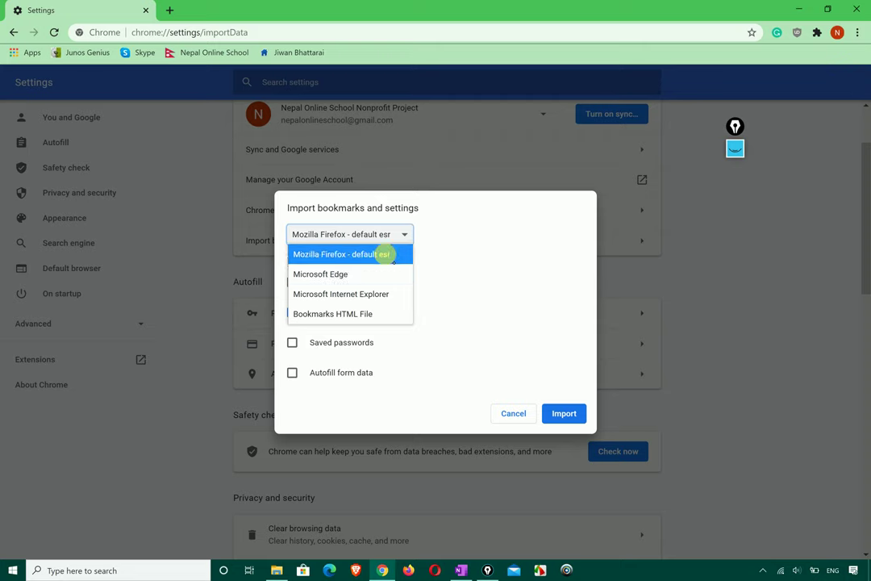
pyautogui.click(390, 255)
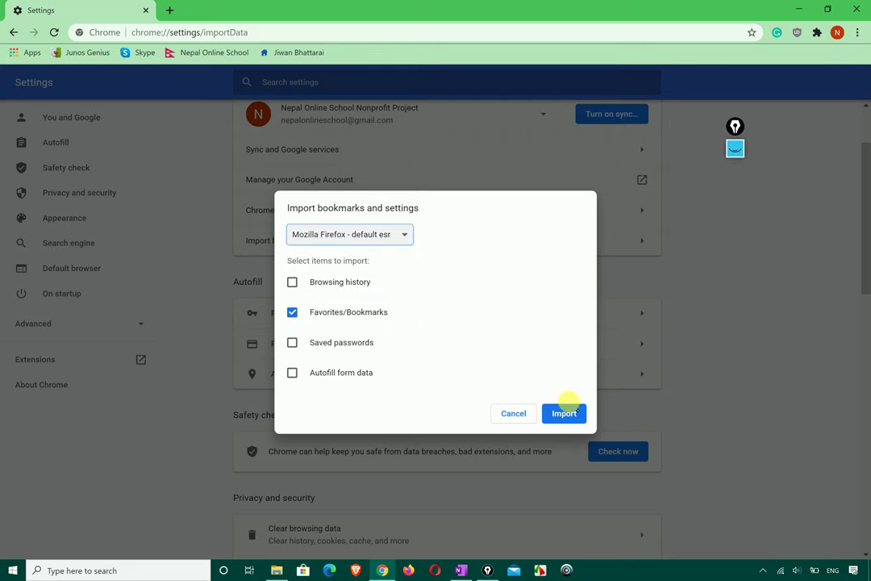
pyautogui.click(564, 411)
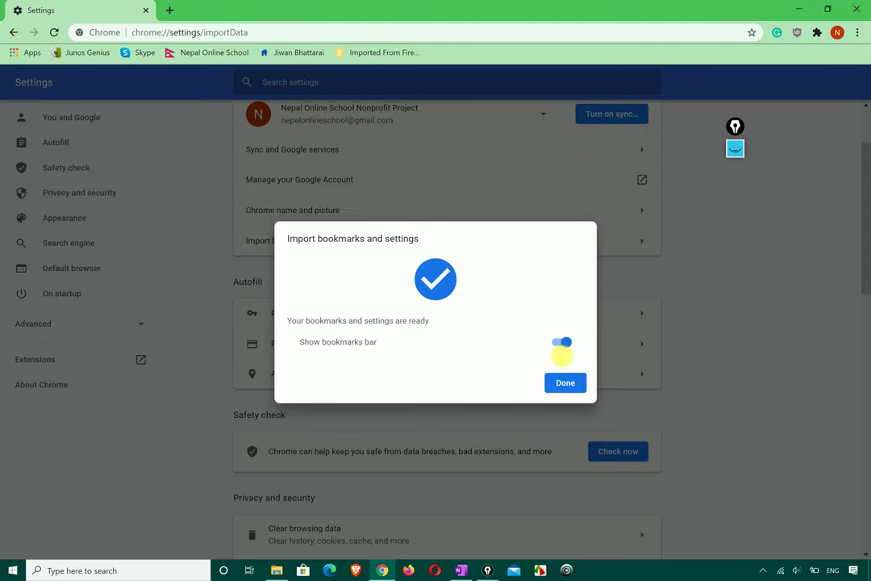
pyautogui.click(558, 384)
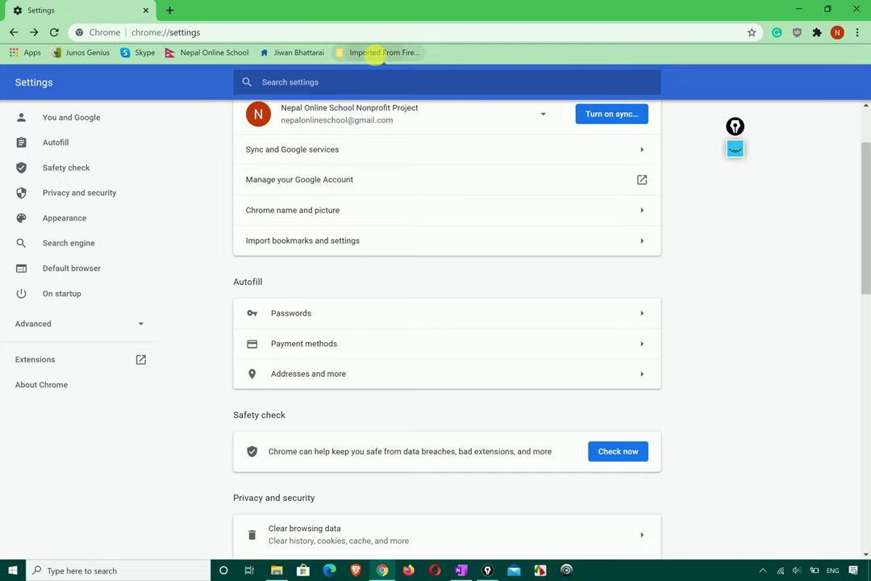
# Move the toolbar and Mozilla Firefox folders out of the imported Firefox folder onto the bookmarks bar and delete the imported folder.
pyautogui.click(367, 54)
pyautogui.moveTo(395, 72)
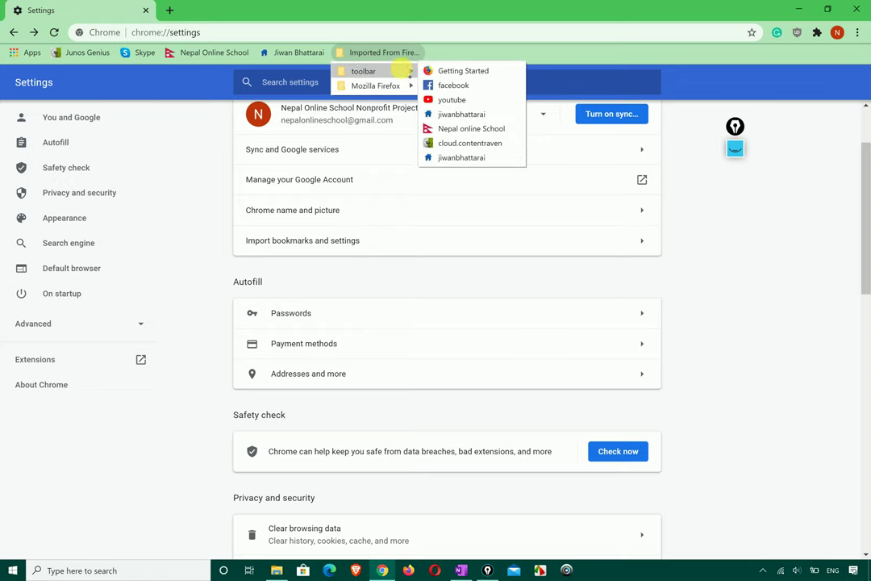
pyautogui.moveTo(401, 71); pyautogui.dragTo(456, 48)
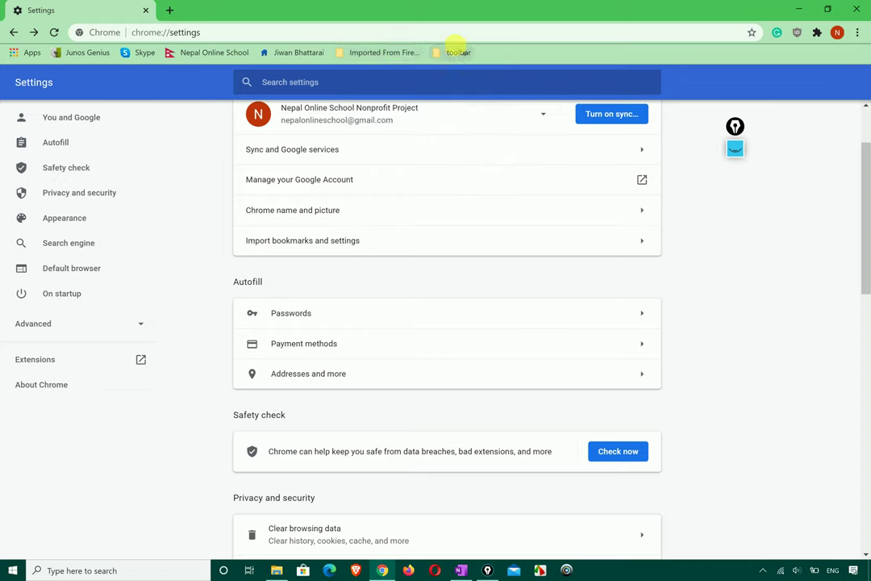
pyautogui.click(406, 54)
pyautogui.moveTo(394, 71); pyautogui.dragTo(500, 54)
pyautogui.rightClick(376, 53)
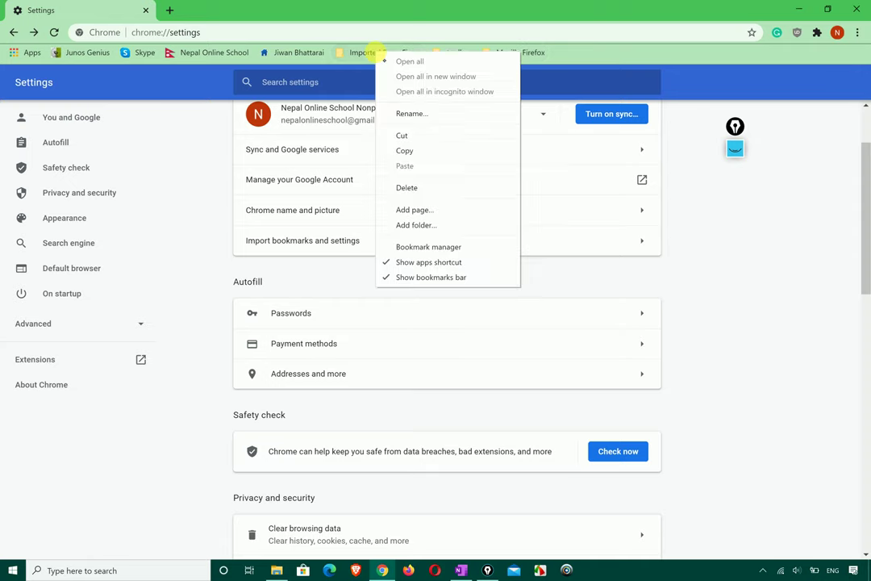
pyautogui.click(428, 187)
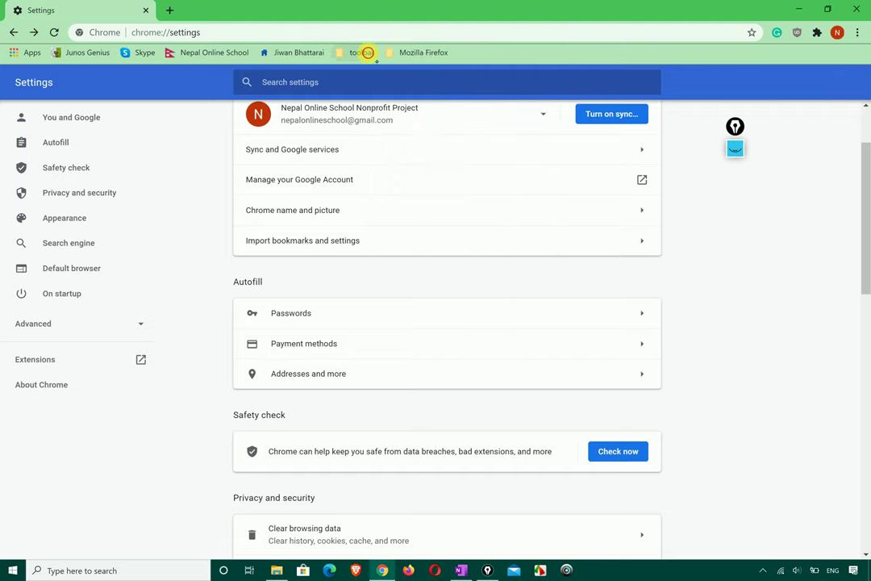
# Move the facebook, Nepal online School and cloud.contentraven bookmarks from the toolbar folder onto the bookmarks bar.
pyautogui.click(367, 53)
pyautogui.moveTo(356, 85); pyautogui.dragTo(481, 54)
pyautogui.click(361, 52)
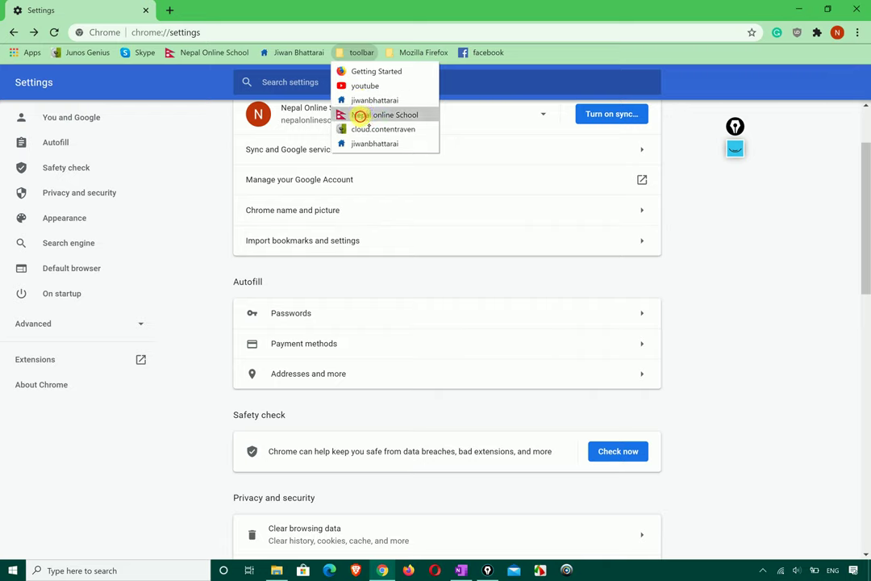
pyautogui.moveTo(359, 115); pyautogui.dragTo(521, 53)
pyautogui.click(361, 53)
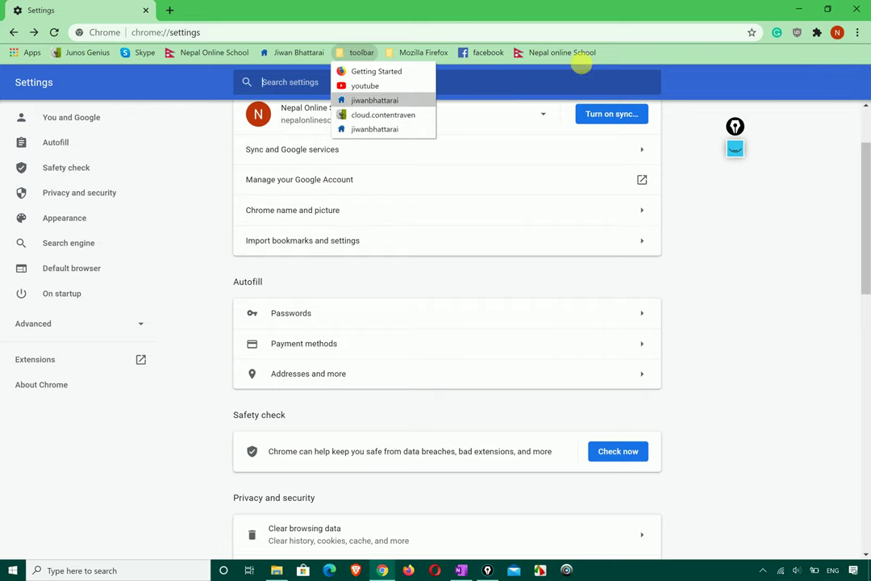
pyautogui.moveTo(581, 65); pyautogui.dragTo(621, 54)
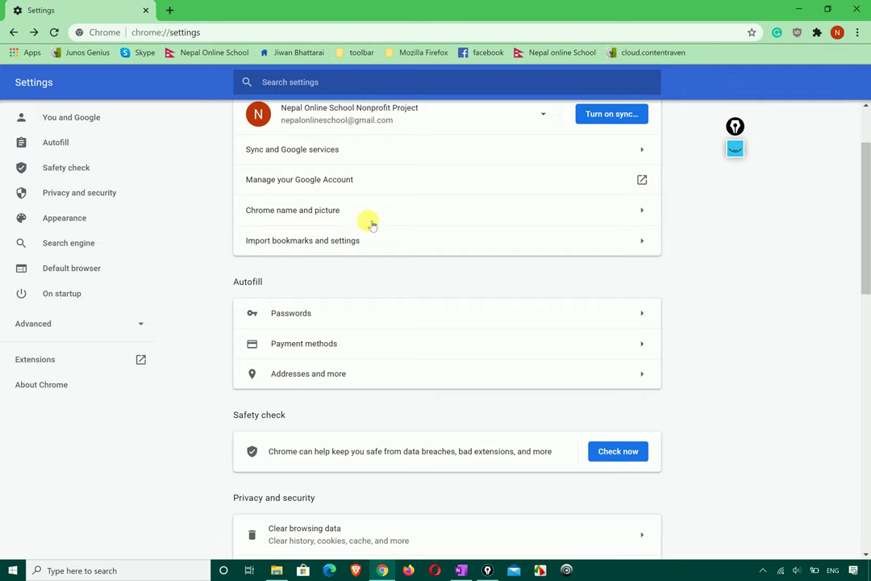
# Circle the Autofill section with the red pen, clear the drawing and switch back to the cursor.
pyautogui.scroll(-2, 371, 225)
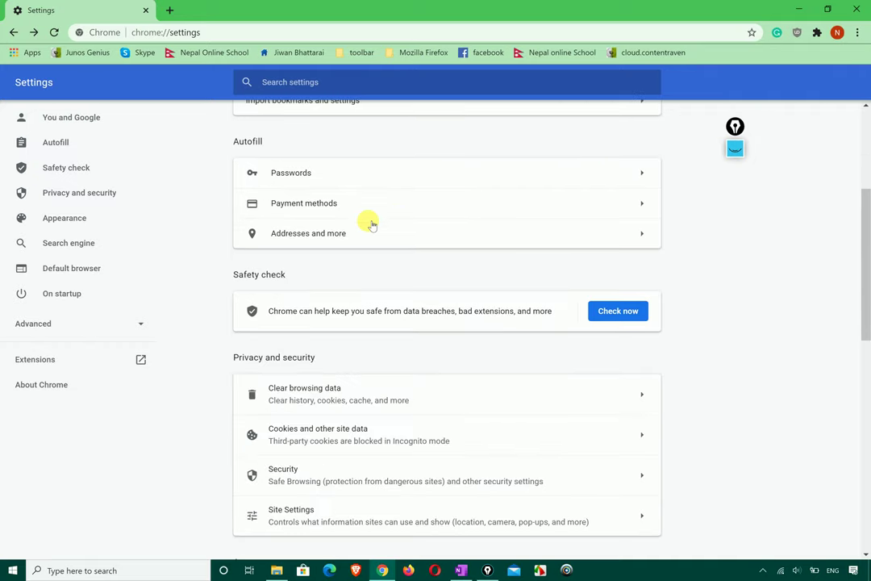
pyautogui.click(736, 151)
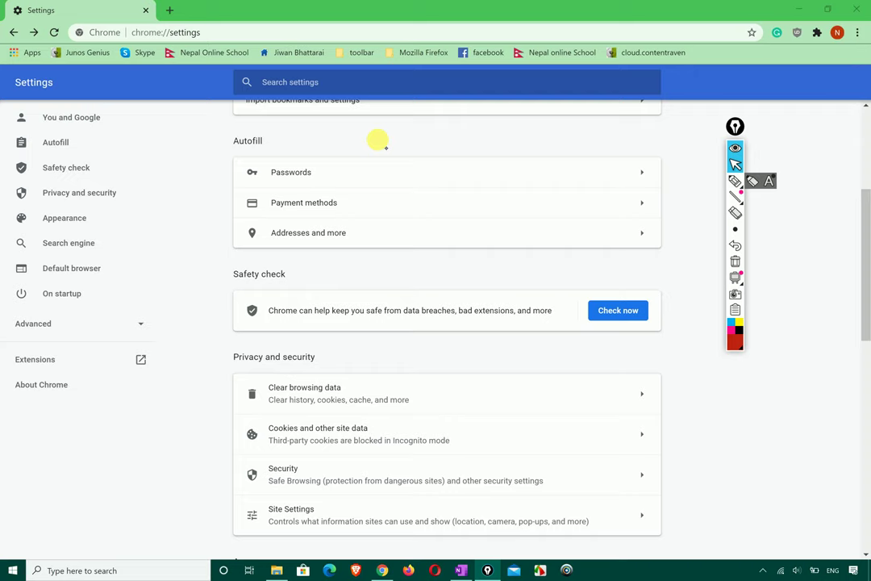
pyautogui.click(735, 181)
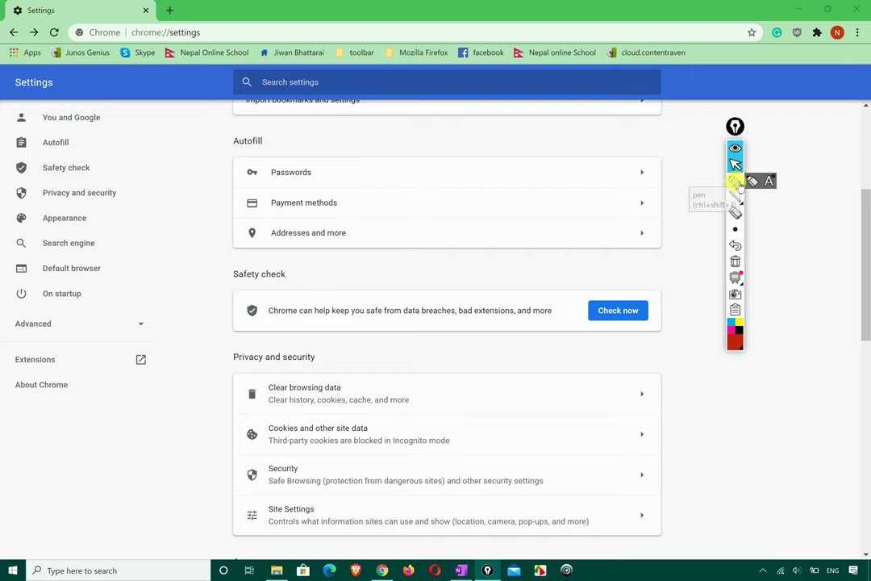
pyautogui.moveTo(444, 131)
pyautogui.mouseDown()
pyautogui.moveTo(200, 127)
pyautogui.moveTo(243, 255)
pyautogui.moveTo(393, 268)
pyautogui.moveTo(539, 265)
pyautogui.moveTo(707, 220)
pyautogui.moveTo(674, 161)
pyautogui.moveTo(542, 130)
pyautogui.moveTo(439, 132)
pyautogui.mouseUp()
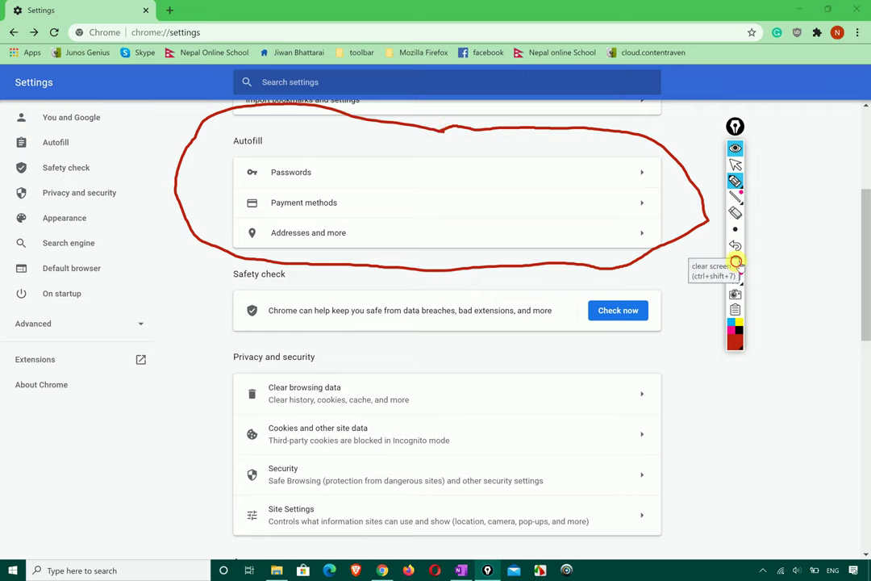
pyautogui.click(735, 260)
pyautogui.click(737, 163)
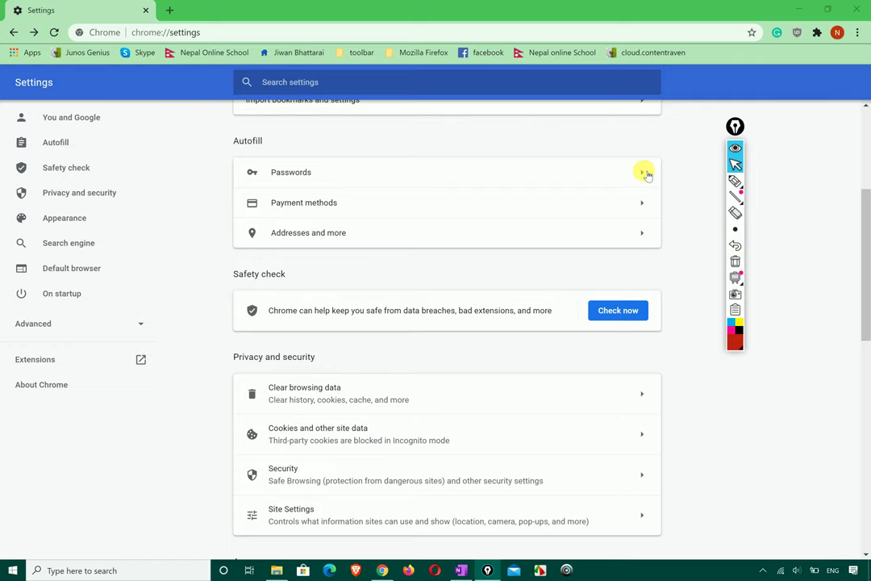
# Open the Passwords settings, examine the saved passwords list and the password options, and return to the main settings page.
pyautogui.click(643, 171)
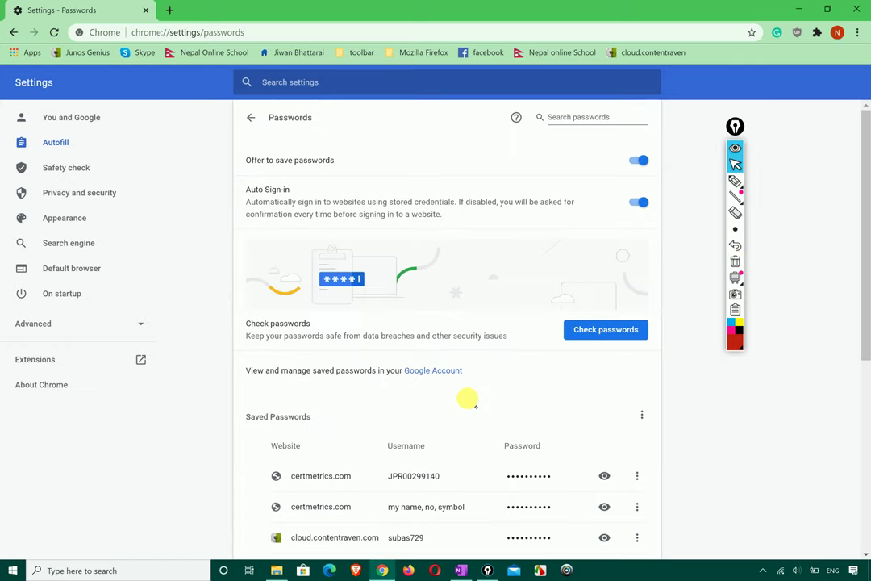
pyautogui.scroll(-4, 476, 406)
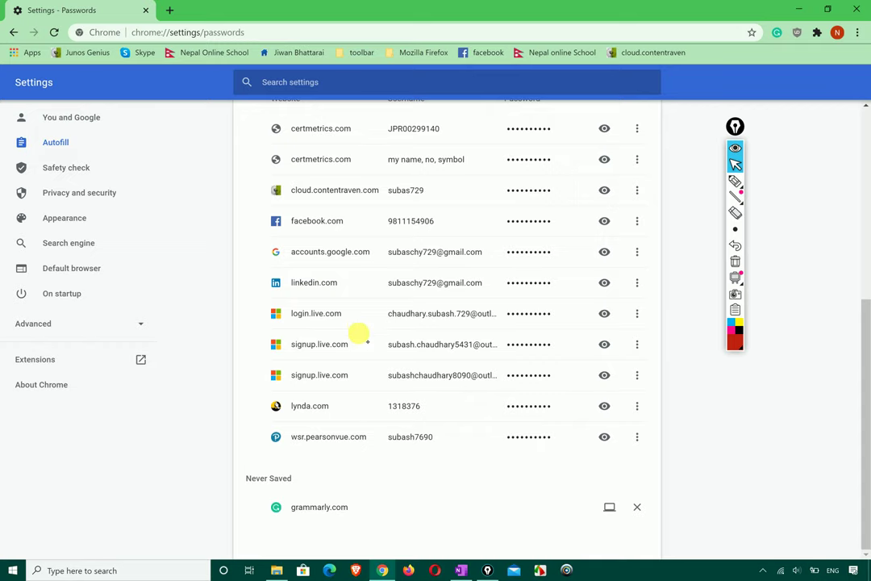
pyautogui.scroll(2, 360, 327)
pyautogui.scroll(4, 359, 327)
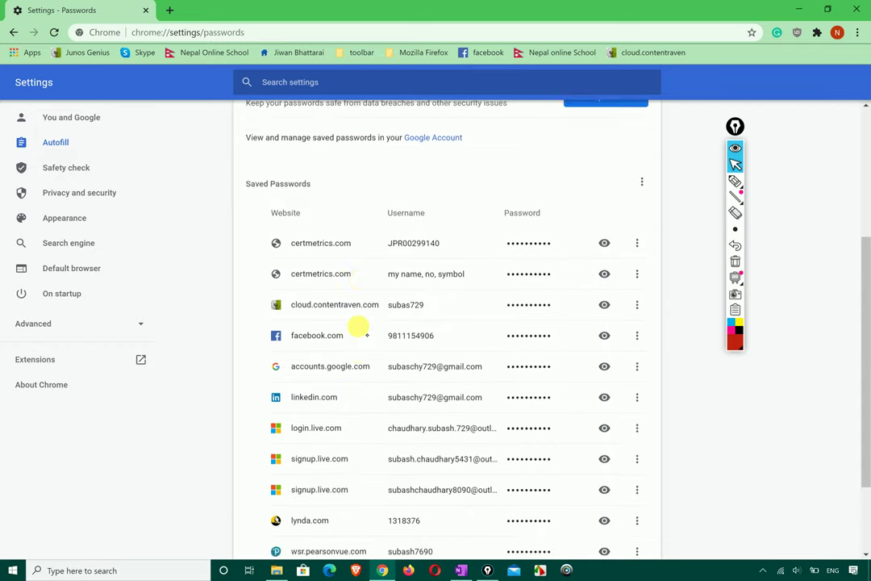
pyautogui.scroll(2, 359, 326)
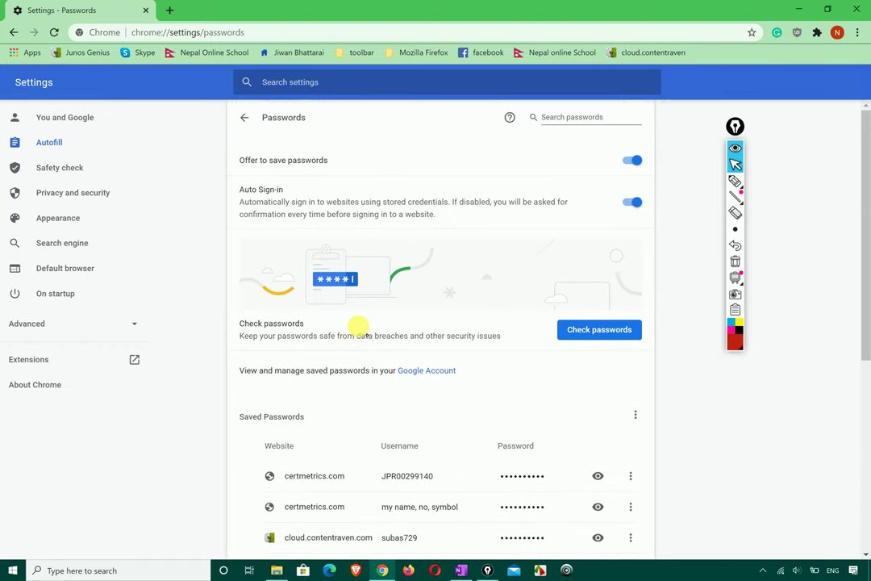
pyautogui.scroll(-8, 360, 327)
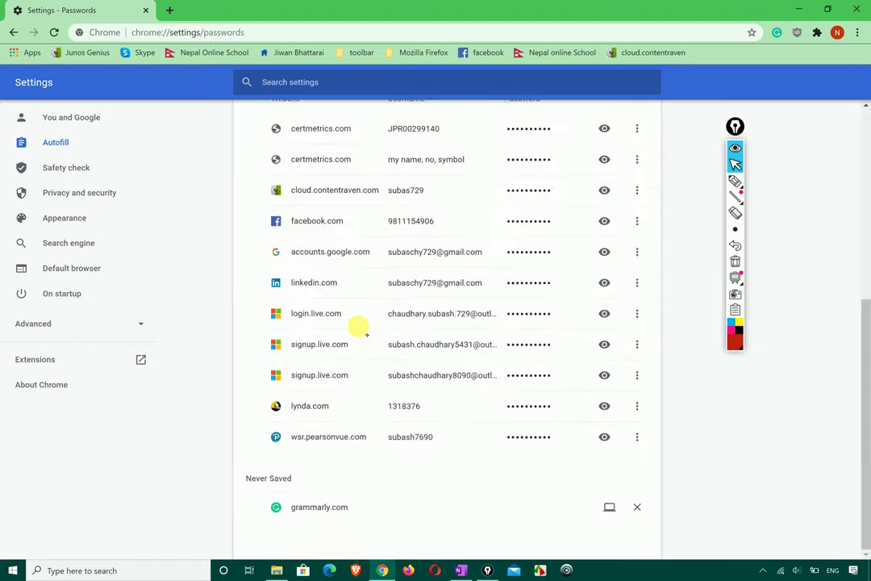
pyautogui.scroll(8, 360, 327)
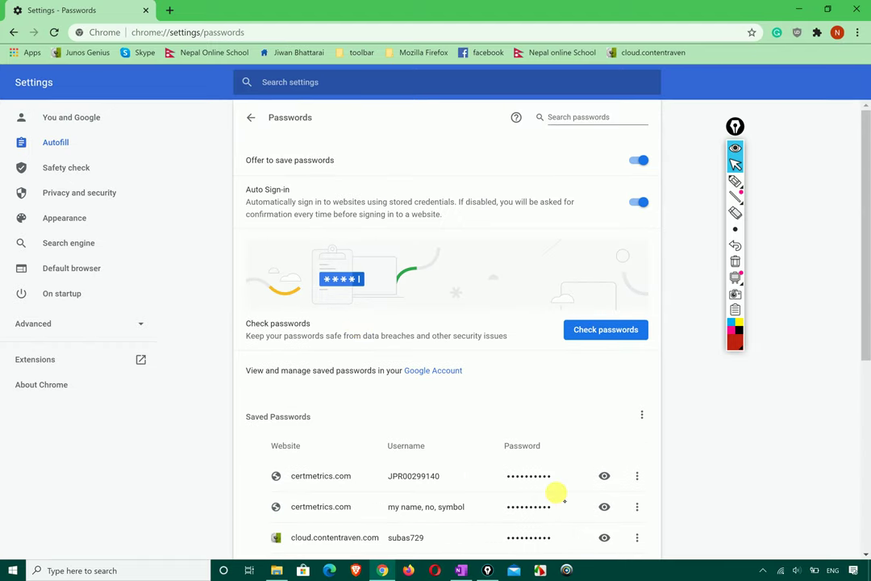
pyautogui.scroll(-5, 558, 493)
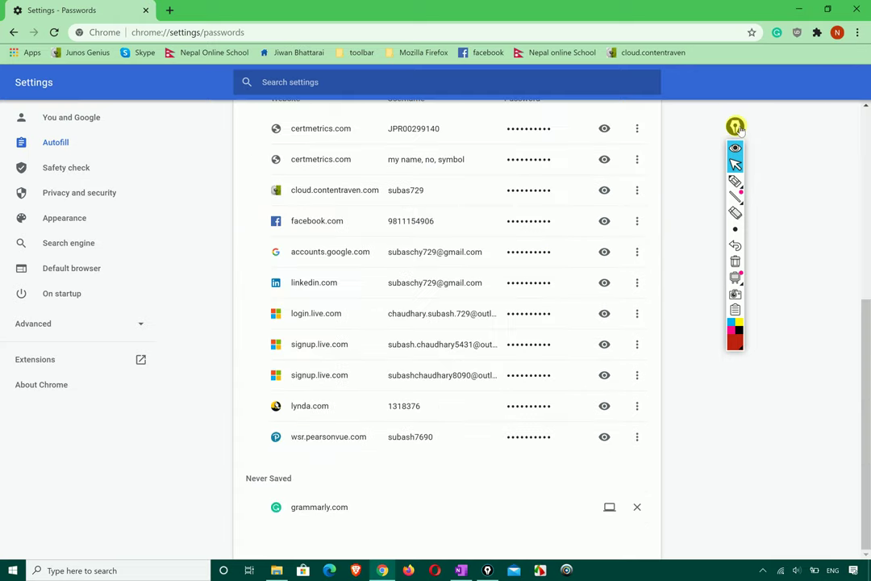
pyautogui.moveTo(735, 127); pyautogui.dragTo(414, 128)
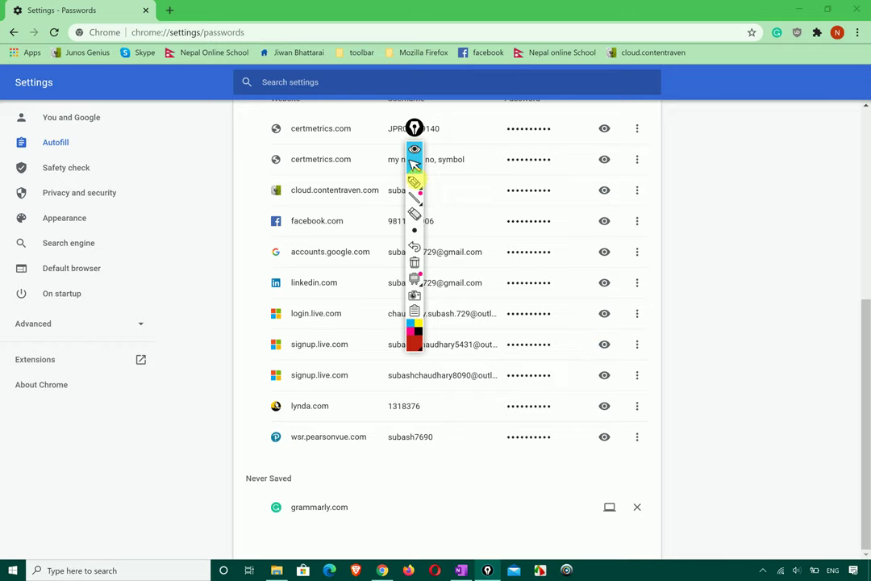
pyautogui.moveTo(414, 181)
pyautogui.scroll(5, 281, 155)
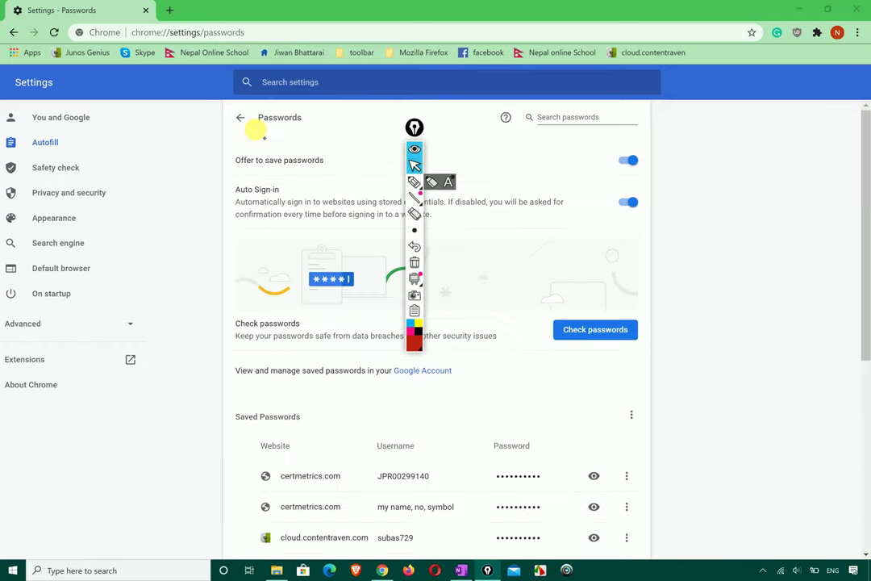
pyautogui.click(248, 117)
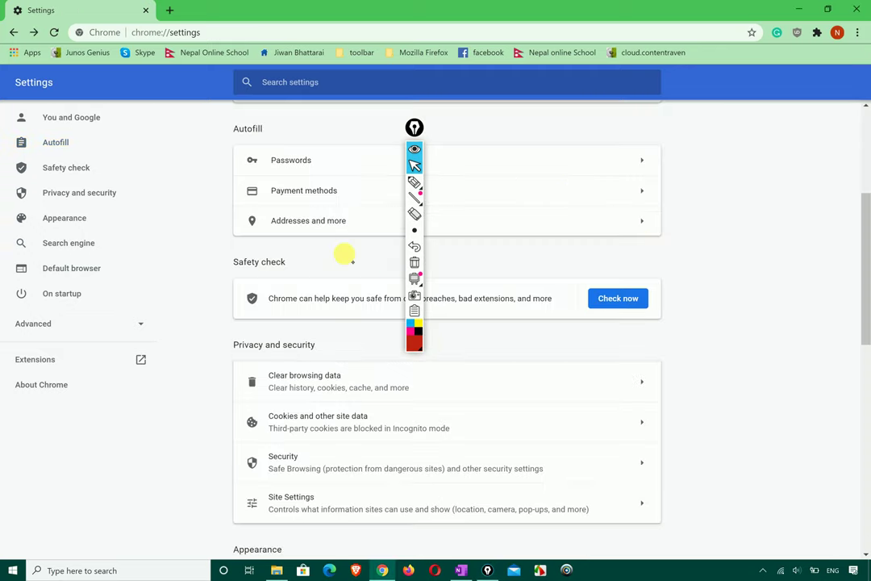
# Move the annotation palette clear of the settings list and circle the Autofill section with the red pen.
pyautogui.click(414, 149)
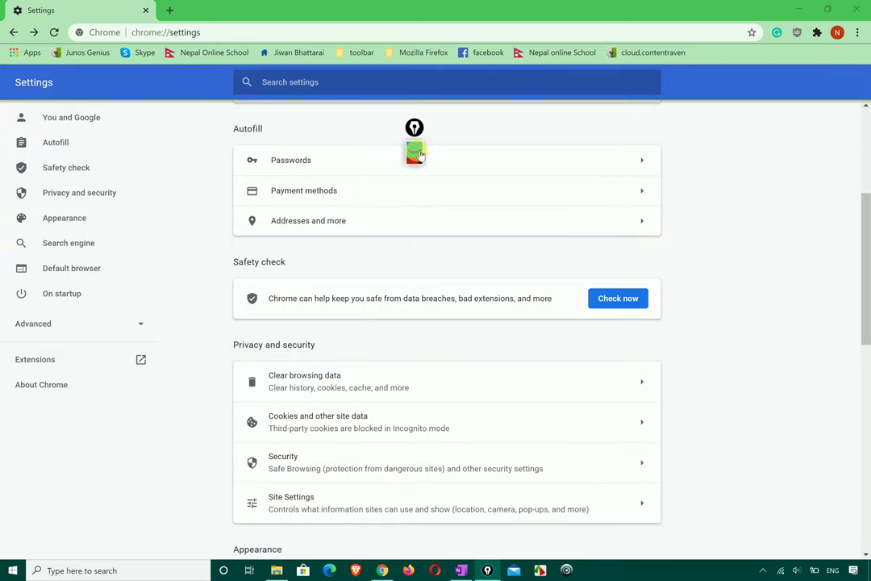
pyautogui.moveTo(414, 126); pyautogui.dragTo(710, 145)
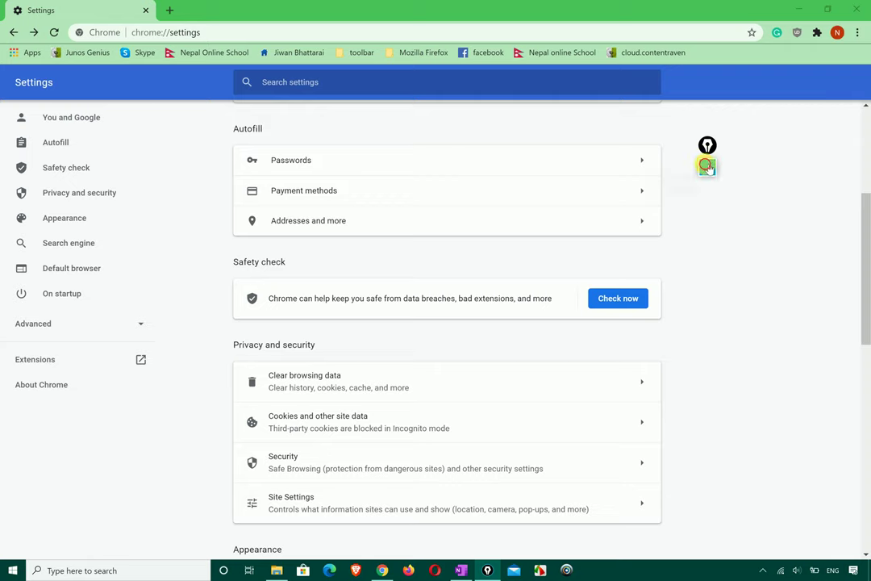
pyautogui.click(705, 165)
pyautogui.click(707, 198)
pyautogui.moveTo(490, 107)
pyautogui.mouseDown()
pyautogui.moveTo(306, 102)
pyautogui.moveTo(217, 173)
pyautogui.moveTo(329, 238)
pyautogui.moveTo(535, 239)
pyautogui.moveTo(632, 232)
pyautogui.moveTo(674, 162)
pyautogui.moveTo(650, 126)
pyautogui.moveTo(477, 108)
pyautogui.mouseUp()
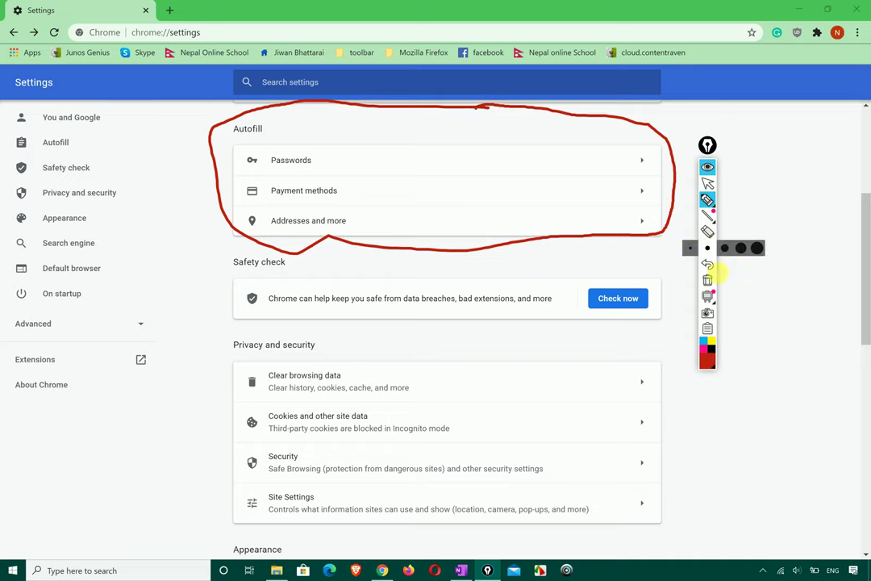
# Clear the Autofill circle, circle Addresses and more in red instead, and switch back to the cursor.
pyautogui.click(708, 279)
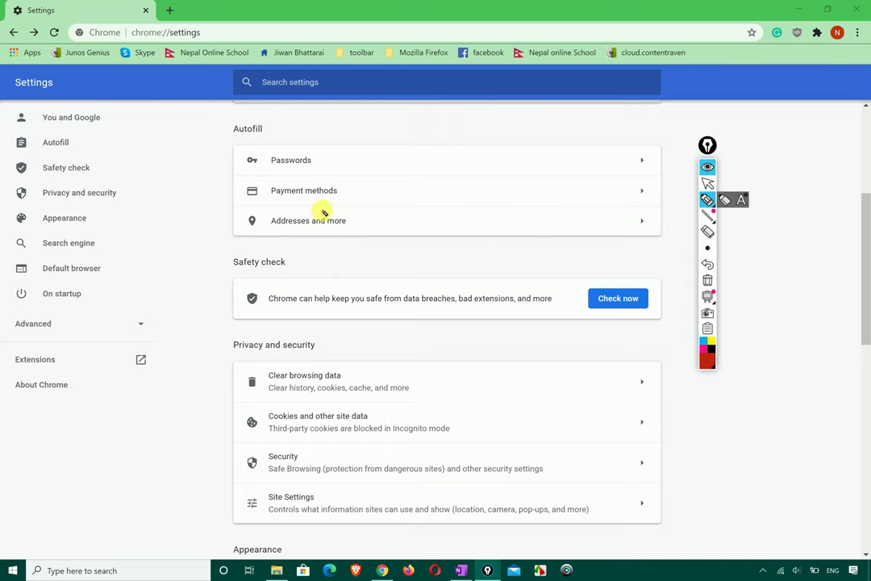
pyautogui.moveTo(258, 236)
pyautogui.mouseDown()
pyautogui.moveTo(311, 238)
pyautogui.moveTo(360, 223)
pyautogui.moveTo(253, 206)
pyautogui.moveTo(250, 229)
pyautogui.mouseUp()
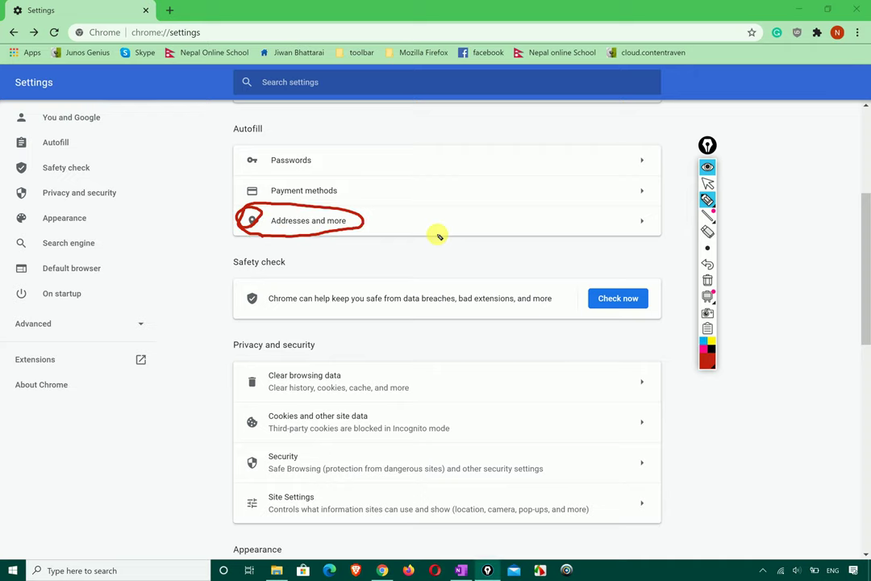
pyautogui.click(708, 183)
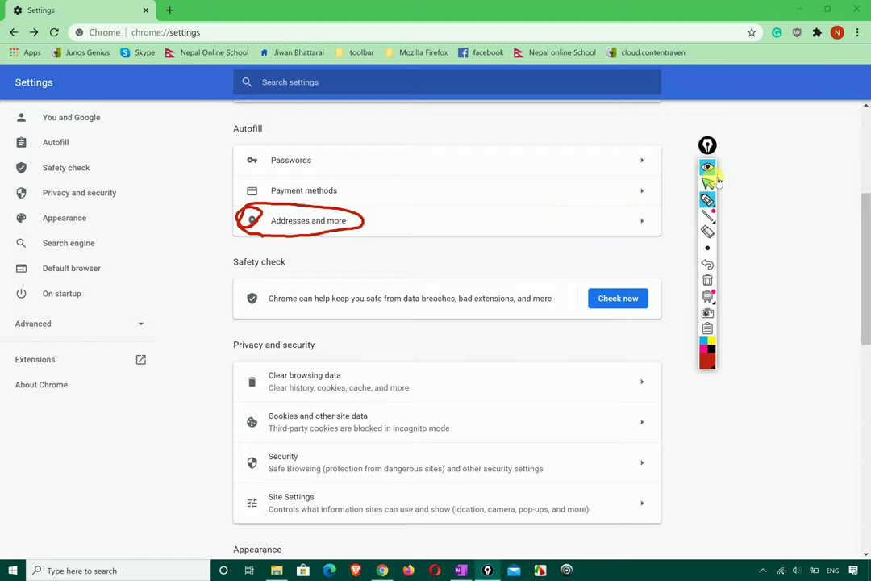
# Open Addresses and more, examine the fields of the Add address form, cancel it and return to the main settings page.
pyautogui.click(648, 220)
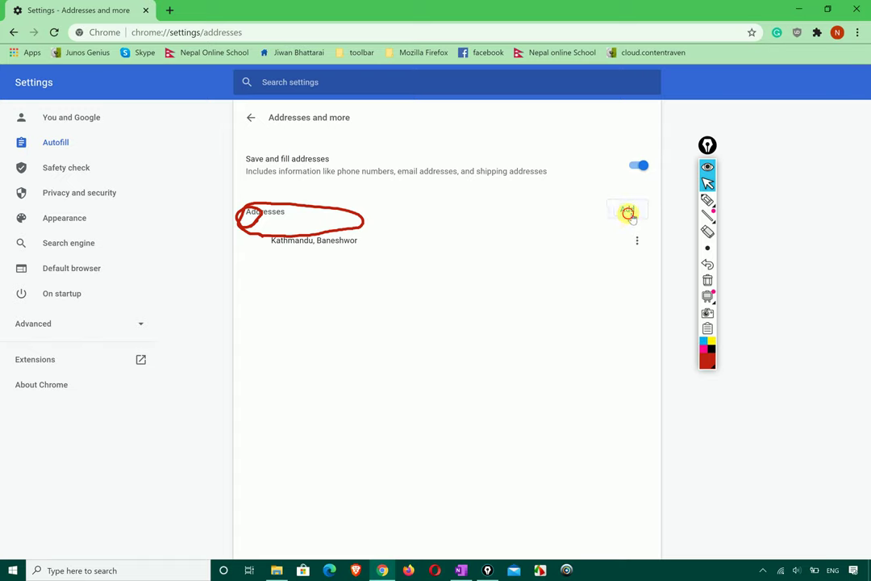
pyautogui.click(626, 212)
pyautogui.click(394, 277)
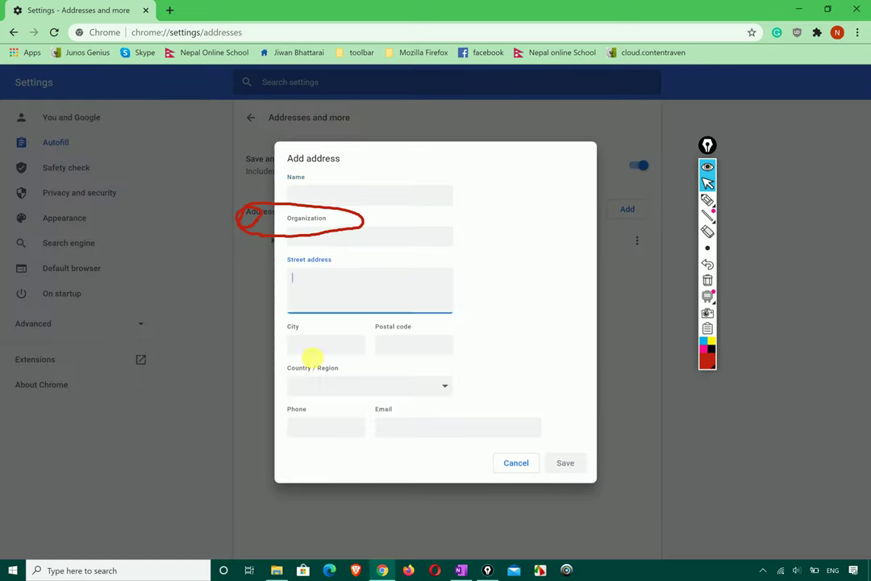
pyautogui.click(312, 347)
pyautogui.click(310, 385)
pyautogui.click(316, 417)
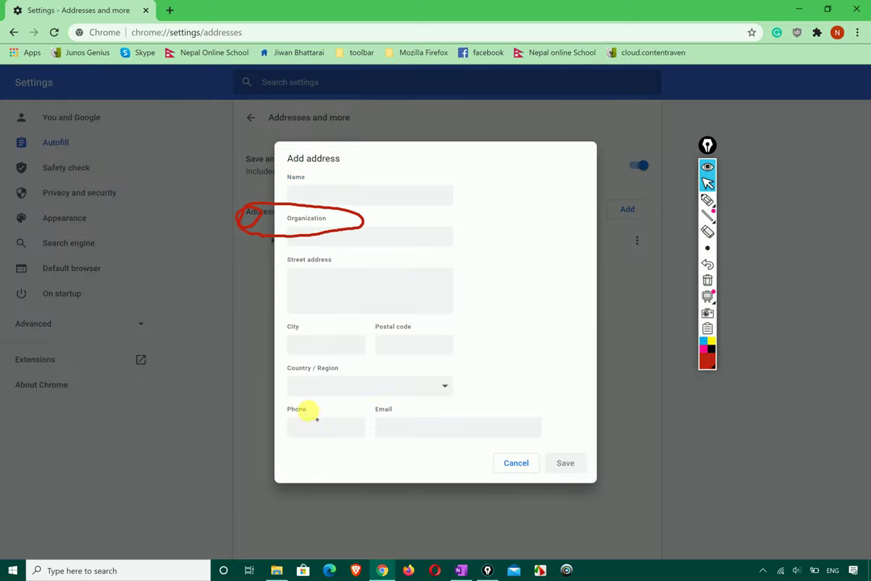
pyautogui.click(411, 430)
pyautogui.click(390, 242)
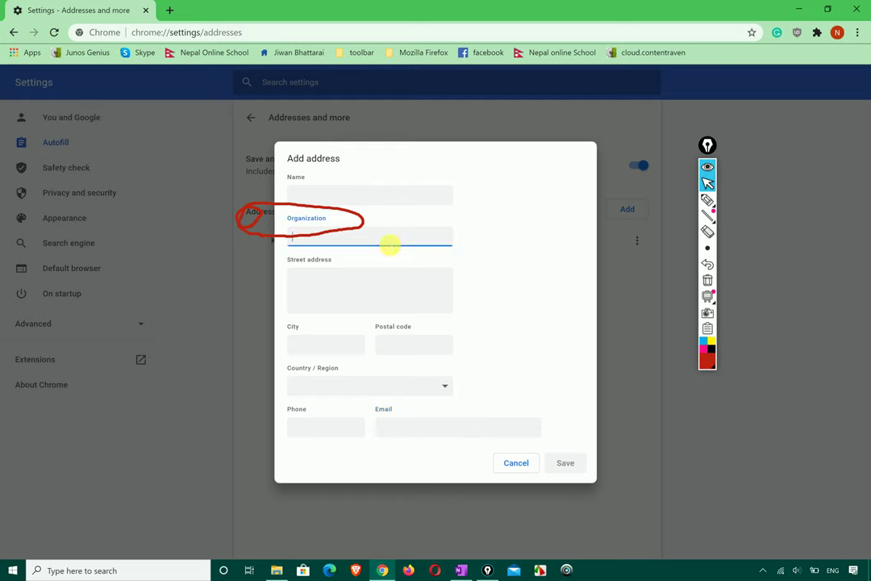
pyautogui.click(372, 284)
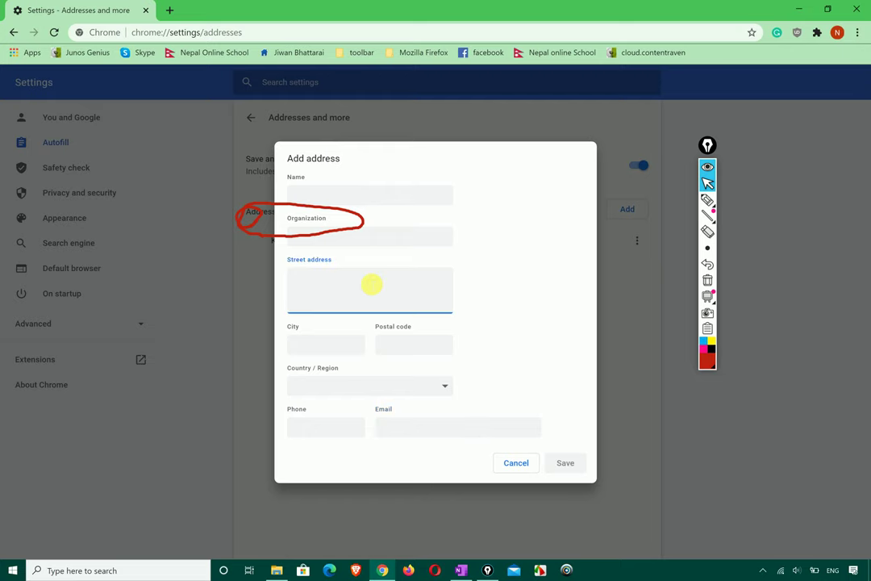
pyautogui.click(519, 463)
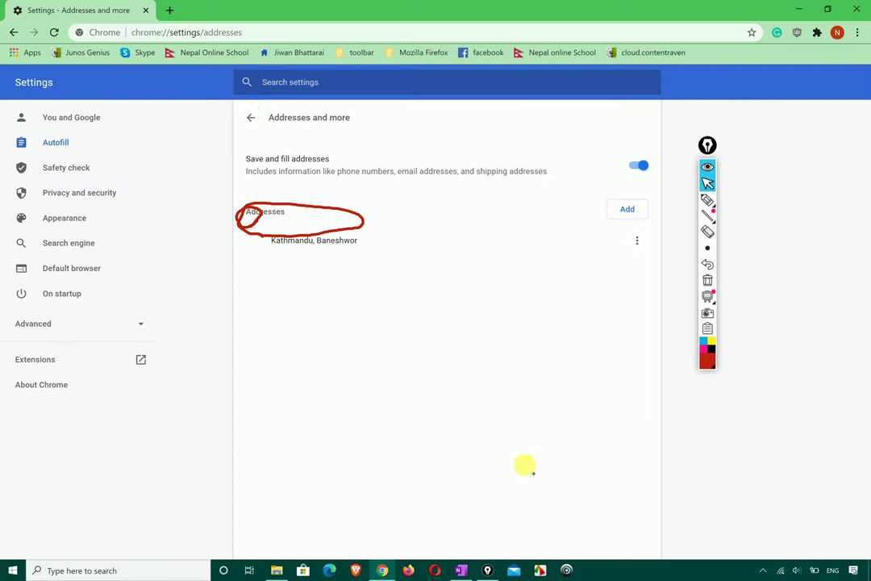
pyautogui.click(251, 117)
# Clear the old red circle, circle the Safety check description with the red pen instead, and switch back to the cursor.
pyautogui.scroll(-2, 342, 292)
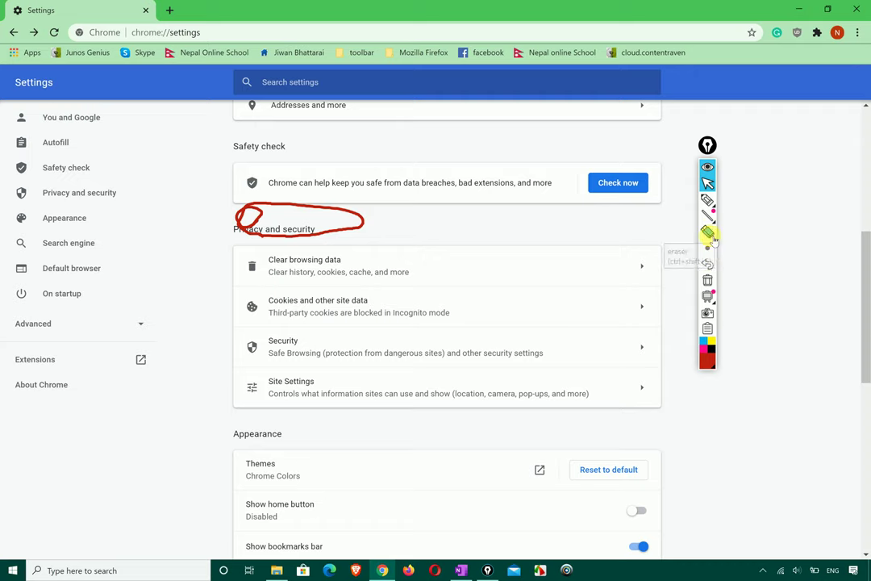
pyautogui.click(713, 284)
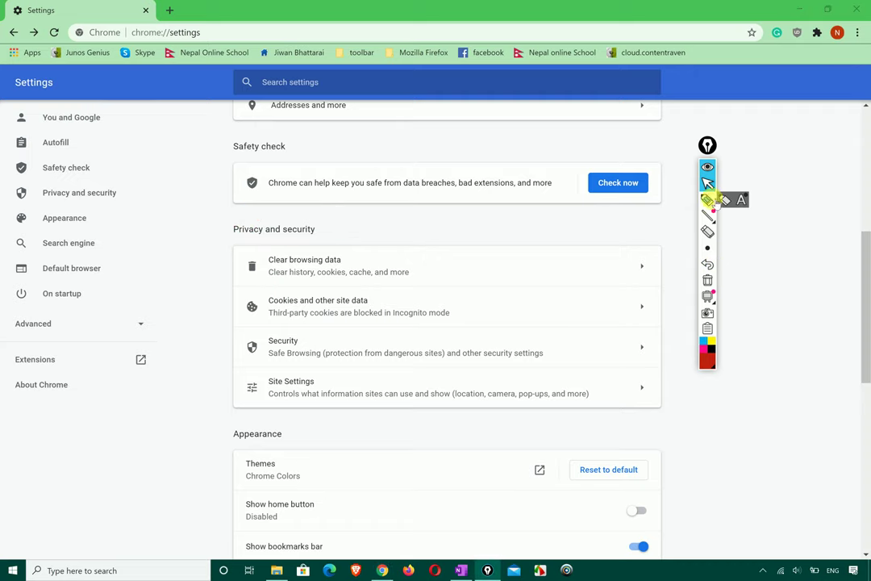
pyautogui.click(725, 199)
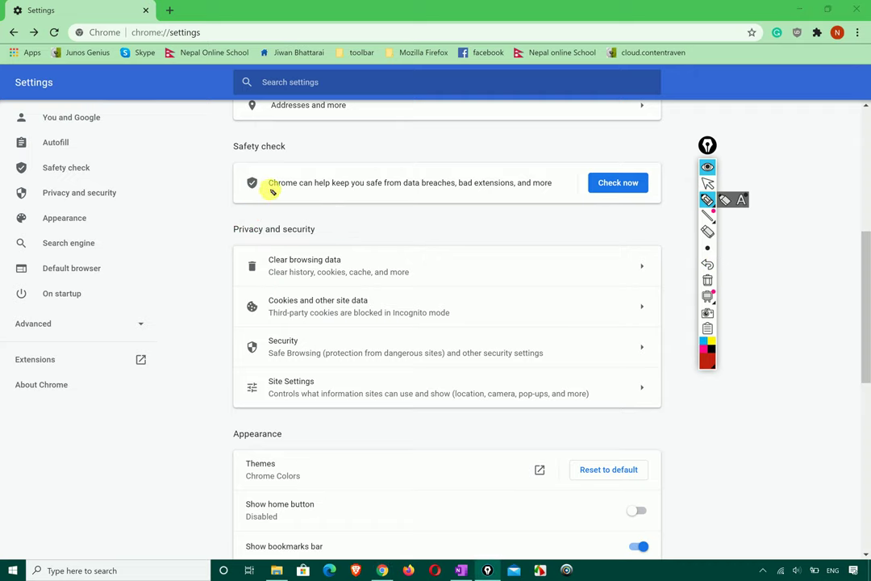
pyautogui.moveTo(274, 193)
pyautogui.mouseDown()
pyautogui.moveTo(555, 182)
pyautogui.moveTo(381, 170)
pyautogui.moveTo(263, 181)
pyautogui.moveTo(260, 194)
pyautogui.mouseUp()
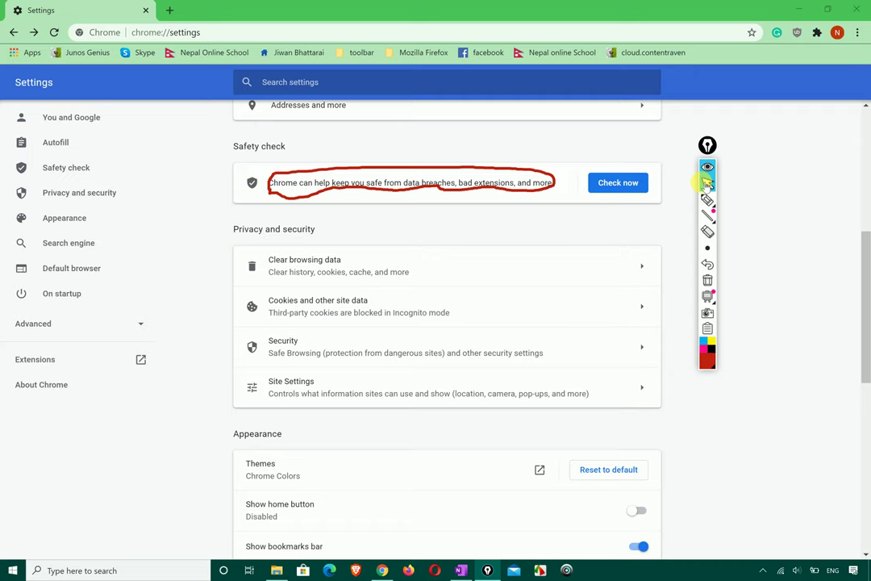
pyautogui.click(707, 184)
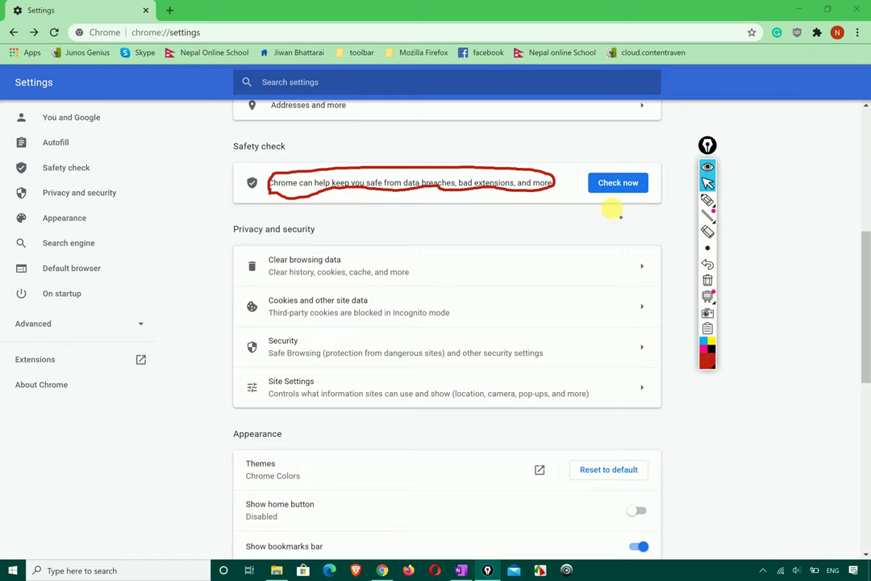
# Run the safety check, clear the red circle from the page and run the check again.
pyautogui.click(618, 184)
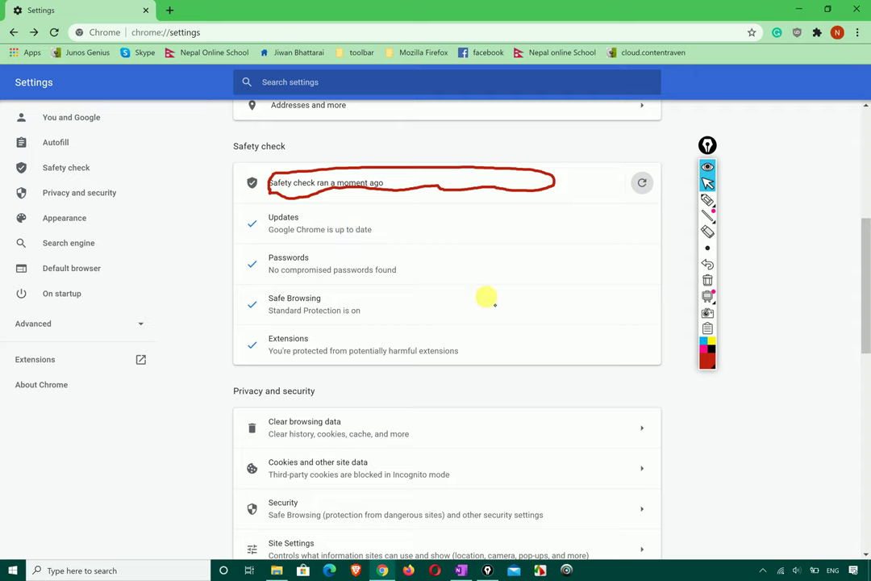
pyautogui.click(707, 280)
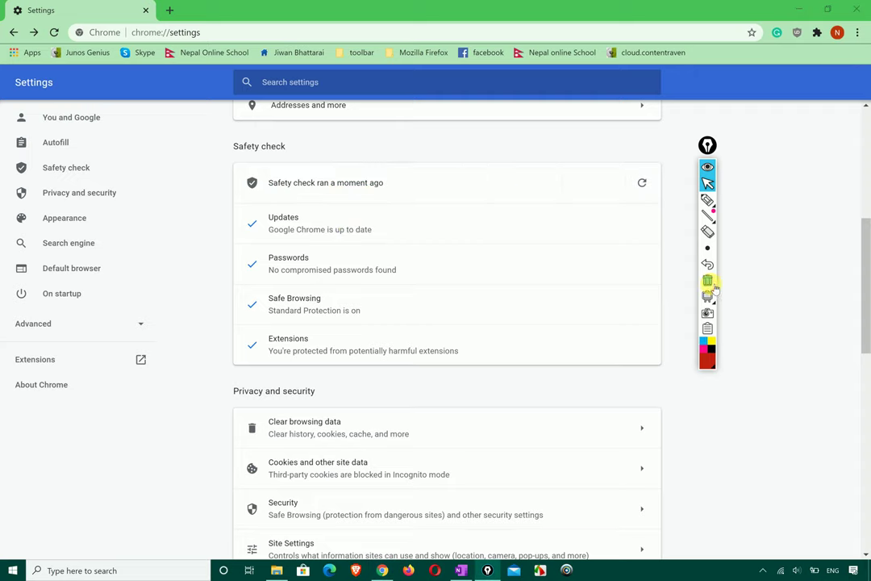
pyautogui.click(643, 183)
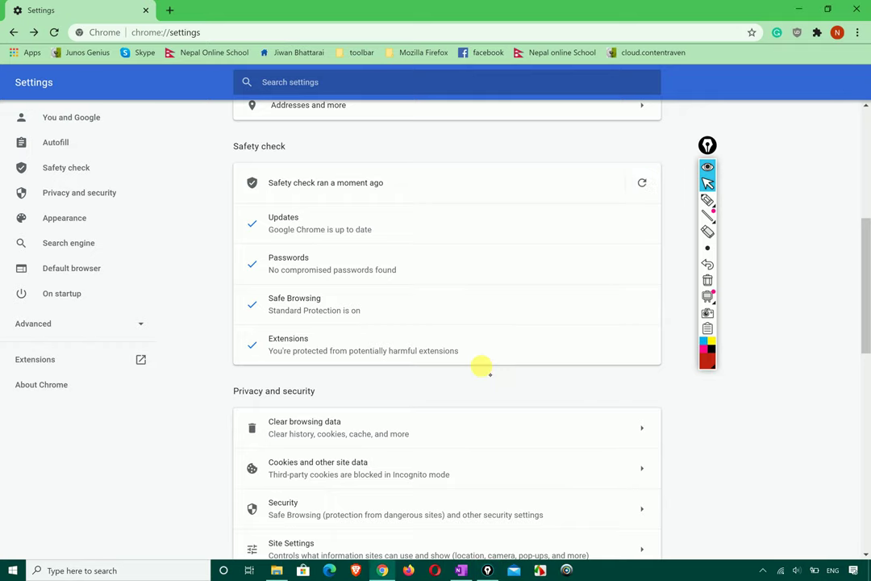
# Circle the Privacy and security heading, draw a red tick mark on Clear browsing data, and switch back to the cursor.
pyautogui.scroll(-5, 481, 367)
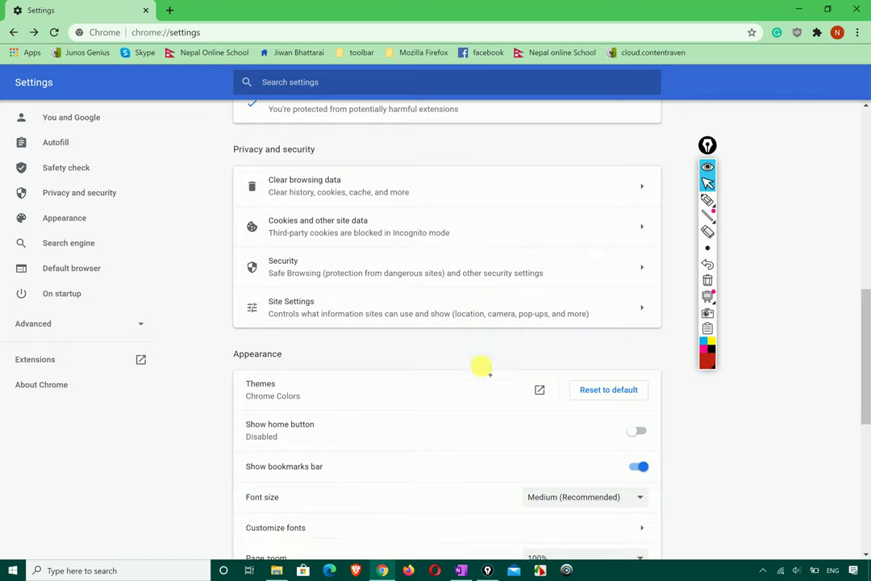
pyautogui.click(707, 200)
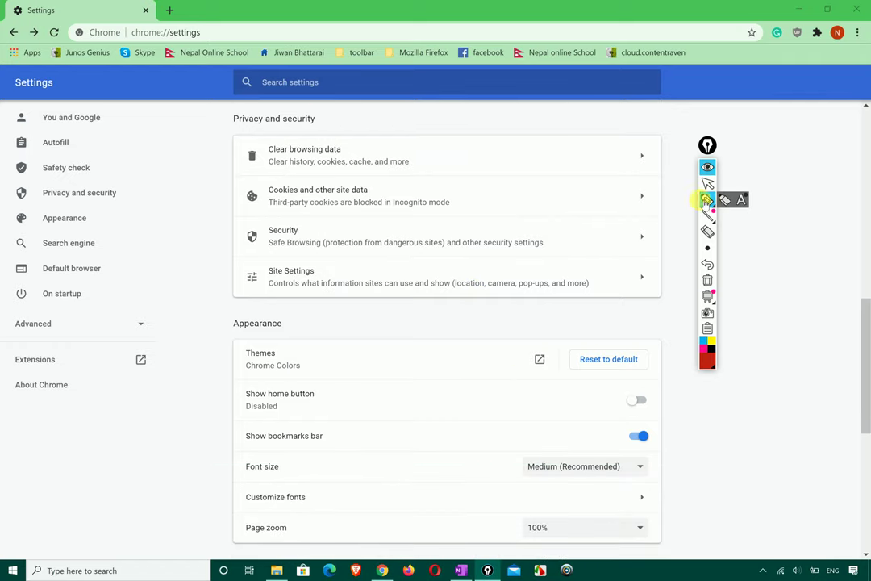
pyautogui.moveTo(303, 103)
pyautogui.mouseDown()
pyautogui.moveTo(220, 120)
pyautogui.moveTo(297, 133)
pyautogui.moveTo(327, 105)
pyautogui.moveTo(303, 100)
pyautogui.mouseUp()
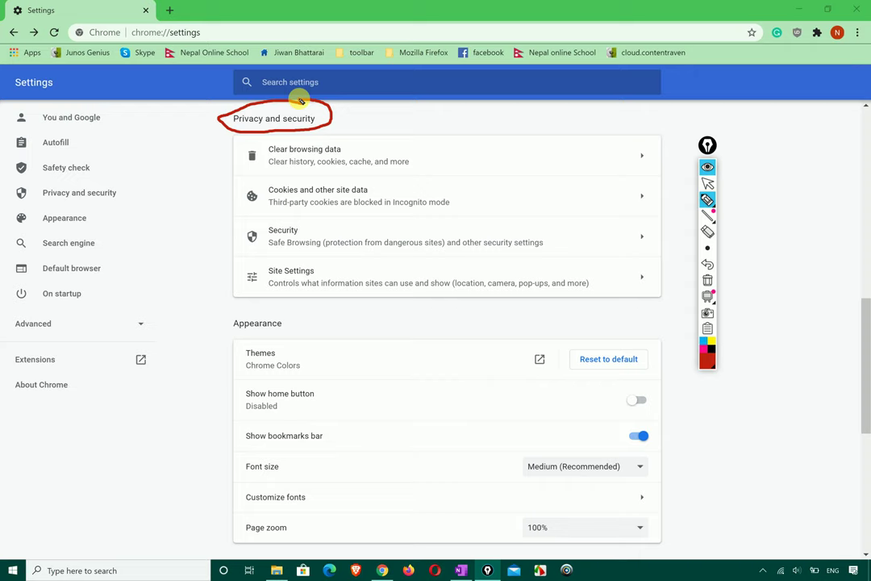
pyautogui.click(708, 183)
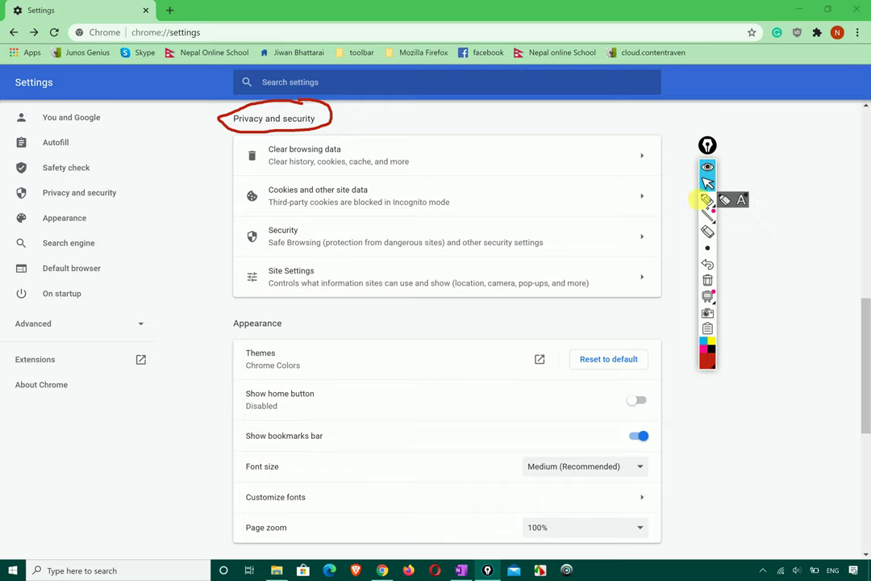
pyautogui.click(707, 200)
pyautogui.moveTo(288, 160)
pyautogui.mouseDown()
pyautogui.moveTo(323, 188)
pyautogui.moveTo(379, 150)
pyautogui.mouseUp()
pyautogui.click(708, 184)
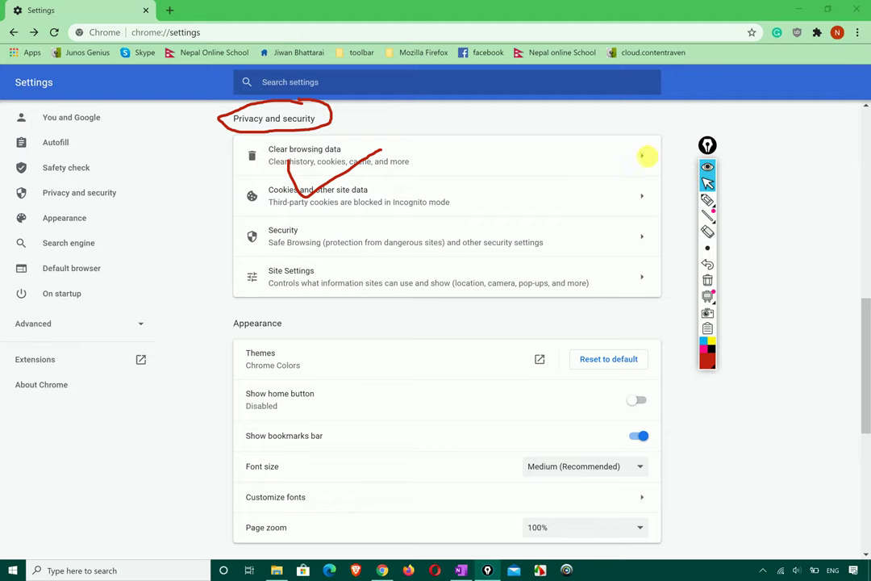
# Clear the last hour's browsing history, cookies and other site data, and cached images and files.
pyautogui.click(644, 156)
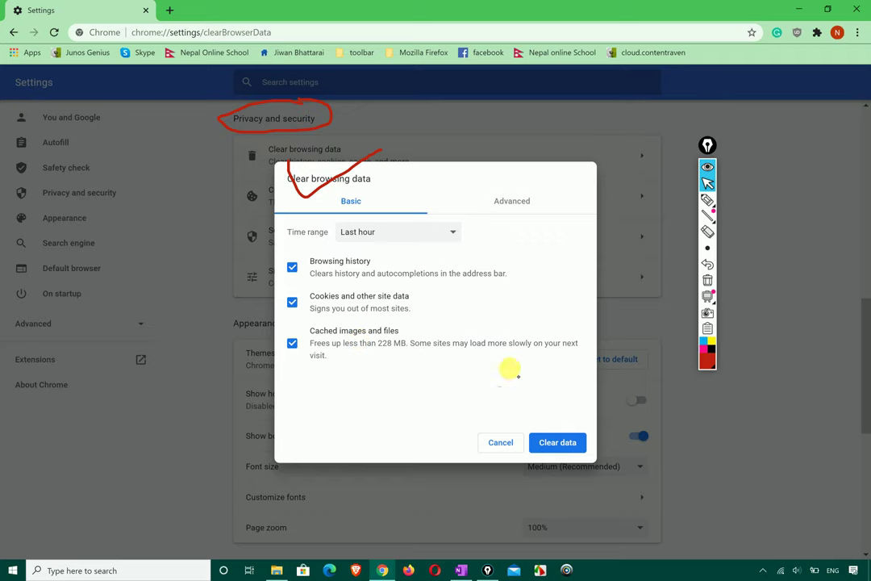
pyautogui.click(558, 443)
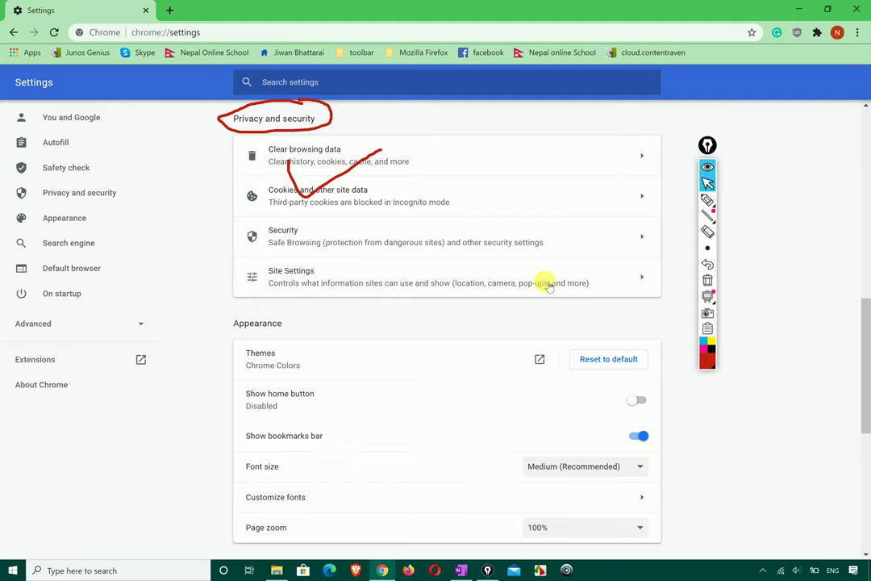
# Reopen Clear browsing data, try each longer time range from Last 24 hours to All time, and deselect cookies and cached files.
pyautogui.click(642, 151)
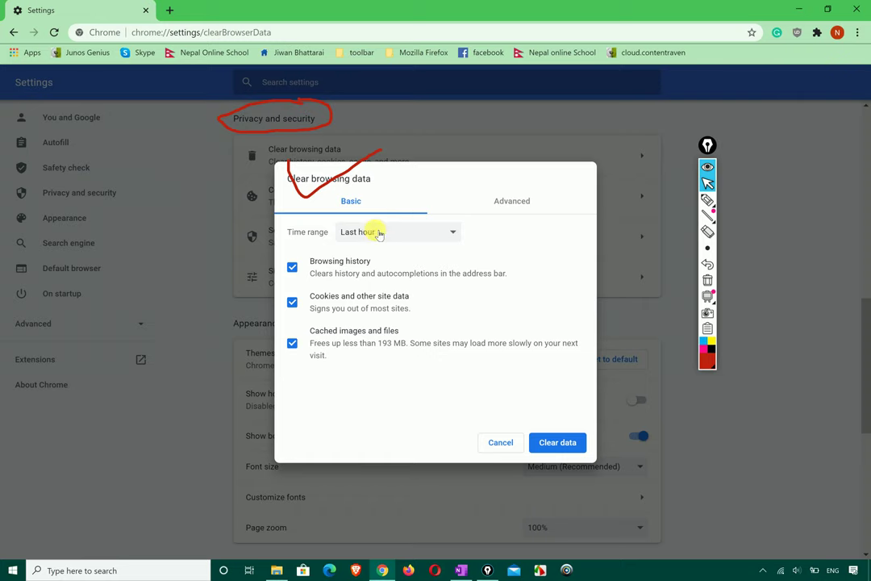
pyautogui.click(451, 231)
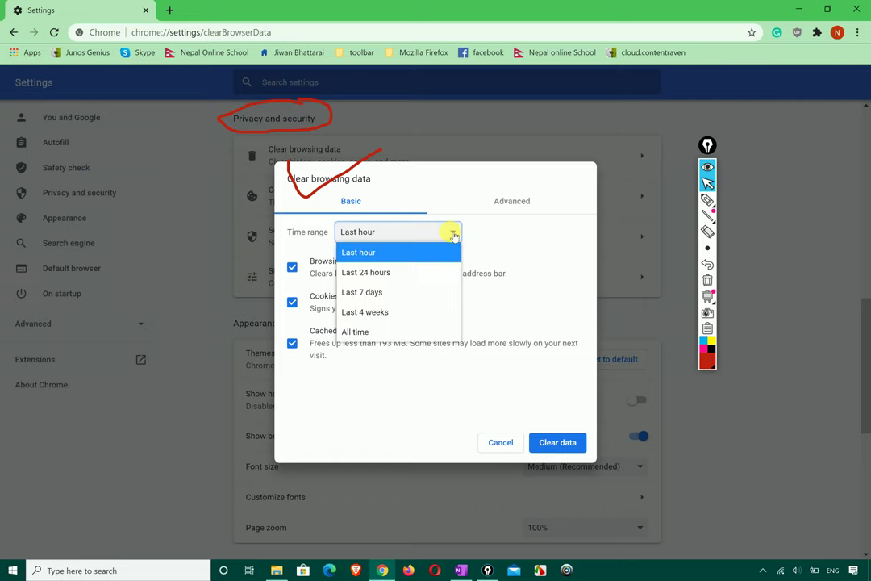
pyautogui.click(359, 272)
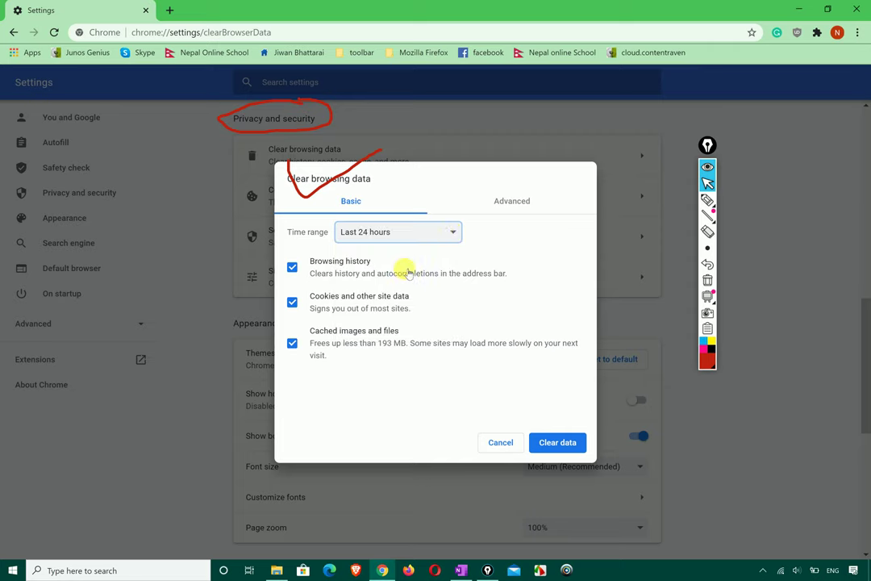
pyautogui.click(449, 236)
pyautogui.click(383, 292)
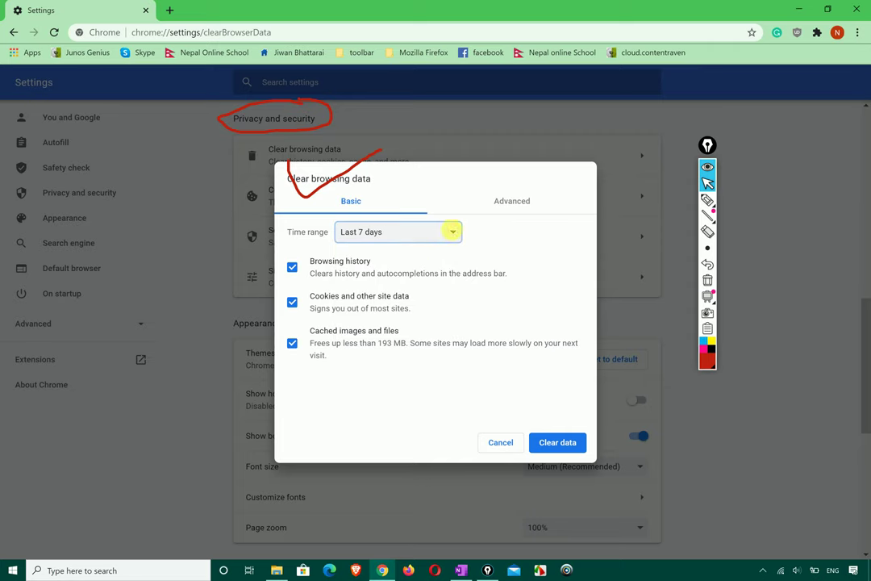
pyautogui.click(447, 238)
pyautogui.click(384, 312)
pyautogui.click(451, 235)
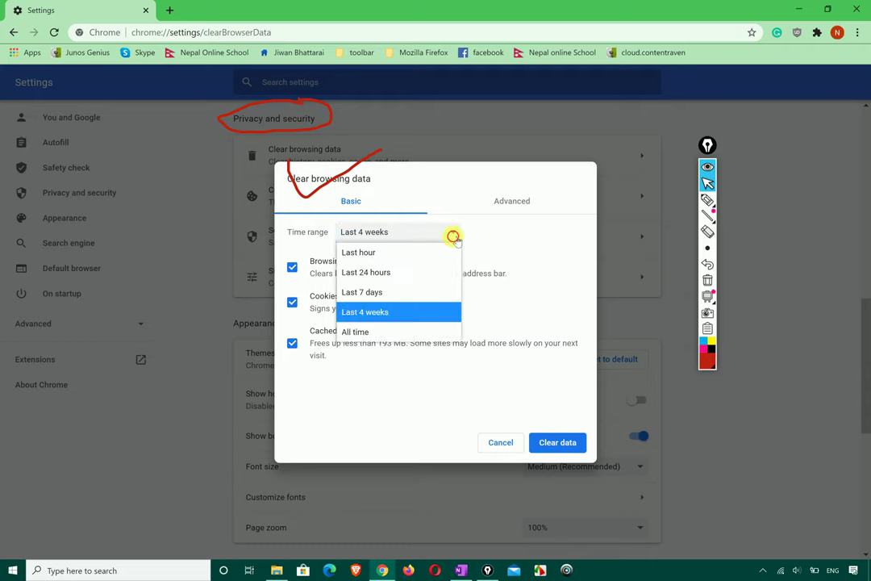
pyautogui.click(356, 332)
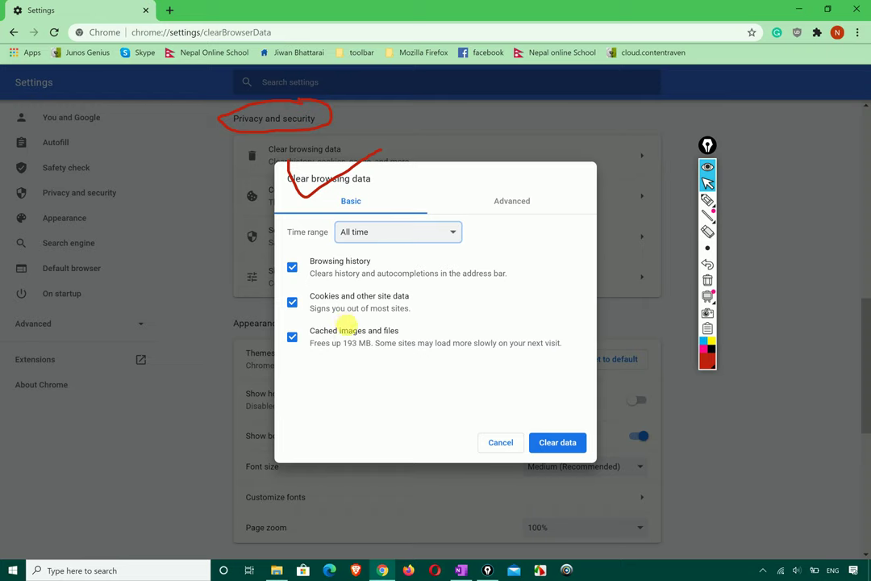
pyautogui.click(342, 300)
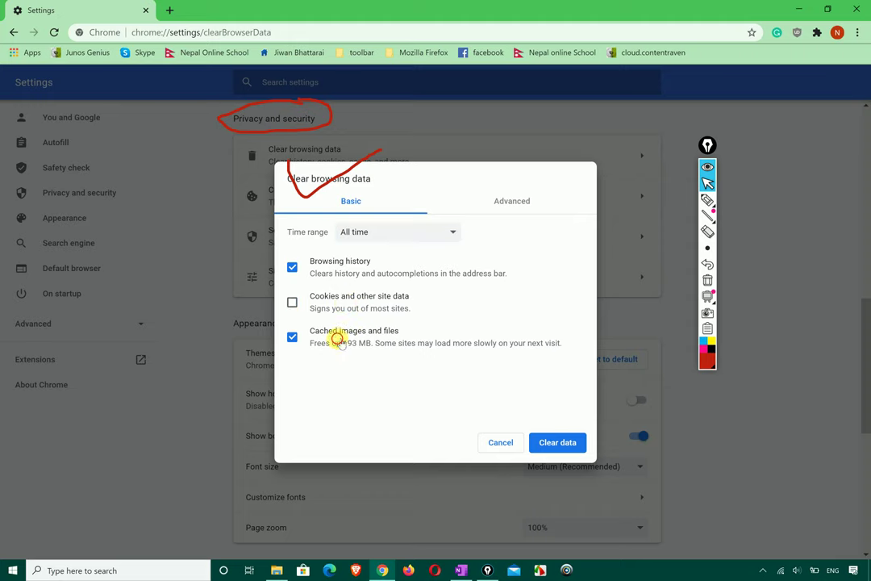
pyautogui.click(335, 338)
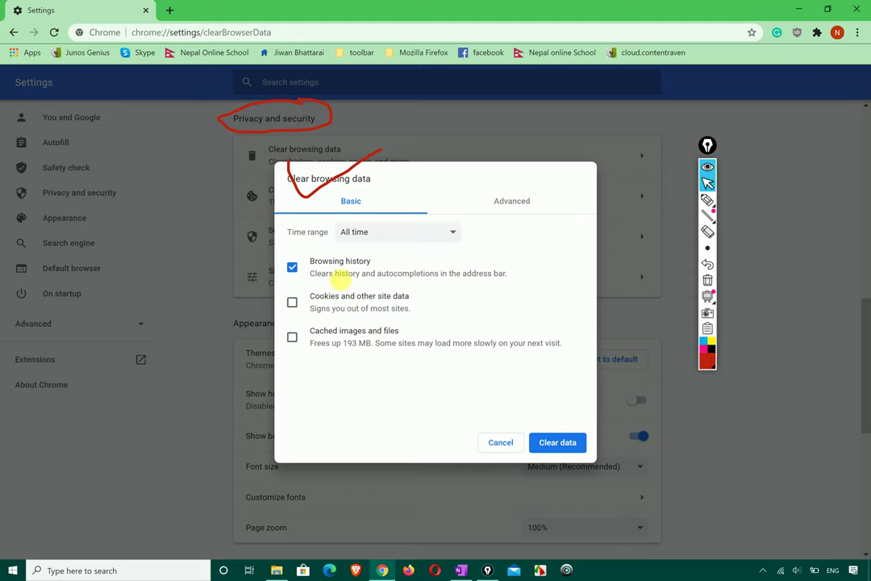
# Review the advanced time ranges and data types for clearing, deselect Cookies and other site data, and cancel the dialog.
pyautogui.click(484, 203)
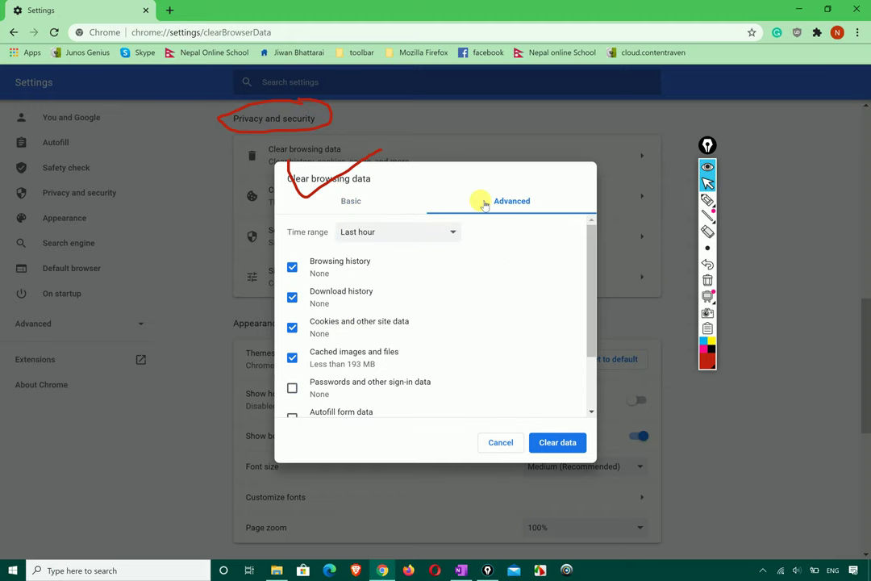
pyautogui.click(432, 232)
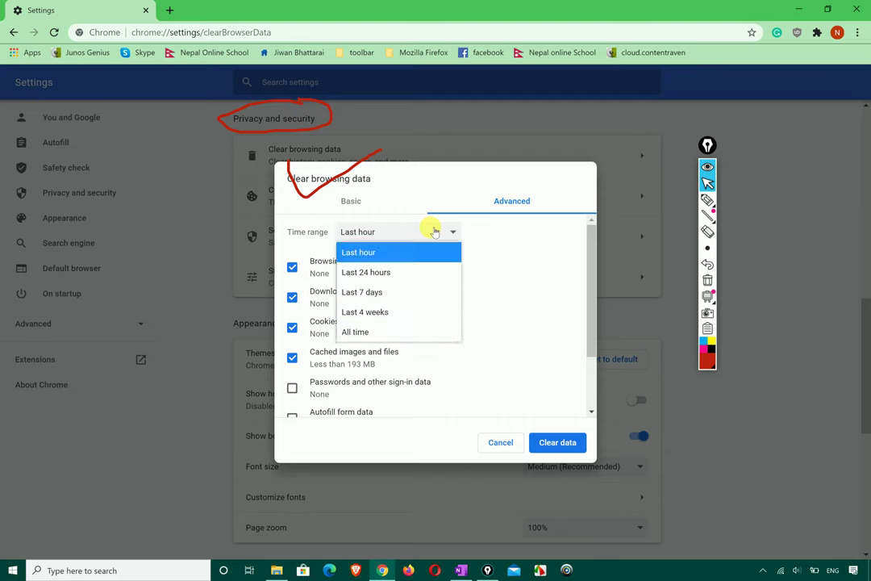
pyautogui.click(506, 330)
pyautogui.scroll(-2, 347, 299)
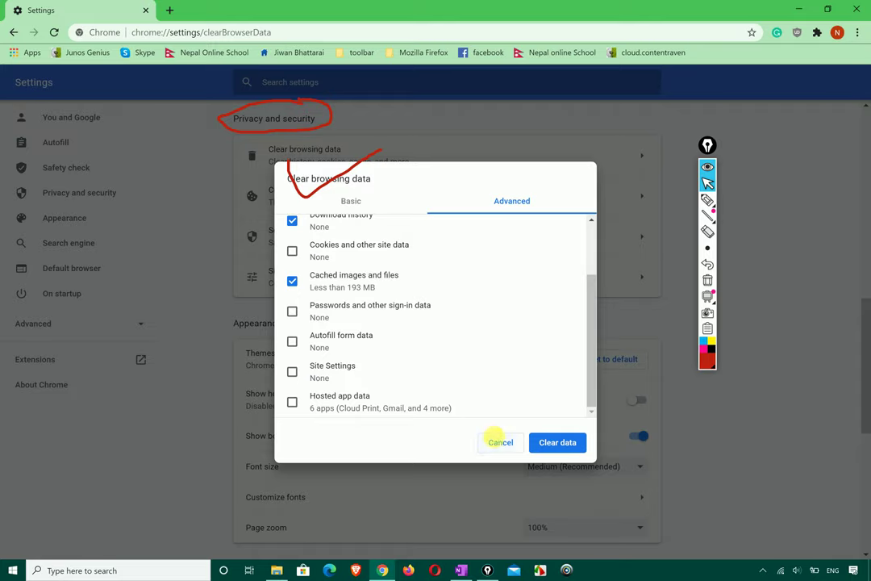
pyautogui.click(498, 440)
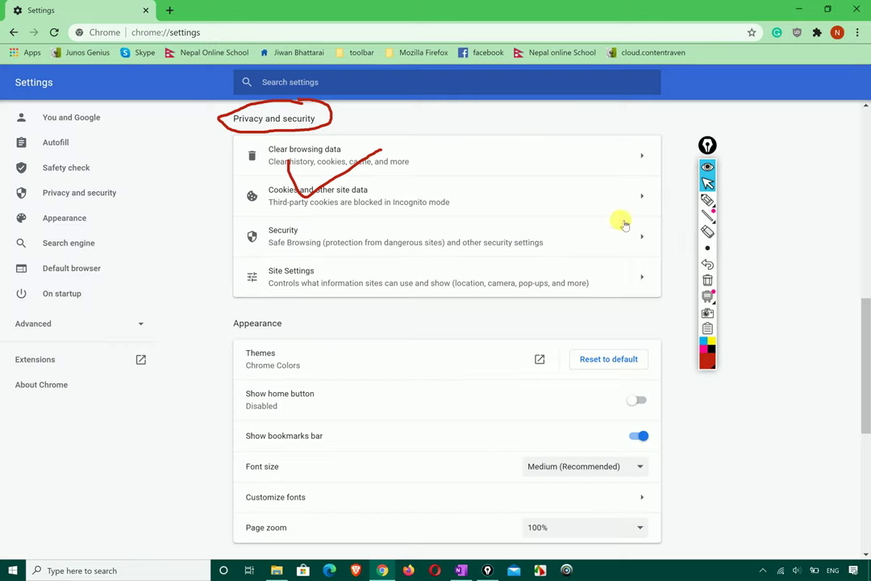
# Clear the old red markings, circle Cookies and other site data, and replace the circle with a red underline beneath the entry.
pyautogui.click(707, 279)
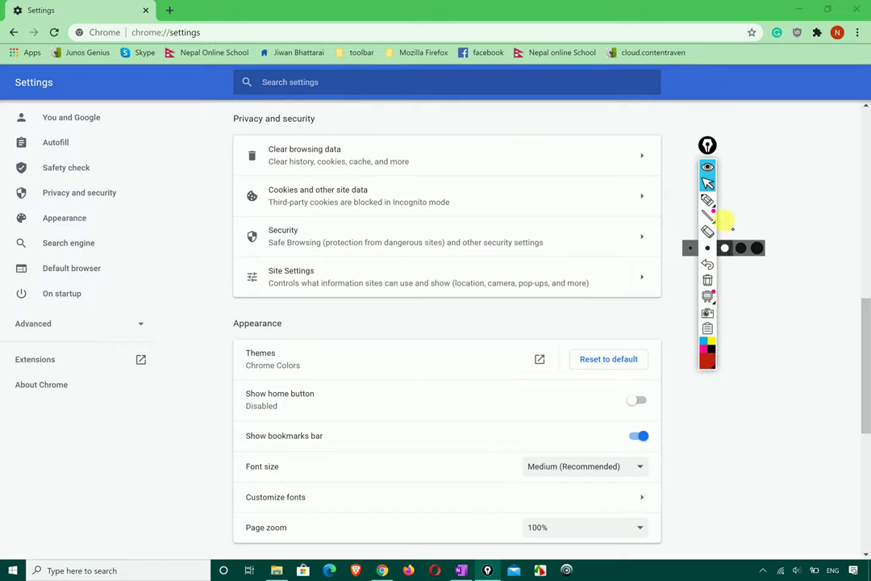
pyautogui.click(708, 199)
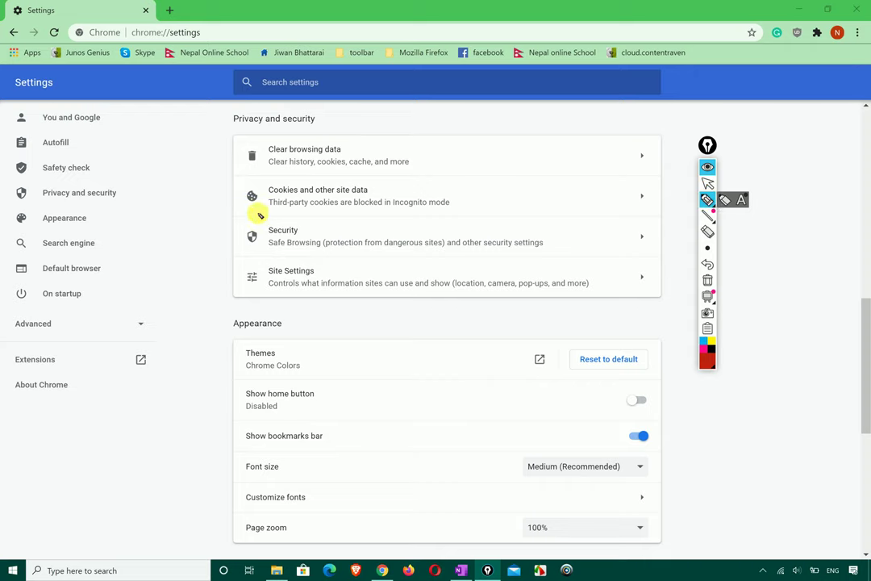
pyautogui.moveTo(257, 215)
pyautogui.mouseDown()
pyautogui.moveTo(423, 213)
pyautogui.moveTo(455, 181)
pyautogui.moveTo(284, 178)
pyautogui.moveTo(239, 192)
pyautogui.moveTo(261, 210)
pyautogui.mouseUp()
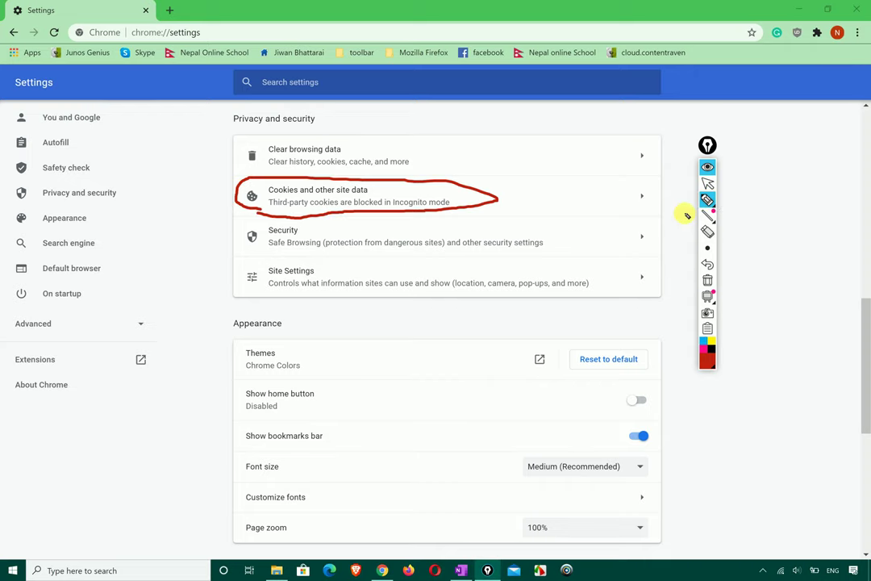
pyautogui.click(708, 280)
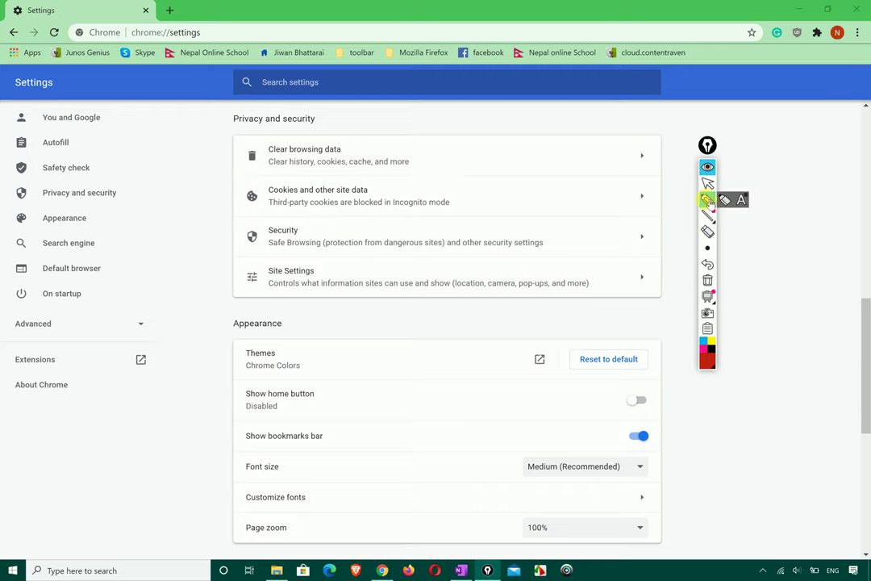
pyautogui.moveTo(264, 212)
pyautogui.mouseDown()
pyautogui.moveTo(375, 205)
pyautogui.moveTo(444, 213)
pyautogui.mouseUp()
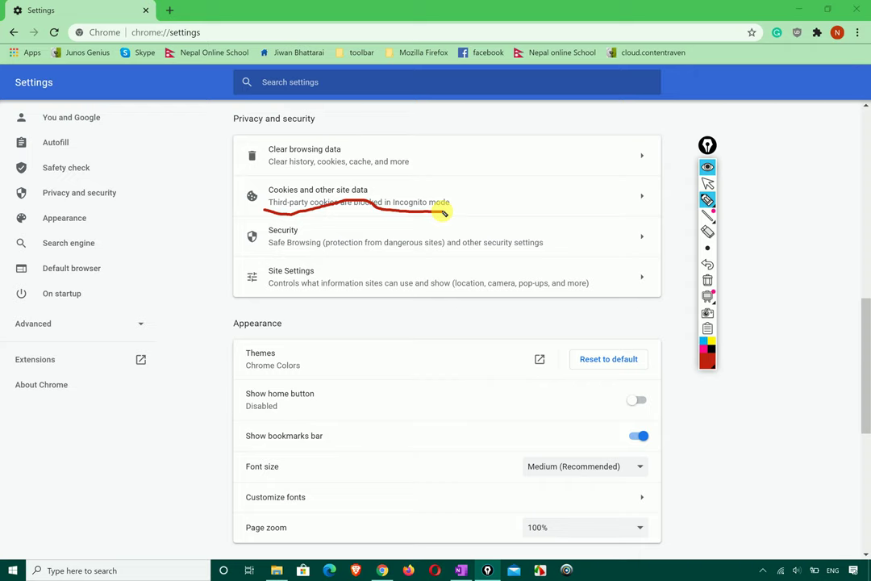
pyautogui.click(708, 183)
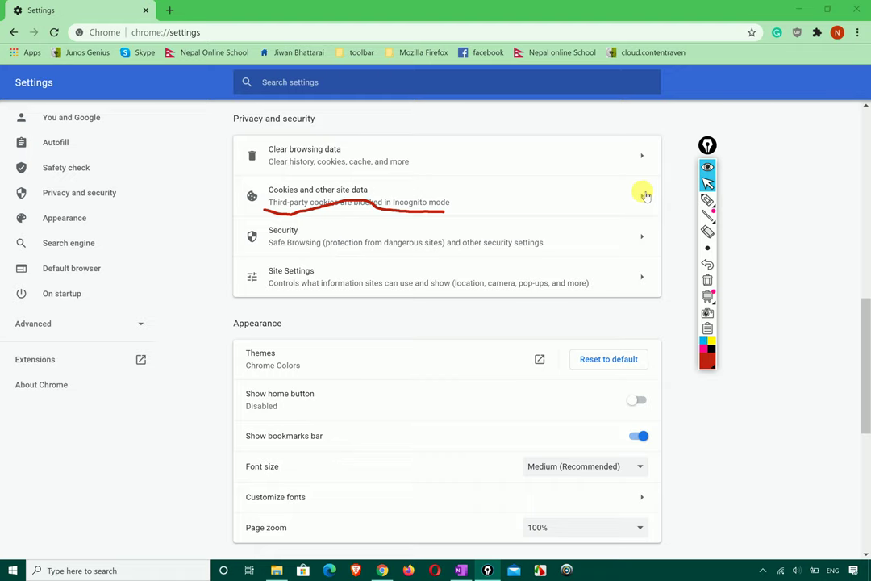
# Open Cookies and other site data and review its general settings and the lists of site-specific cookie rules.
pyautogui.click(646, 196)
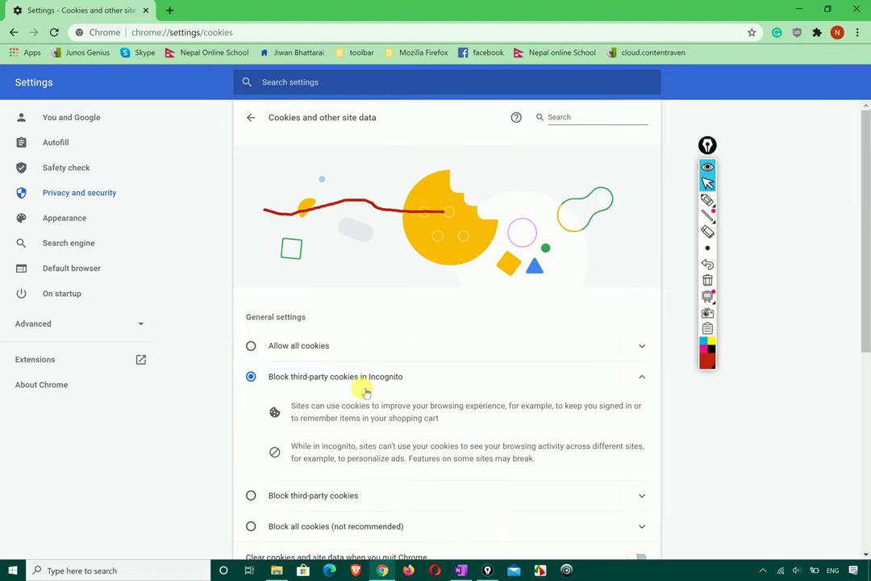
pyautogui.scroll(-2, 365, 391)
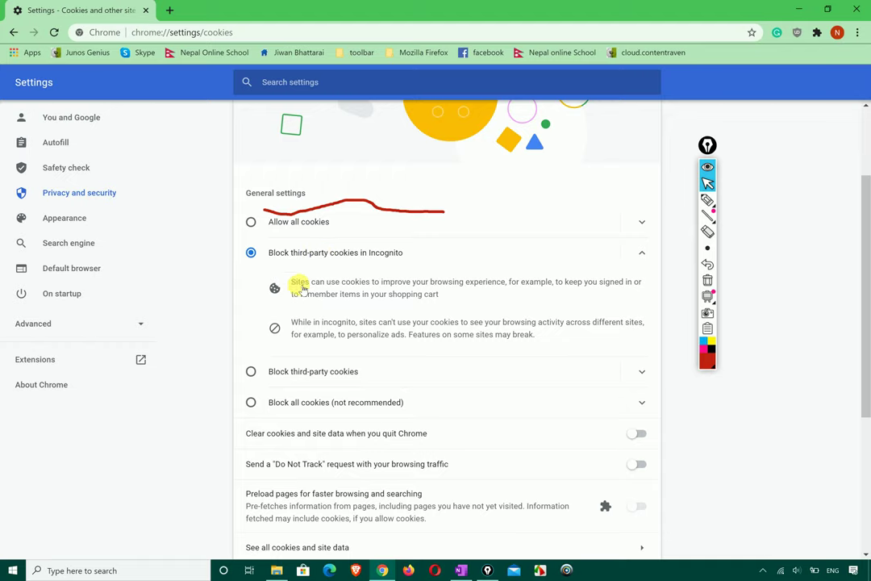
pyautogui.scroll(-3, 308, 374)
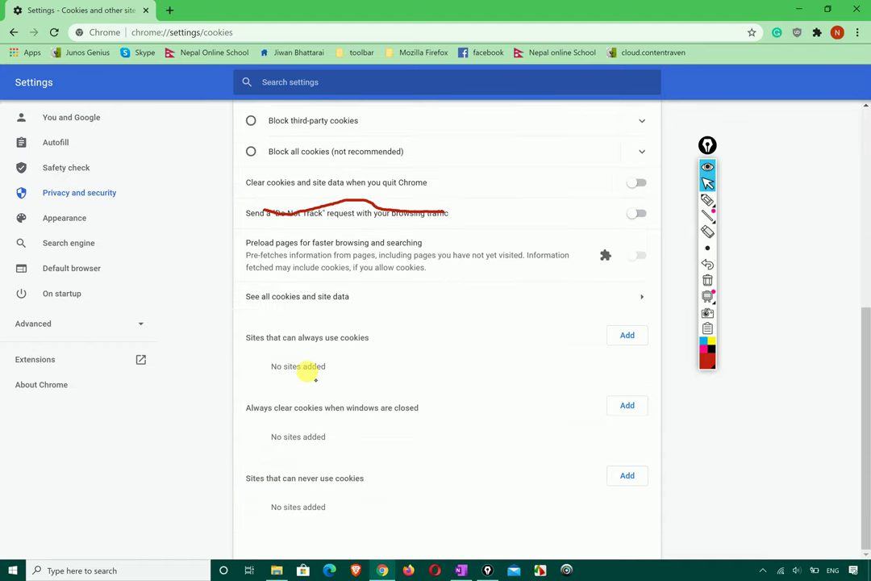
pyautogui.scroll(4, 315, 379)
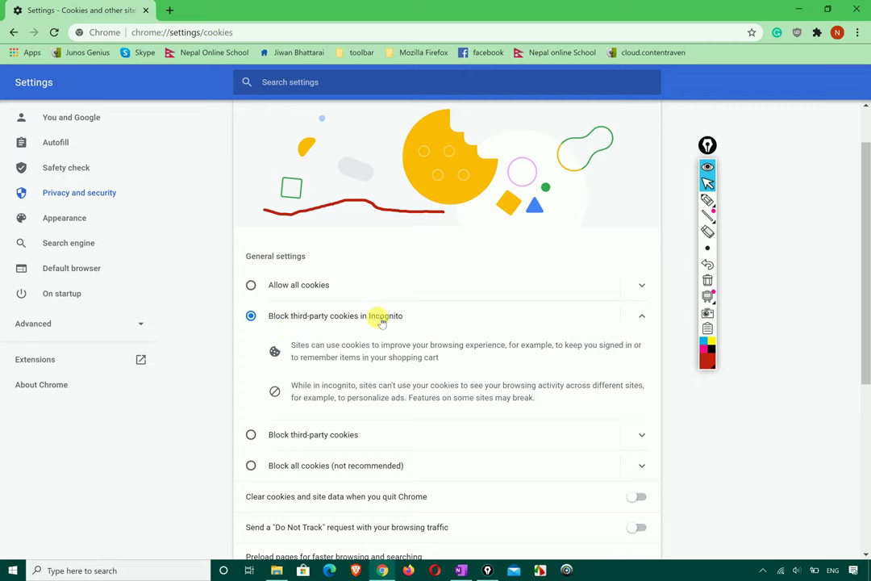
# Try the cookie options Block third-party cookies, Block all cookies (not recommended), and Allow all cookies in turn.
pyautogui.click(251, 435)
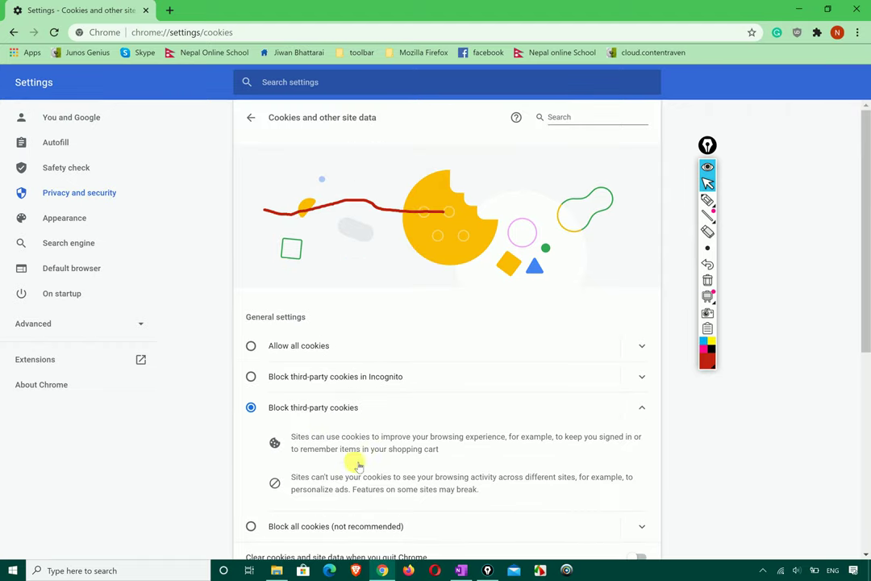
pyautogui.scroll(-2, 356, 463)
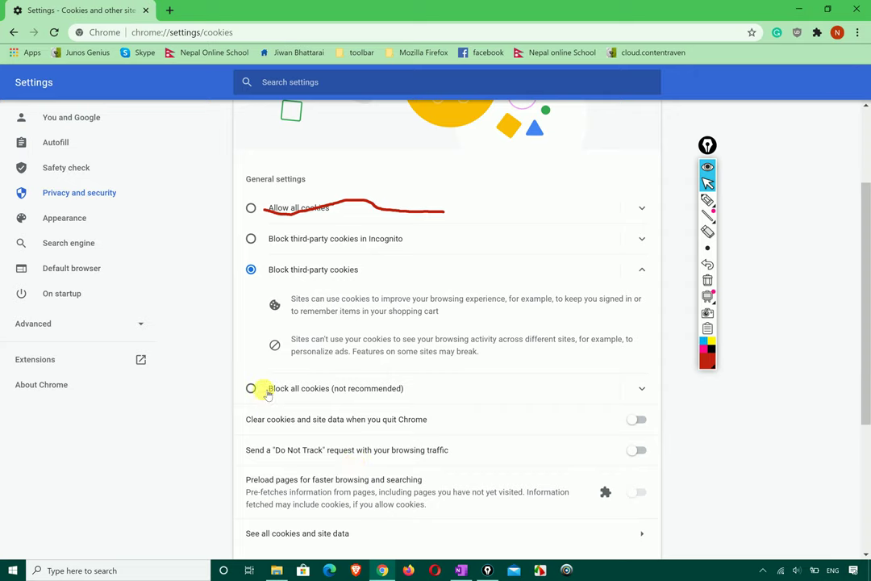
pyautogui.click(253, 388)
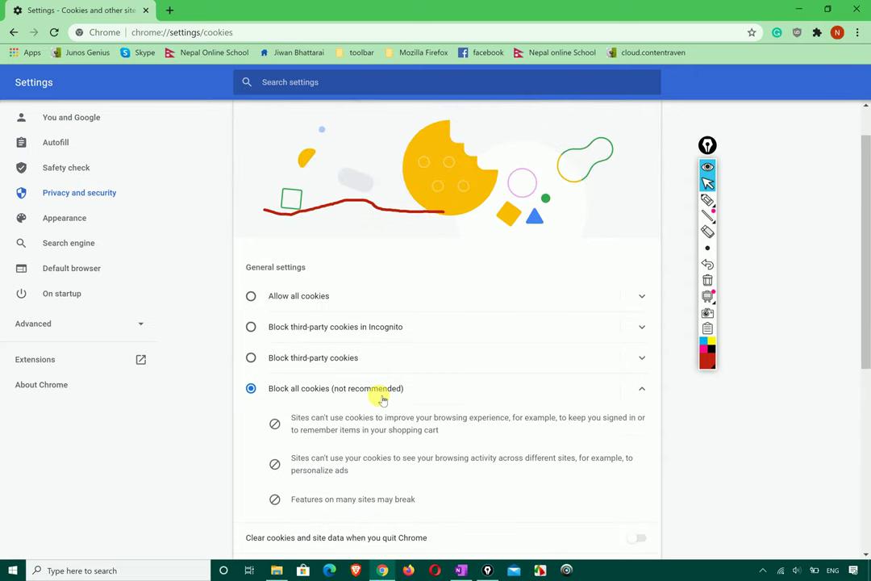
pyautogui.click(254, 296)
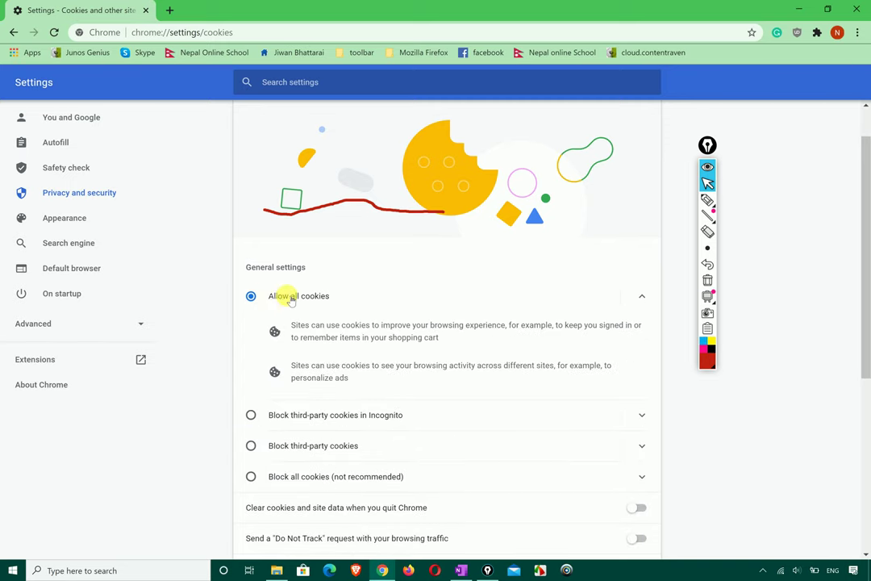
# Circle General settings with Allow all cookies, and Block third-party cookies in Incognito, in red and switch back to the cursor.
pyautogui.click(707, 198)
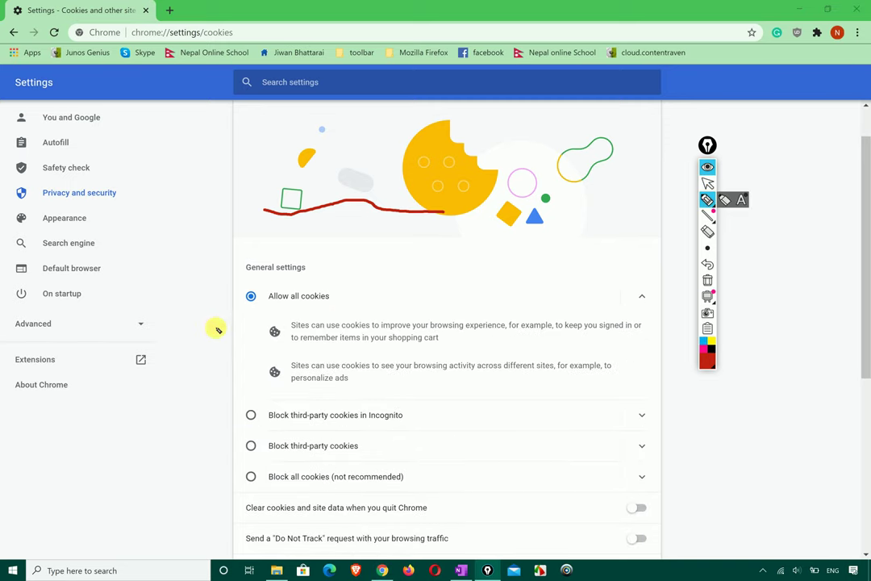
pyautogui.moveTo(241, 302)
pyautogui.mouseDown()
pyautogui.moveTo(295, 312)
pyautogui.moveTo(323, 253)
pyautogui.moveTo(231, 288)
pyautogui.moveTo(246, 310)
pyautogui.mouseUp()
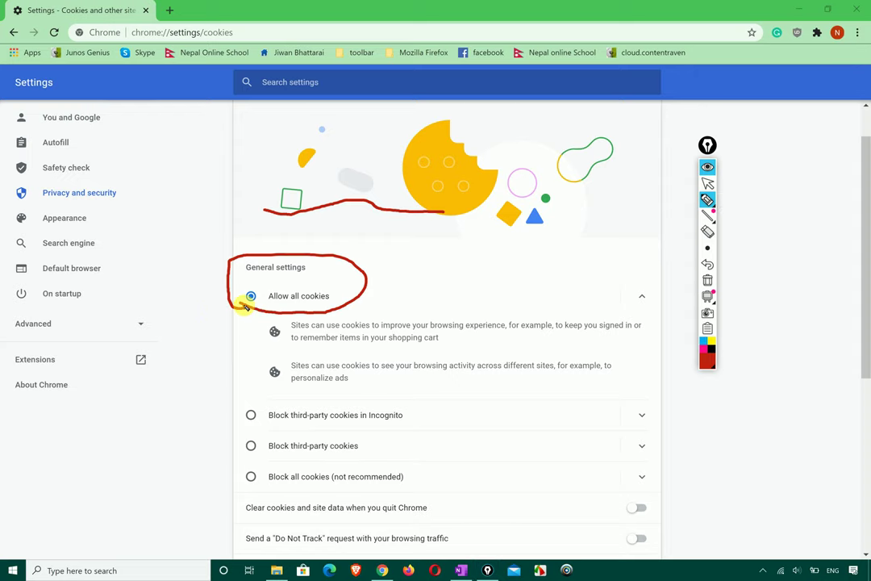
pyautogui.click(708, 199)
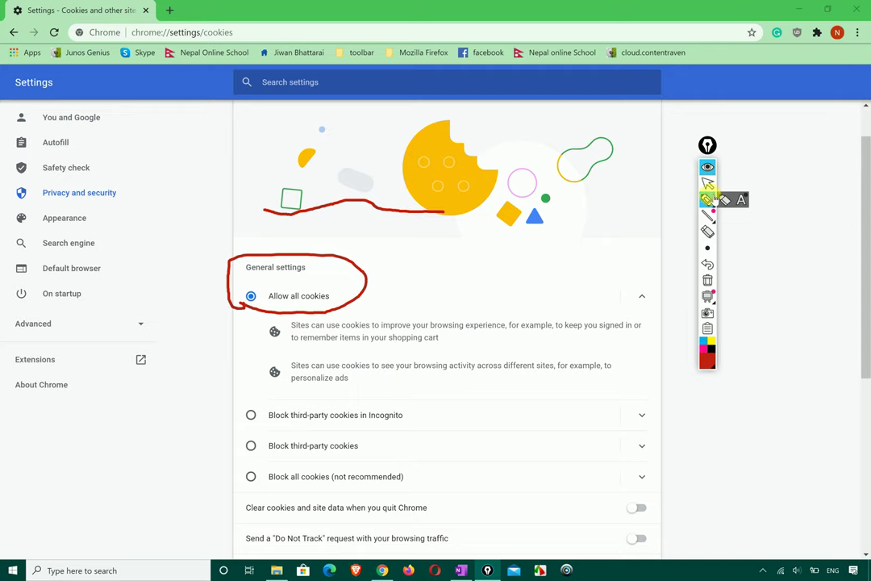
pyautogui.moveTo(262, 397)
pyautogui.mouseDown()
pyautogui.moveTo(243, 391)
pyautogui.moveTo(233, 401)
pyautogui.moveTo(305, 438)
pyautogui.moveTo(407, 431)
pyautogui.moveTo(315, 393)
pyautogui.moveTo(239, 394)
pyautogui.mouseUp()
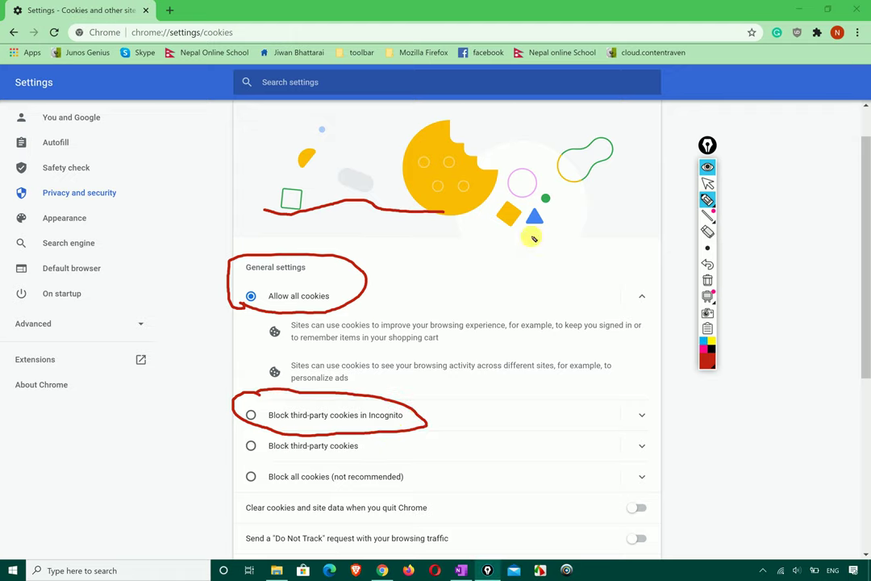
pyautogui.click(708, 184)
# Try Block third-party cookies in Incognito, point out the New incognito window command, and settle on Block third-party cookies.
pyautogui.click(251, 415)
pyautogui.scroll(1, 251, 415)
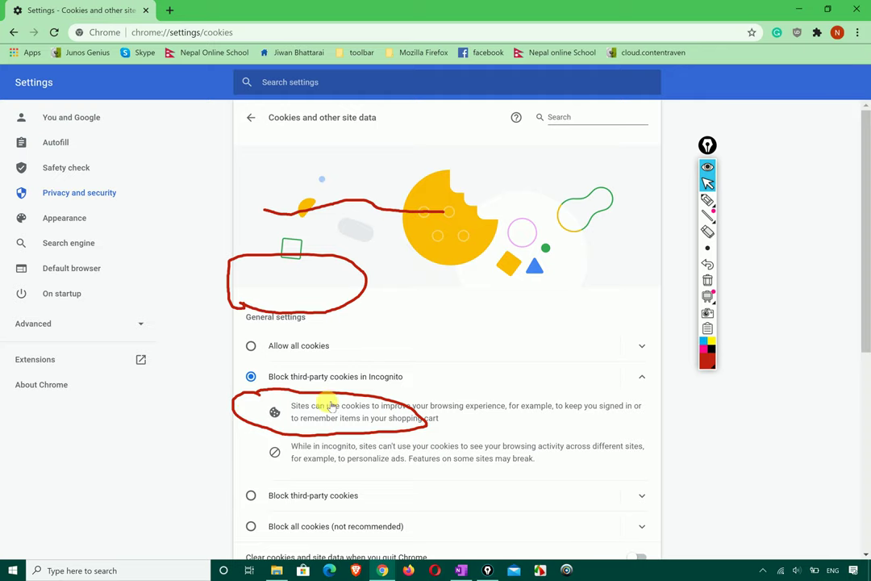
pyautogui.click(278, 498)
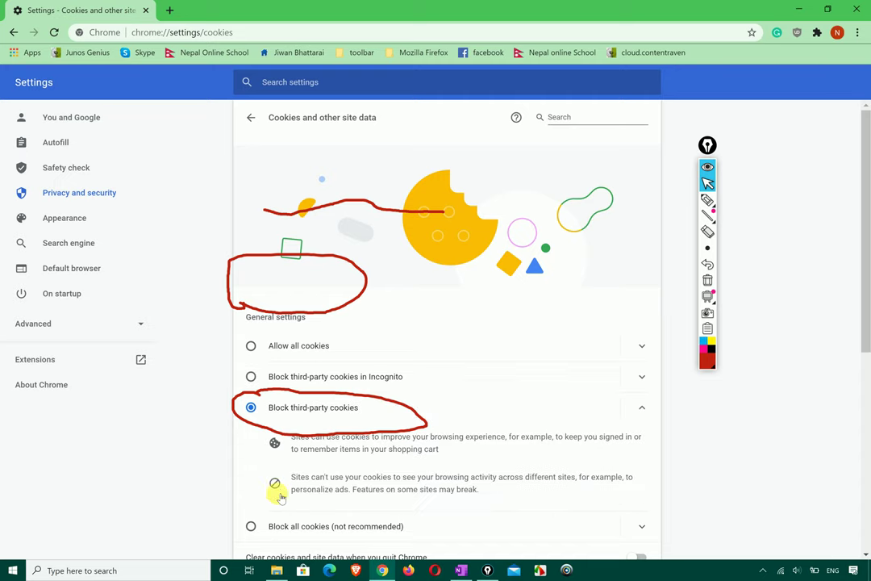
pyautogui.click(317, 376)
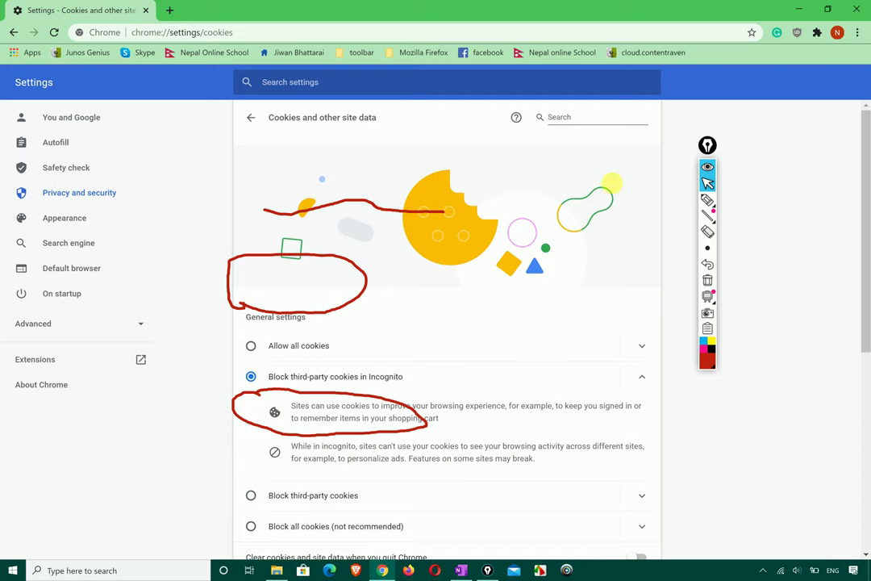
pyautogui.click(859, 34)
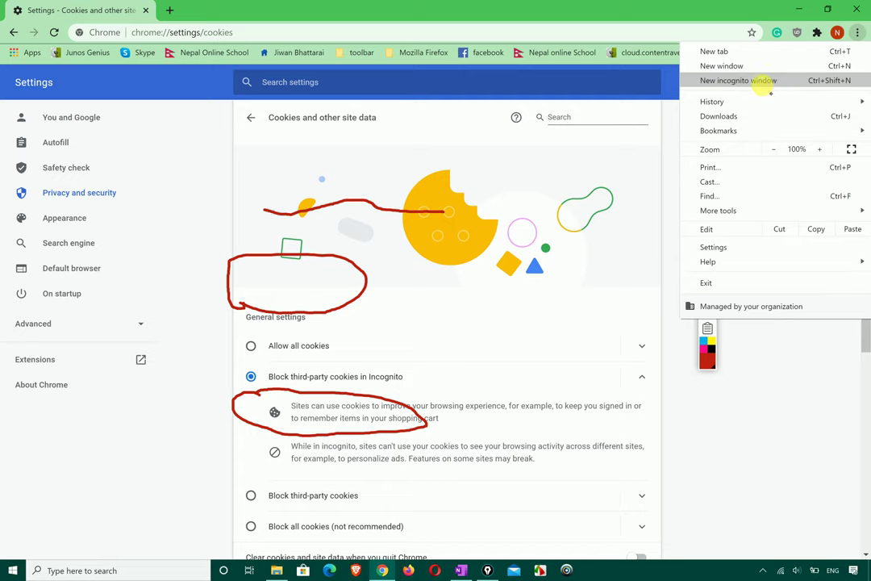
pyautogui.click(454, 270)
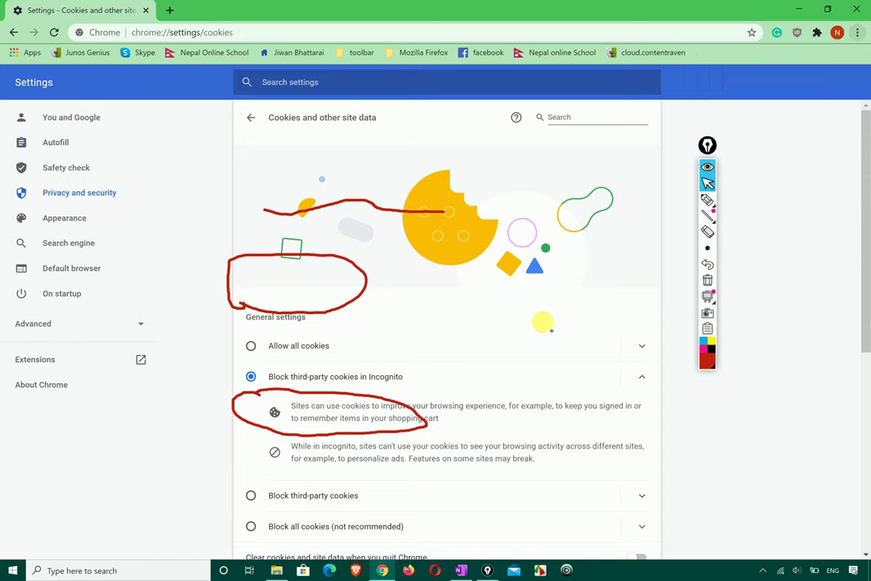
pyautogui.click(274, 494)
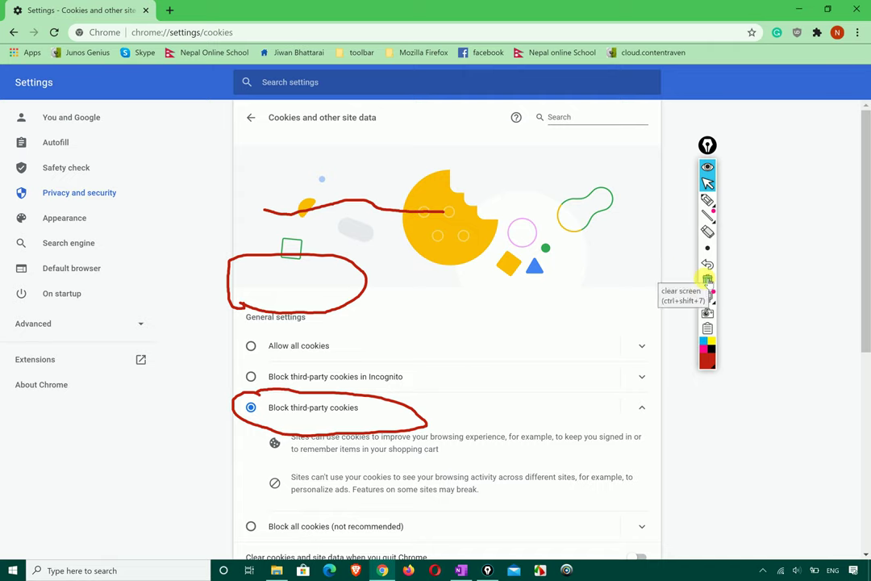
# Clear the red drawings, return to the main settings page, and circle the Security entry under Privacy and security.
pyautogui.click(707, 279)
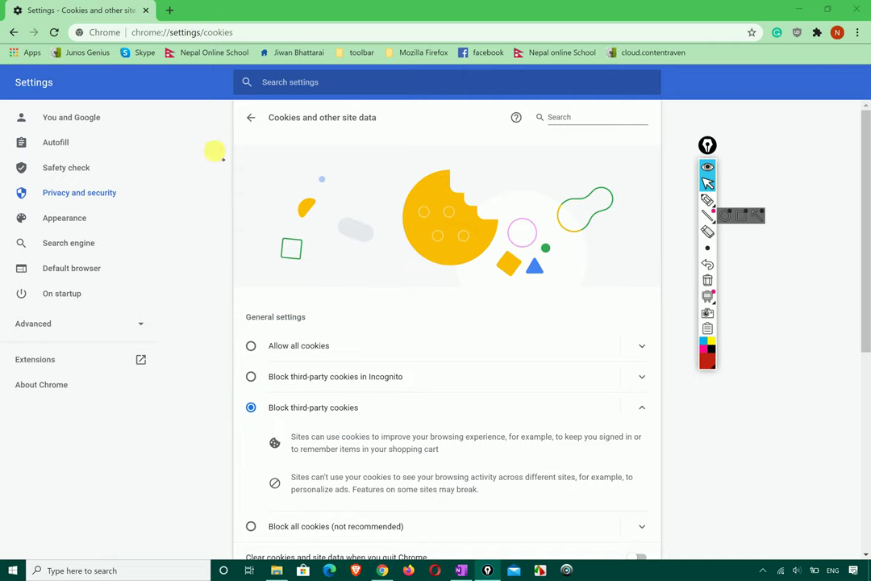
pyautogui.click(251, 117)
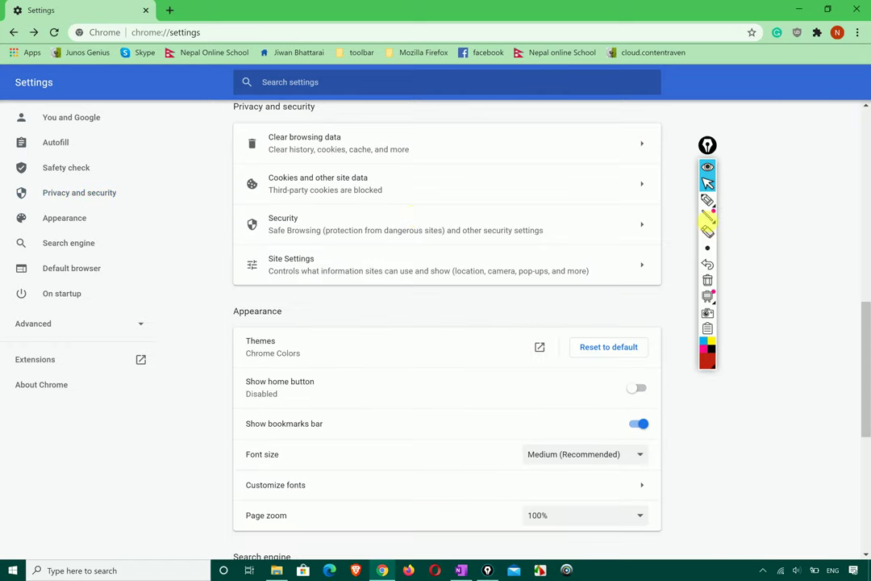
pyautogui.click(710, 202)
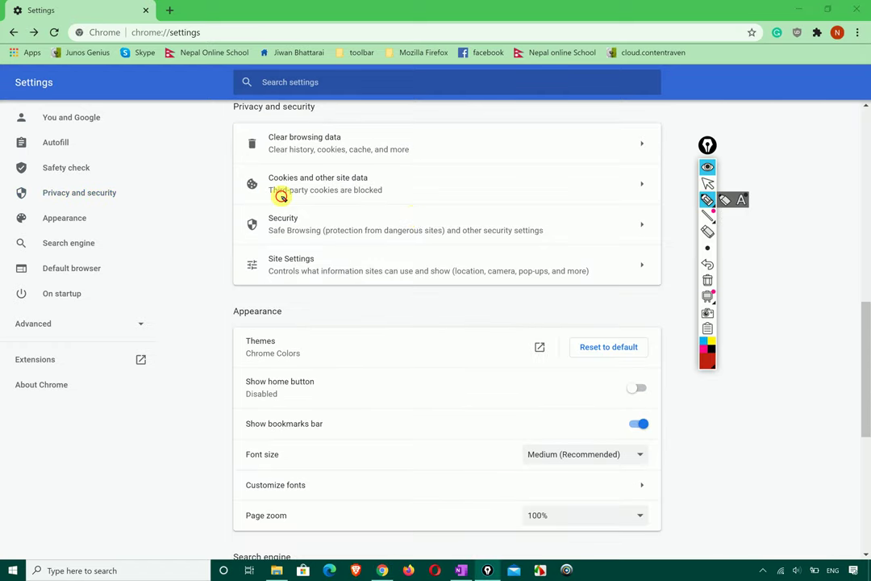
pyautogui.moveTo(292, 196)
pyautogui.mouseDown()
pyautogui.moveTo(236, 232)
pyautogui.moveTo(536, 243)
pyautogui.moveTo(549, 219)
pyautogui.moveTo(315, 205)
pyautogui.moveTo(287, 196)
pyautogui.mouseUp()
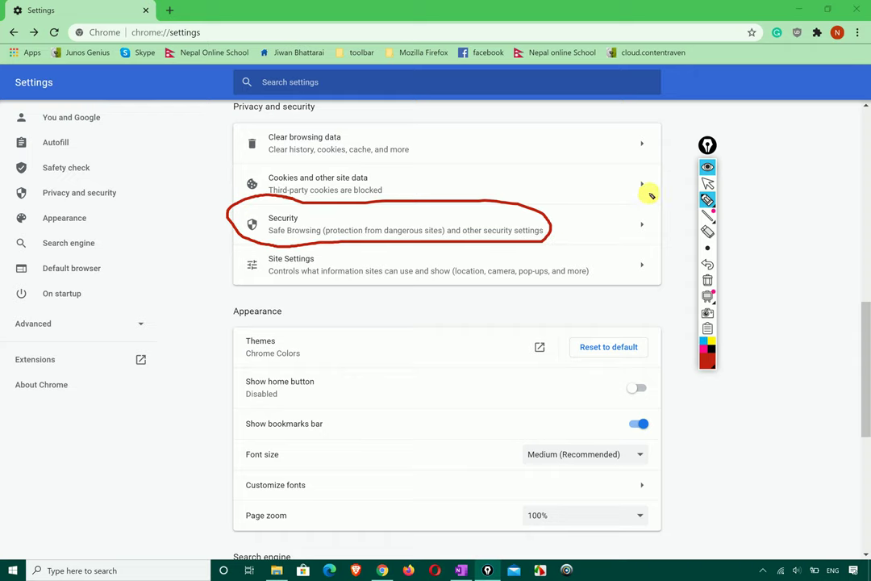
pyautogui.press('Escape')
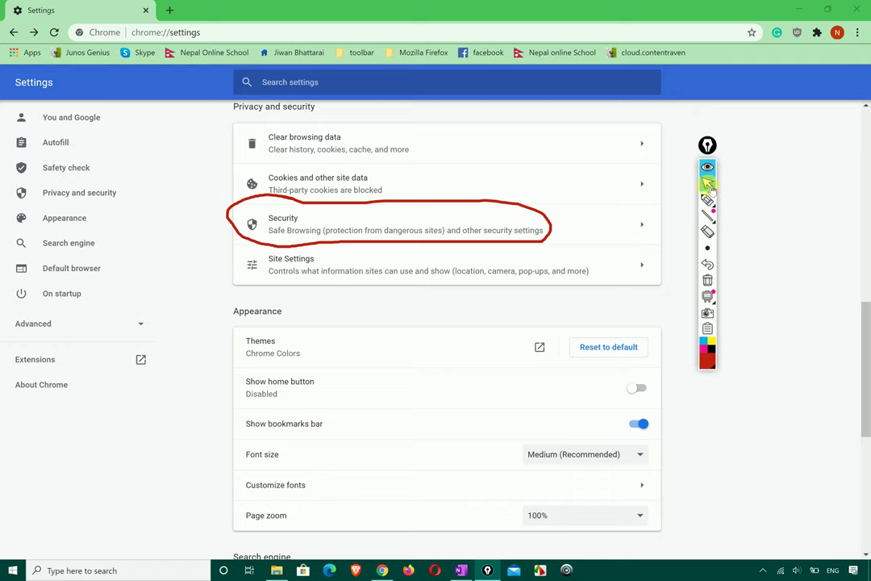
# Open the Security settings, review the Safe Browsing levels, and select Enhanced protection.
pyautogui.click(643, 225)
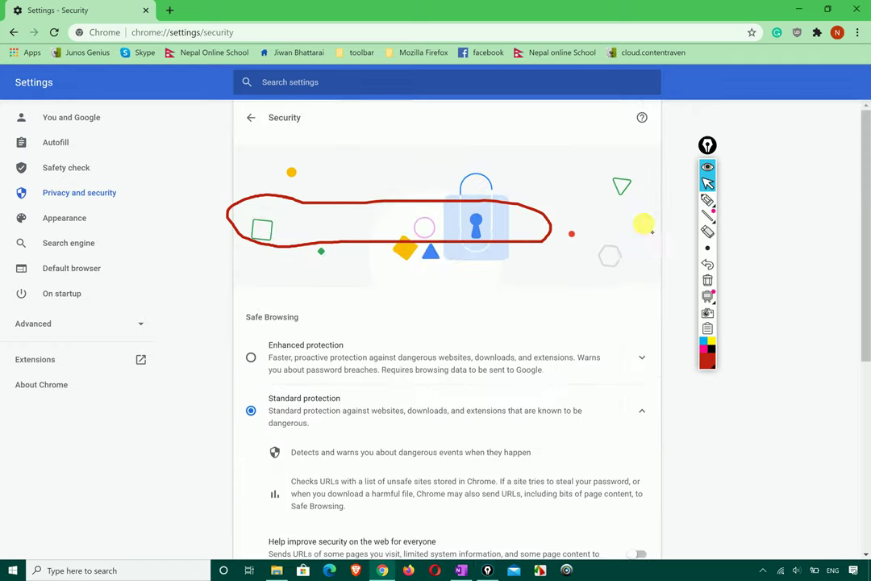
pyautogui.scroll(-5, 398, 363)
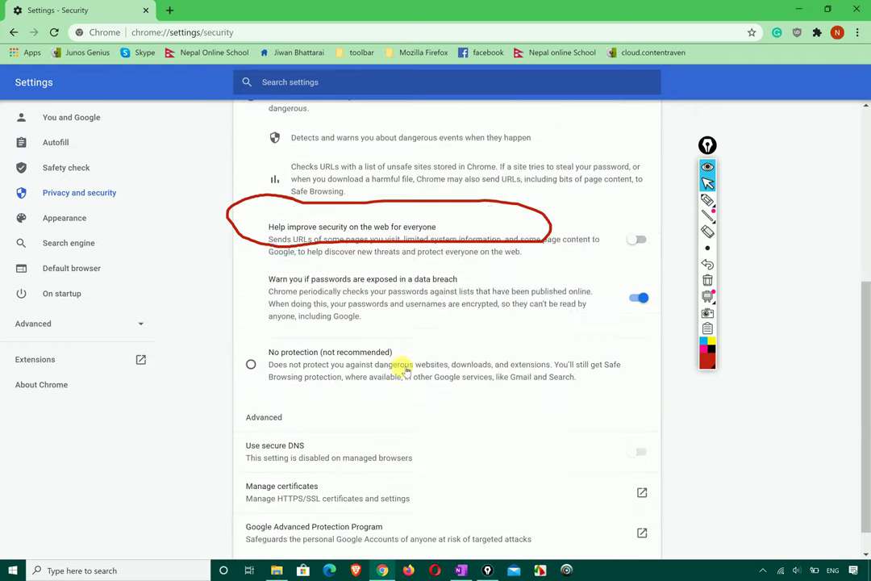
pyautogui.scroll(2, 403, 277)
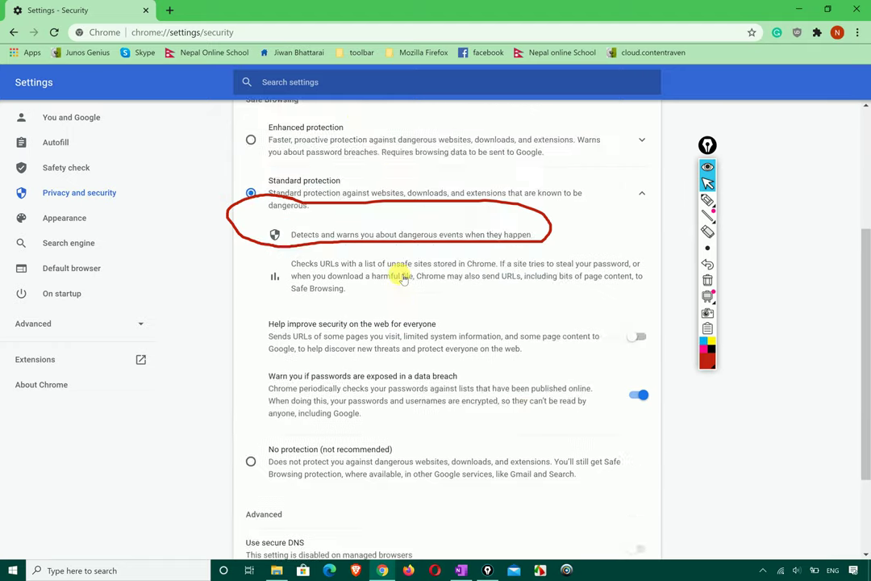
pyautogui.scroll(2, 388, 278)
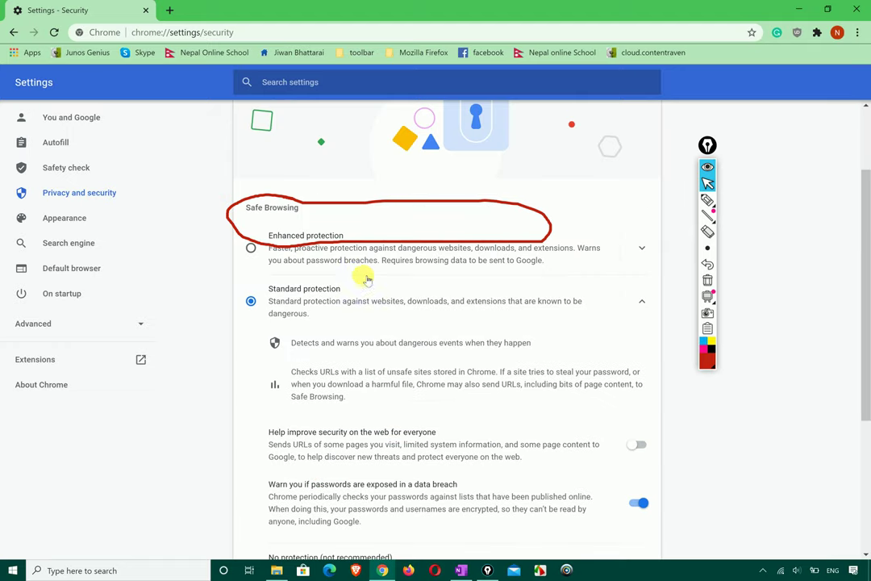
pyautogui.click(250, 247)
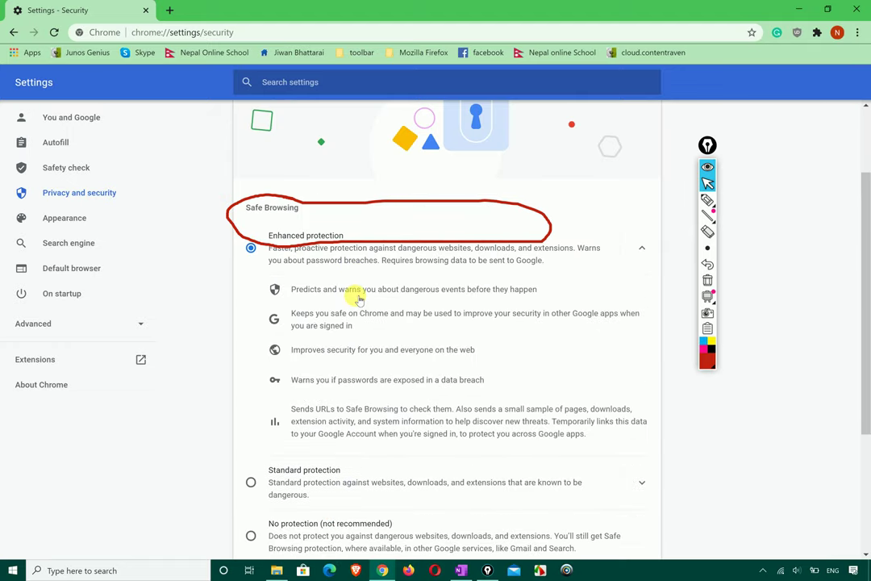
pyautogui.scroll(-3, 359, 298)
pyautogui.scroll(5, 359, 298)
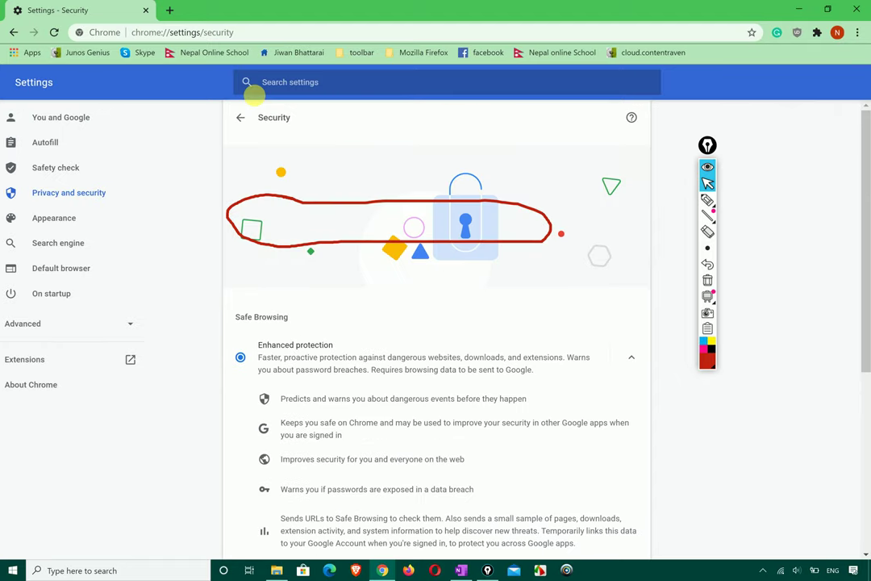
# Return to the main settings page and clear the red drawing from the screen.
pyautogui.click(246, 117)
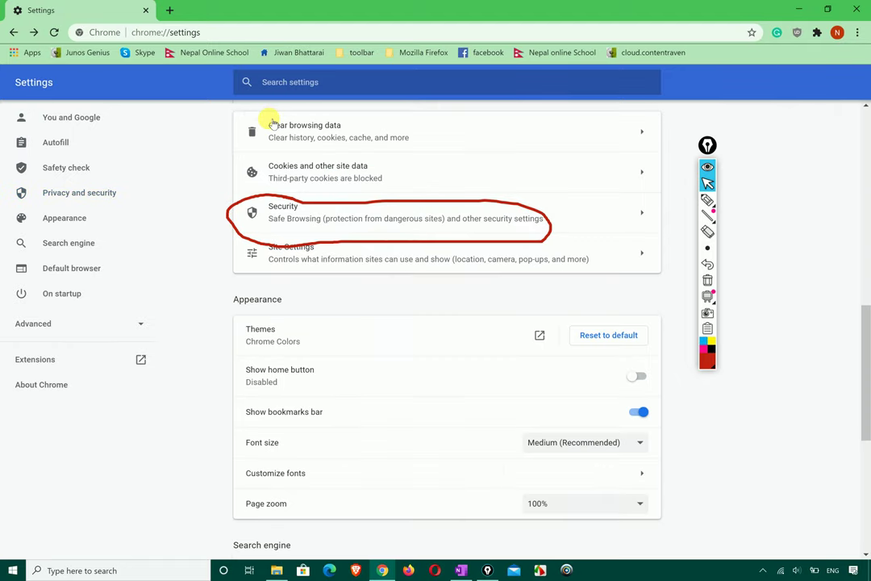
pyautogui.scroll(-2, 362, 231)
pyautogui.moveTo(742, 225)
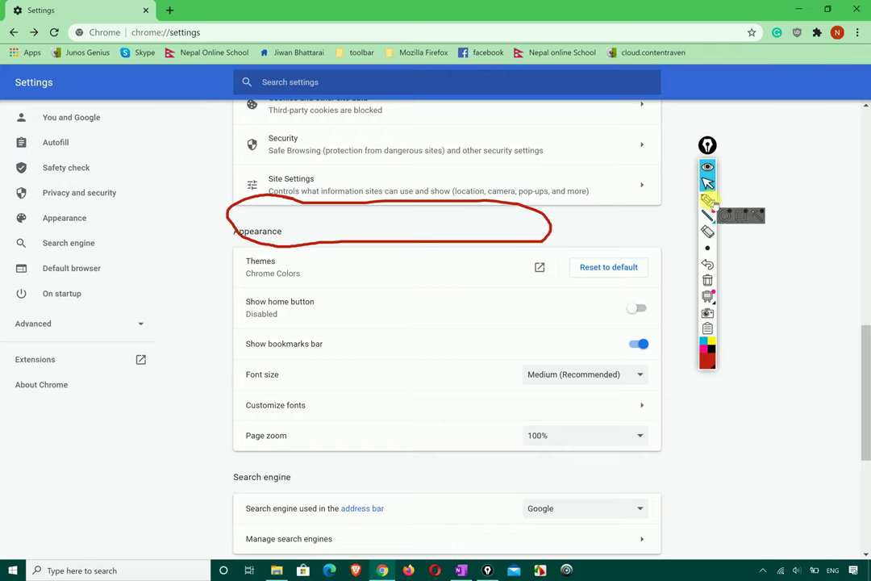
pyautogui.click(709, 281)
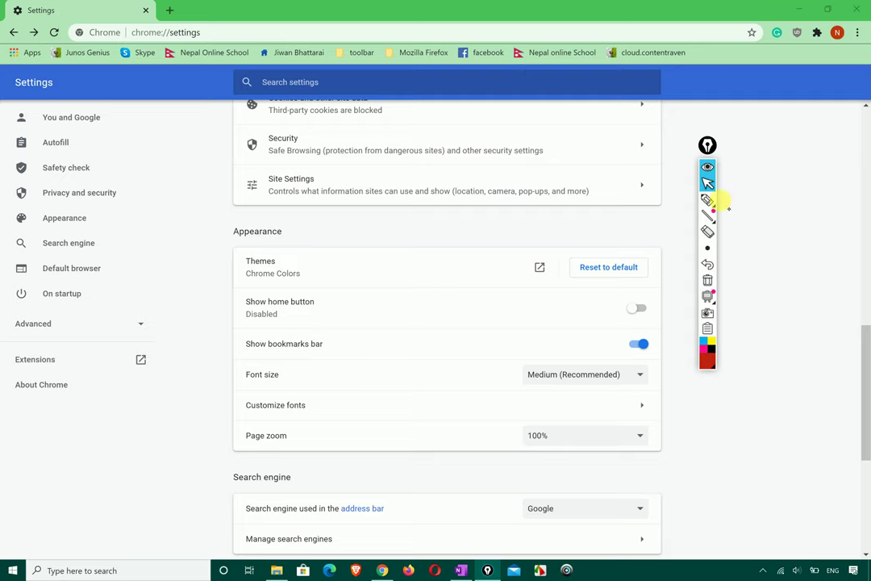
# Circle the Site Settings entry in red and add tick marks over location, camera, and pop-ups in its description.
pyautogui.click(707, 199)
pyautogui.moveTo(246, 201)
pyautogui.mouseDown()
pyautogui.moveTo(389, 226)
pyautogui.moveTo(550, 218)
pyautogui.moveTo(558, 171)
pyautogui.moveTo(344, 143)
pyautogui.moveTo(229, 180)
pyautogui.moveTo(243, 192)
pyautogui.mouseUp()
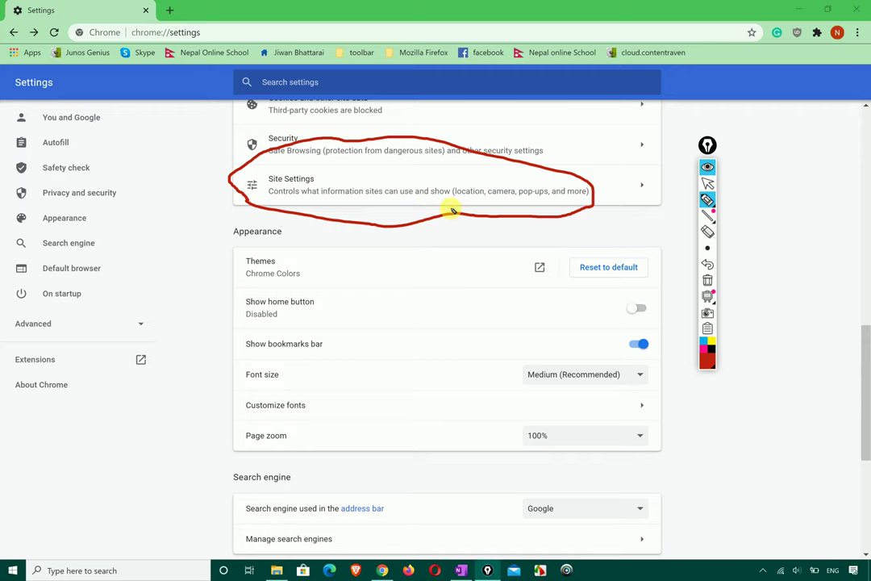
pyautogui.moveTo(461, 198)
pyautogui.mouseDown()
pyautogui.moveTo(498, 173)
pyautogui.moveTo(555, 184)
pyautogui.mouseUp()
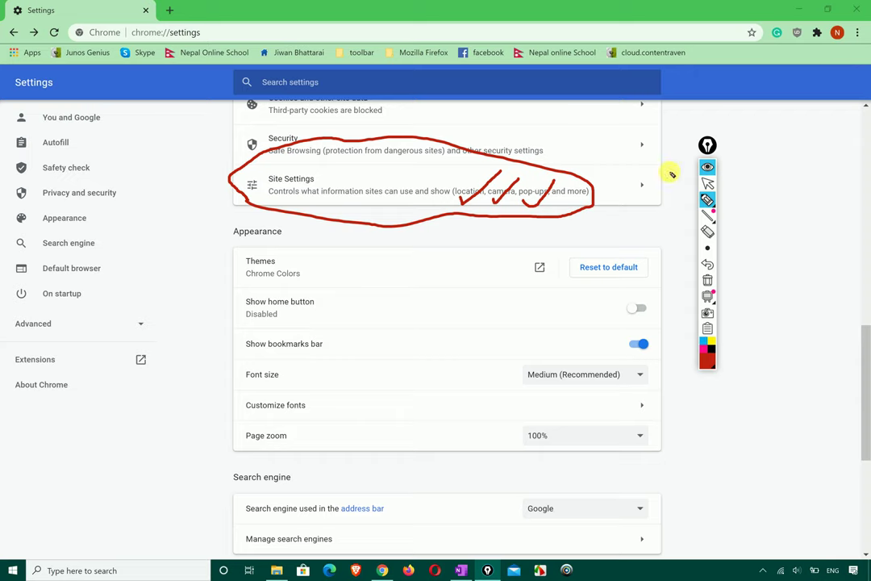
# Clear the red drawings and open Site Settings at the Permissions section.
pyautogui.click(707, 279)
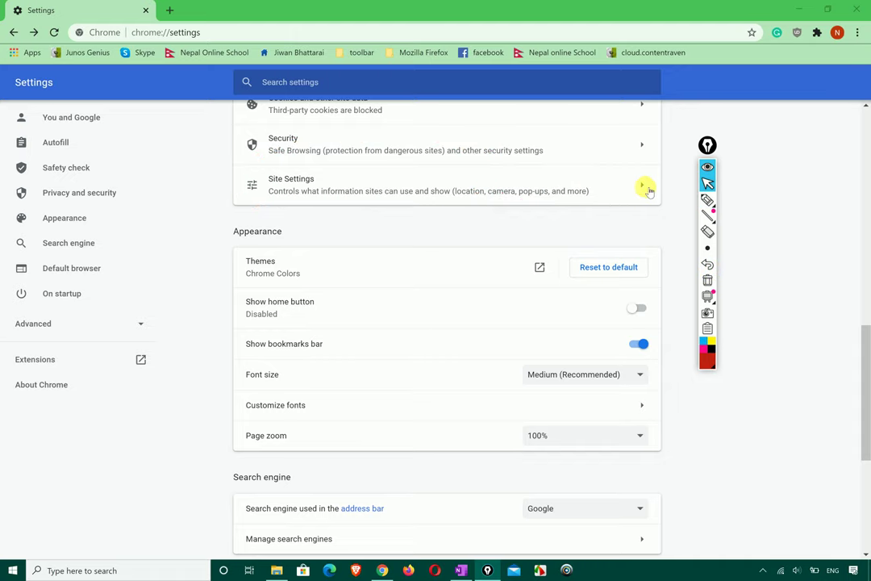
pyautogui.click(643, 185)
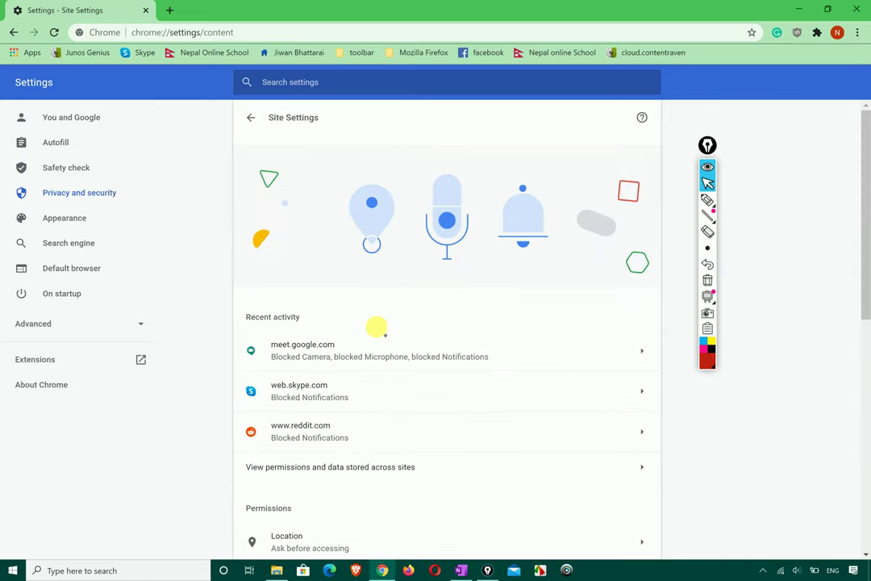
pyautogui.scroll(-2, 388, 327)
pyautogui.scroll(-1, 384, 333)
pyautogui.scroll(-1, 376, 329)
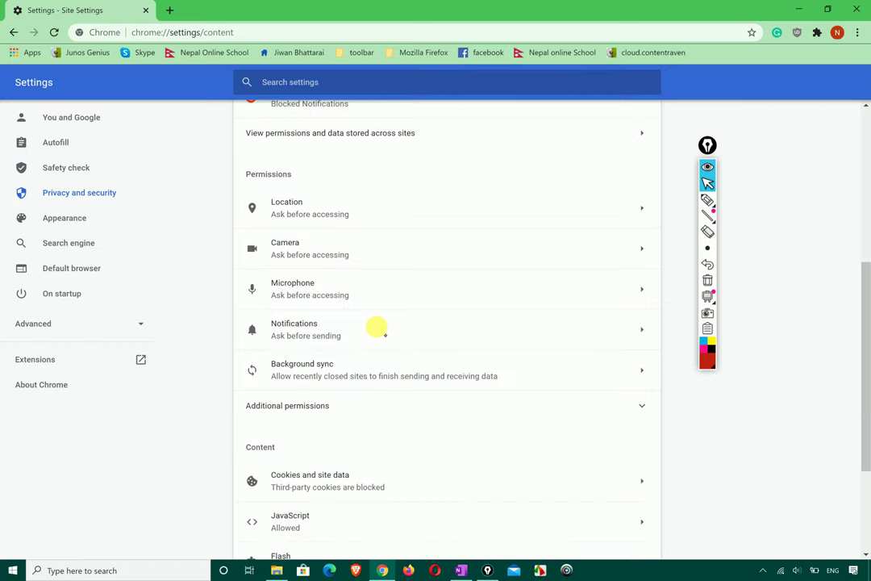
pyautogui.click(644, 246)
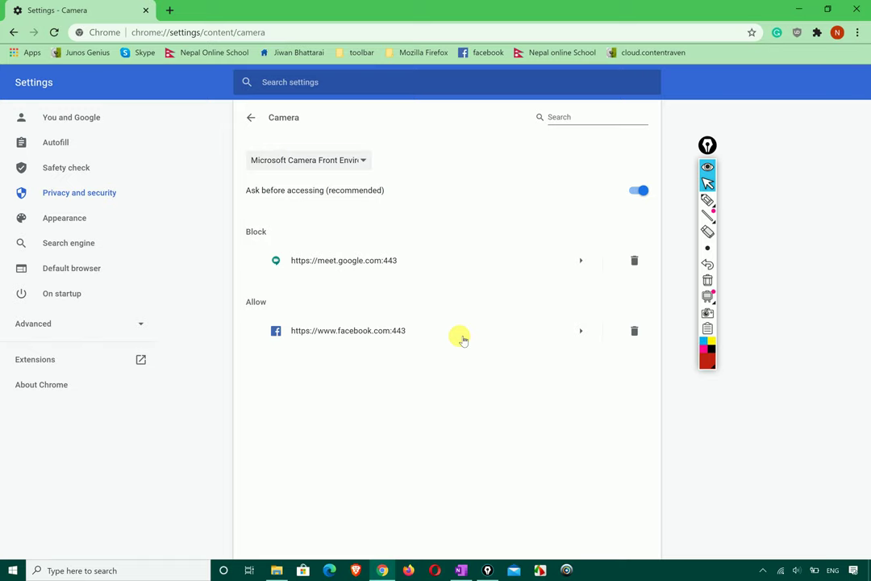
pyautogui.click(581, 331)
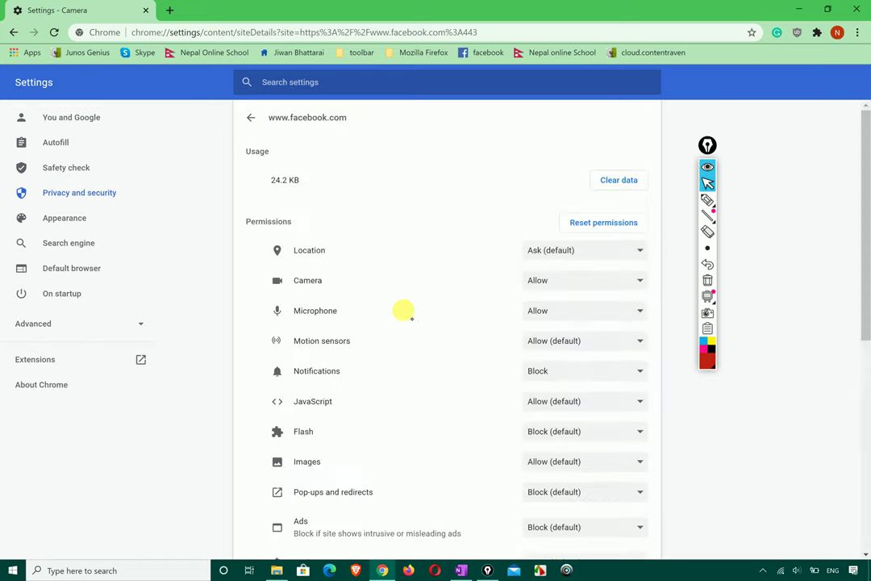
pyautogui.scroll(-3, 403, 311)
pyautogui.scroll(3, 404, 311)
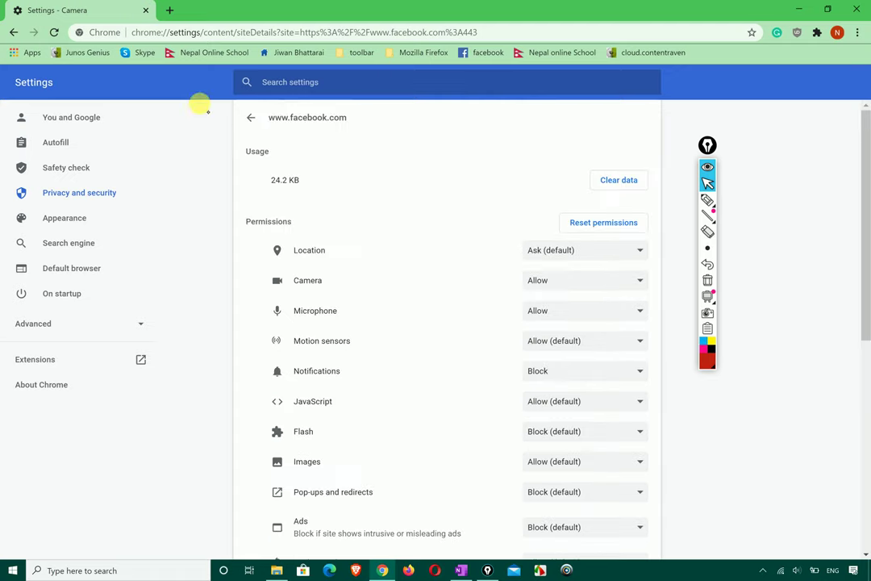
pyautogui.click(251, 121)
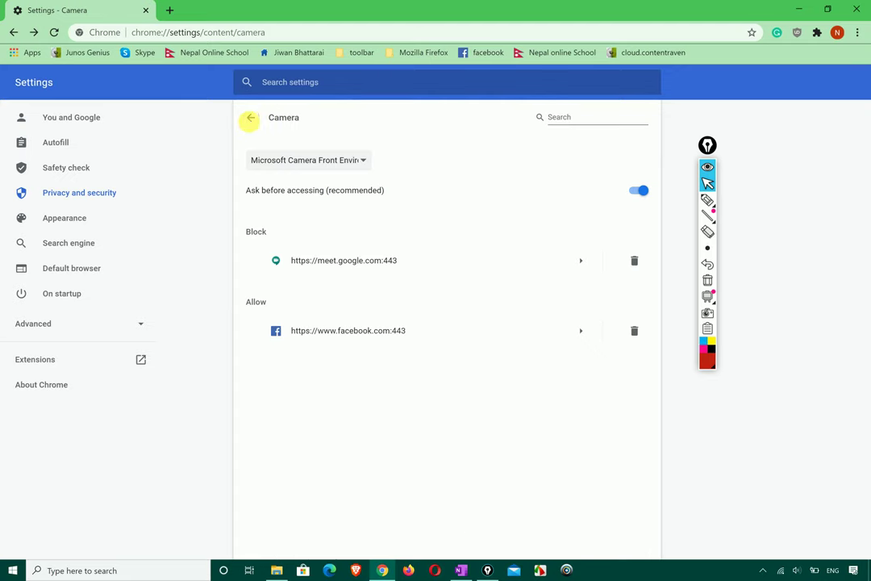
pyautogui.click(250, 121)
# Review the blocked and allowed sites for the Microphone permission and return to Site Settings.
pyautogui.scroll(-1, 453, 285)
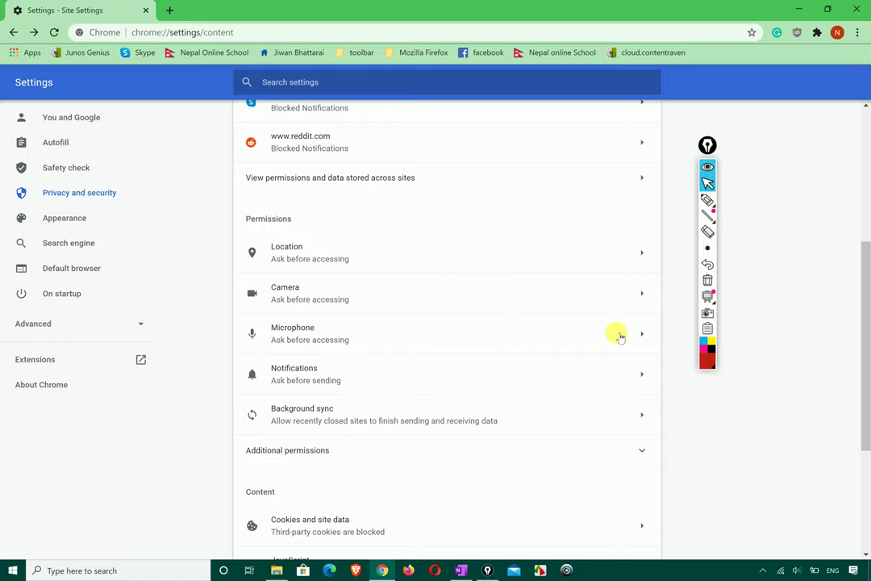
pyautogui.scroll(-1, 592, 338)
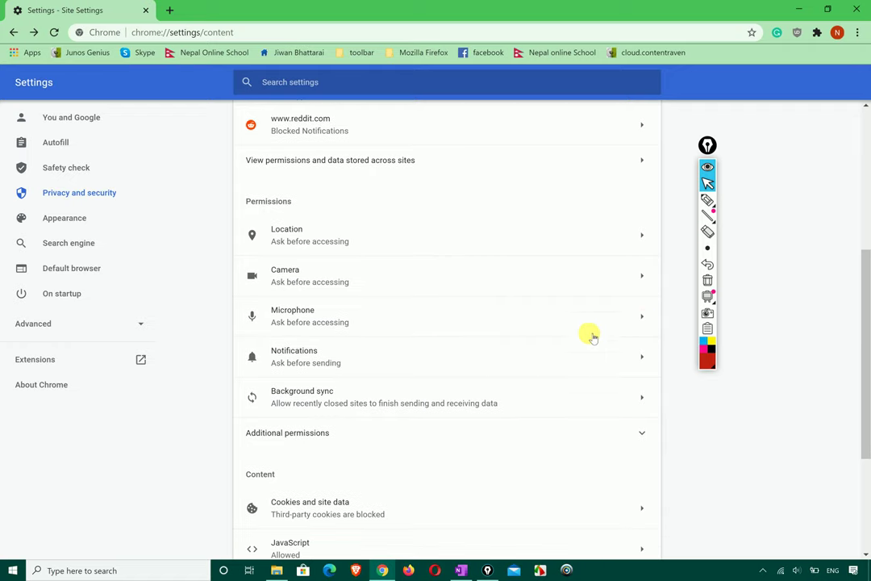
pyautogui.click(646, 317)
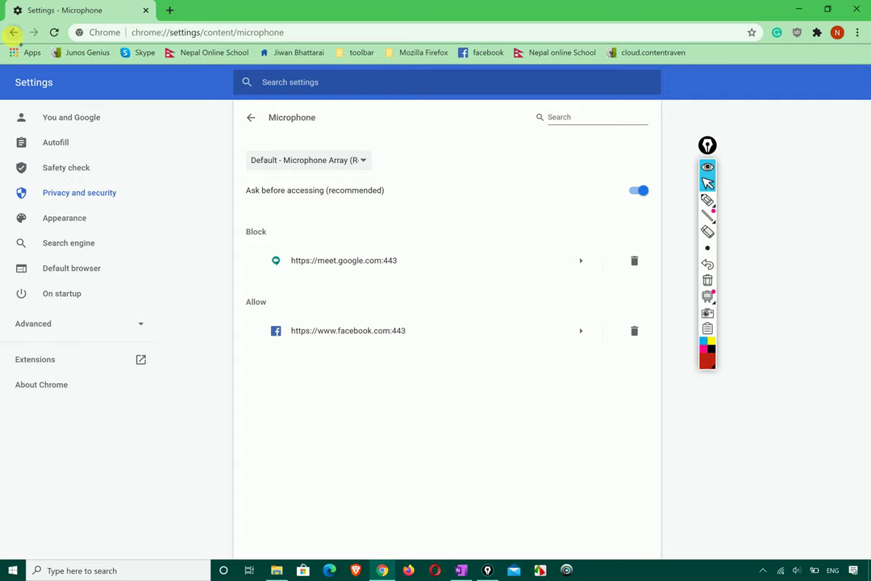
pyautogui.click(13, 33)
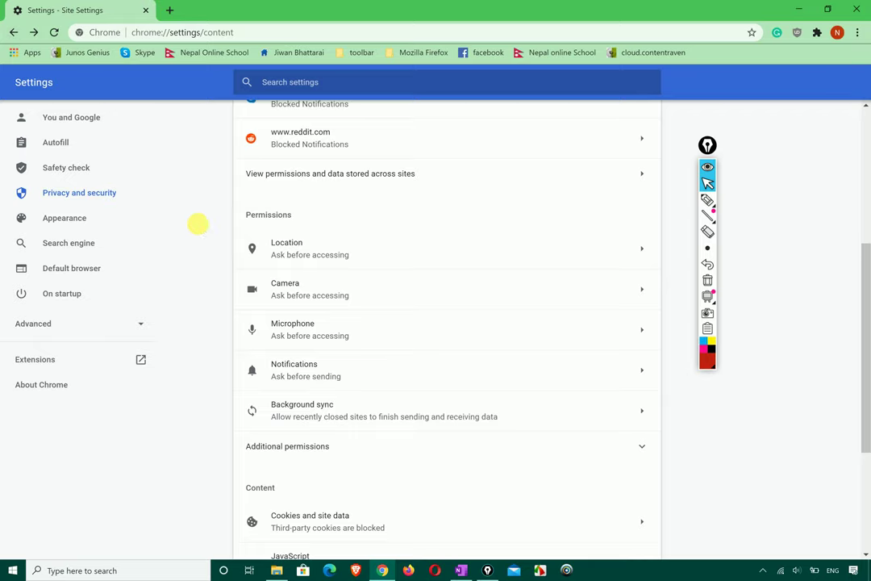
# Try the Nepal Online School bookmark and its YouTube channel in new tabs, keeping only the YouTube tab and going to YouTube's home page.
pyautogui.click(171, 10)
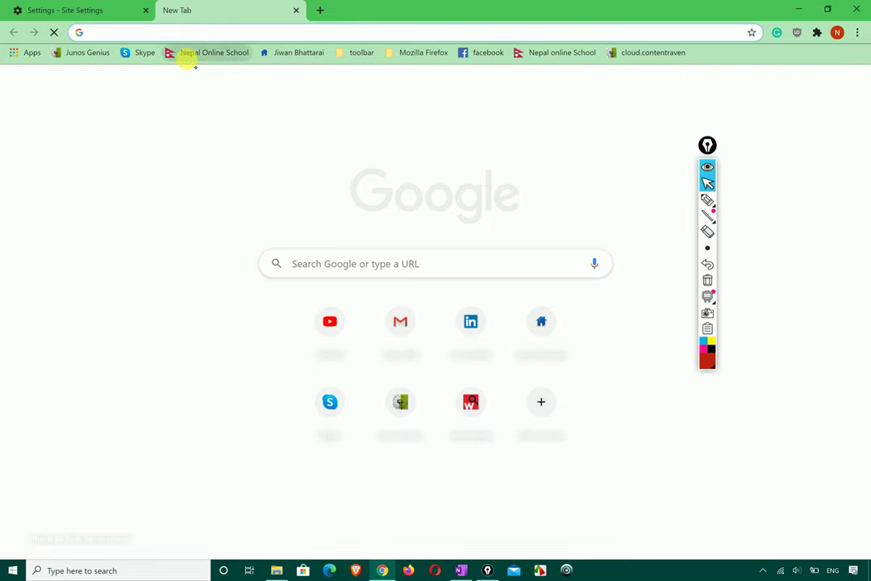
pyautogui.click(189, 55)
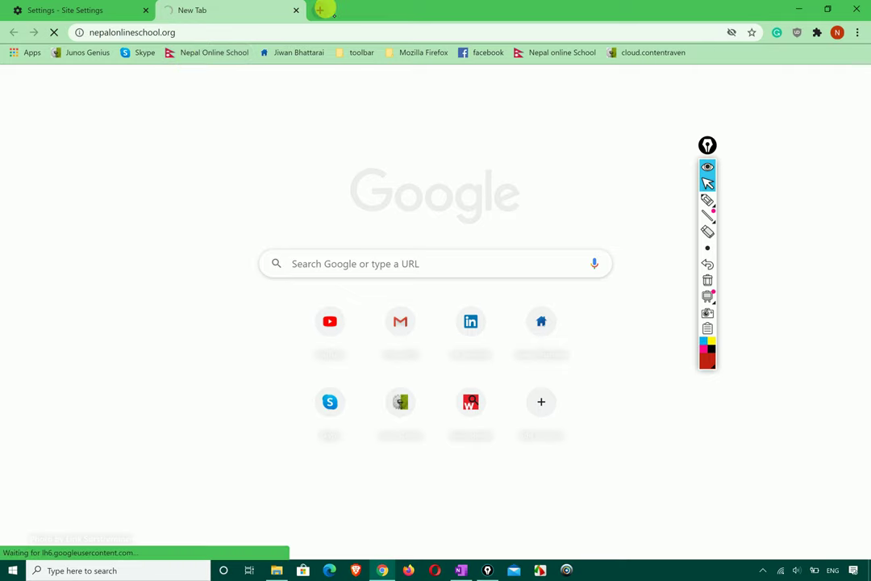
pyautogui.click(322, 8)
pyautogui.write('youtube.com/channel/UCIDw4ijXzb9YxiU5nWinEfQ')
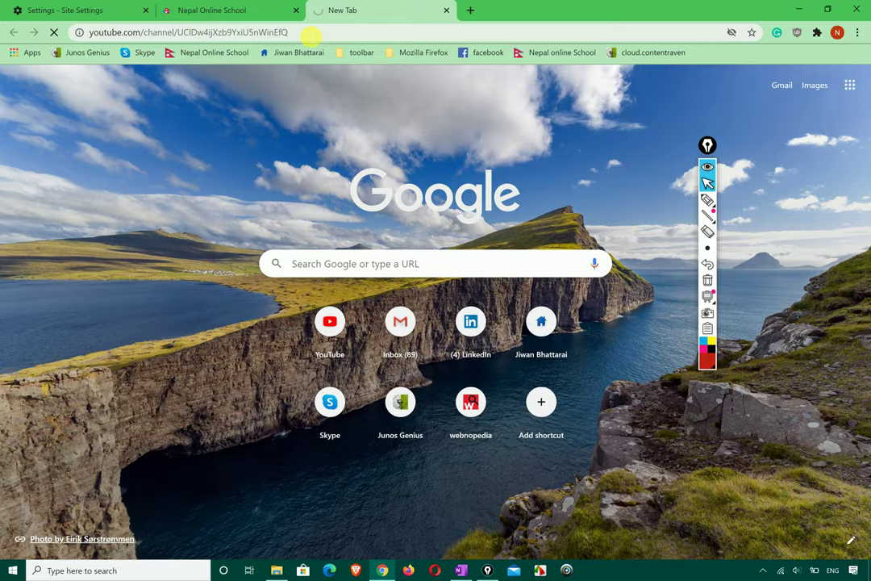
pyautogui.click(276, 9)
pyautogui.click(297, 10)
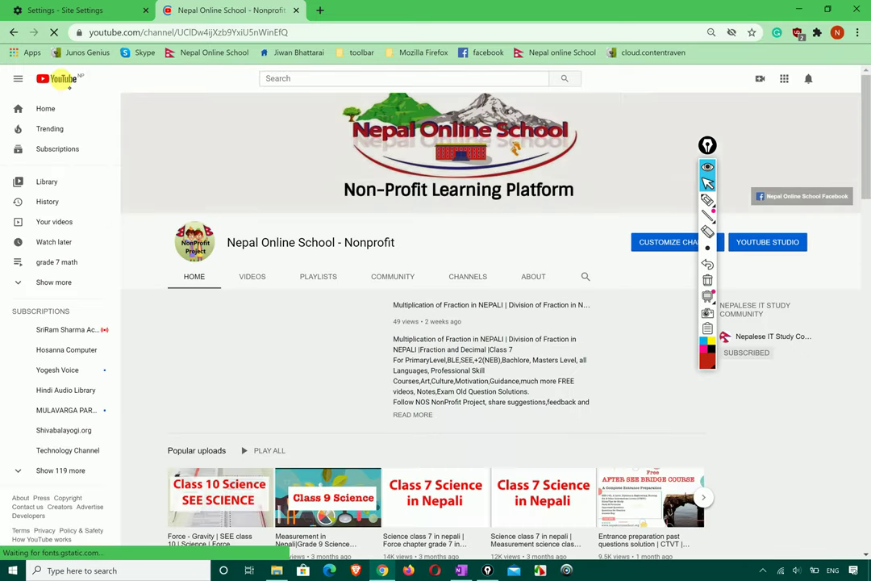
pyautogui.click(62, 81)
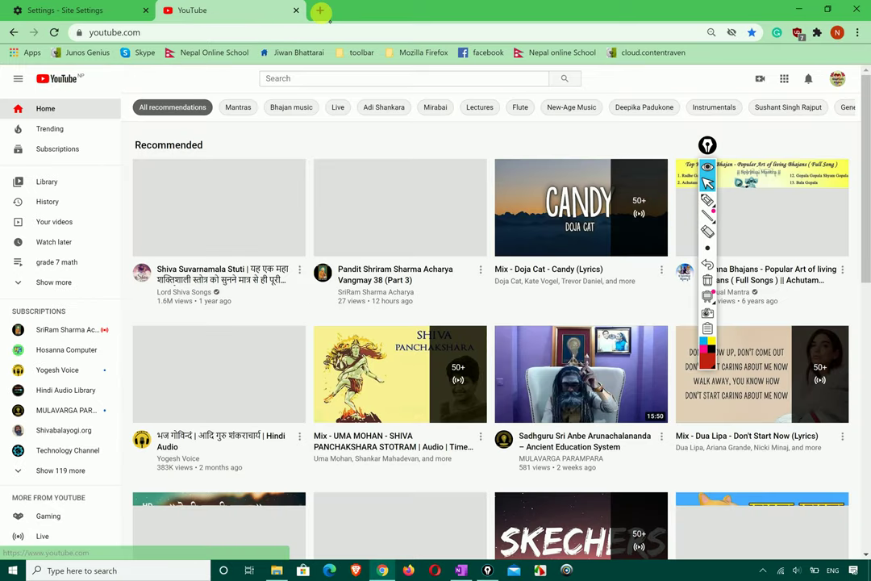
# Search Google for "youtube" in a new tab, open the YouTube result, and close the earlier YouTube tab.
pyautogui.click(319, 11)
pyautogui.write('yo')
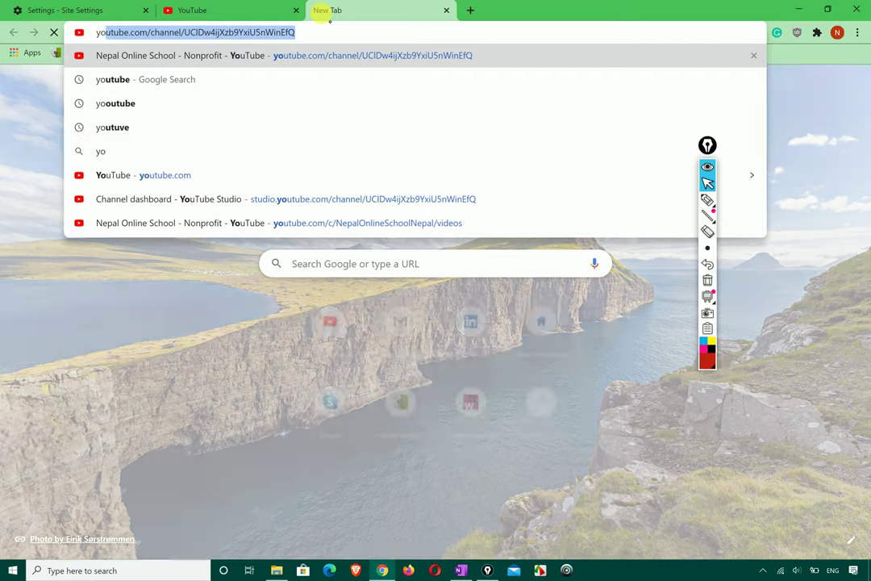
pyautogui.write('utube')
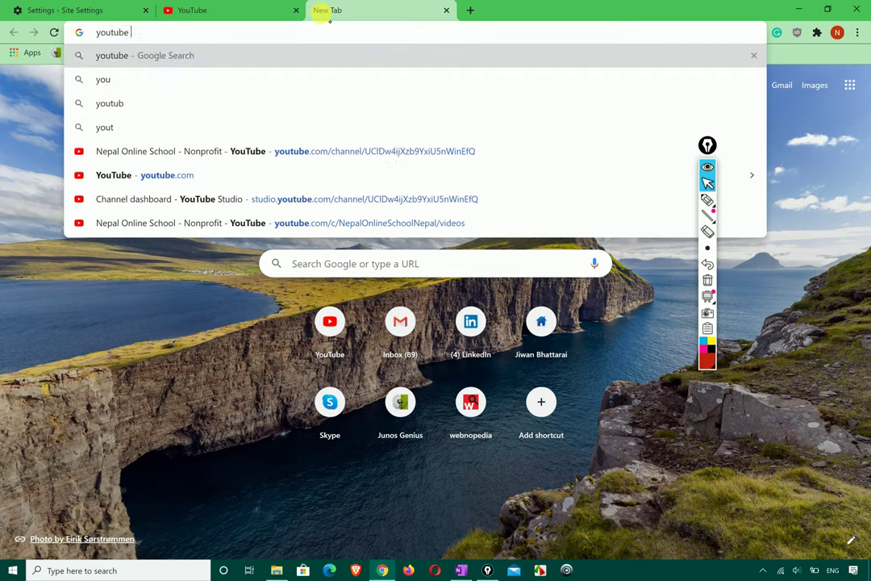
pyautogui.press('Return')
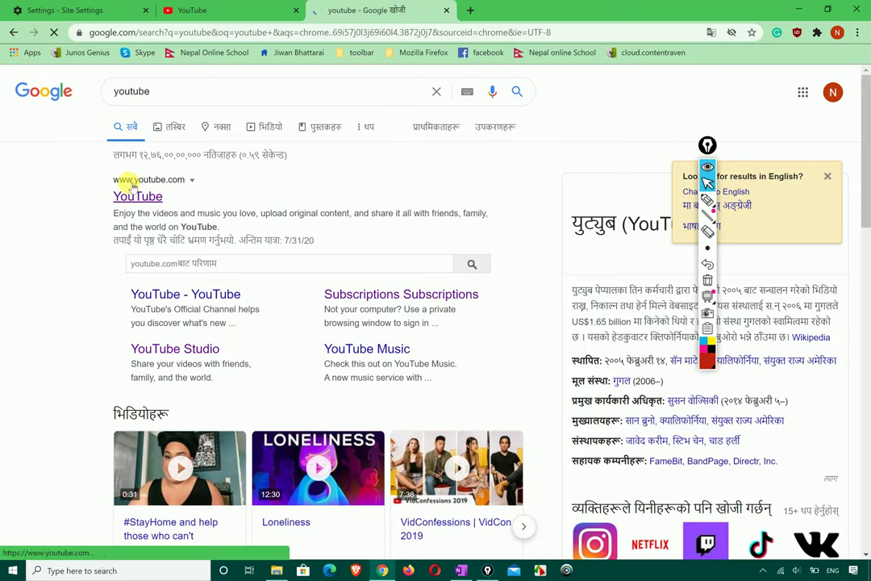
pyautogui.click(133, 194)
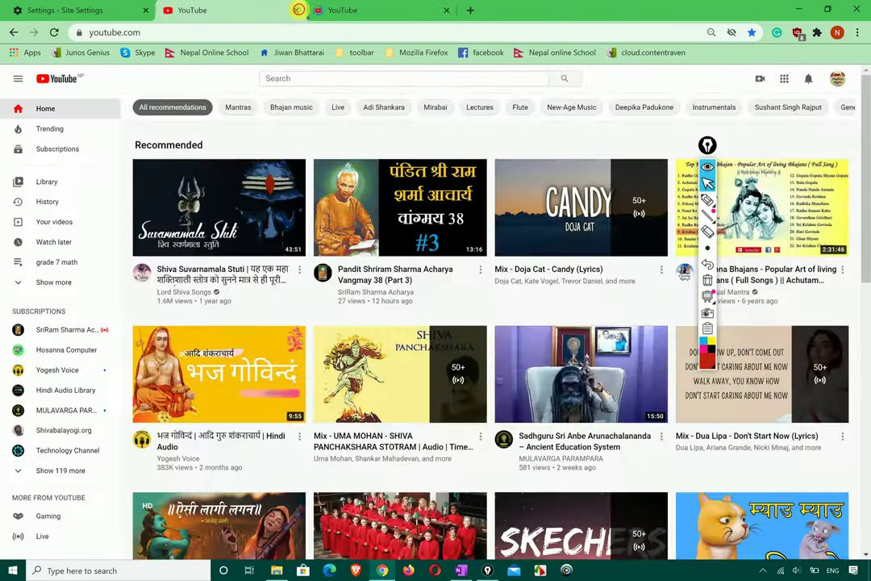
pyautogui.click(299, 10)
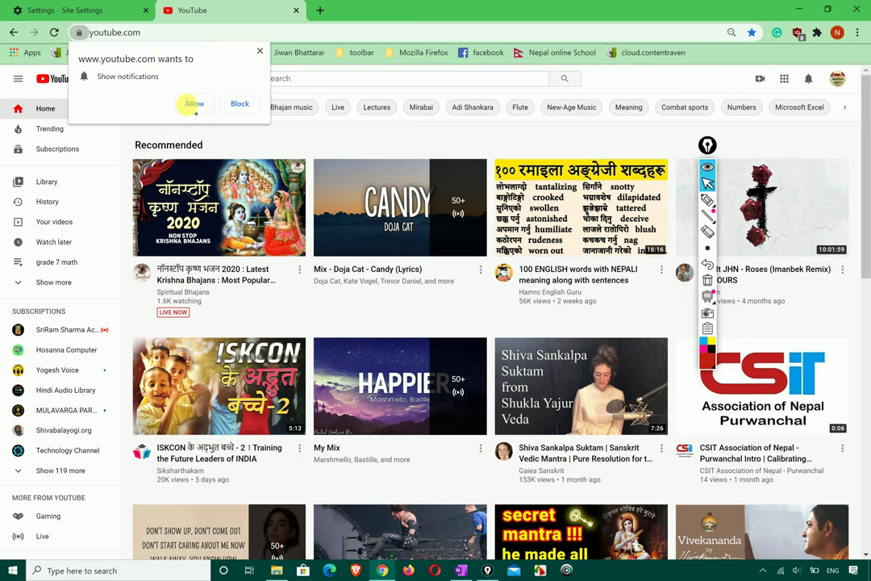
# Switch back to Site Settings, open the Notifications permission, and review its Block and Allow lists.
pyautogui.click(90, 10)
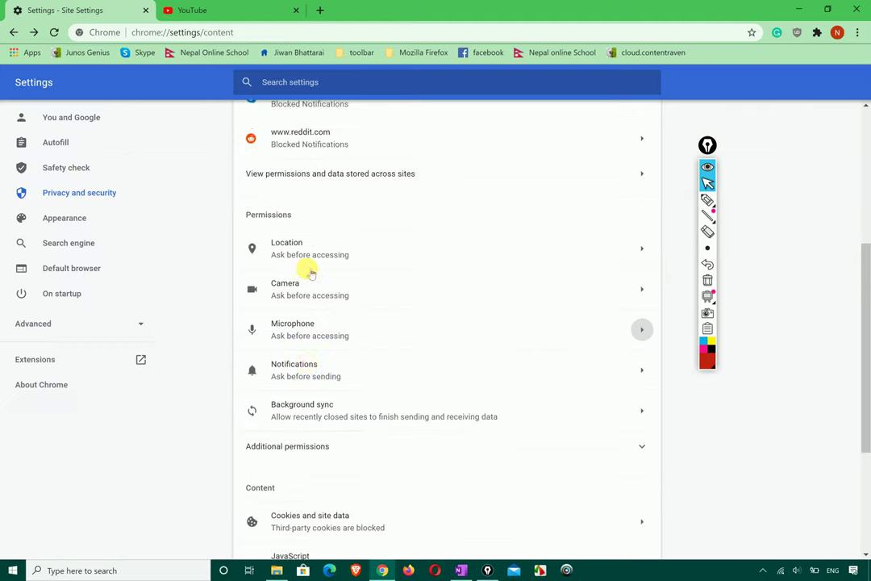
pyautogui.scroll(-2, 311, 273)
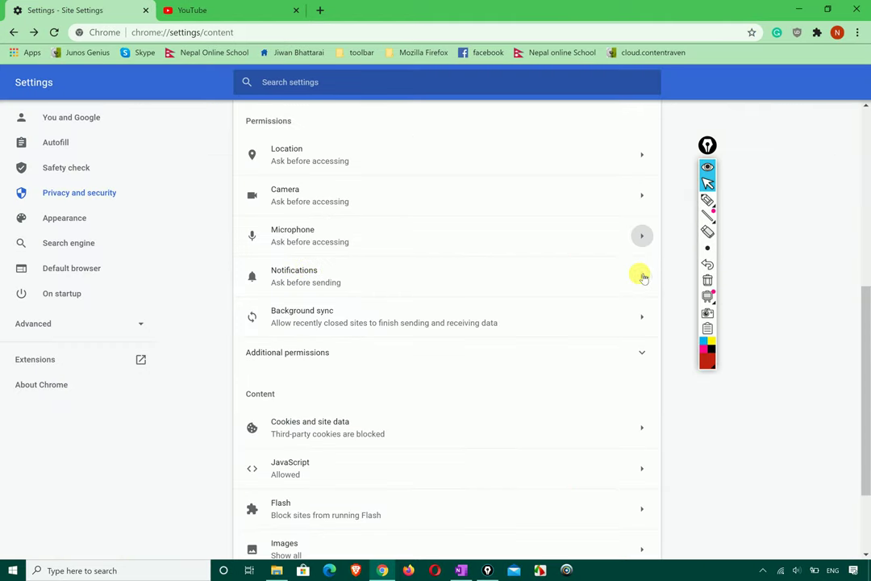
pyautogui.click(643, 277)
pyautogui.scroll(-3, 390, 394)
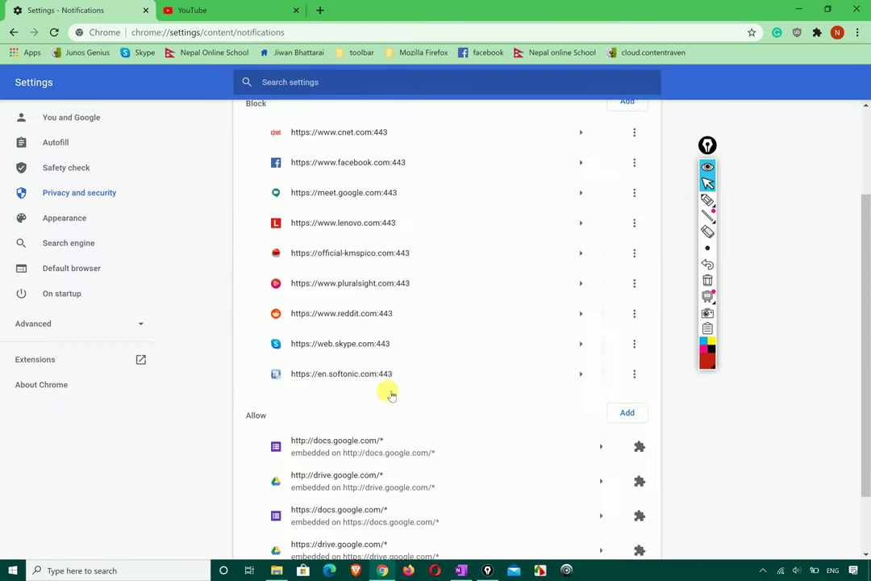
pyautogui.scroll(1, 354, 292)
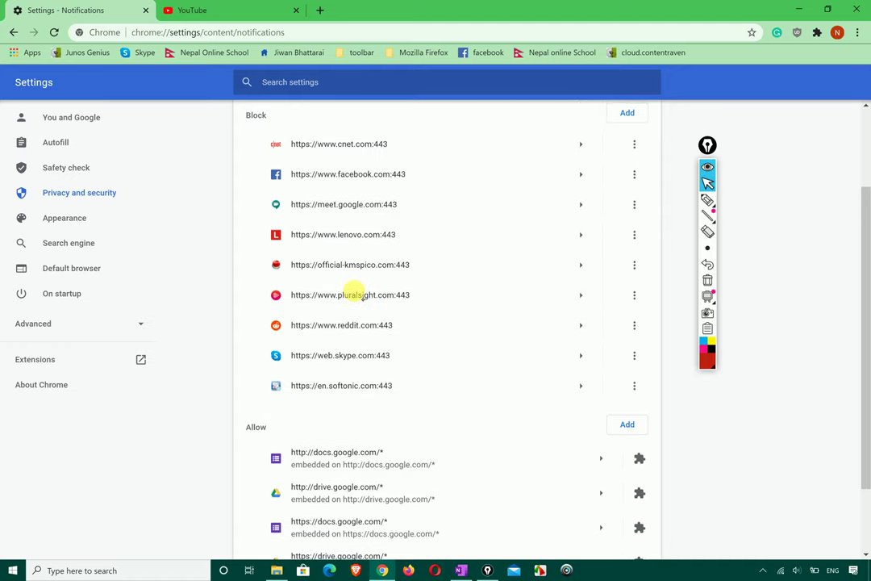
pyautogui.scroll(1, 355, 291)
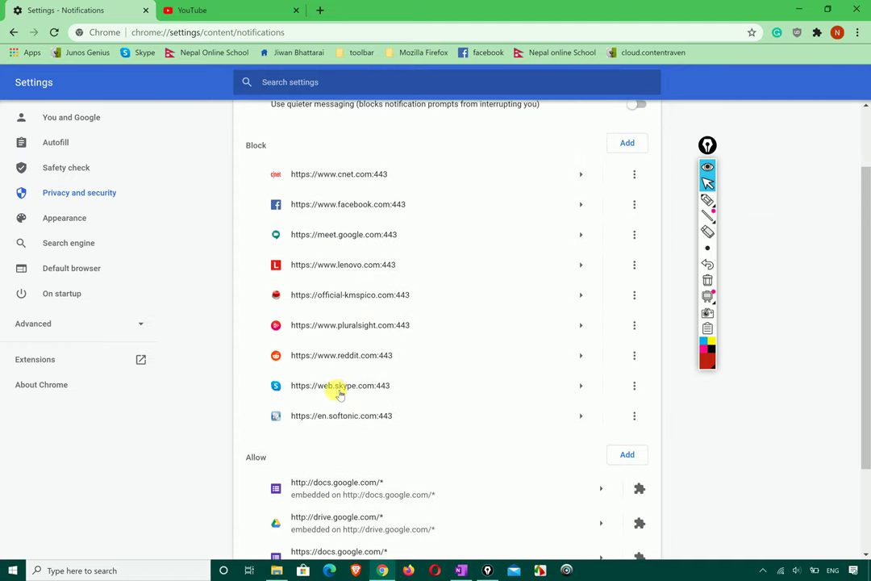
# Point out YouTube's notification request, circle the sites in the Notifications Block list in red, and switch back to the cursor.
pyautogui.click(212, 11)
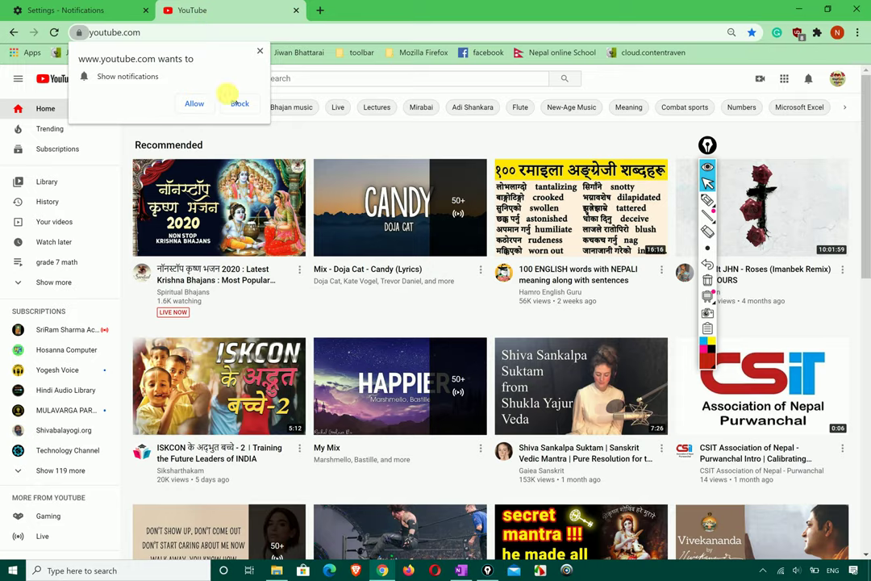
pyautogui.click(83, 11)
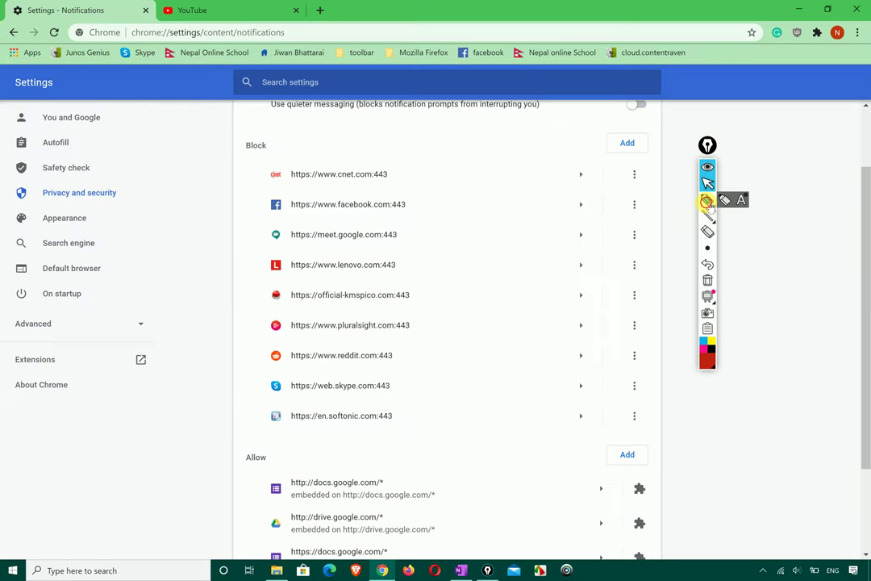
pyautogui.moveTo(426, 148)
pyautogui.mouseDown()
pyautogui.moveTo(234, 359)
pyautogui.moveTo(338, 420)
pyautogui.mouseUp()
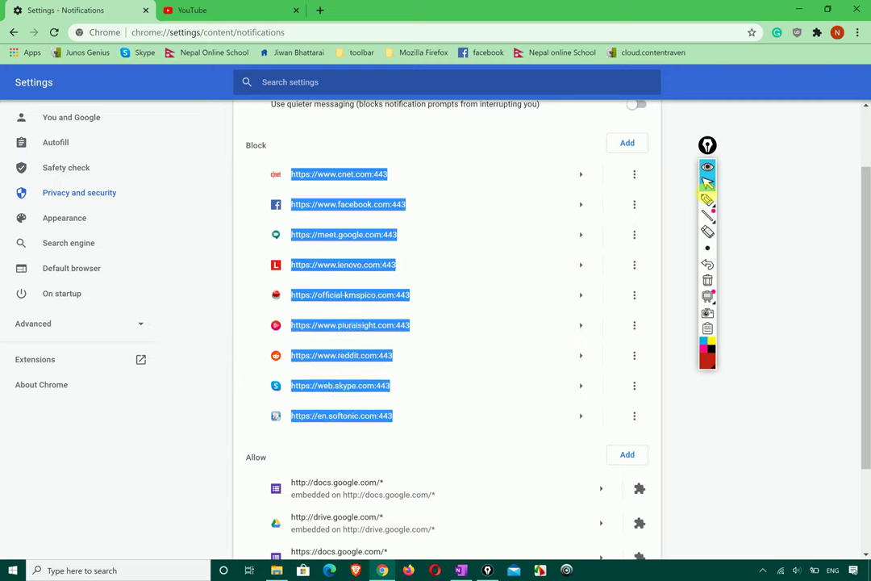
pyautogui.click(708, 199)
pyautogui.moveTo(397, 141)
pyautogui.mouseDown()
pyautogui.moveTo(255, 361)
pyautogui.moveTo(454, 171)
pyautogui.moveTo(392, 141)
pyautogui.mouseUp()
pyautogui.click(707, 184)
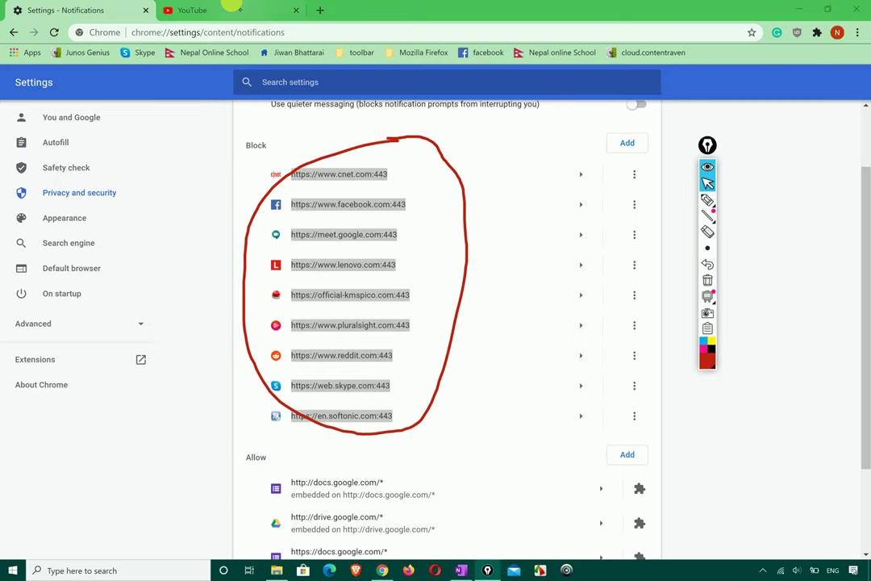
# Block YouTube's request to show notifications and return to the Notifications settings.
pyautogui.click(229, 8)
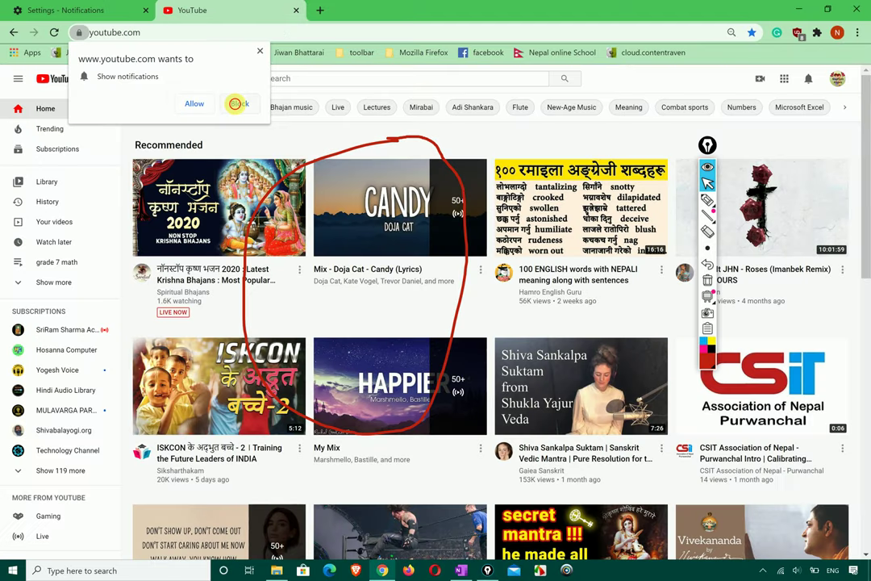
pyautogui.click(236, 104)
pyautogui.click(64, 9)
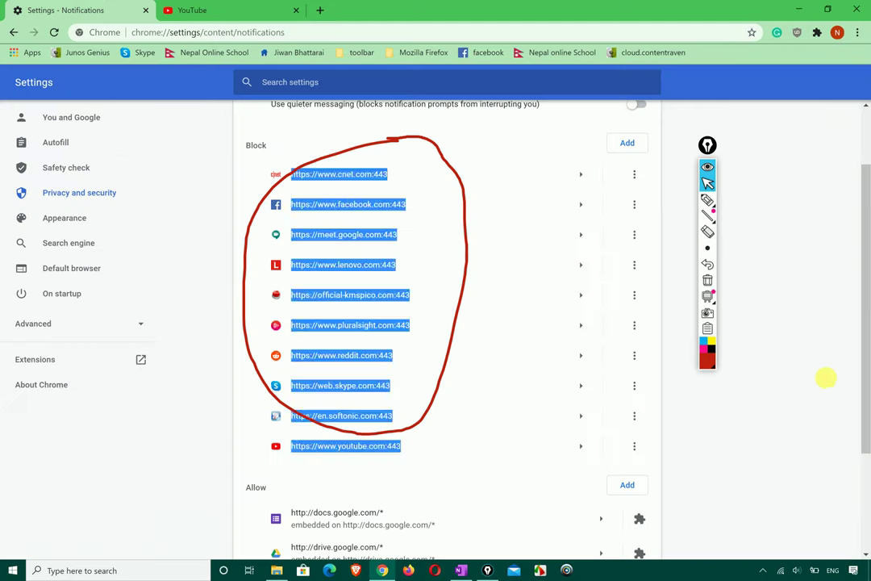
# Draw a red check mark beside the YouTube entry in the Notifications Block list and switch back to the cursor.
pyautogui.click(817, 404)
pyautogui.click(706, 199)
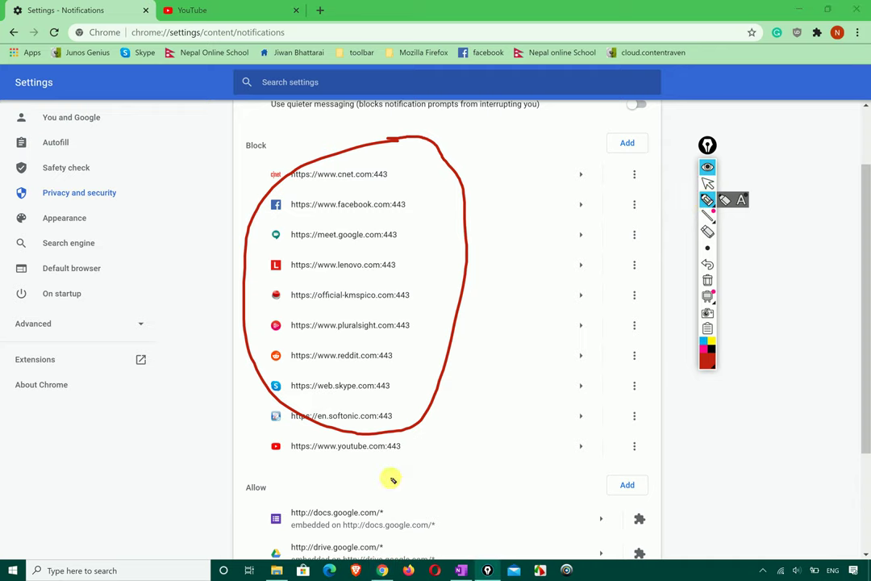
pyautogui.moveTo(367, 462); pyautogui.dragTo(428, 433)
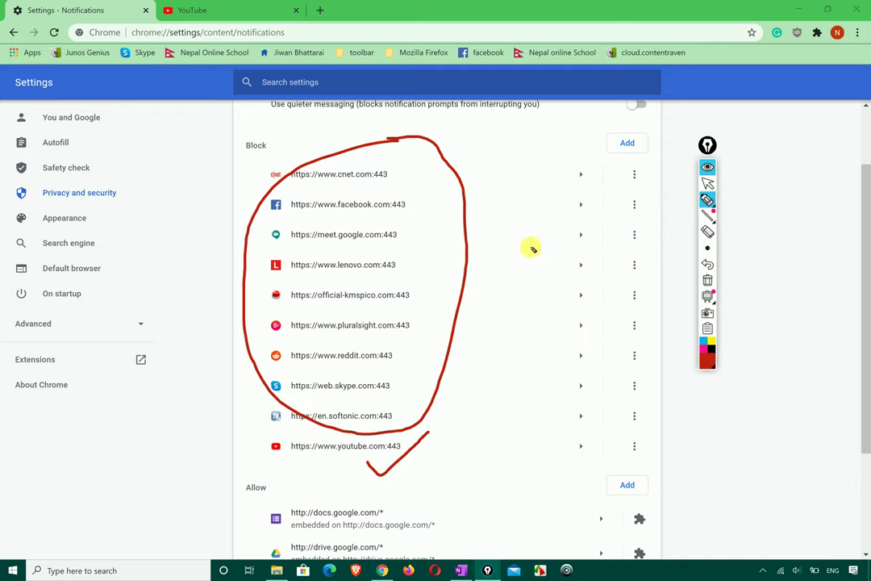
pyautogui.hotkey('ctrl', 'shift', '1')
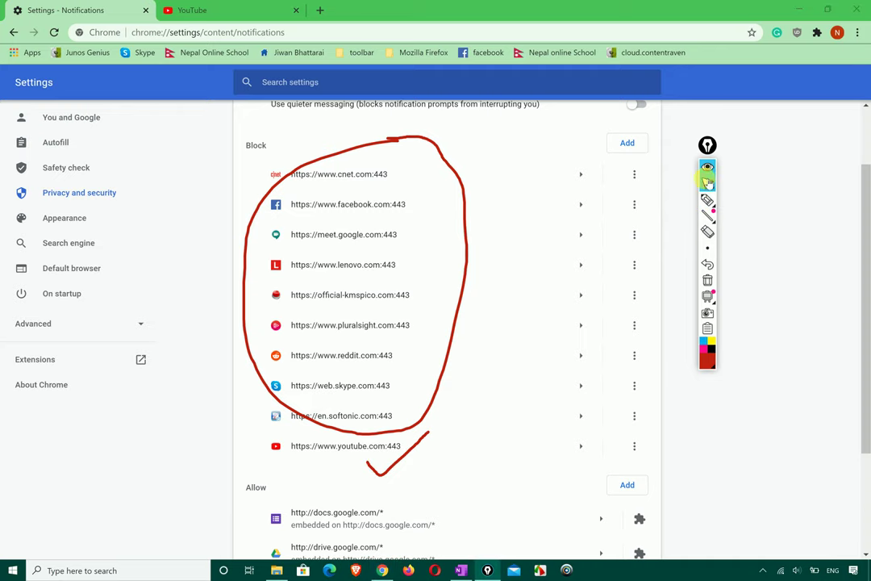
# Go back to Site Settings and open the Camera permission.
pyautogui.scroll(2, 436, 169)
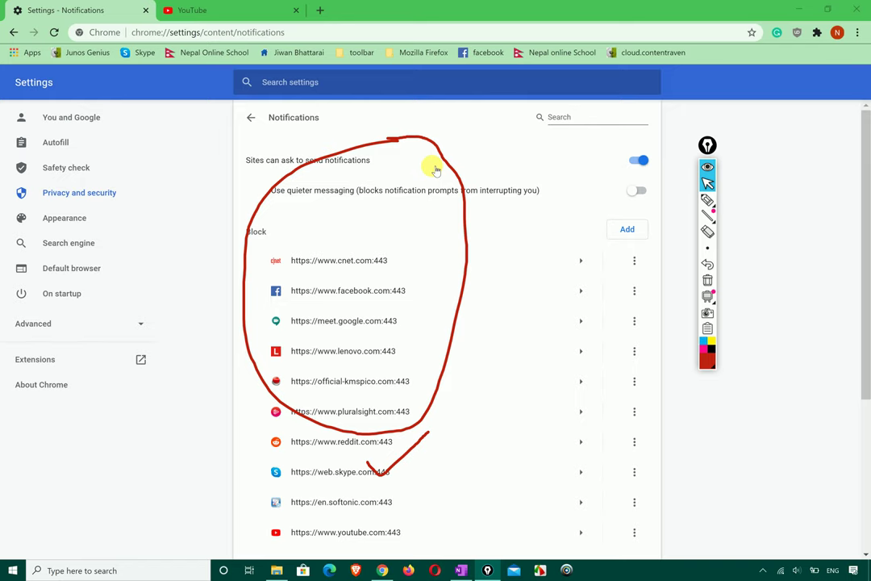
pyautogui.click(250, 119)
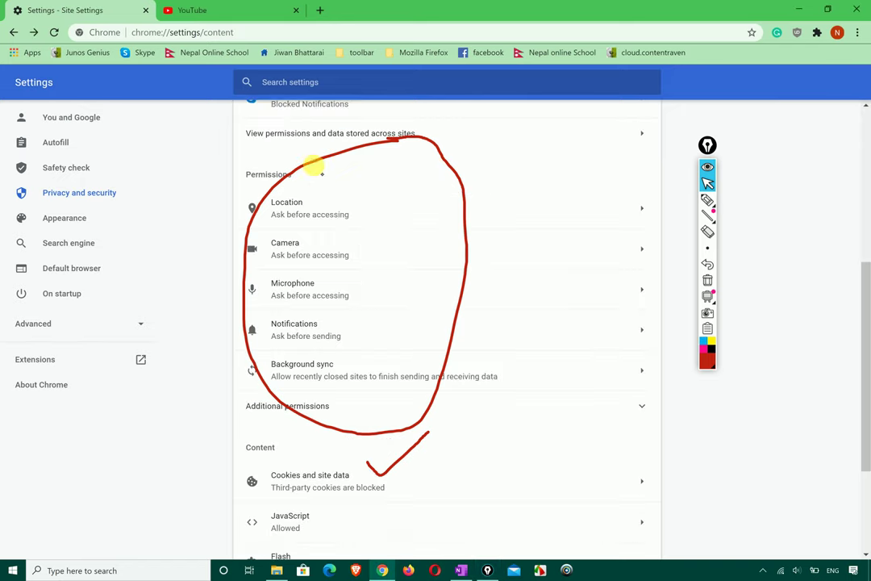
pyautogui.click(646, 246)
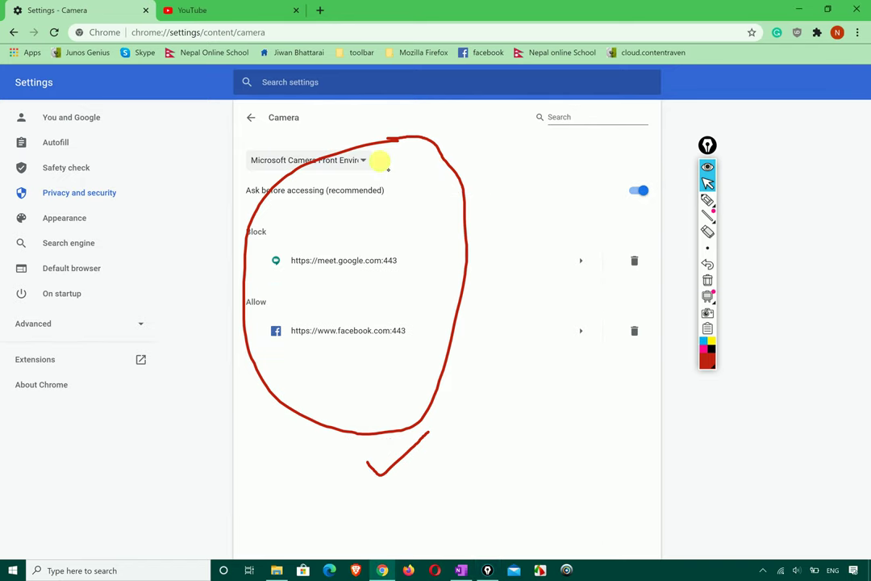
# Review YouTube's site information, including its Notifications permission, and return to the Camera settings.
pyautogui.click(234, 6)
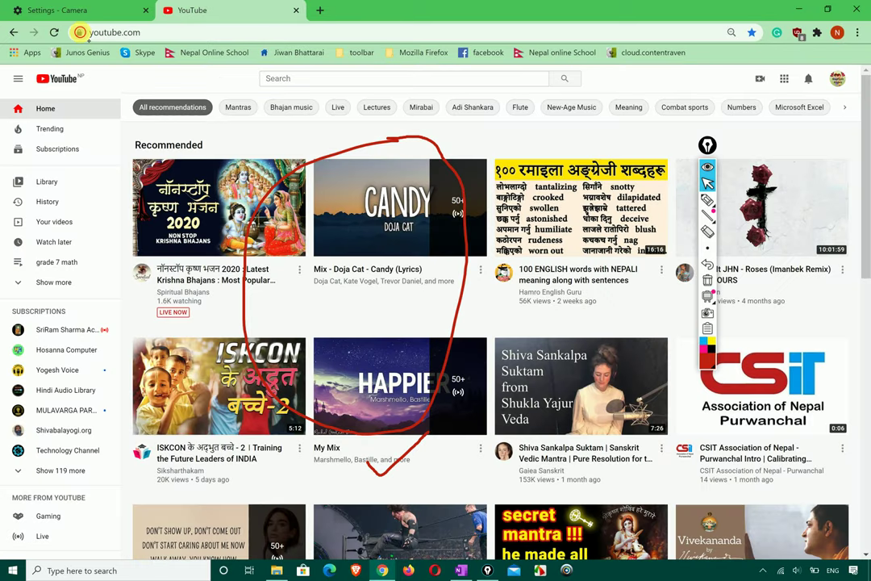
pyautogui.click(78, 32)
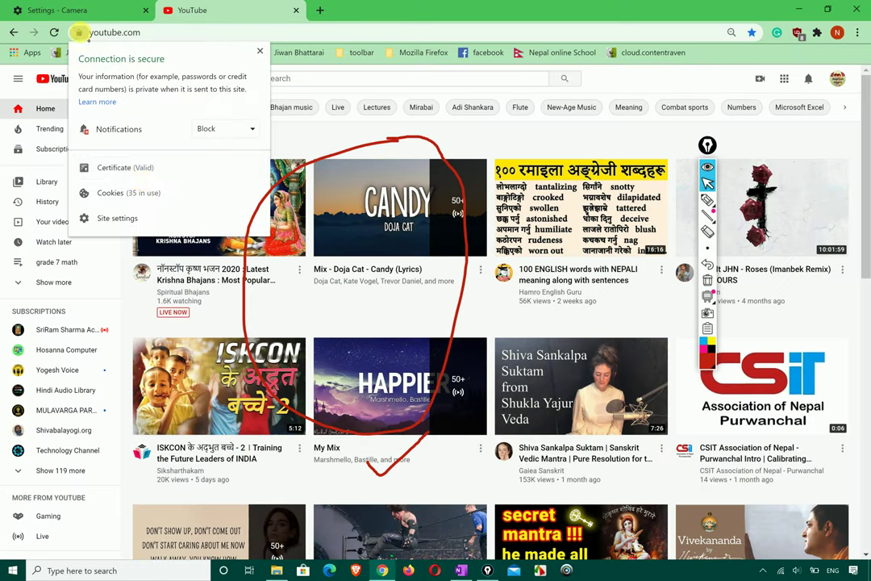
pyautogui.click(708, 147)
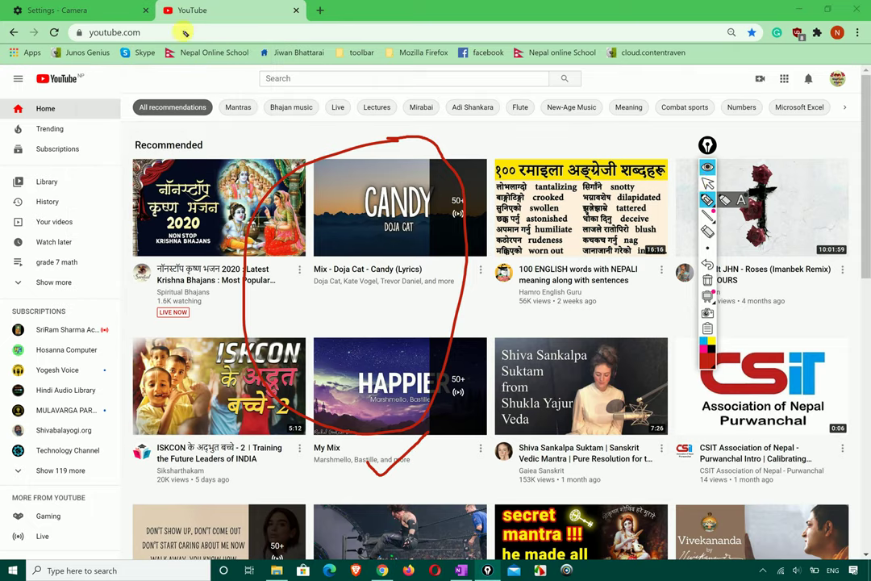
pyautogui.click(707, 184)
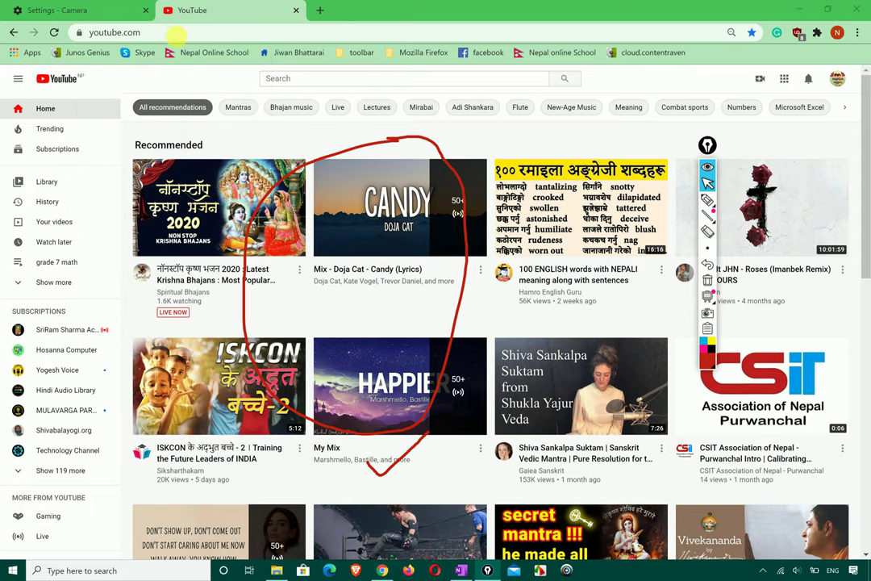
pyautogui.click(79, 32)
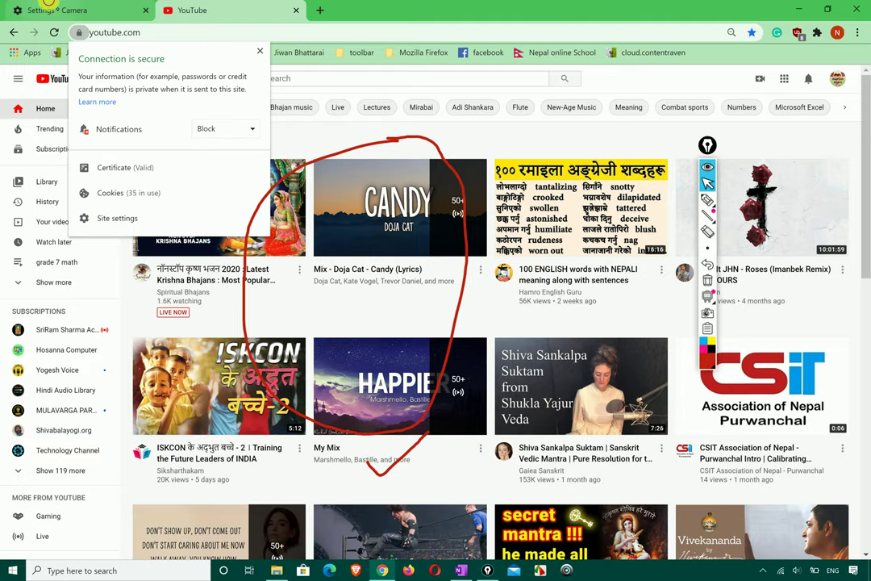
pyautogui.click(57, 9)
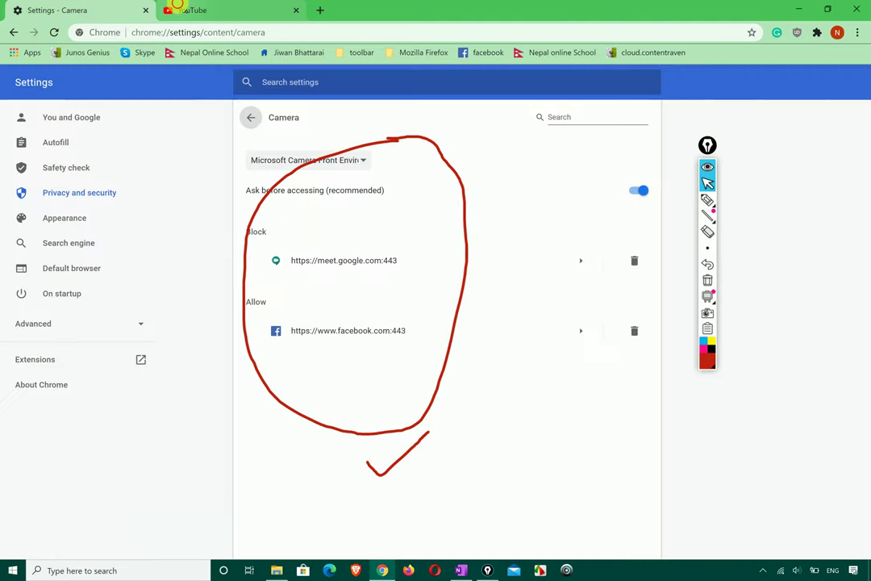
# Open the site settings for the YouTube page and clear the red pen annotations from the screen.
pyautogui.click(187, 10)
pyautogui.click(79, 31)
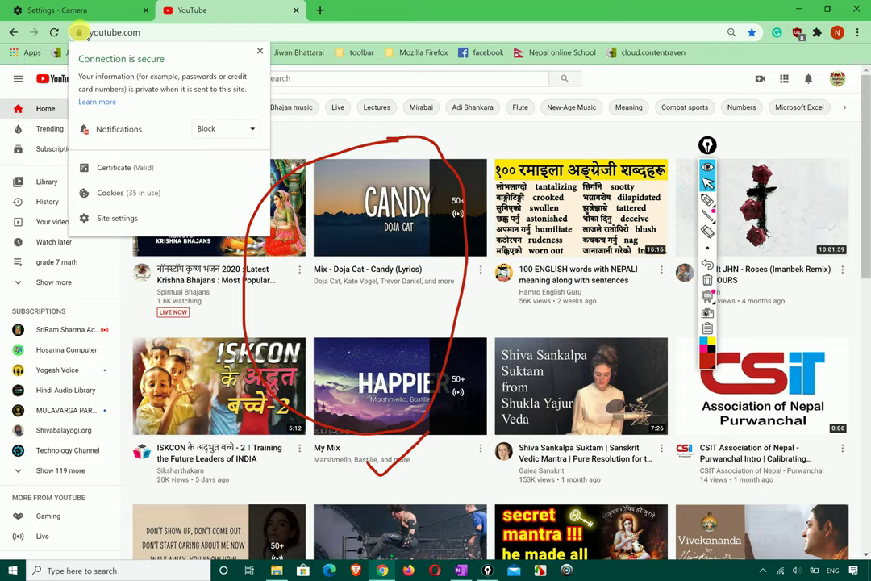
pyautogui.click(130, 216)
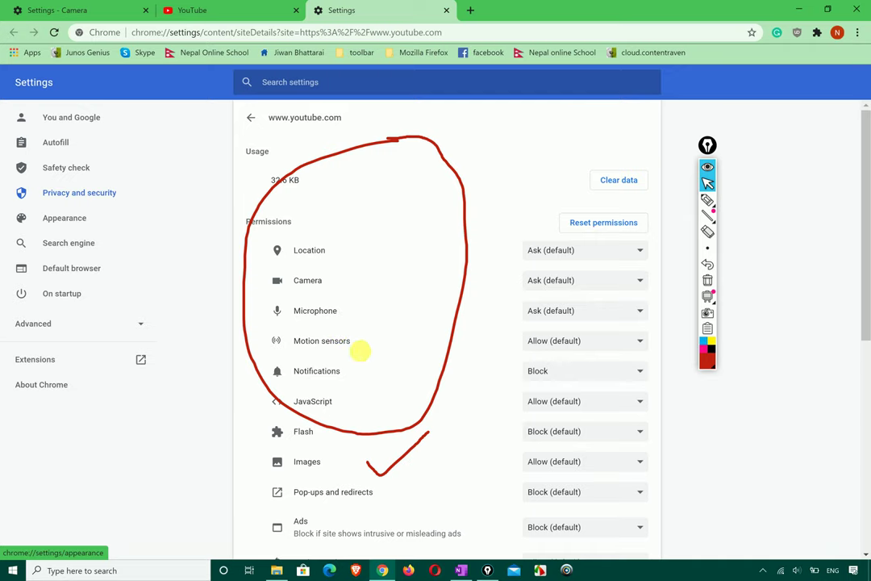
pyautogui.click(709, 278)
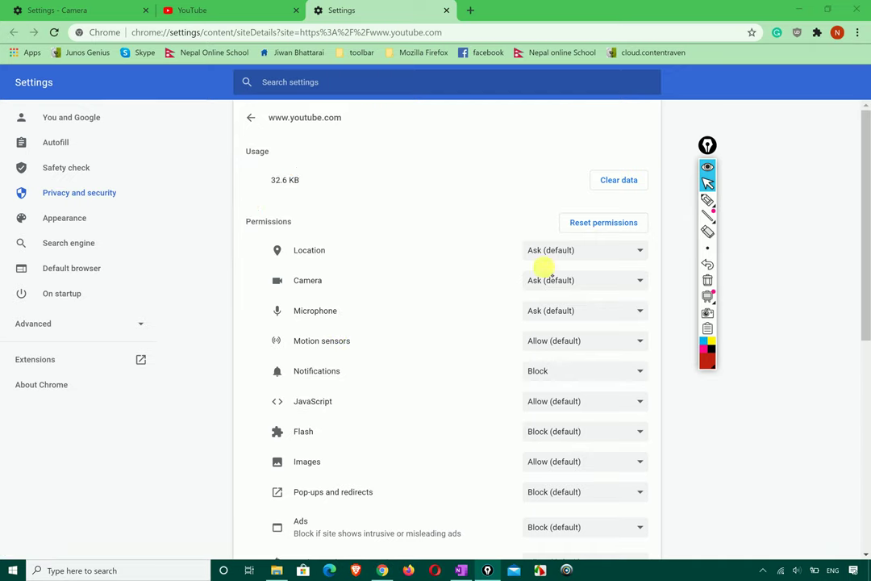
pyautogui.scroll(-1, 581, 250)
pyautogui.click(628, 239)
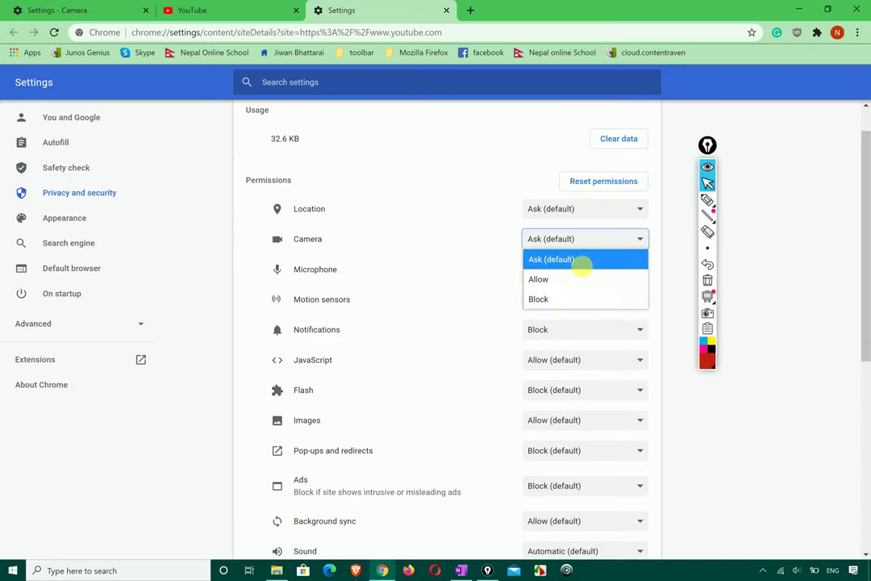
pyautogui.click(557, 299)
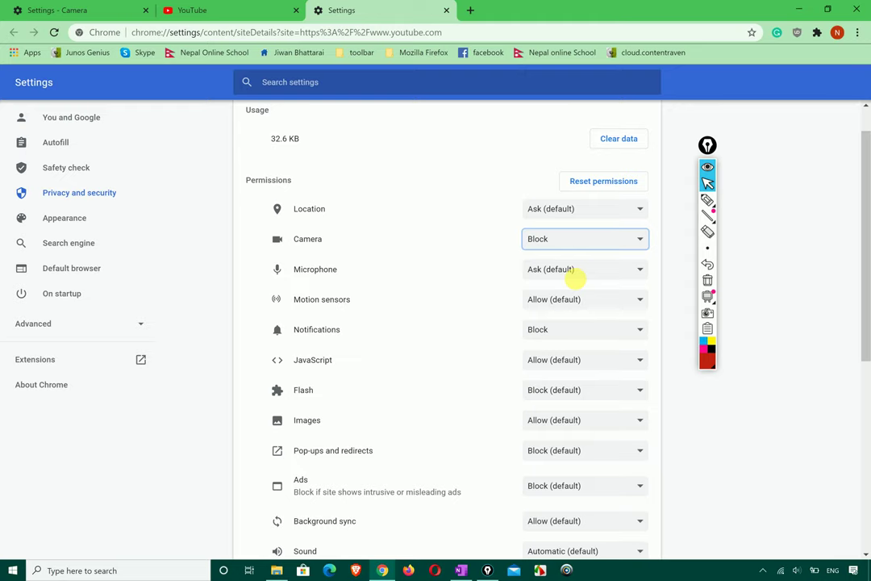
pyautogui.click(635, 271)
pyautogui.click(559, 330)
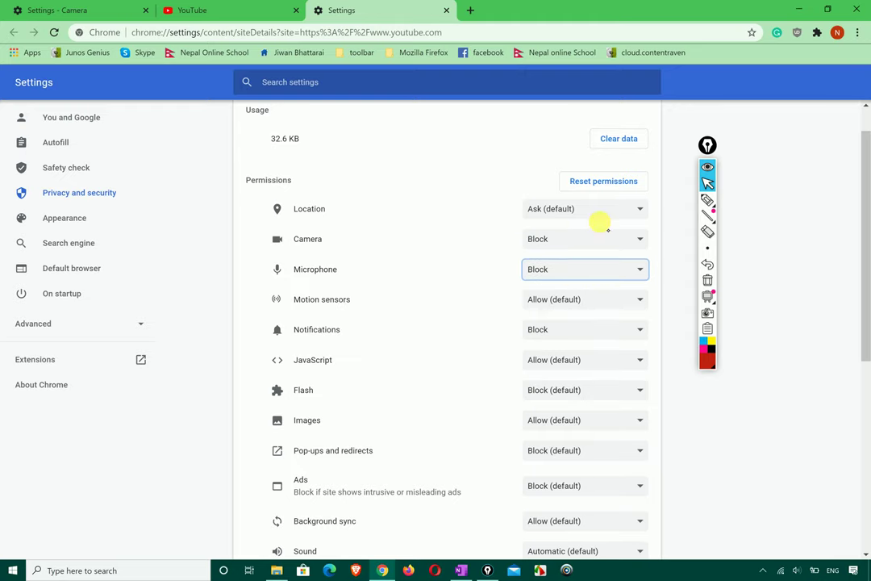
# Return to the YouTube page and check the permissions shown in its site information.
pyautogui.scroll(-5, 601, 223)
pyautogui.click(221, 9)
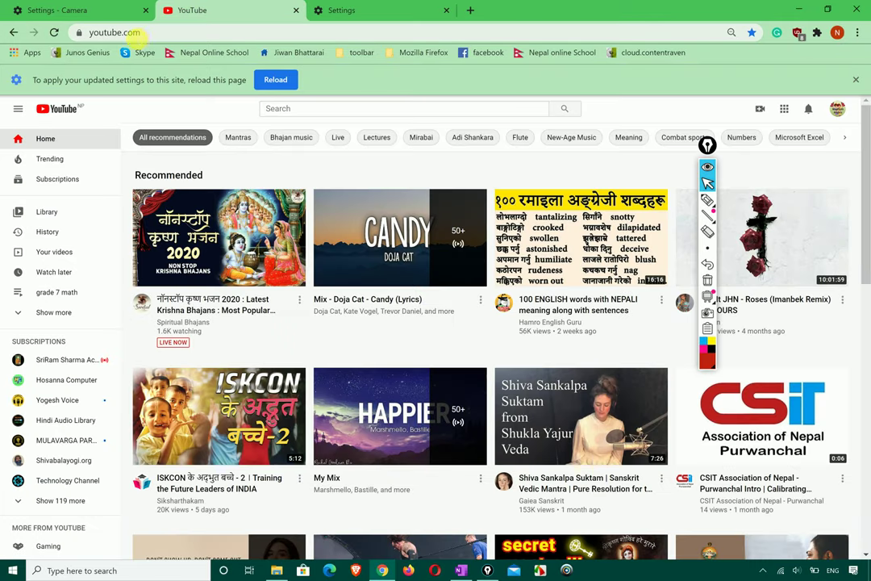
pyautogui.click(133, 32)
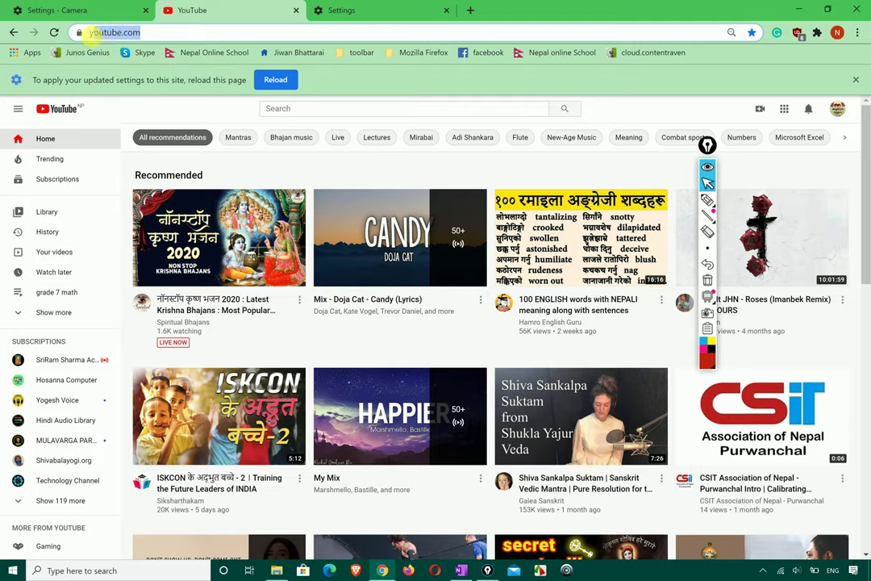
pyautogui.click(78, 32)
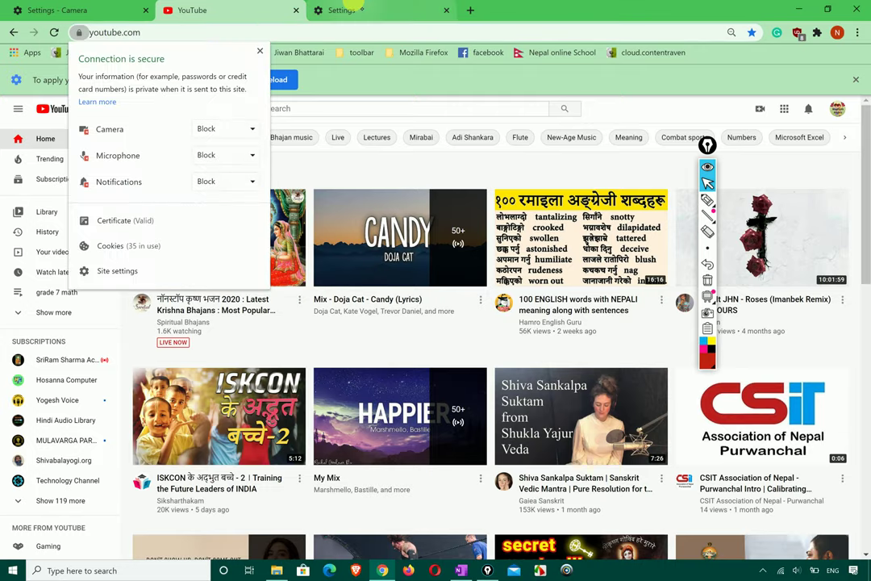
pyautogui.click(342, 10)
pyautogui.scroll(5, 413, 155)
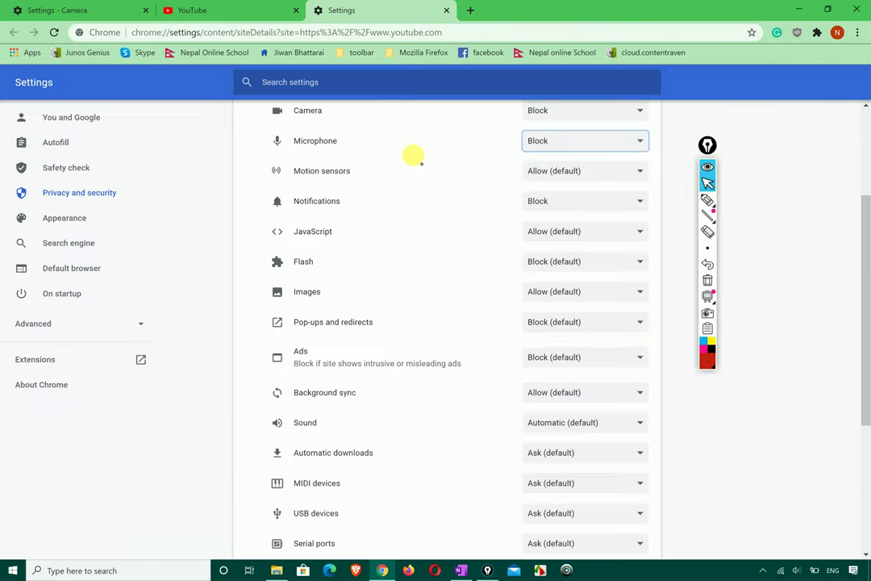
pyautogui.click(619, 249)
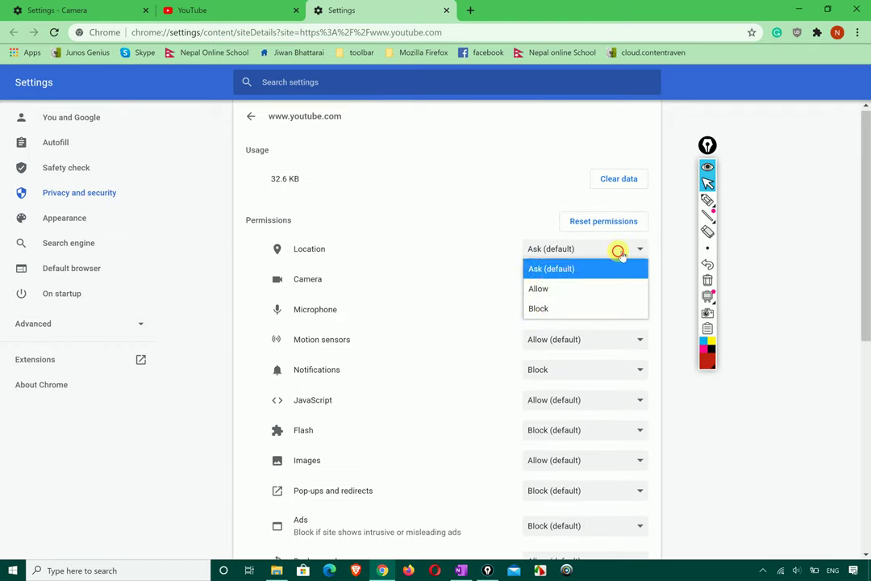
pyautogui.click(542, 307)
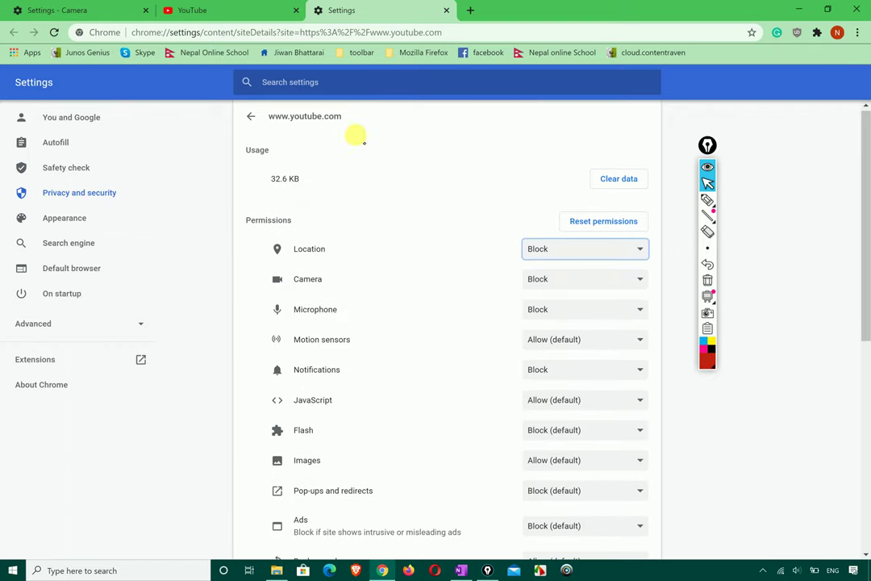
# Reload the YouTube page to apply the updated site permissions.
pyautogui.click(212, 12)
pyautogui.click(161, 33)
pyautogui.doubleClick(157, 32)
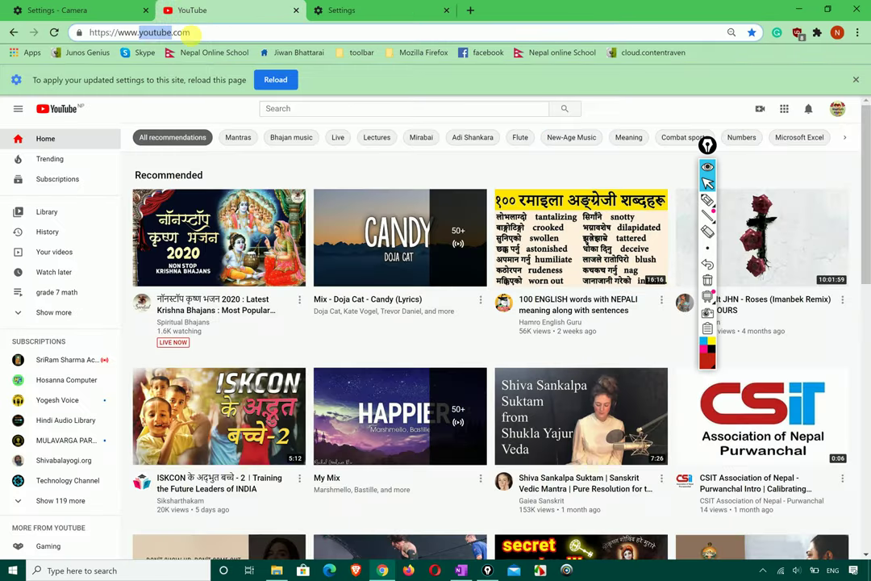
pyautogui.click(53, 32)
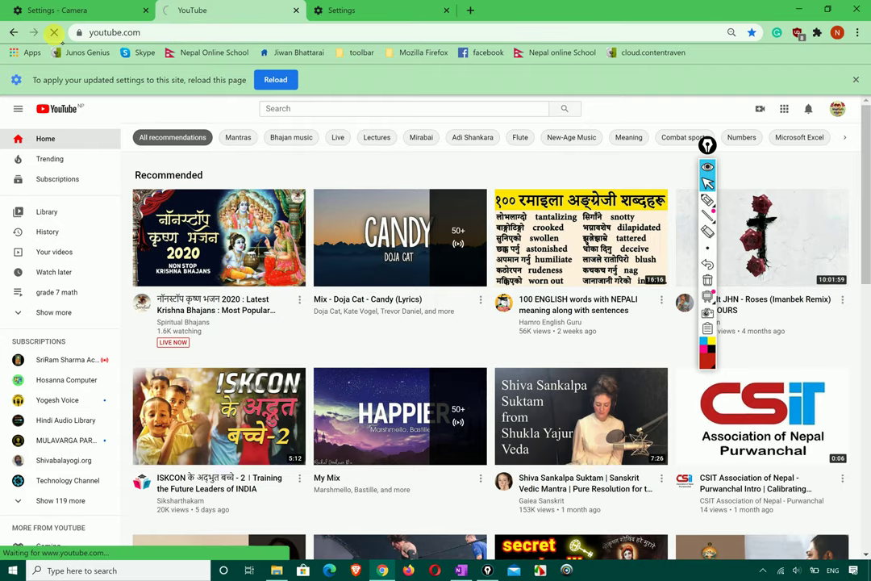
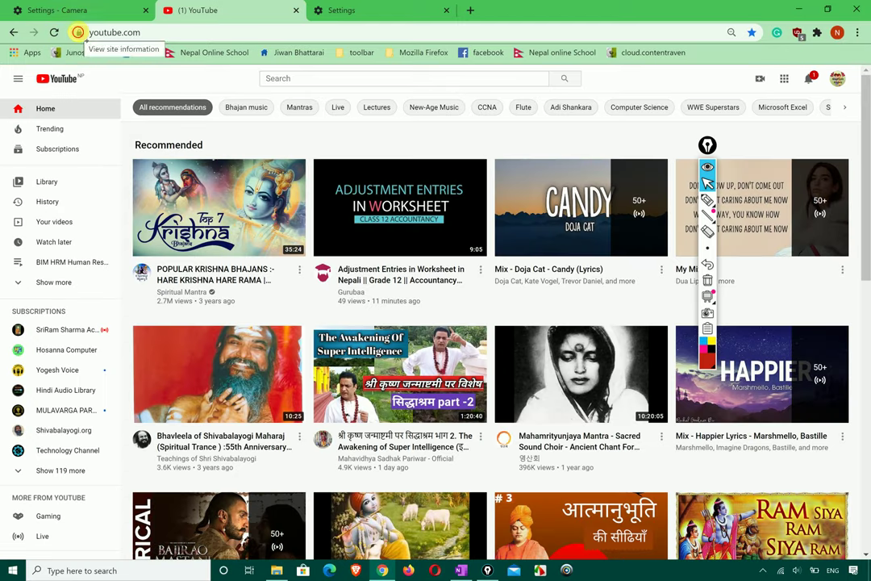
# View YouTube's site information, then open its site settings and examine the whole list of permissions.
pyautogui.click(78, 32)
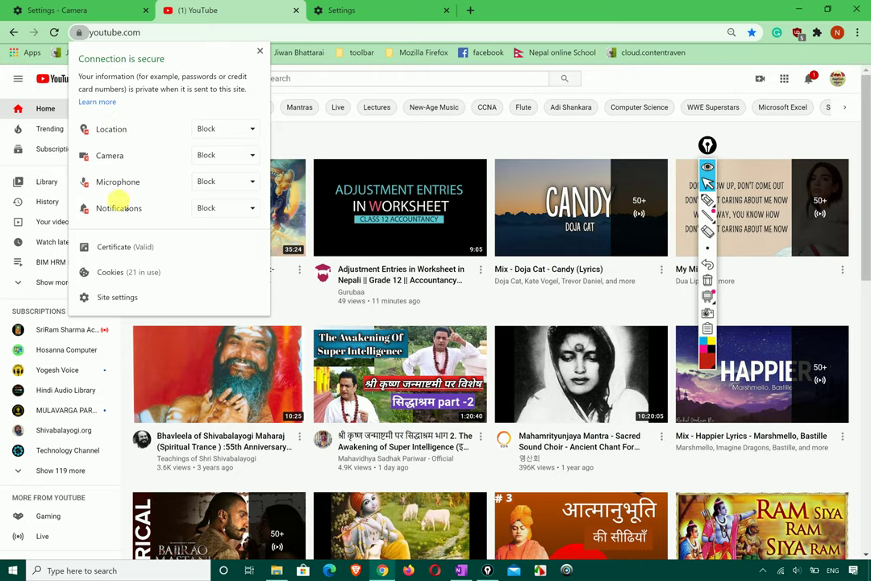
pyautogui.click(113, 297)
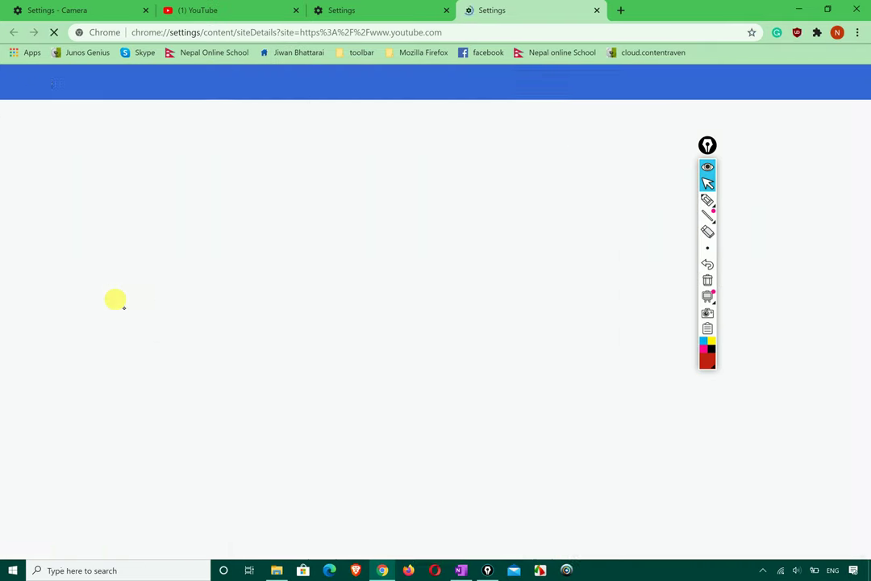
pyautogui.scroll(-5, 355, 338)
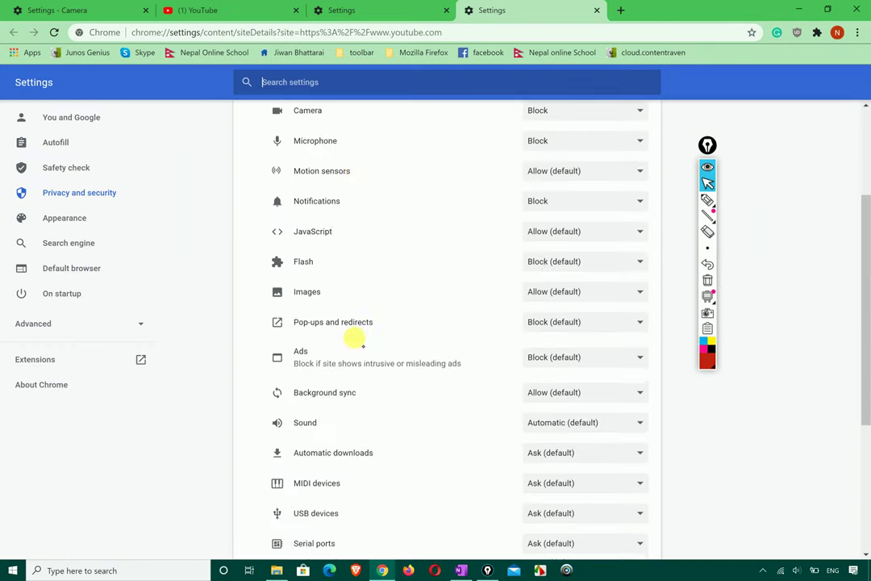
pyautogui.scroll(-1, 356, 338)
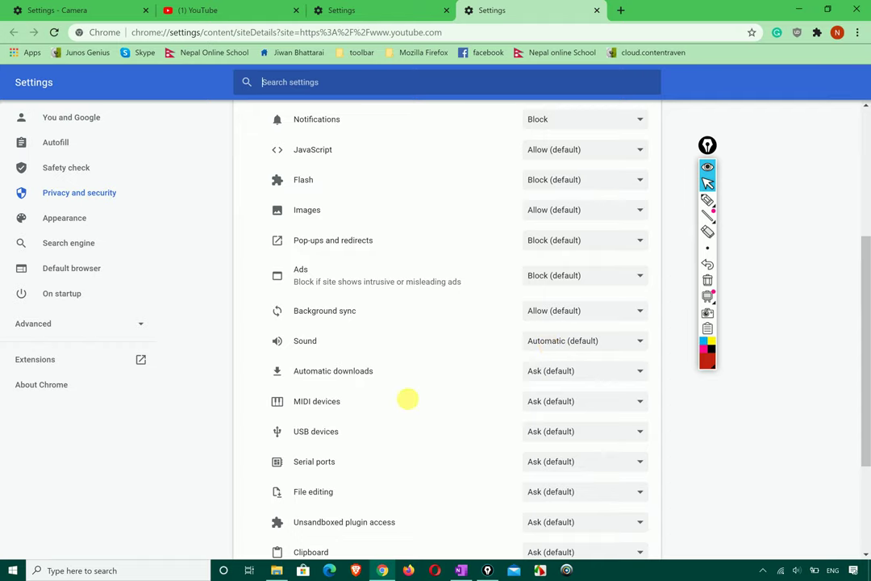
pyautogui.scroll(-3, 408, 399)
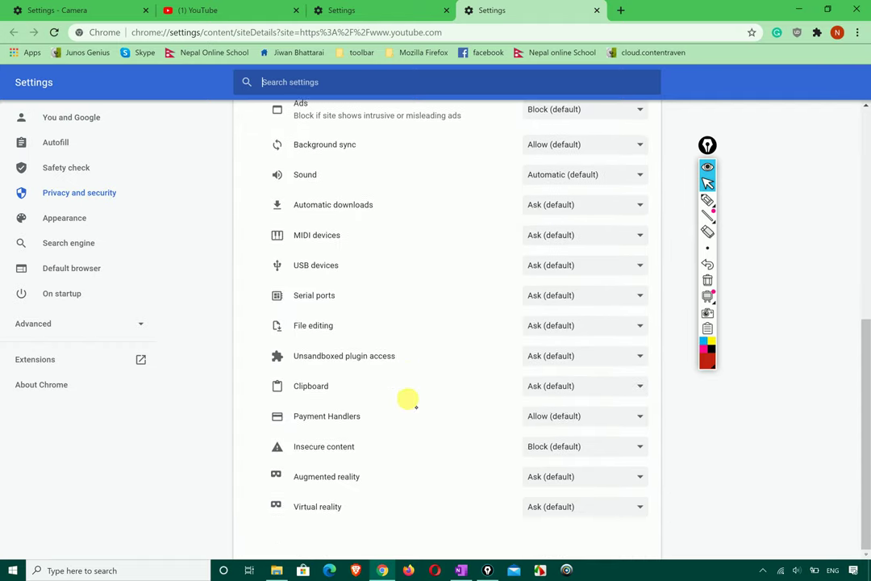
pyautogui.scroll(4, 408, 399)
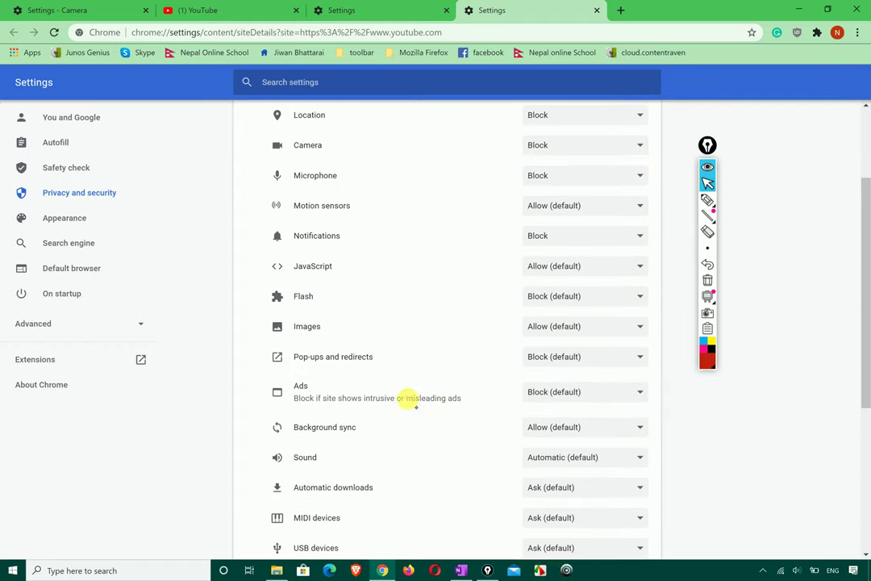
pyautogui.scroll(1, 407, 399)
pyautogui.scroll(-1, 408, 399)
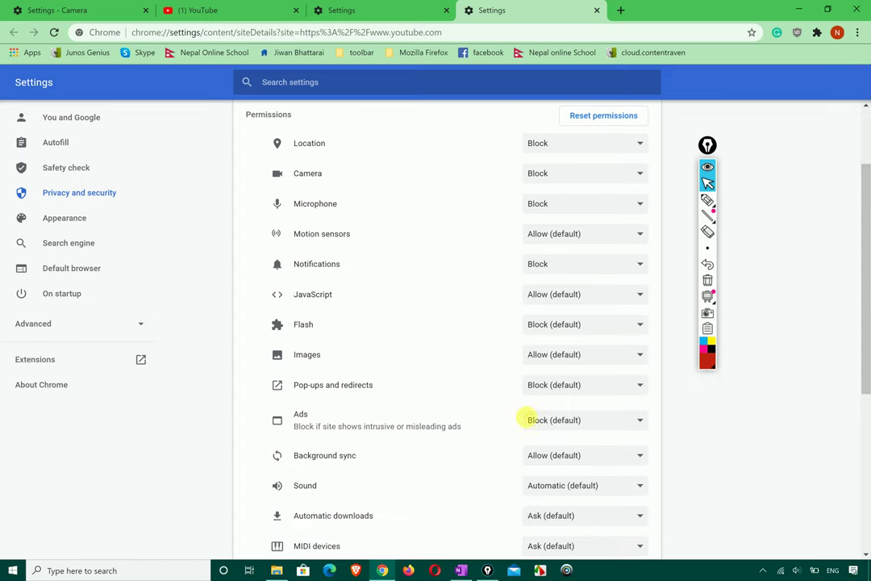
pyautogui.scroll(2, 467, 376)
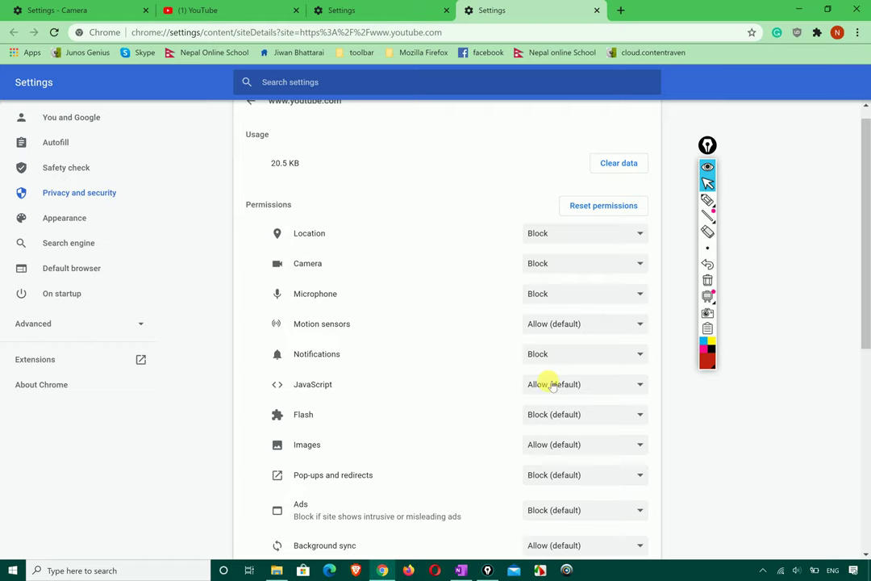
pyautogui.scroll(-5, 460, 379)
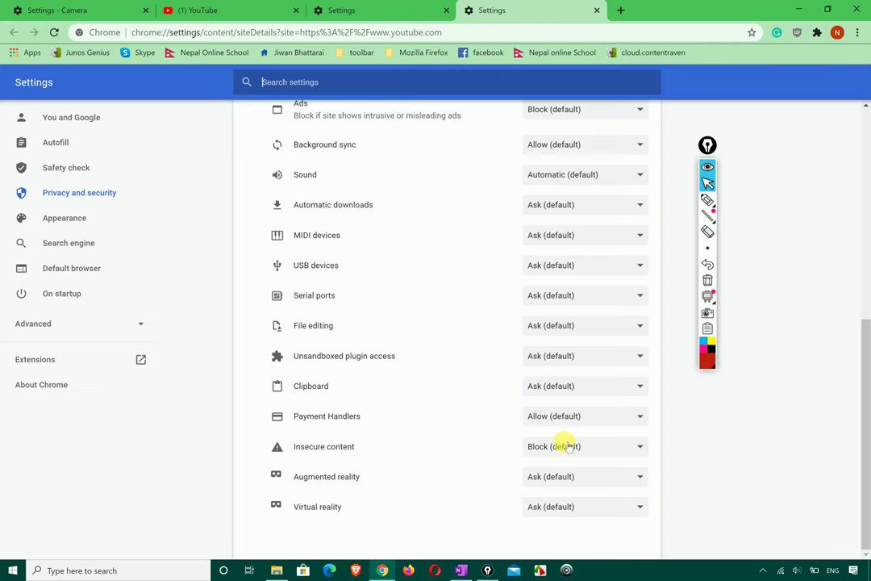
pyautogui.scroll(4, 550, 330)
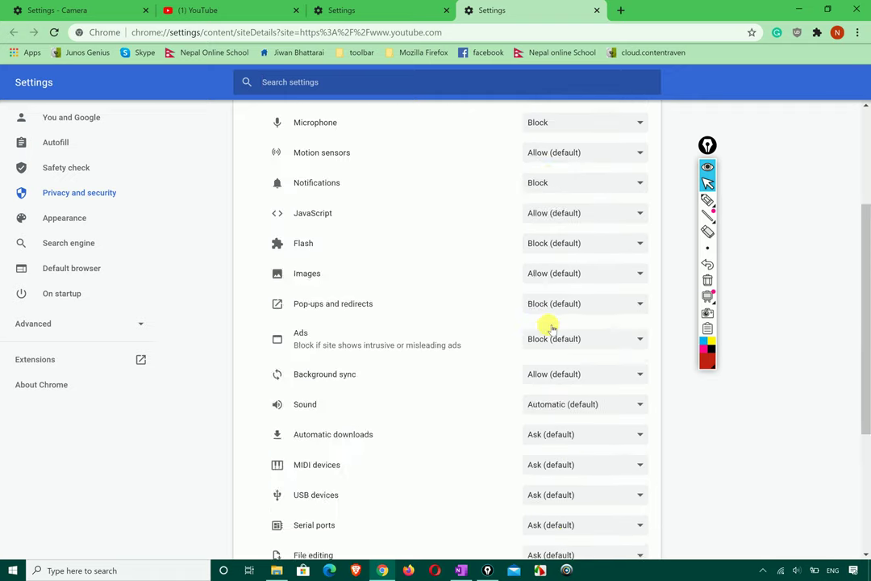
pyautogui.scroll(1, 552, 329)
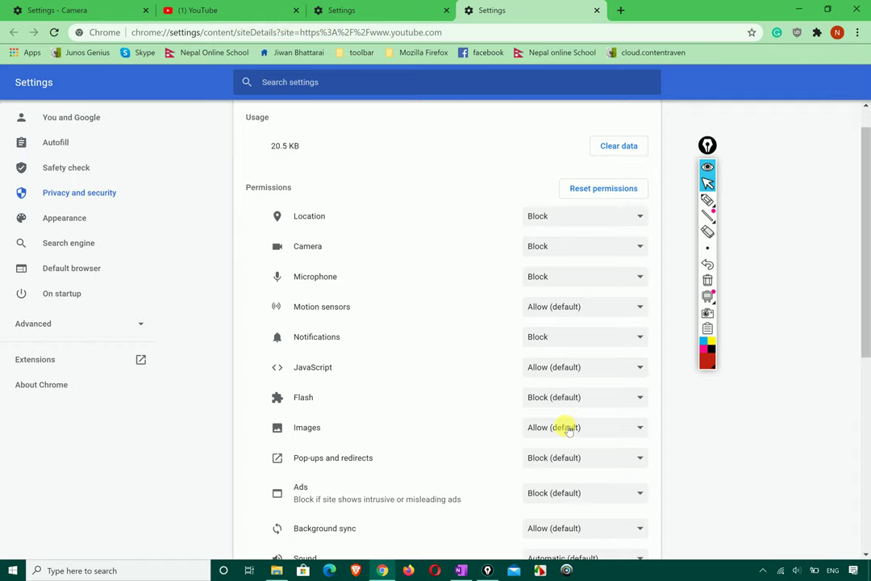
# Check the blocked and allowed sites in the general Camera settings and go back to the Site Settings overview.
pyautogui.click(274, 12)
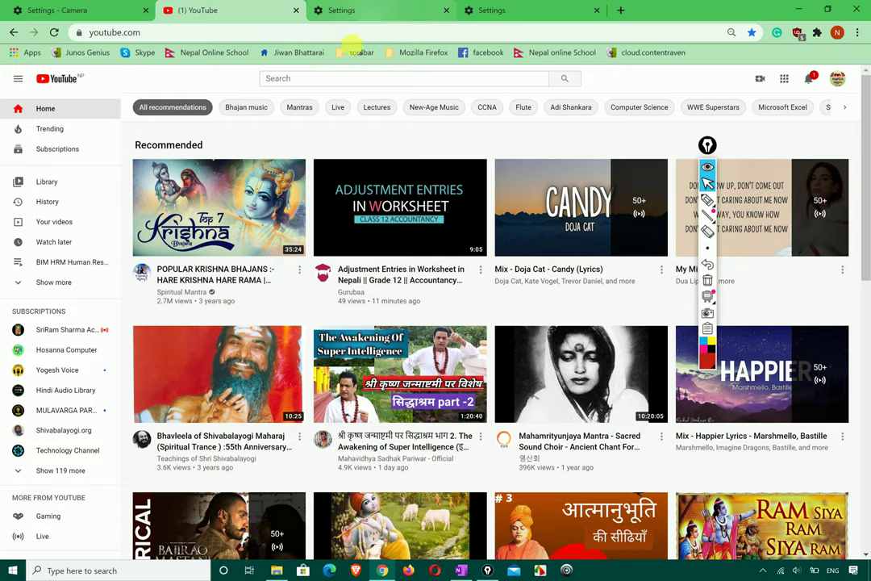
pyautogui.click(363, 9)
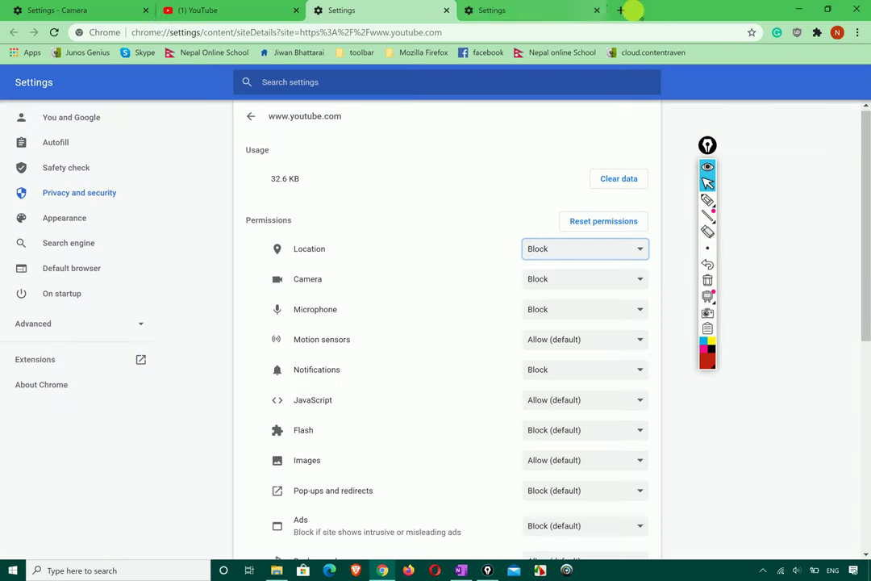
pyautogui.click(104, 8)
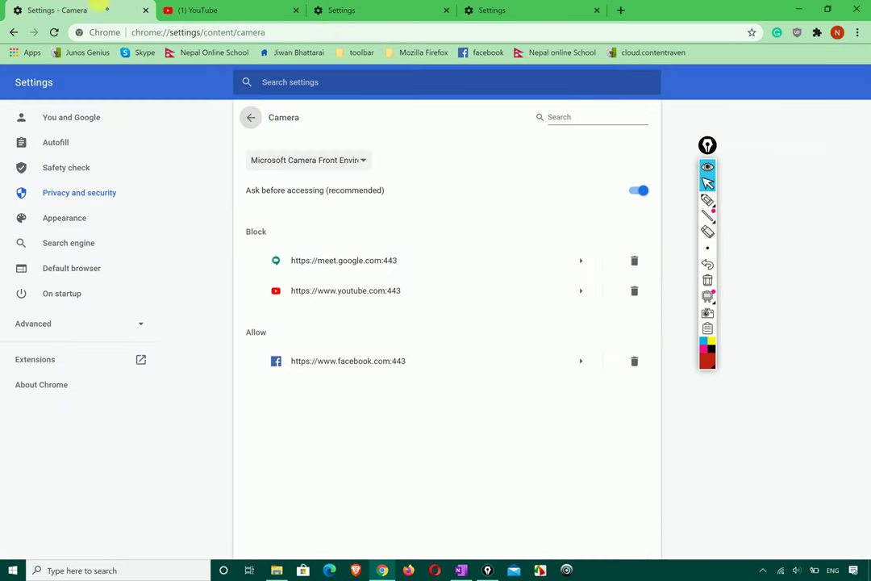
pyautogui.click(329, 10)
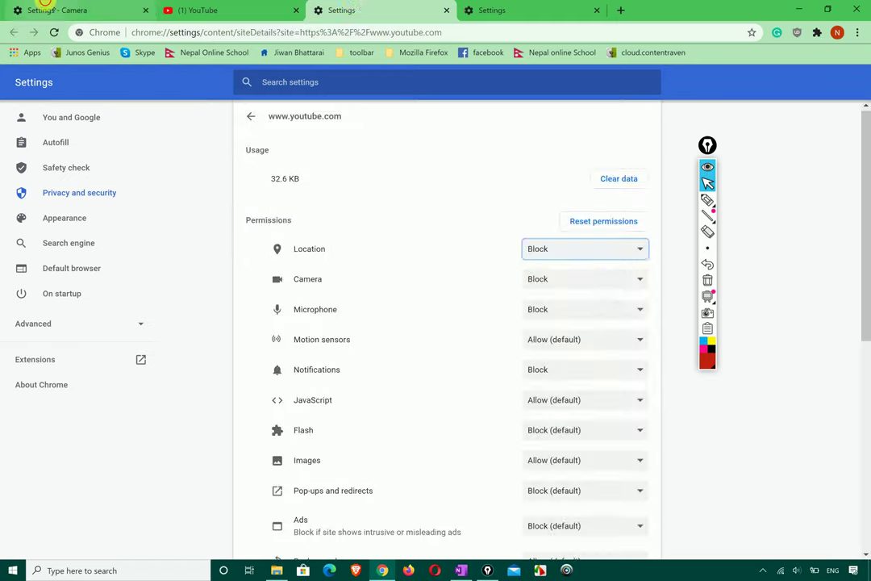
pyautogui.click(32, 10)
pyautogui.click(251, 115)
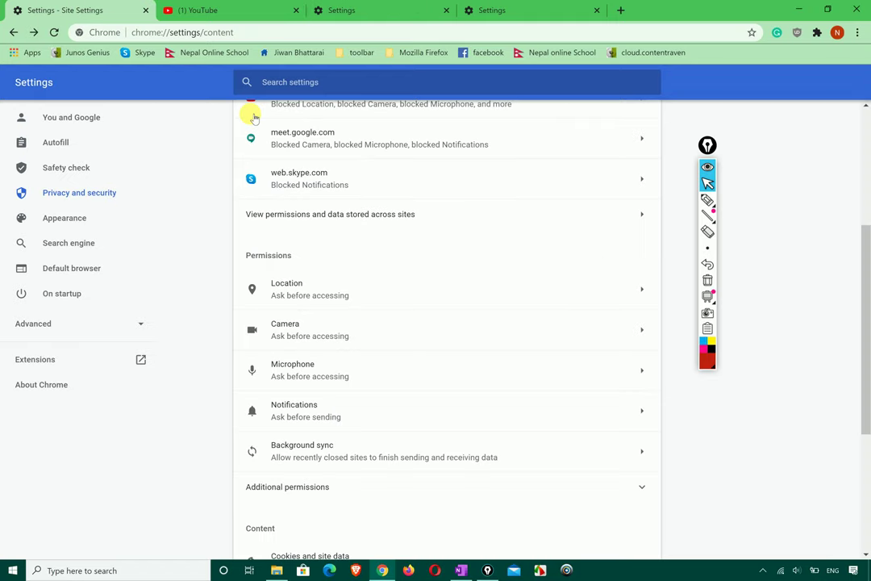
# Close all the Settings tabs, keeping the YouTube one, and open a new blank tab.
pyautogui.click(145, 9)
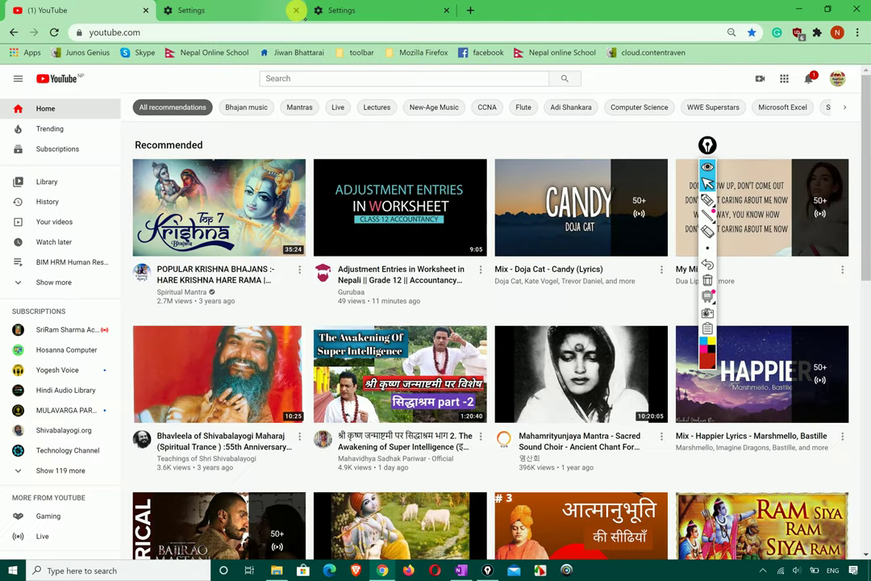
pyautogui.click(297, 11)
pyautogui.click(294, 11)
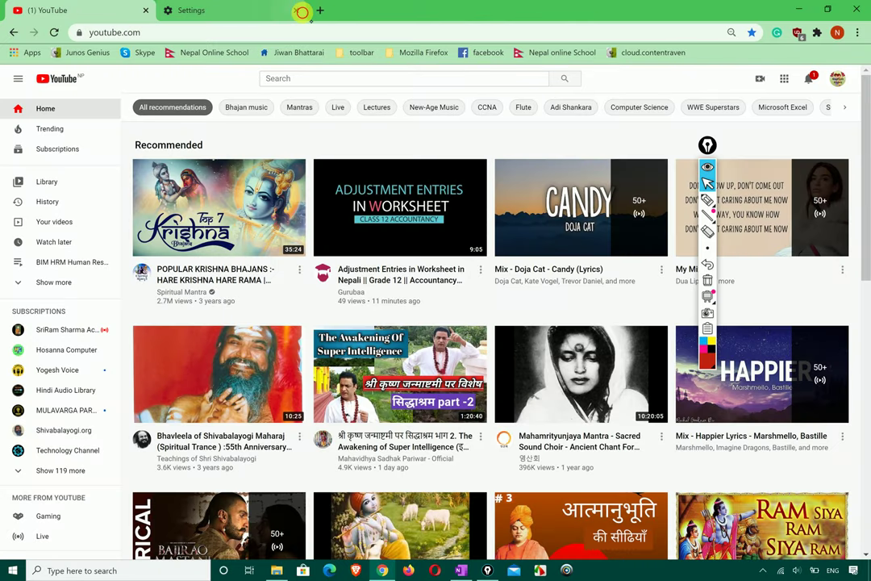
pyautogui.click(296, 11)
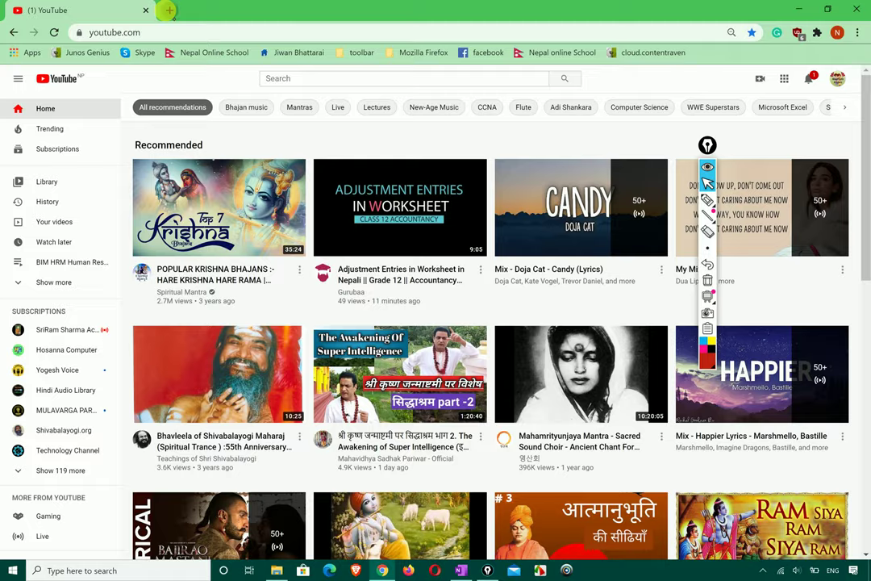
pyautogui.click(169, 10)
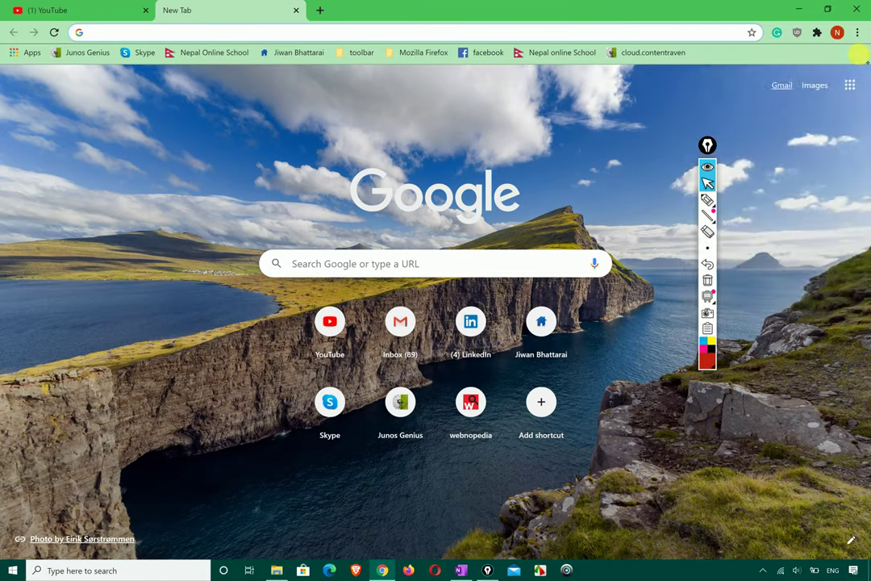
# Open the browser settings and find the Site Settings entry in the Privacy and security section.
pyautogui.click(857, 34)
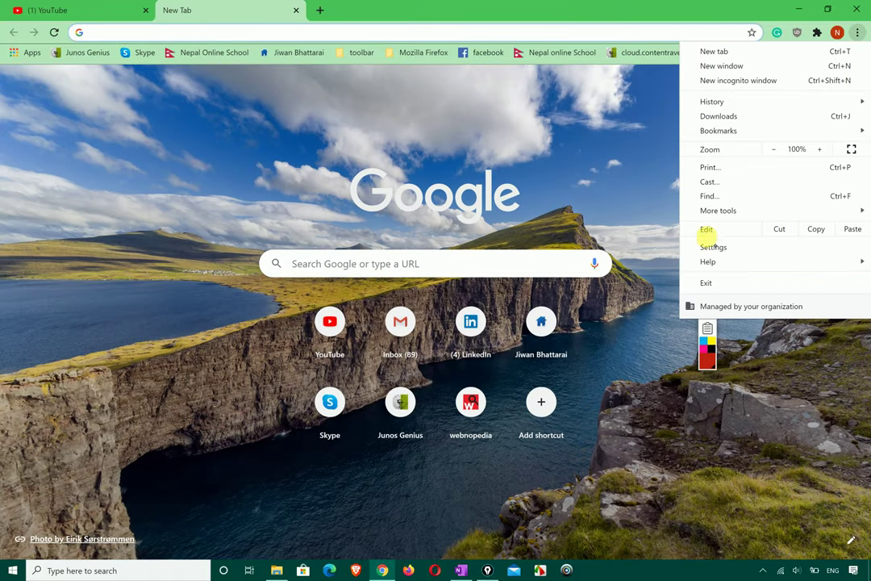
pyautogui.click(712, 247)
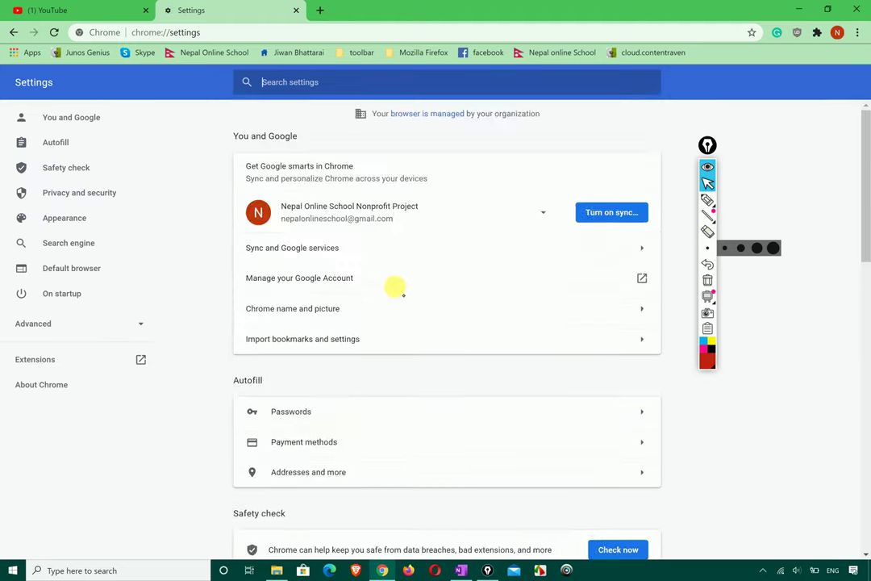
pyautogui.scroll(-1, 397, 339)
pyautogui.scroll(-3, 397, 339)
pyautogui.scroll(-2, 398, 339)
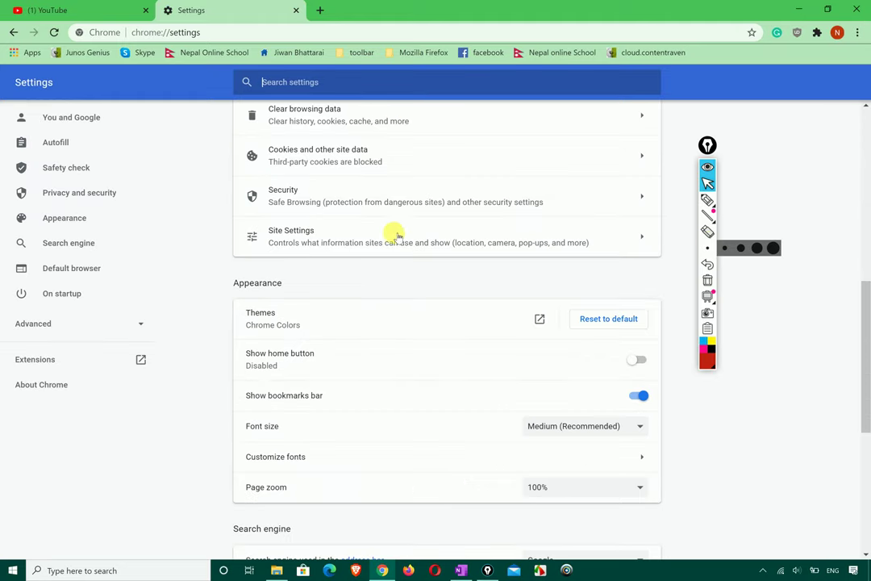
# Circle the Site Settings entry in red with the annotation pen.
pyautogui.click(707, 200)
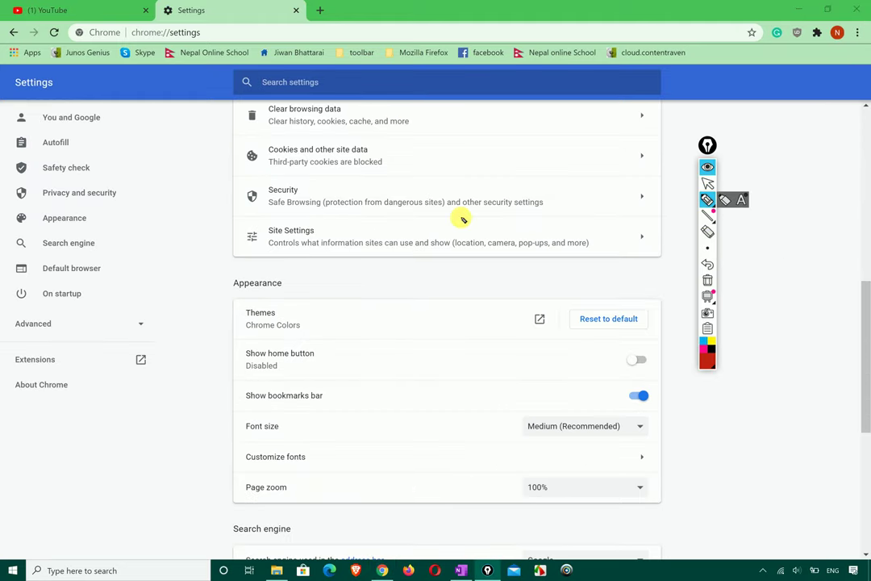
pyautogui.moveTo(458, 216)
pyautogui.mouseDown()
pyautogui.moveTo(352, 214)
pyautogui.moveTo(242, 255)
pyautogui.moveTo(414, 260)
pyautogui.mouseUp()
pyautogui.moveTo(473, 261)
pyautogui.mouseDown()
pyautogui.moveTo(644, 255)
pyautogui.moveTo(527, 219)
pyautogui.moveTo(468, 218)
pyautogui.mouseUp()
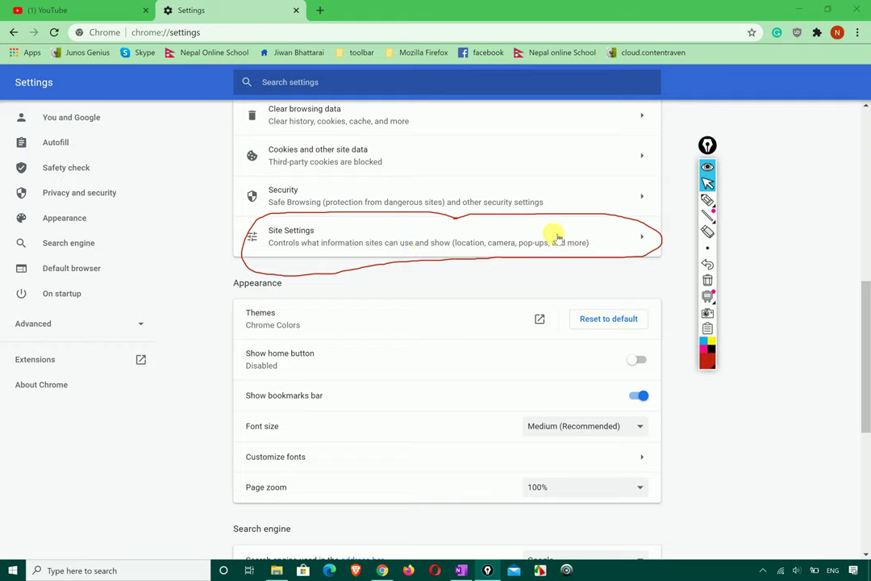
# Open Site Settings, look through its permissions and content options, and erase the red pen marking.
pyautogui.click(643, 238)
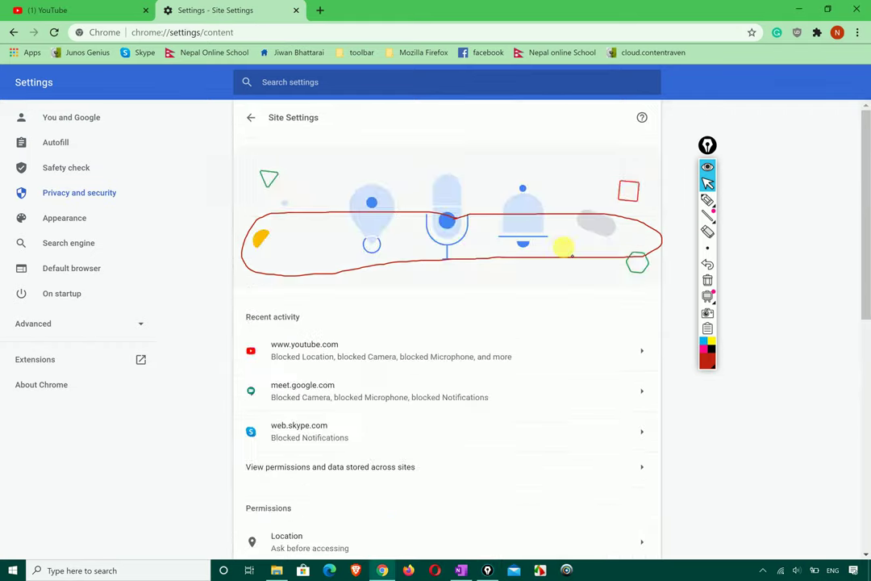
pyautogui.scroll(-2, 394, 346)
pyautogui.scroll(-3, 393, 346)
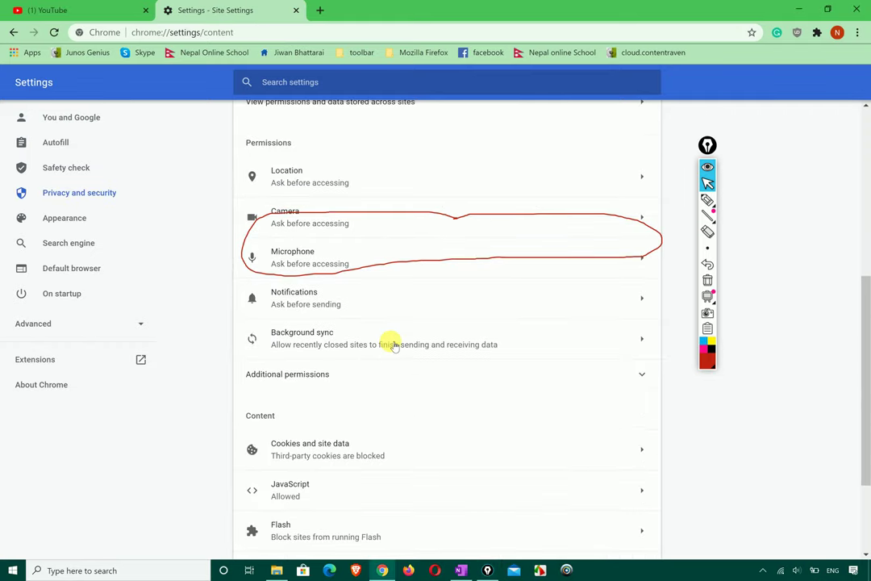
pyautogui.scroll(-2, 394, 346)
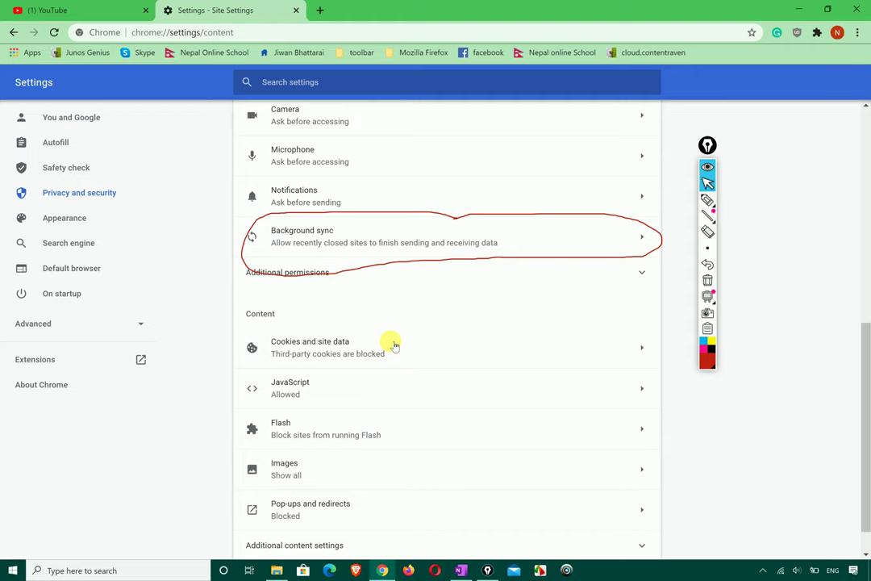
pyautogui.click(708, 279)
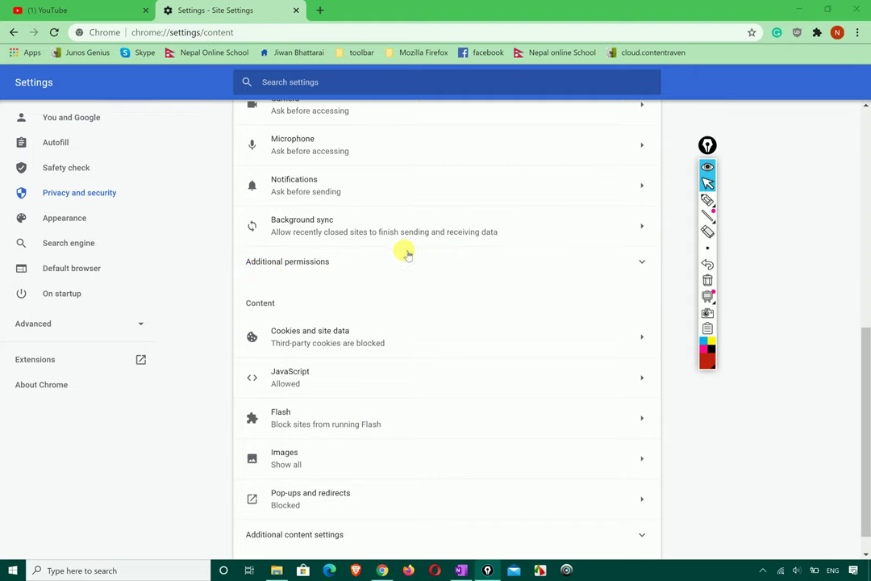
# Open the general Camera permission settings with the lists of blocked and allowed sites.
pyautogui.scroll(1, 407, 257)
pyautogui.scroll(1, 407, 256)
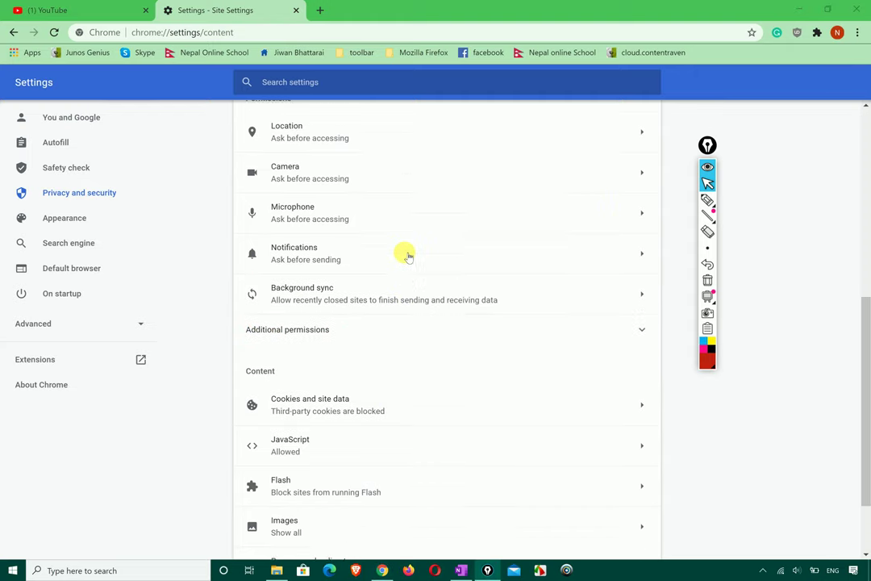
pyautogui.click(645, 198)
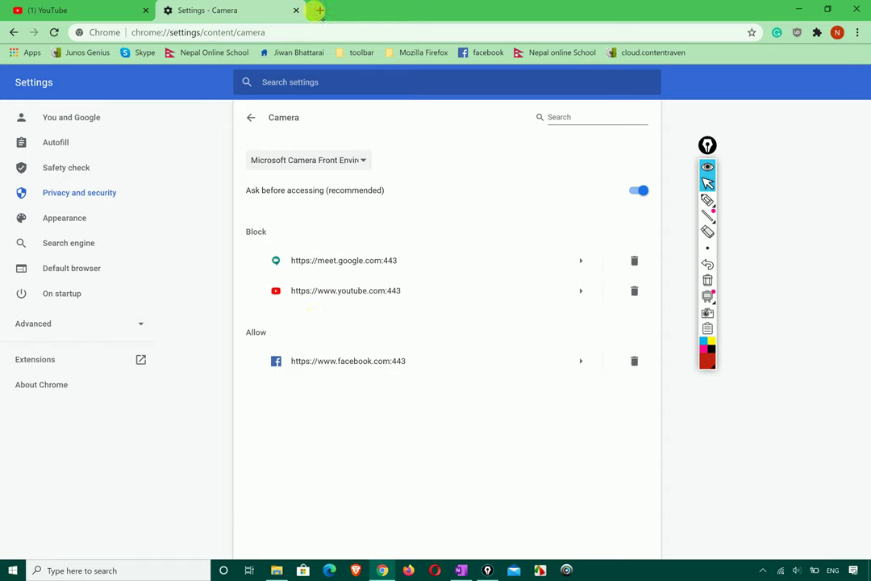
# Open the bookmarked Nepal Online School website in a new tab and copy its web address.
pyautogui.click(321, 11)
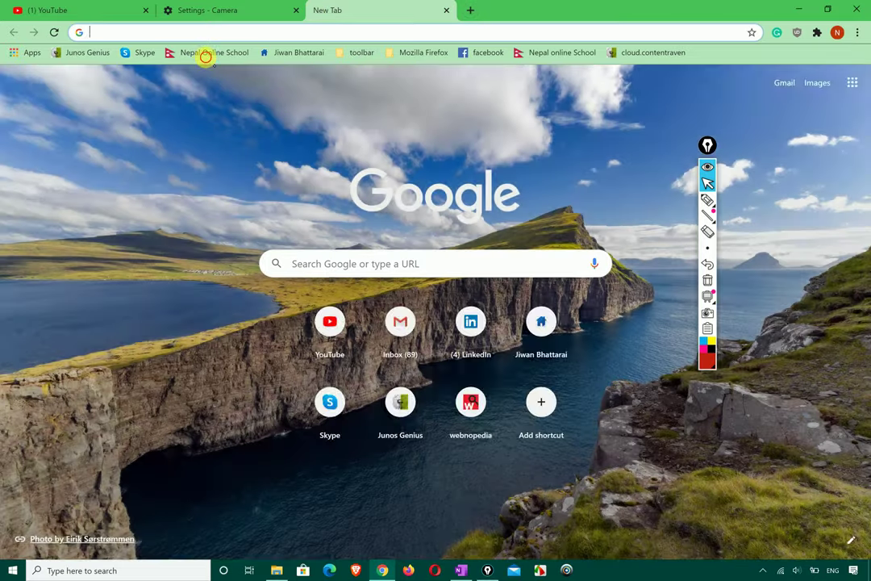
pyautogui.click(208, 55)
pyautogui.click(194, 33)
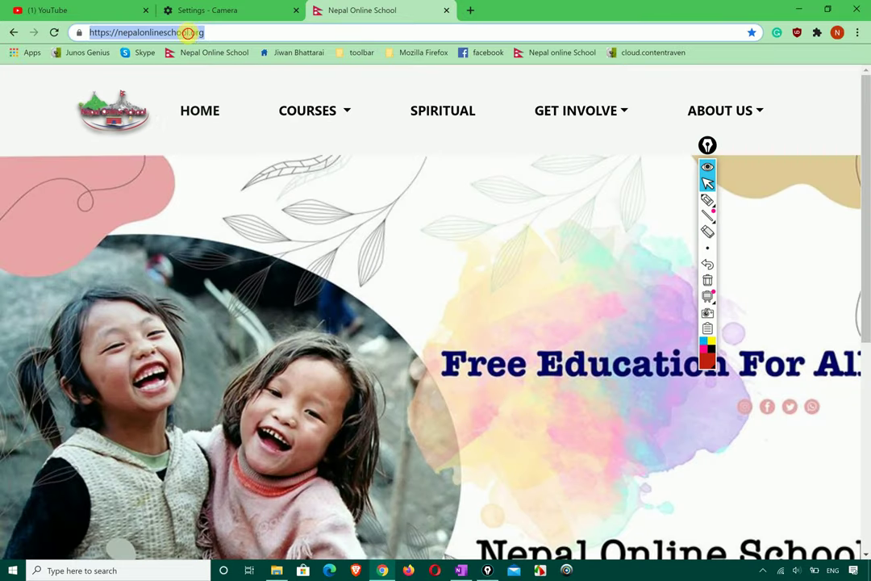
pyautogui.rightClick(188, 32)
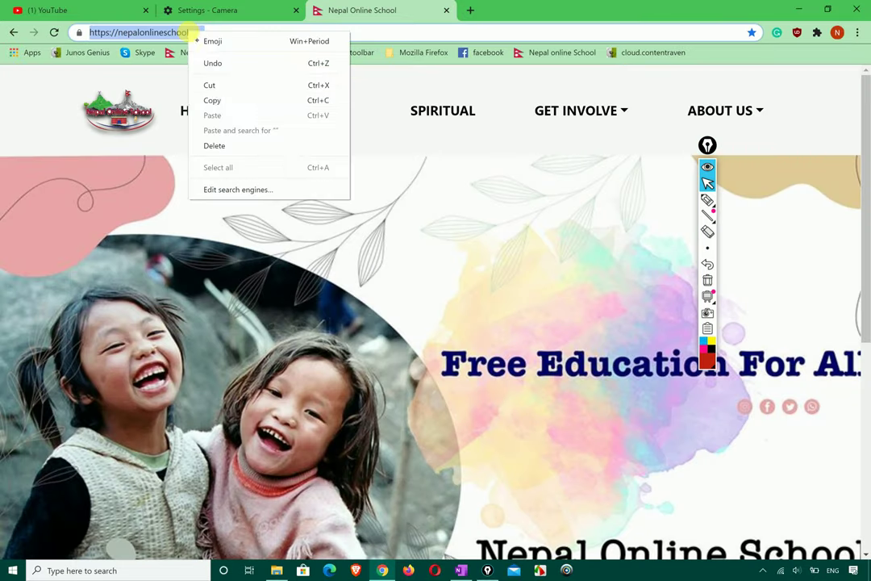
pyautogui.click(212, 100)
pyautogui.click(196, 10)
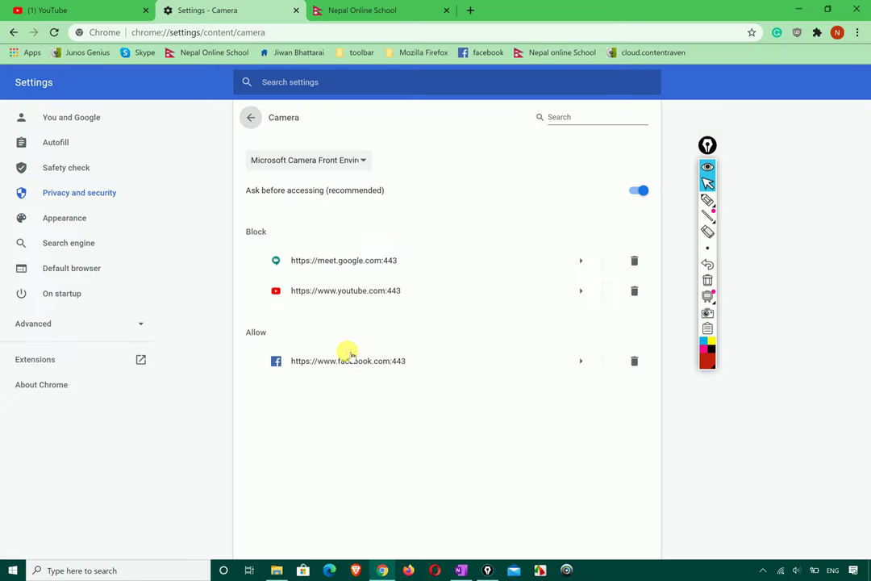
pyautogui.rightClick(351, 420)
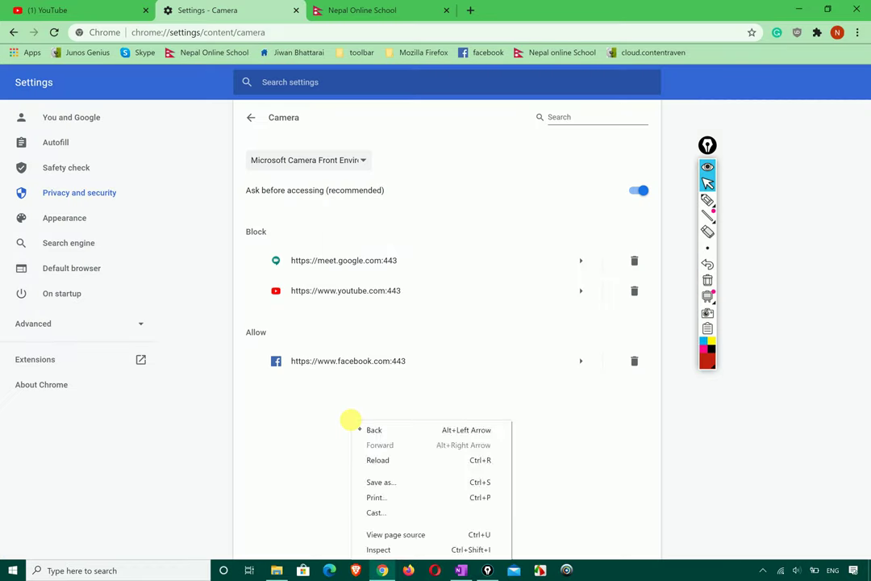
pyautogui.click(323, 408)
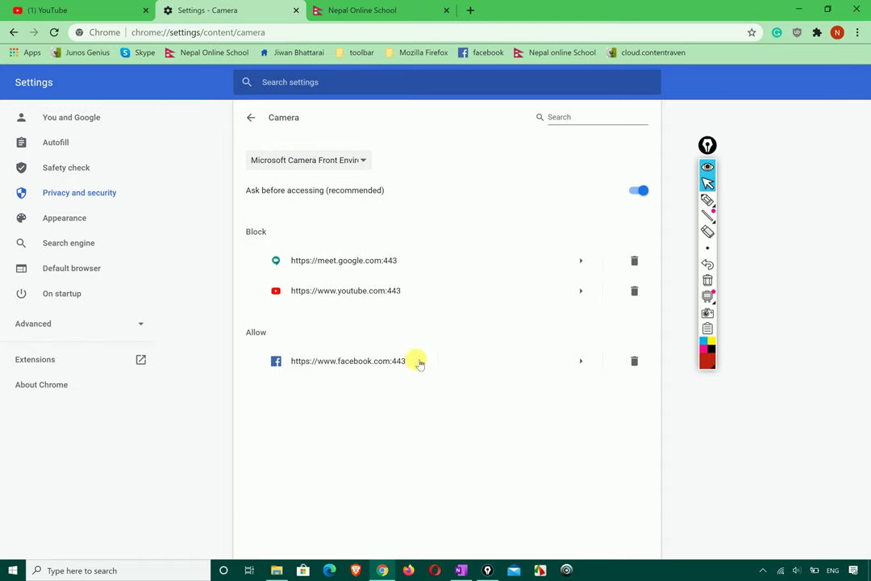
# Open the site settings of nepalonlineschool.org from its site information and set the Camera permission to Block.
pyautogui.click(378, 9)
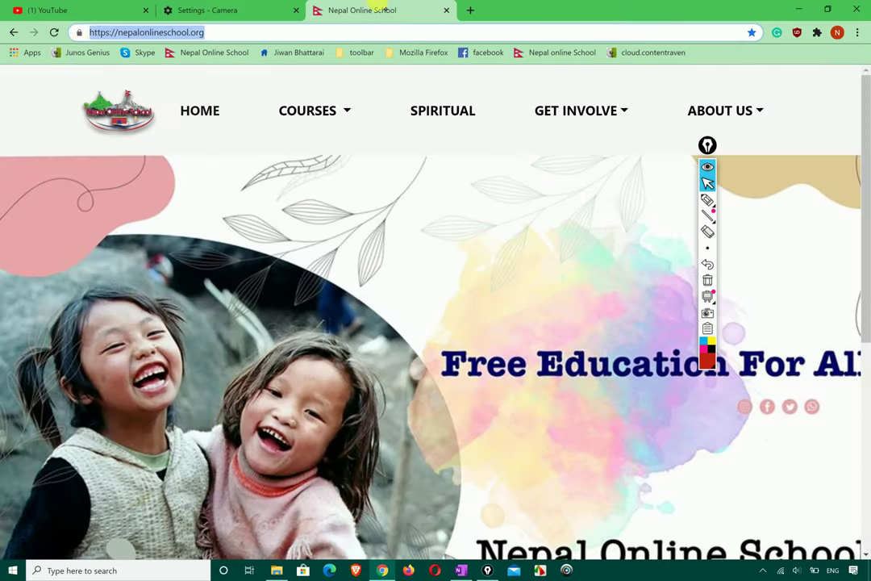
pyautogui.click(79, 33)
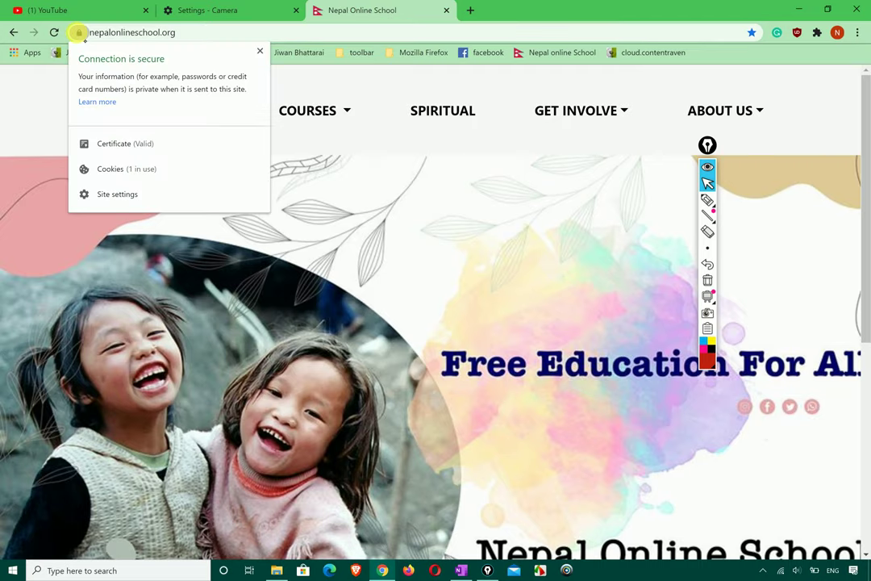
pyautogui.click(117, 194)
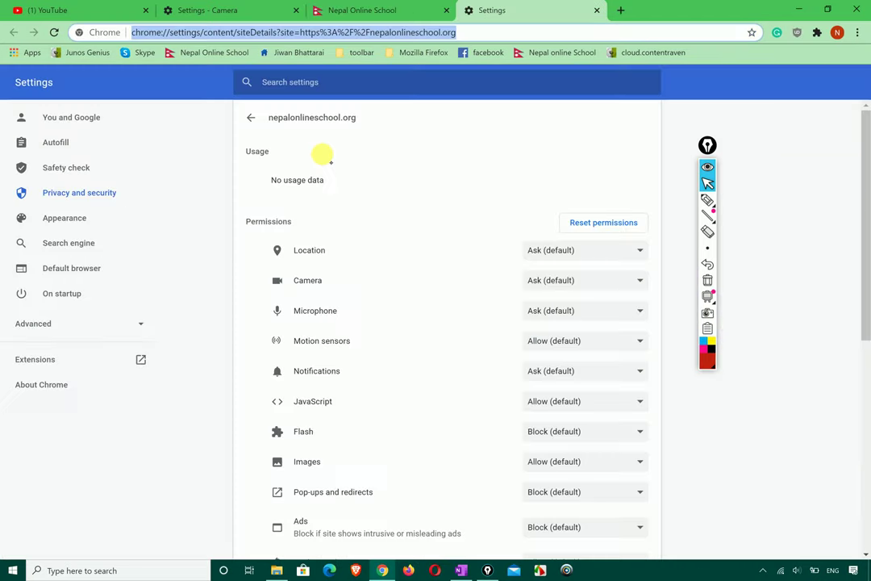
pyautogui.click(607, 284)
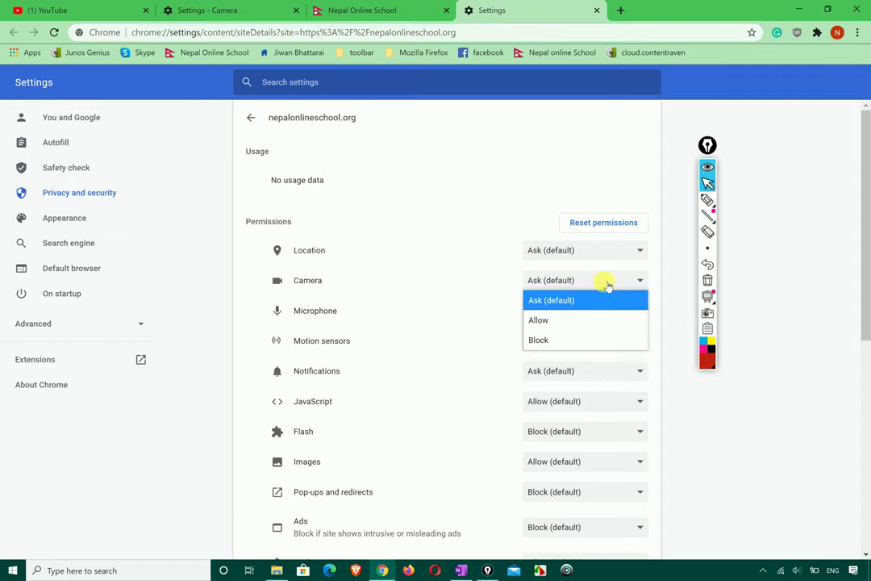
pyautogui.click(550, 340)
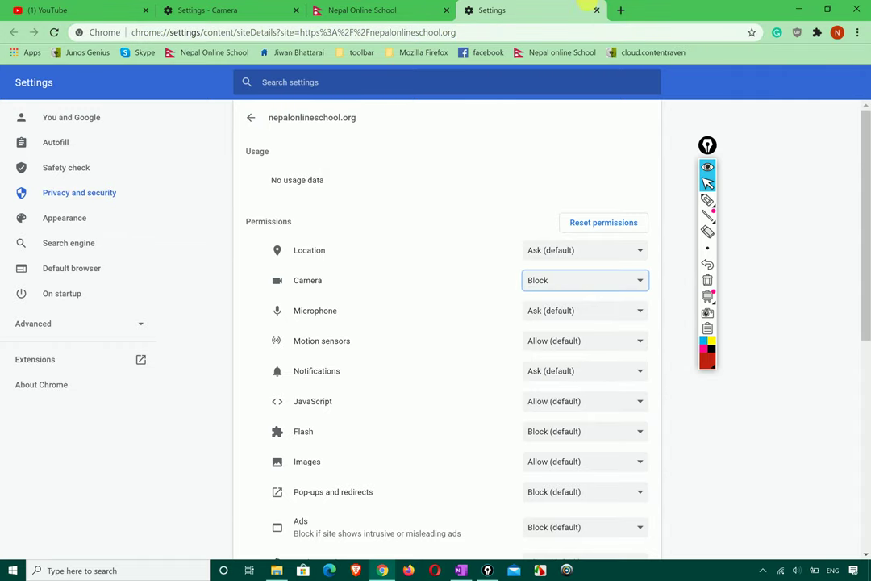
# Open the browser's Site Settings again and check the blocked sites in the general Camera settings.
pyautogui.click(622, 10)
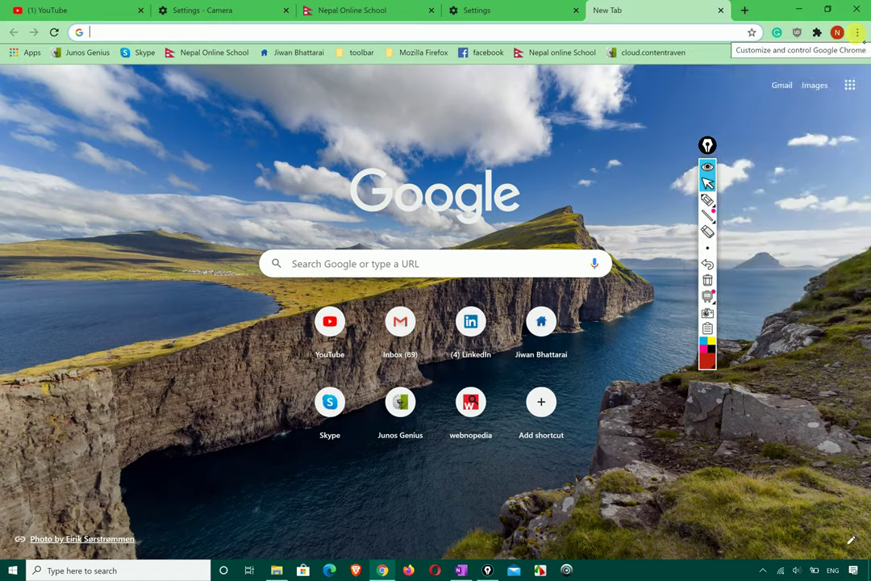
pyautogui.click(856, 32)
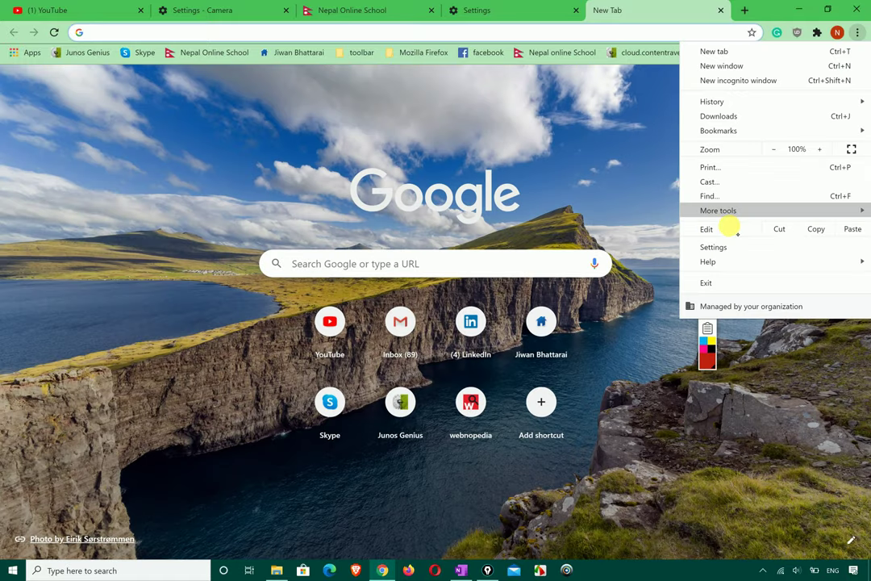
pyautogui.click(727, 251)
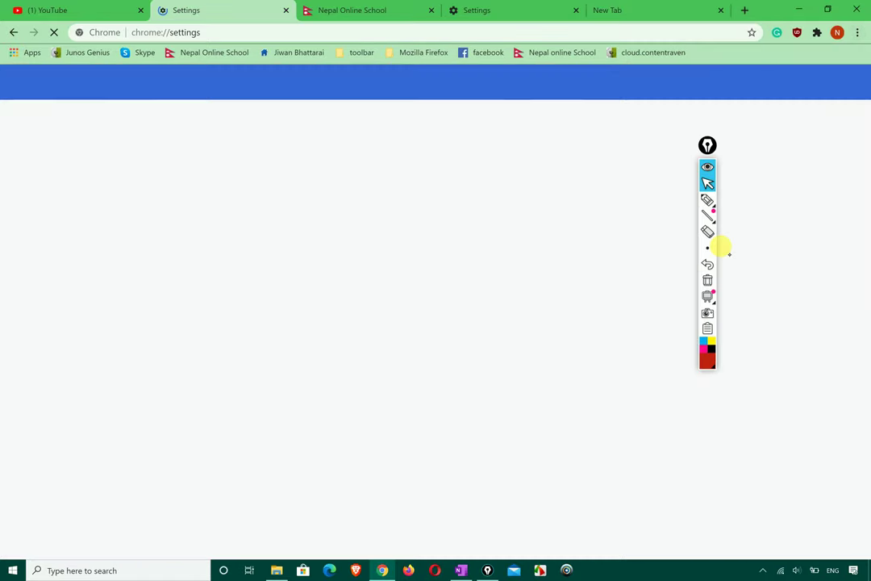
pyautogui.scroll(-5, 412, 334)
pyautogui.scroll(-2, 417, 355)
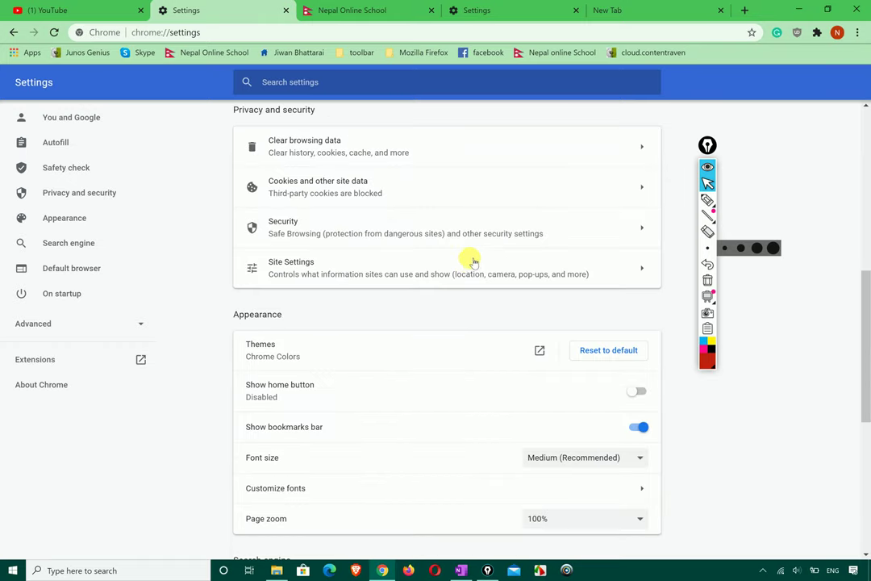
pyautogui.click(468, 265)
pyautogui.scroll(-2, 337, 379)
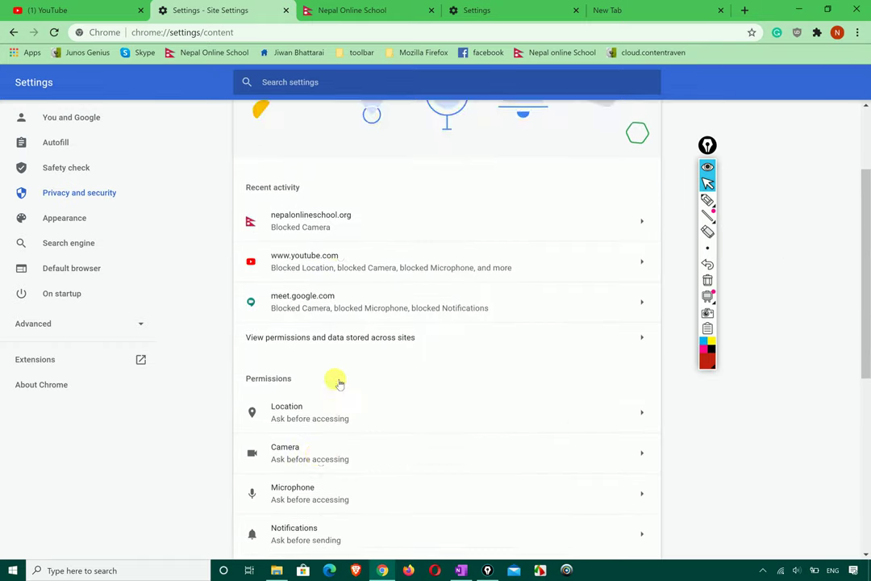
pyautogui.click(314, 446)
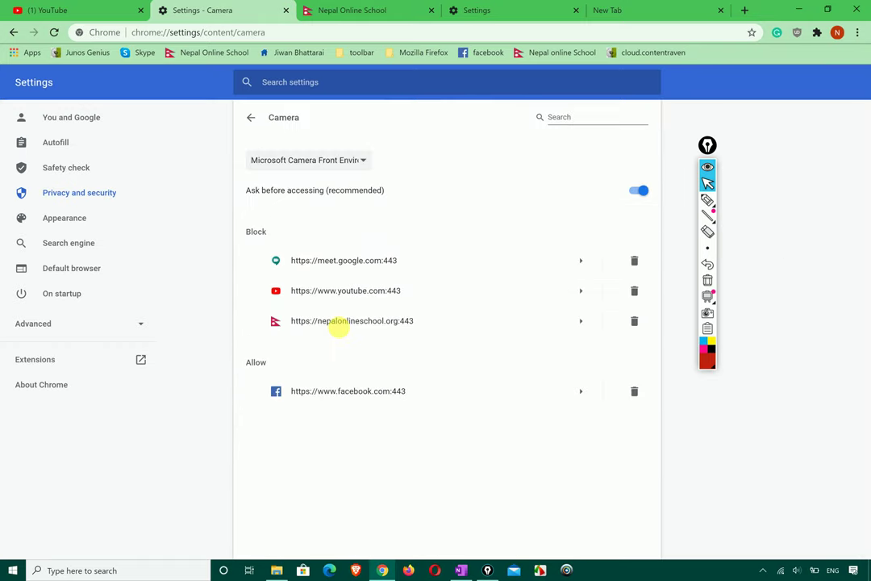
# Circle the three sites in the Camera Block list in red with the pen and leave drawing mode.
pyautogui.click(708, 199)
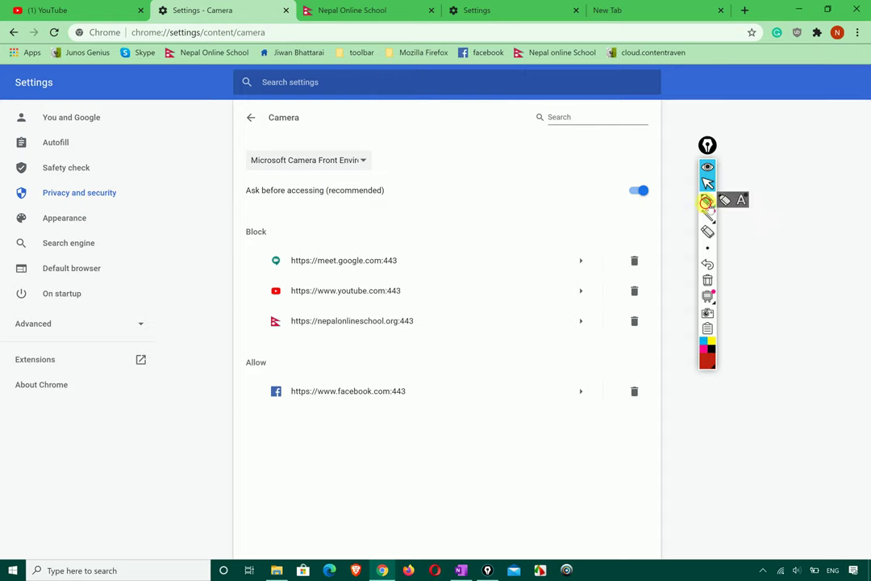
pyautogui.moveTo(325, 344)
pyautogui.mouseDown()
pyautogui.moveTo(445, 284)
pyautogui.moveTo(360, 239)
pyautogui.moveTo(253, 312)
pyautogui.moveTo(308, 352)
pyautogui.mouseUp()
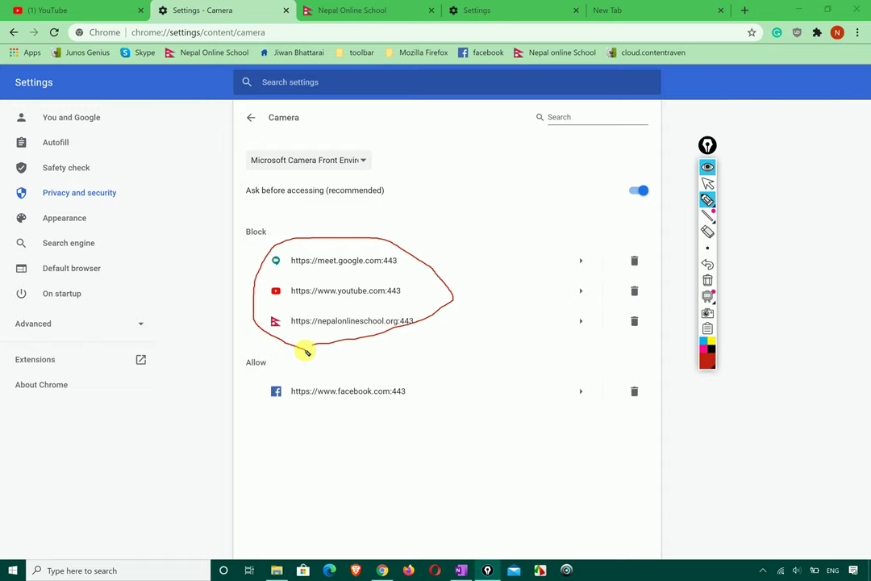
pyautogui.click(707, 184)
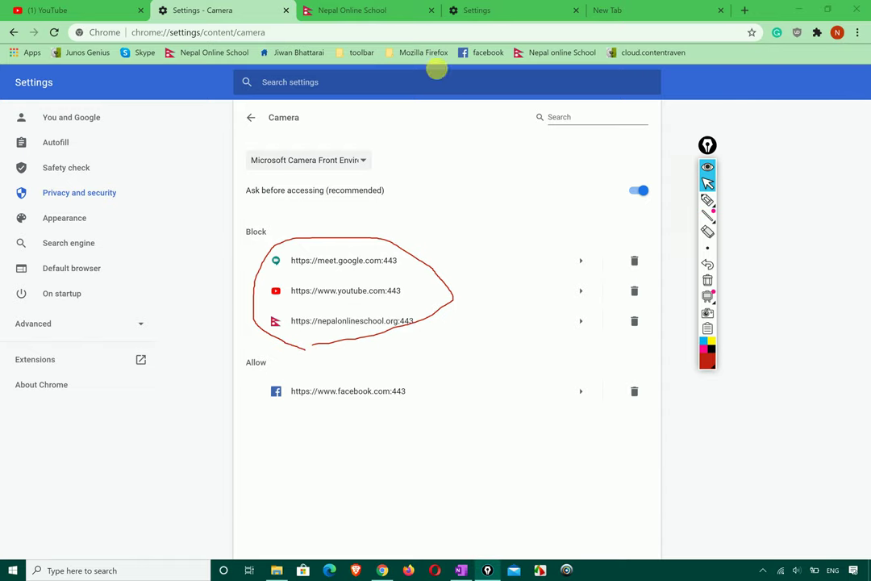
# Reload the nepalonlineschool.org page to apply its updated permissions, and review the site's entry in the Camera Block list.
pyautogui.click(376, 8)
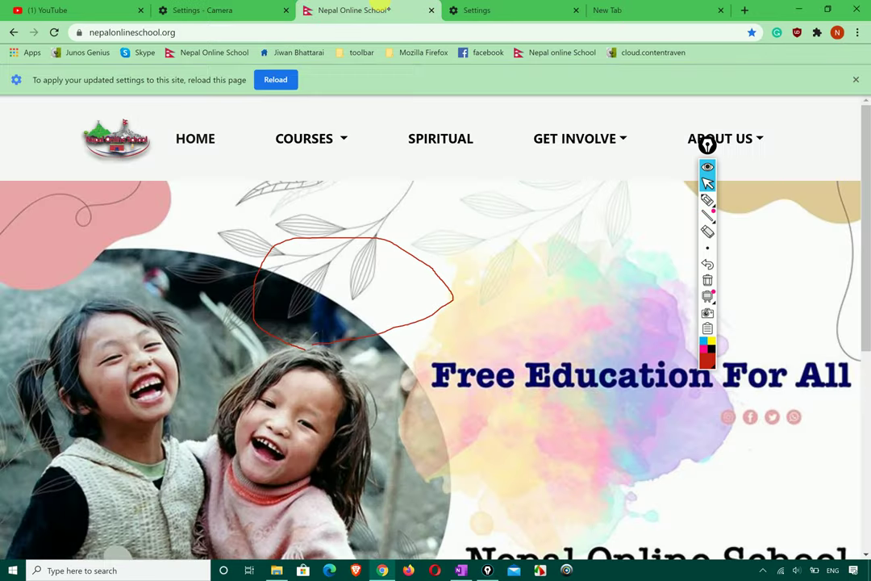
pyautogui.click(275, 79)
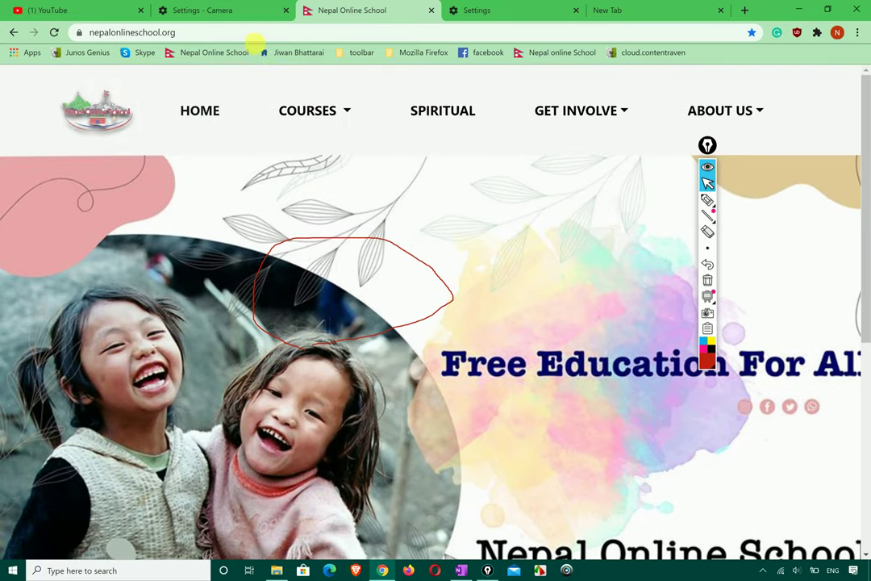
pyautogui.click(233, 7)
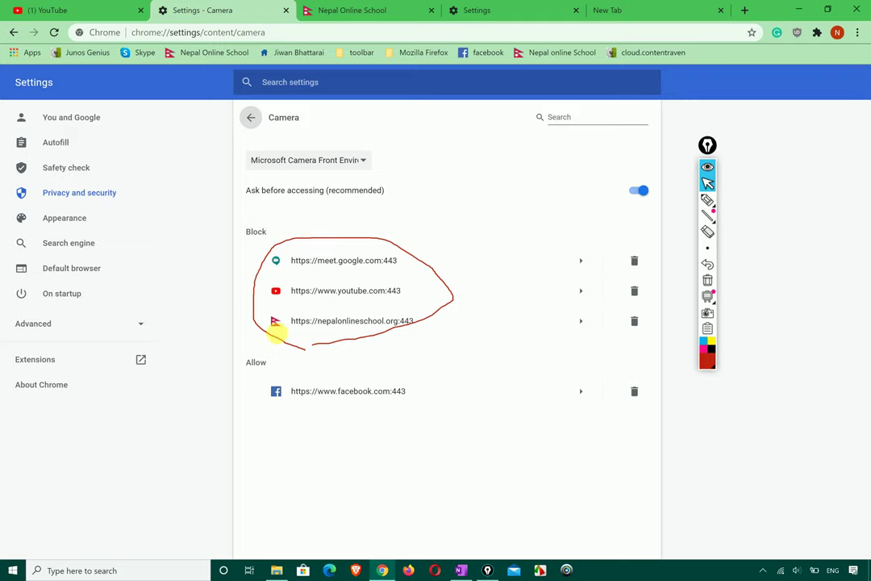
pyautogui.click(355, 320)
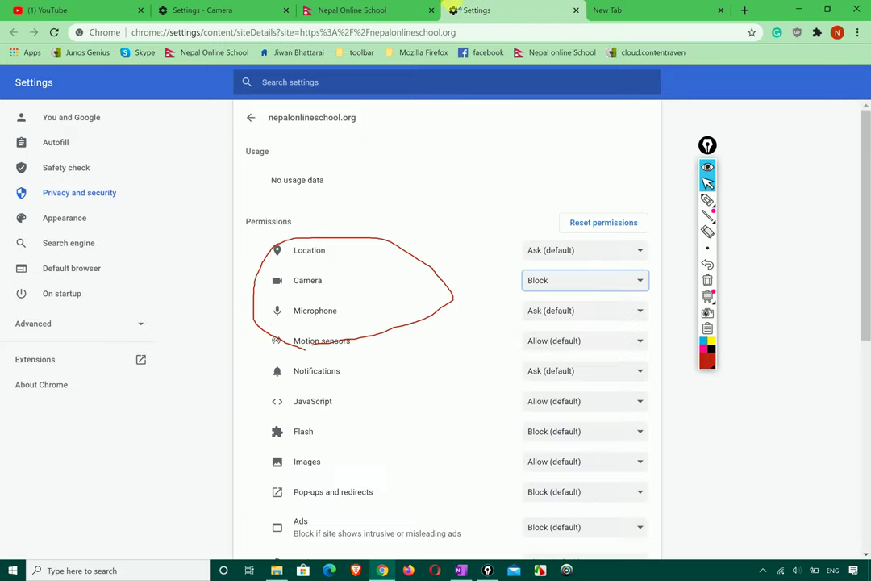
# Open the site settings of nepalonlineschool.org from its site information again and look through its permission list.
pyautogui.click(352, 10)
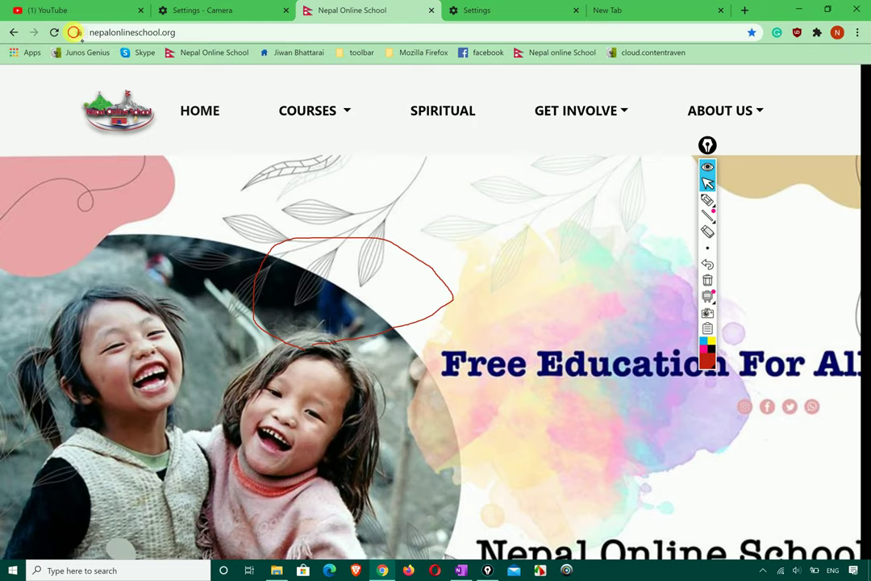
pyautogui.click(73, 32)
pyautogui.click(116, 218)
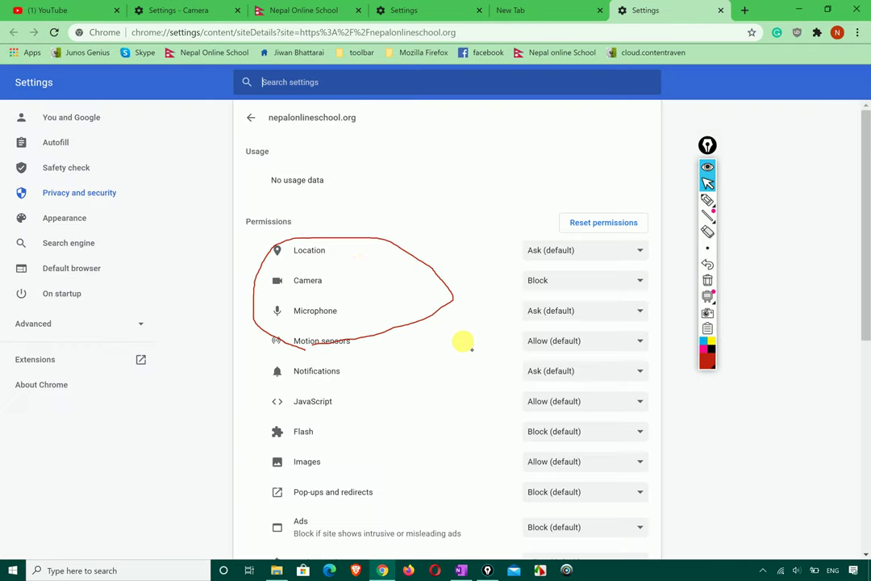
pyautogui.scroll(-5, 472, 348)
pyautogui.scroll(5, 464, 343)
# Close the settings tabs and the Nepal Online School tab, and bring up an empty new tab beside YouTube.
pyautogui.click(198, 15)
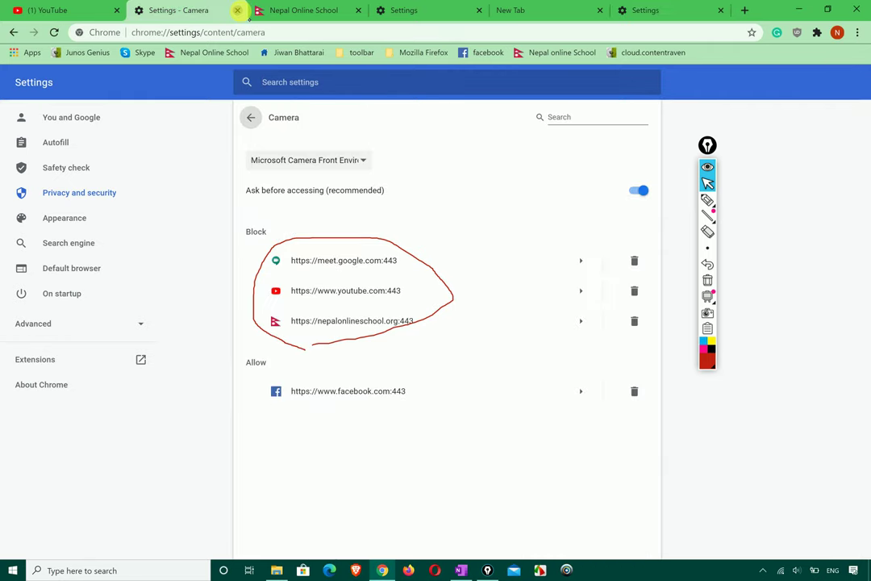
pyautogui.click(237, 10)
pyautogui.click(240, 10)
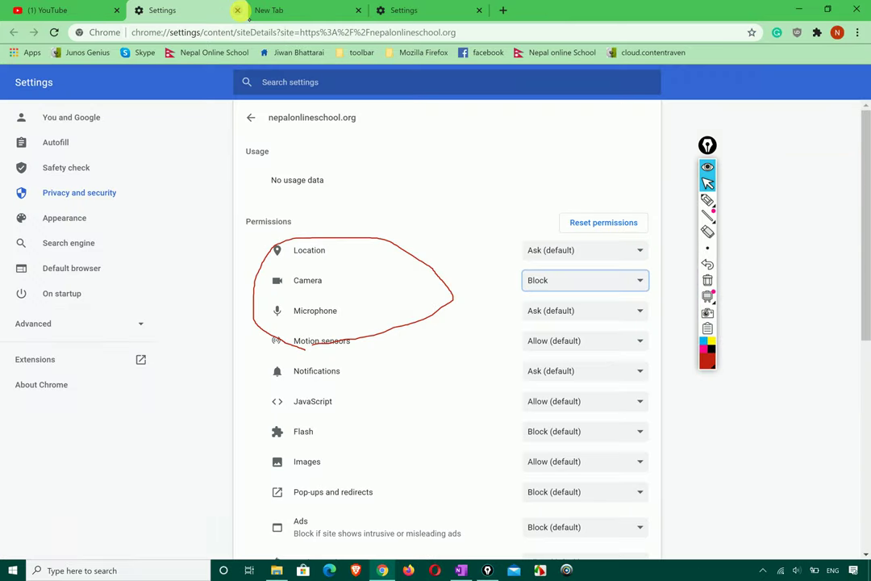
pyautogui.click(237, 10)
pyautogui.click(237, 10)
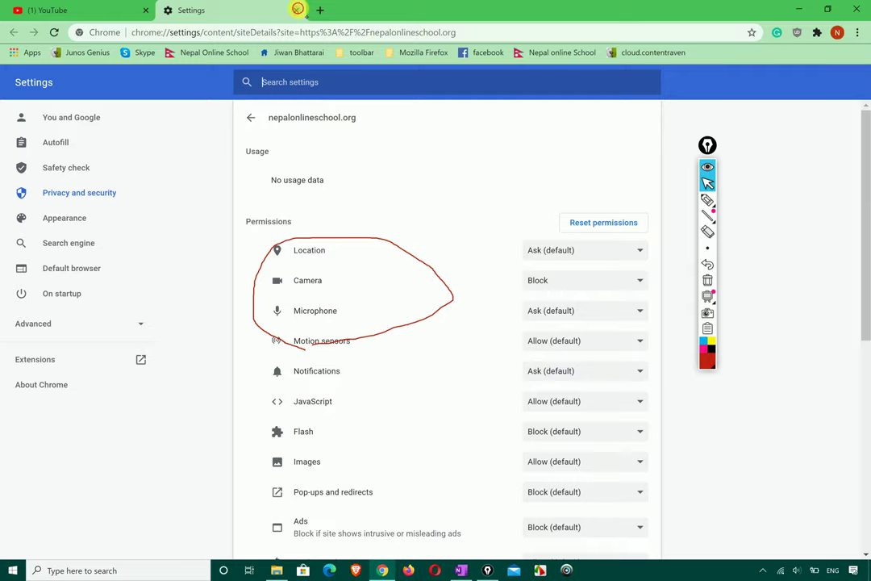
pyautogui.click(297, 9)
pyautogui.click(165, 9)
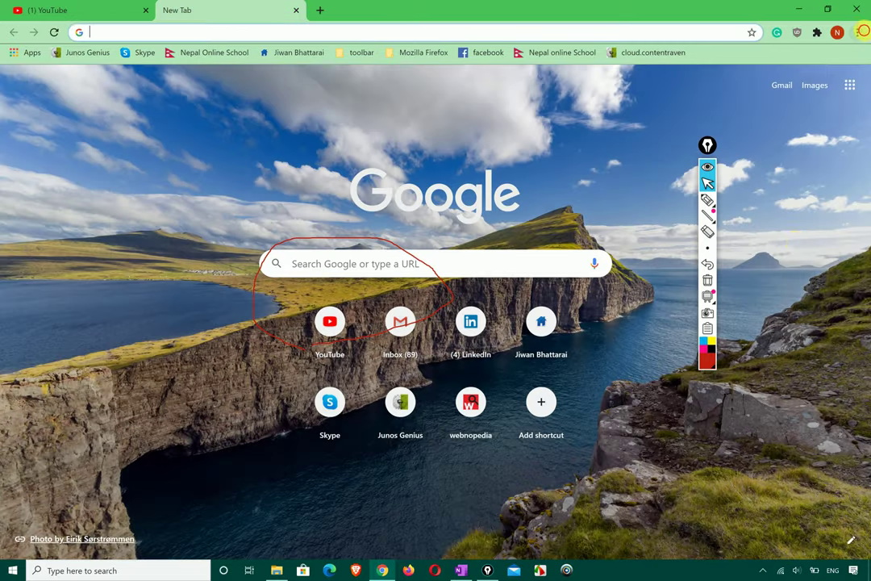
# Open the browser's Settings, clear the red drawing from the screen and look through the page to the Appearance section.
pyautogui.click(857, 32)
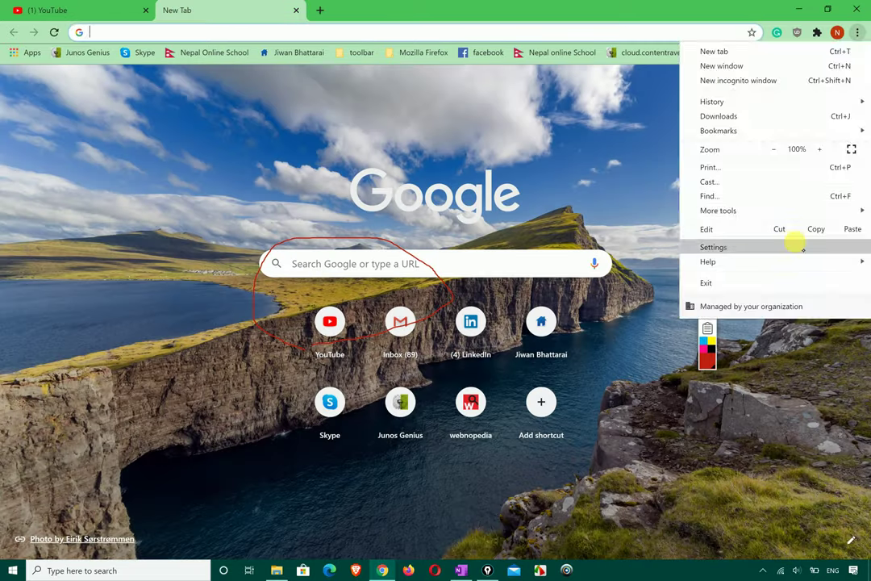
pyautogui.click(795, 244)
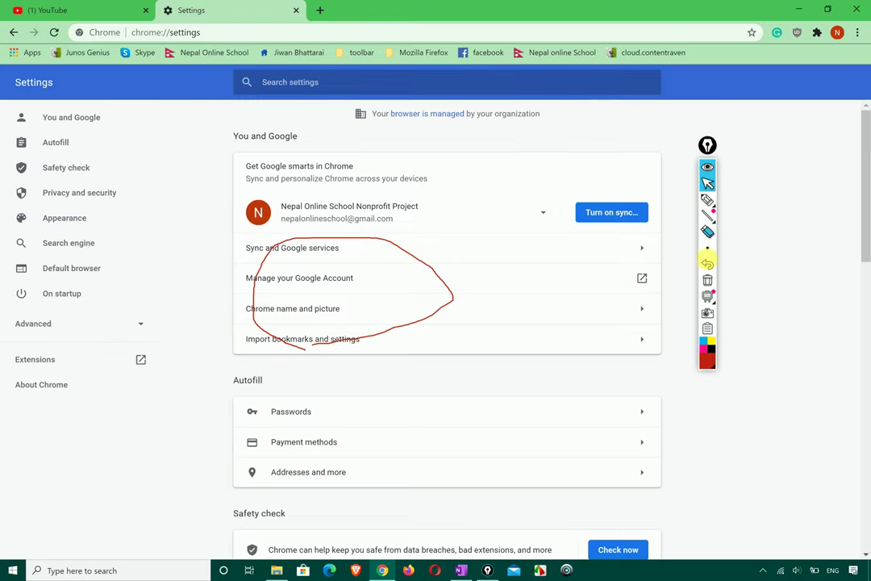
pyautogui.click(708, 280)
pyautogui.scroll(-5, 598, 290)
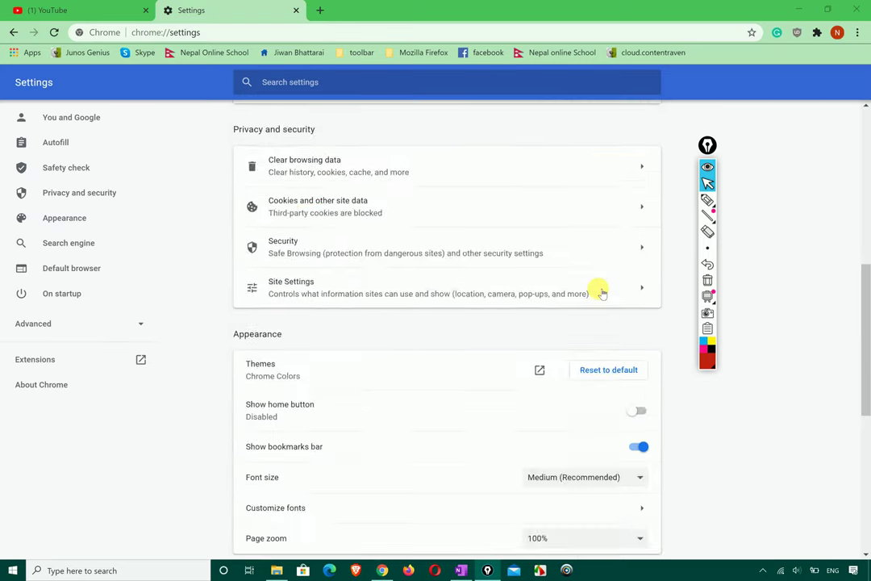
pyautogui.scroll(-5, 601, 292)
pyautogui.scroll(2, 601, 294)
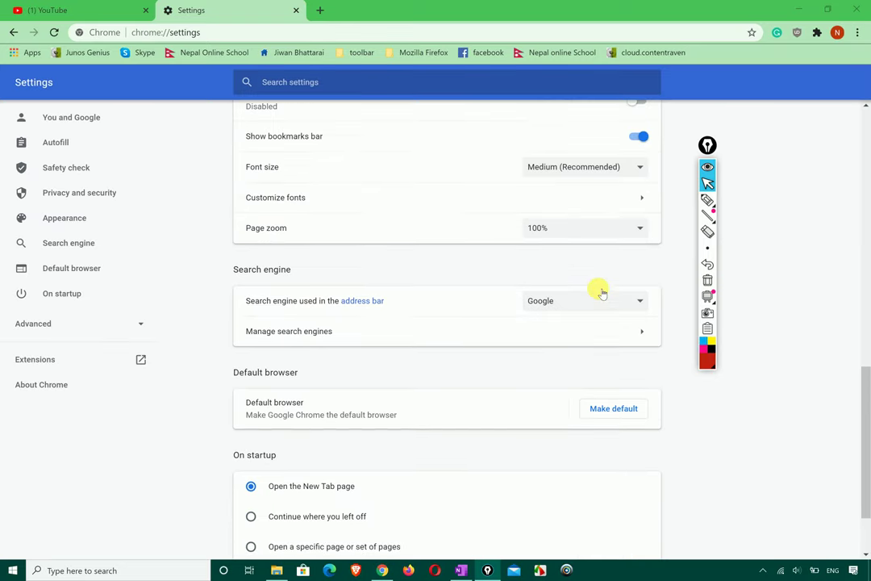
pyautogui.scroll(4, 600, 289)
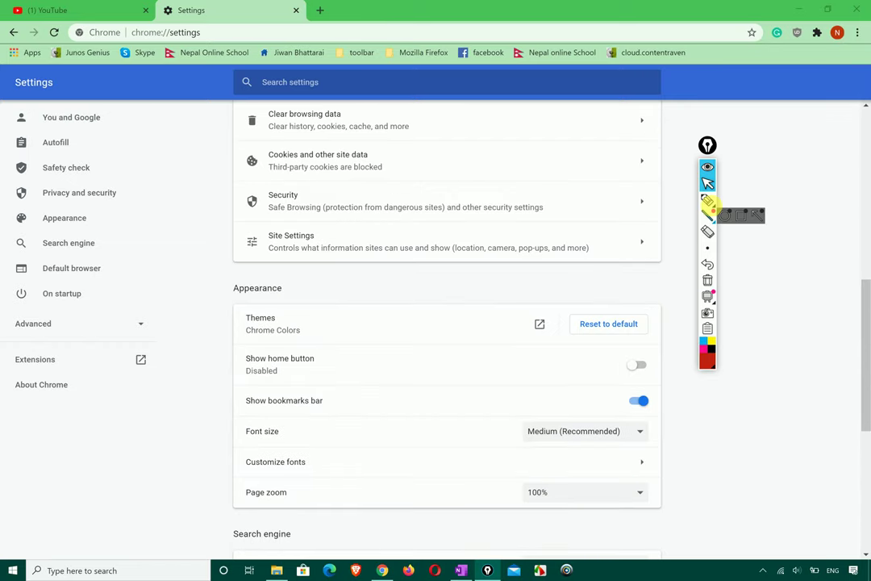
# Mark Site Settings with a red tick and the Appearance heading with a red stroke, and leave drawing mode.
pyautogui.click(708, 200)
pyautogui.moveTo(208, 245); pyautogui.dragTo(296, 220)
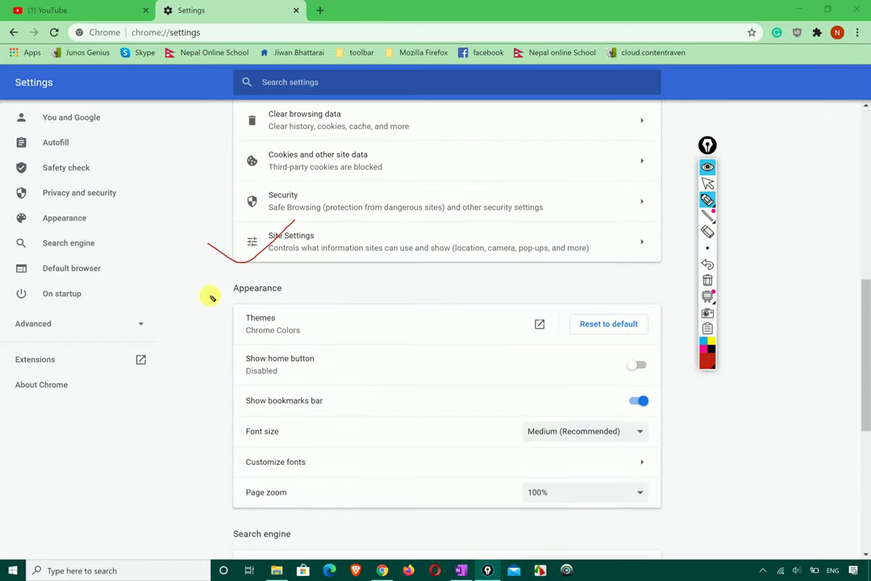
pyautogui.moveTo(210, 293); pyautogui.dragTo(278, 277)
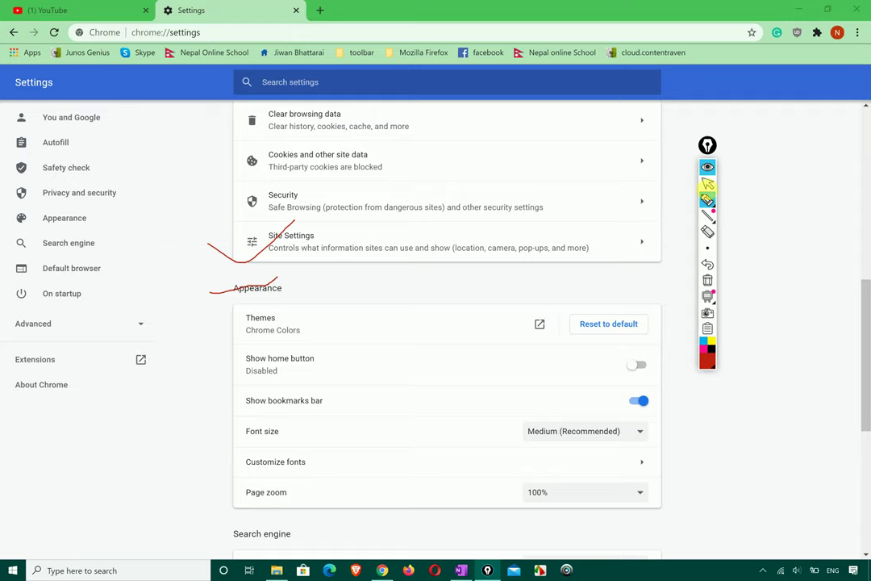
pyautogui.click(710, 184)
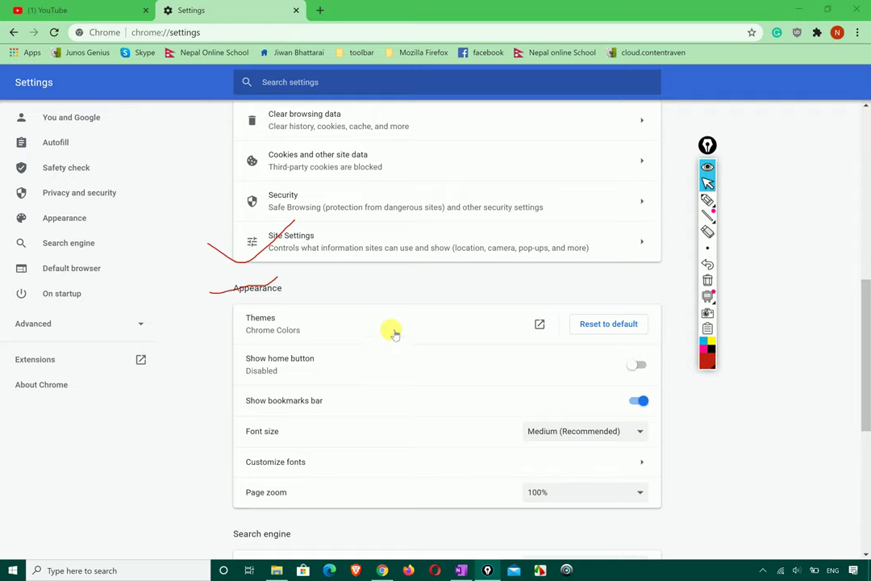
# Open the themes in the Chrome Web Store from Appearance, clear the red marks and browse the offered themes.
pyautogui.click(540, 323)
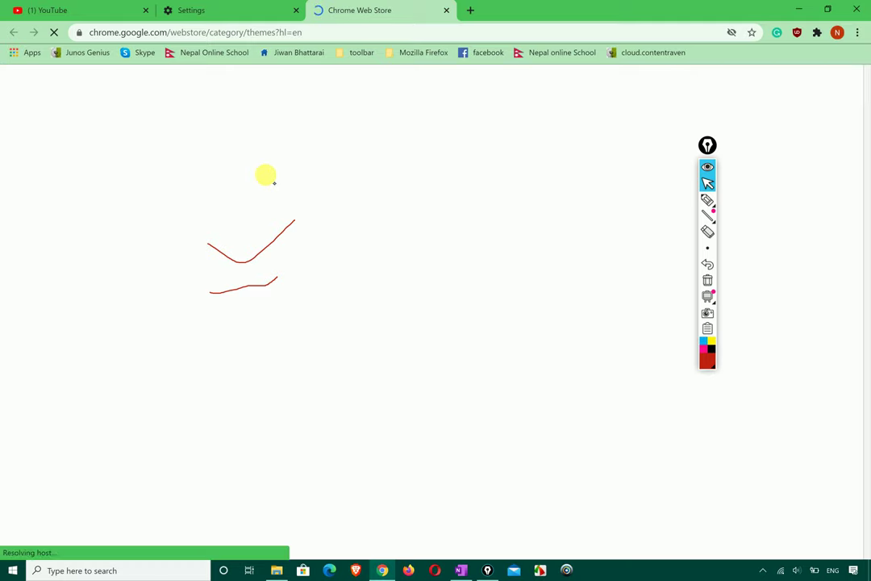
pyautogui.click(708, 280)
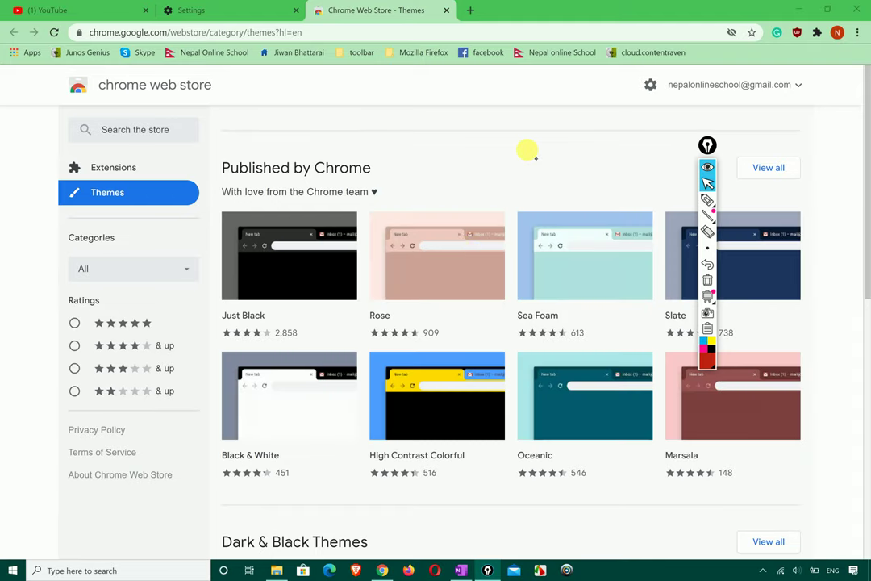
pyautogui.scroll(-3, 473, 210)
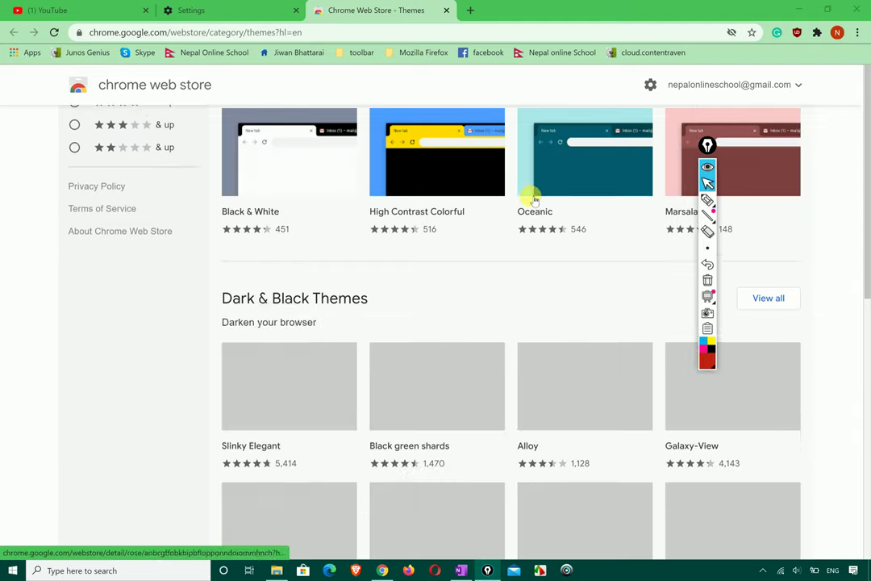
pyautogui.scroll(2, 528, 199)
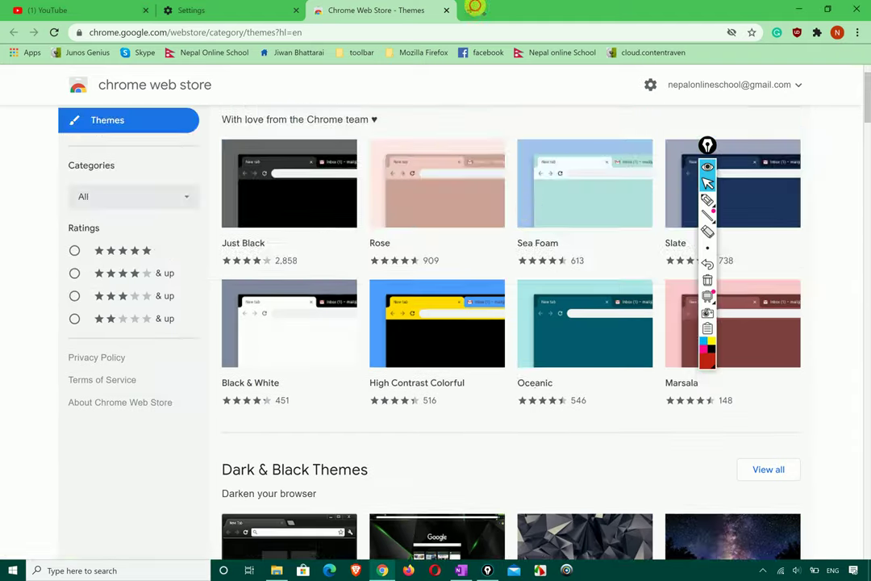
# Open a new tab, circle its customize pencil in yellow with the pen and leave drawing mode.
pyautogui.click(471, 10)
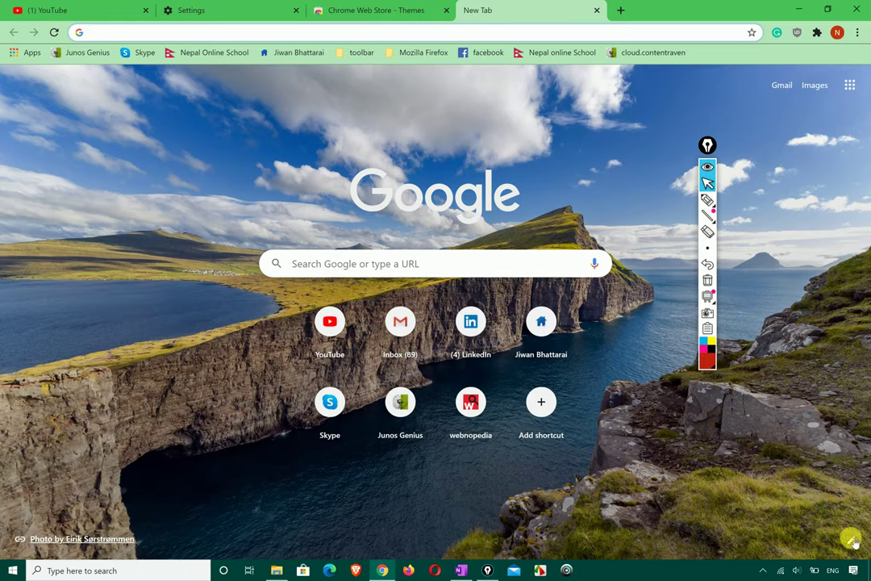
pyautogui.click(707, 353)
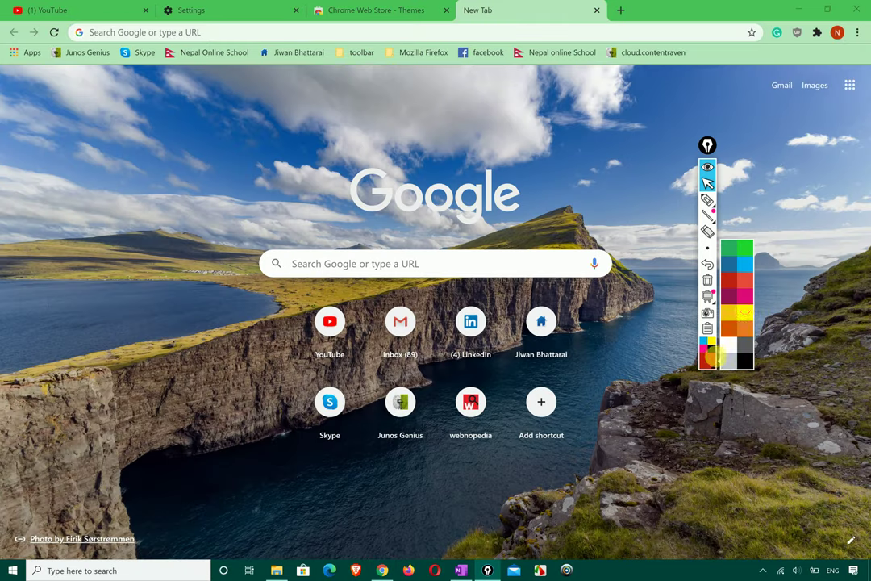
pyautogui.click(743, 309)
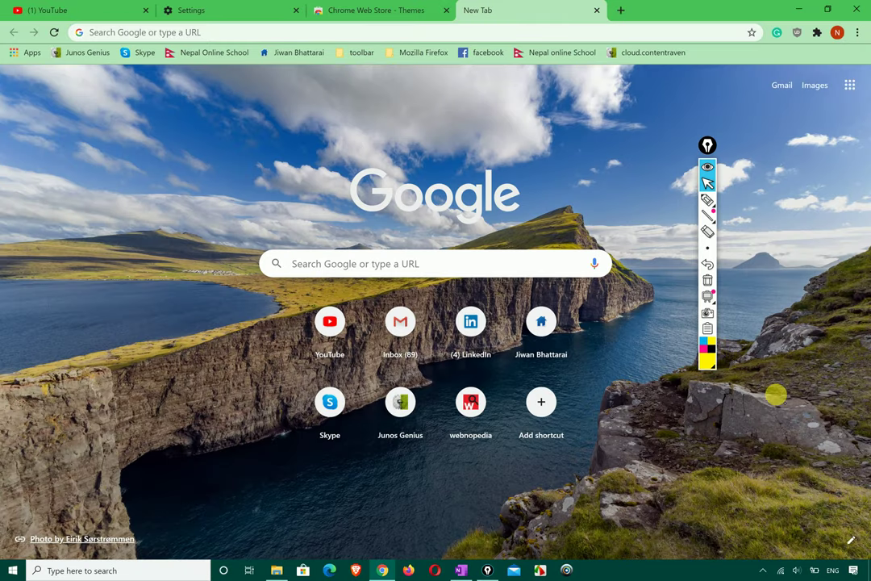
pyautogui.click(707, 200)
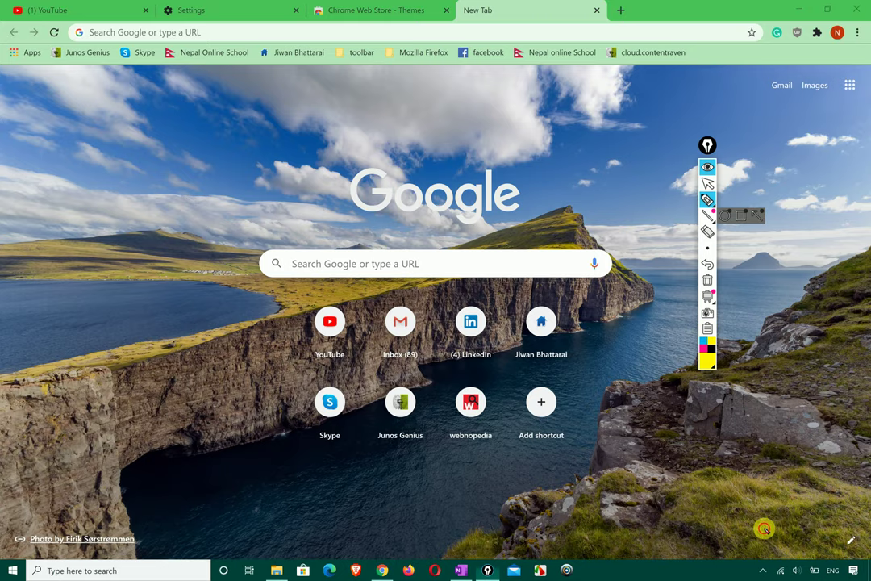
pyautogui.moveTo(764, 528)
pyautogui.mouseDown()
pyautogui.moveTo(844, 502)
pyautogui.moveTo(759, 535)
pyautogui.mouseUp()
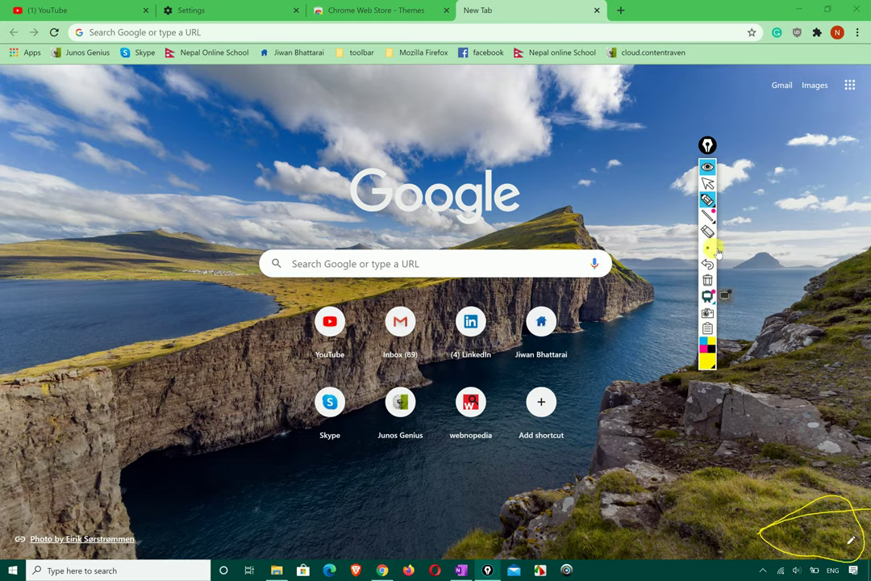
pyautogui.moveTo(708, 203)
pyautogui.click(707, 183)
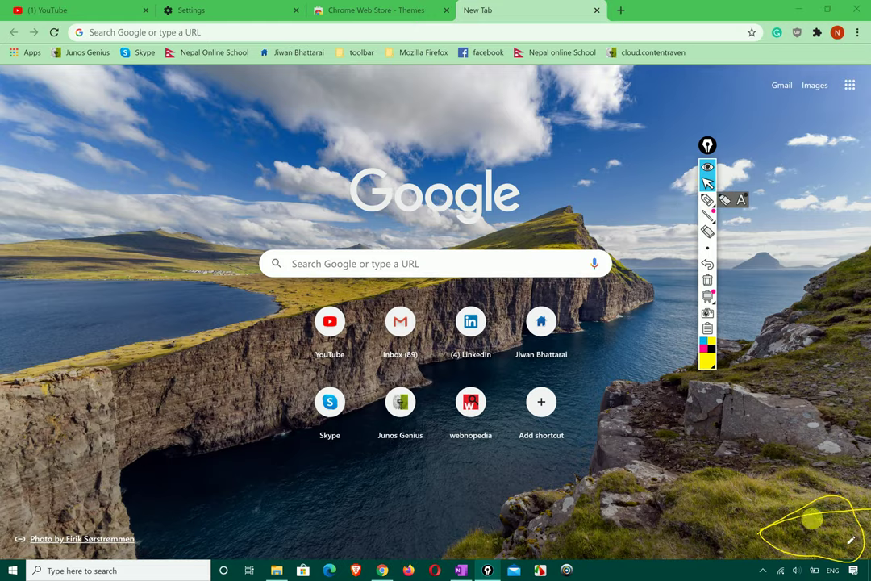
# Customize the new tab page's color and theme with the white-and-yellow preset and apply it.
pyautogui.click(854, 544)
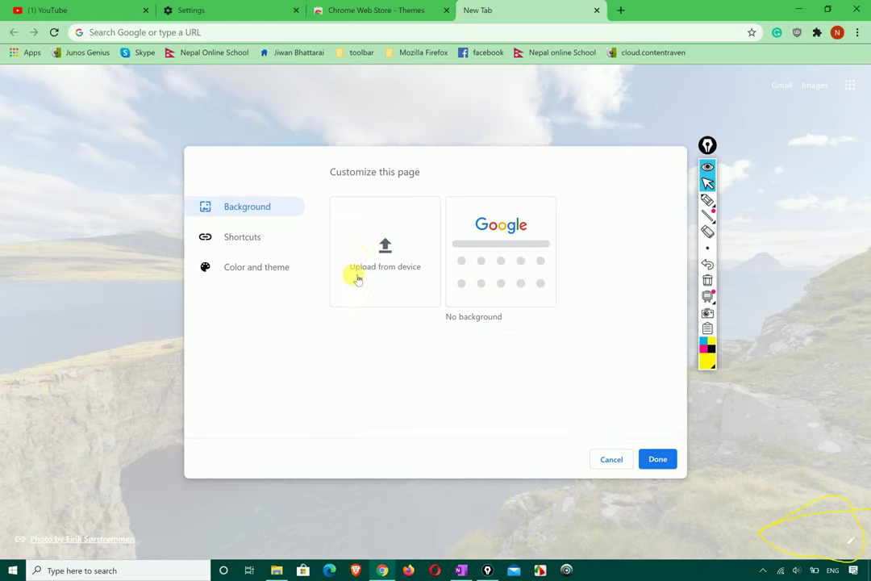
pyautogui.click(254, 267)
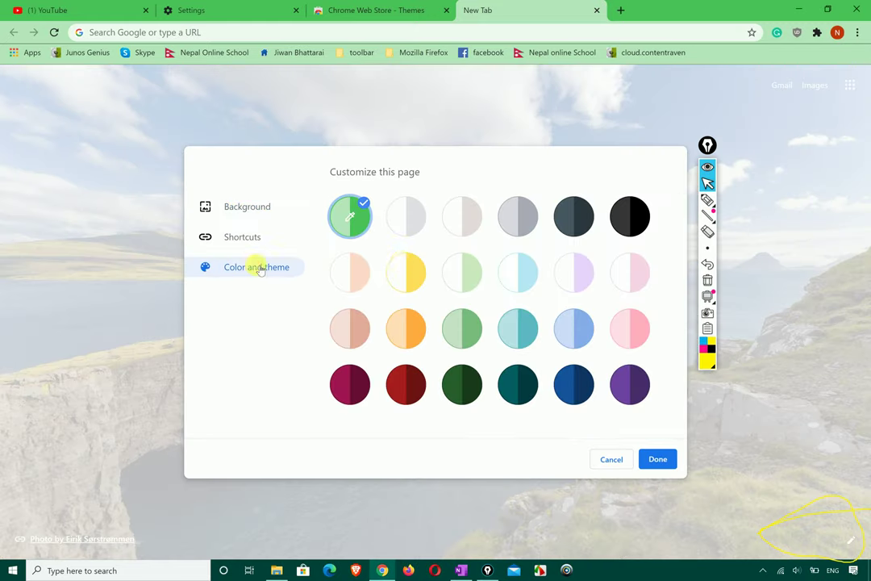
pyautogui.click(411, 274)
pyautogui.click(357, 219)
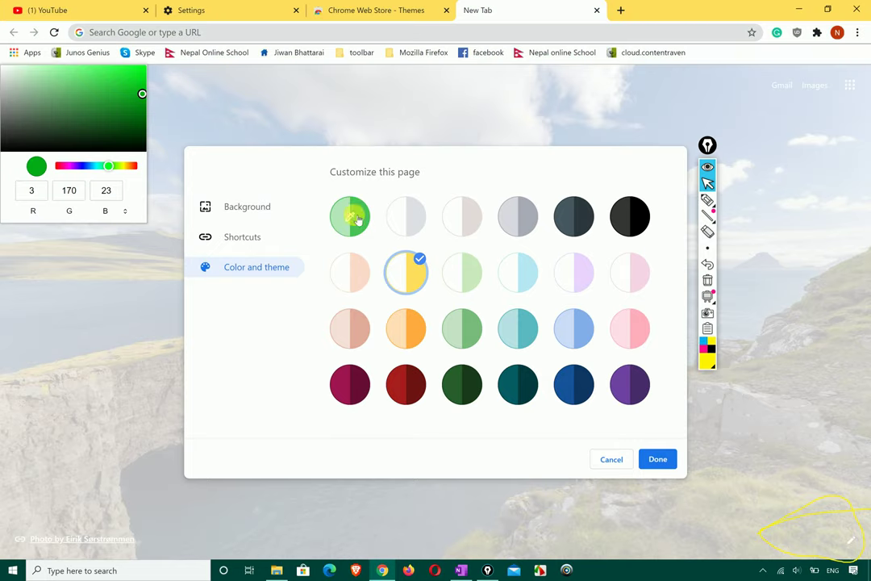
pyautogui.click(658, 459)
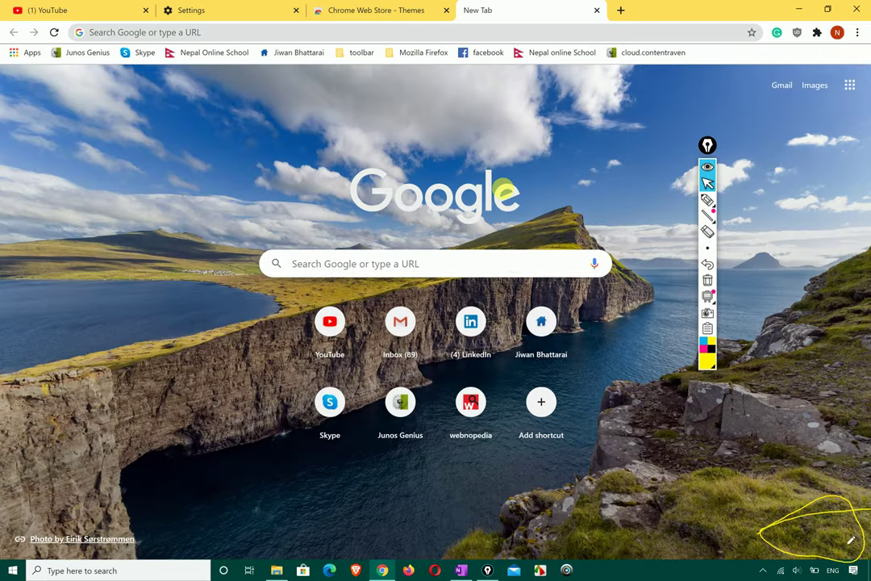
# Customize the browser's color and theme with a custom green of RGB 66, 195, 19 and apply it.
pyautogui.click(849, 540)
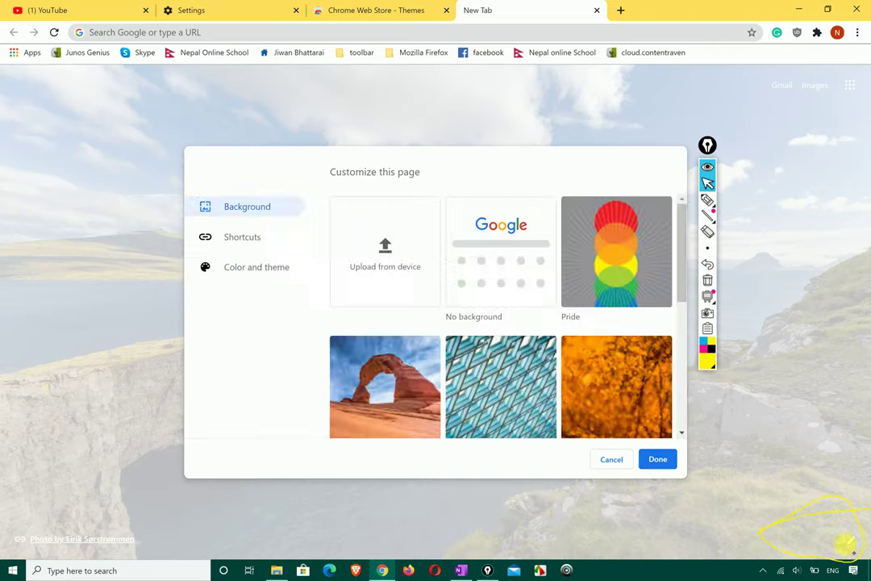
pyautogui.click(251, 267)
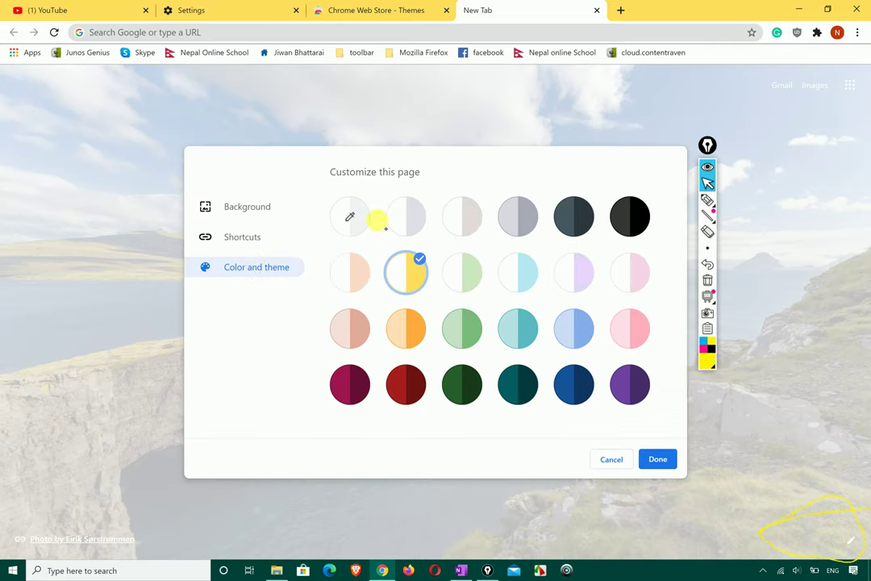
pyautogui.click(360, 218)
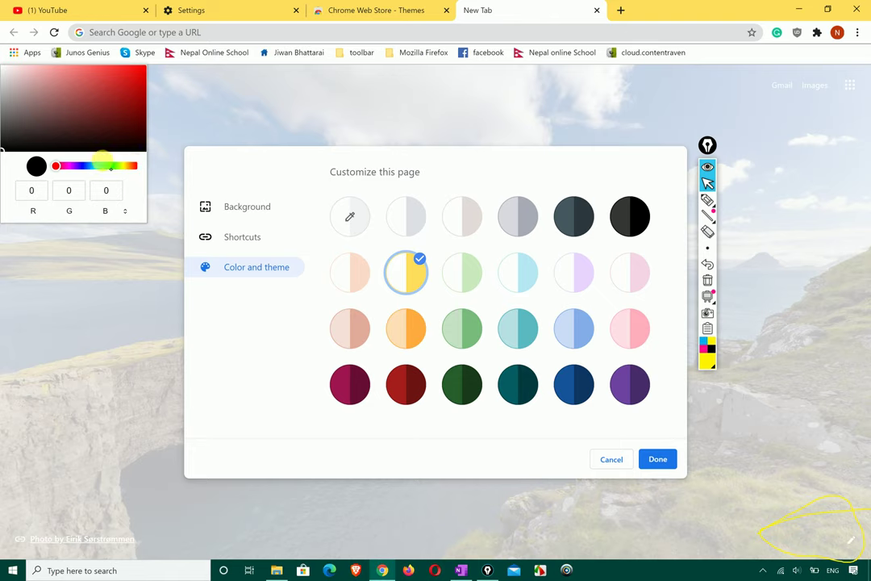
pyautogui.click(106, 166)
pyautogui.moveTo(128, 82)
pyautogui.mouseDown()
pyautogui.moveTo(129, 110)
pyautogui.moveTo(128, 71)
pyautogui.moveTo(131, 86)
pyautogui.mouseUp()
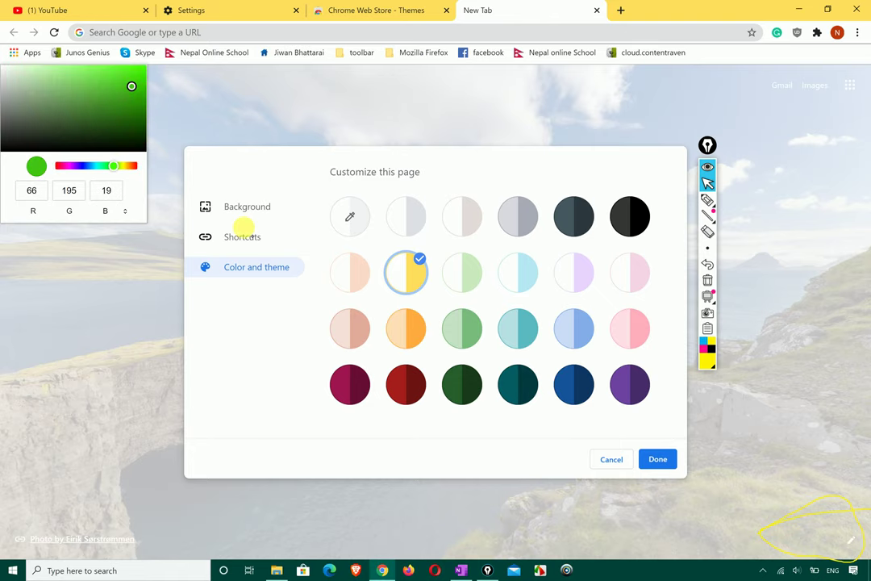
pyautogui.click(656, 460)
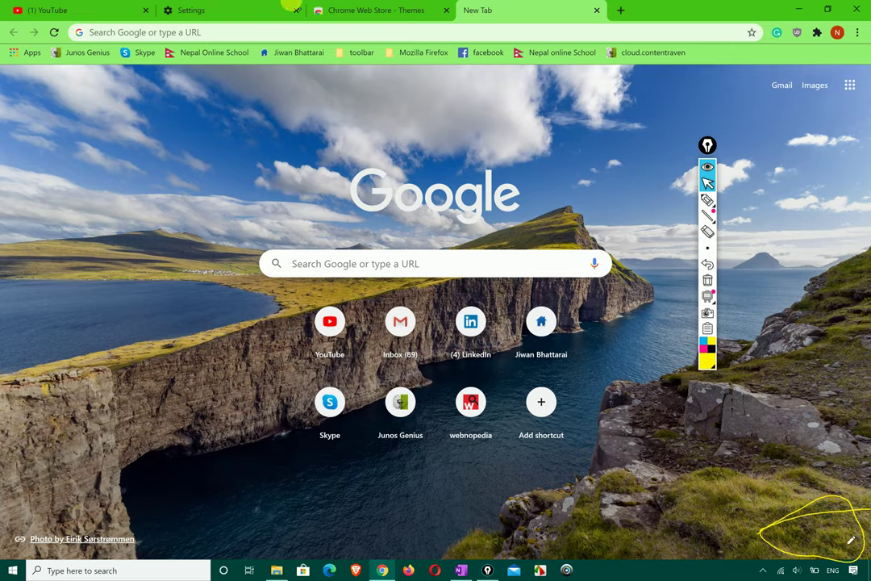
# Return to the Settings page and circle the browser's navigation buttons with a thick red pen.
pyautogui.click(286, 7)
pyautogui.scroll(-1, 317, 275)
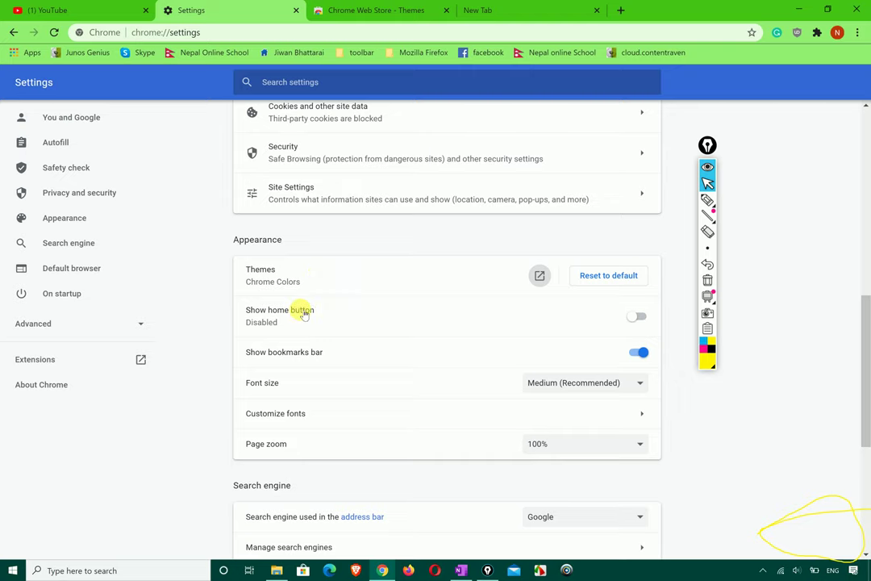
pyautogui.click(708, 200)
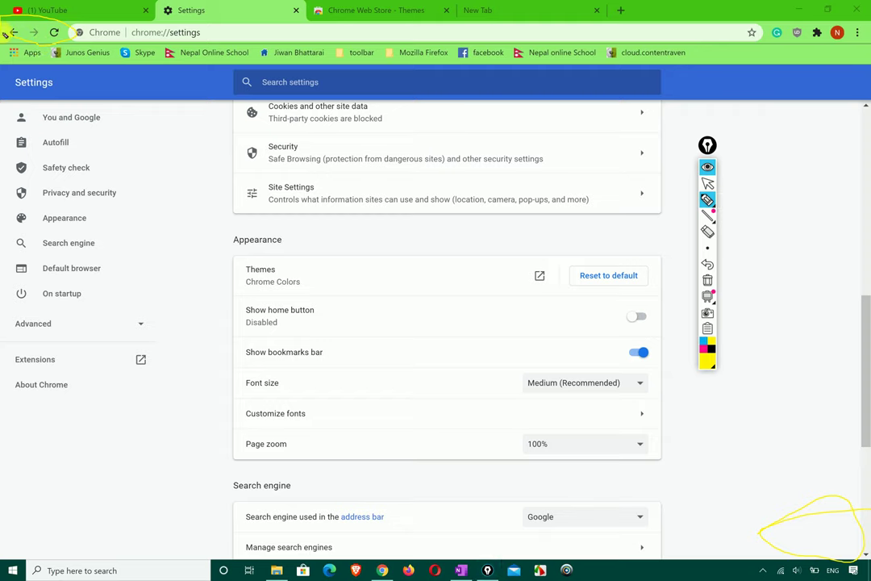
pyautogui.click(707, 359)
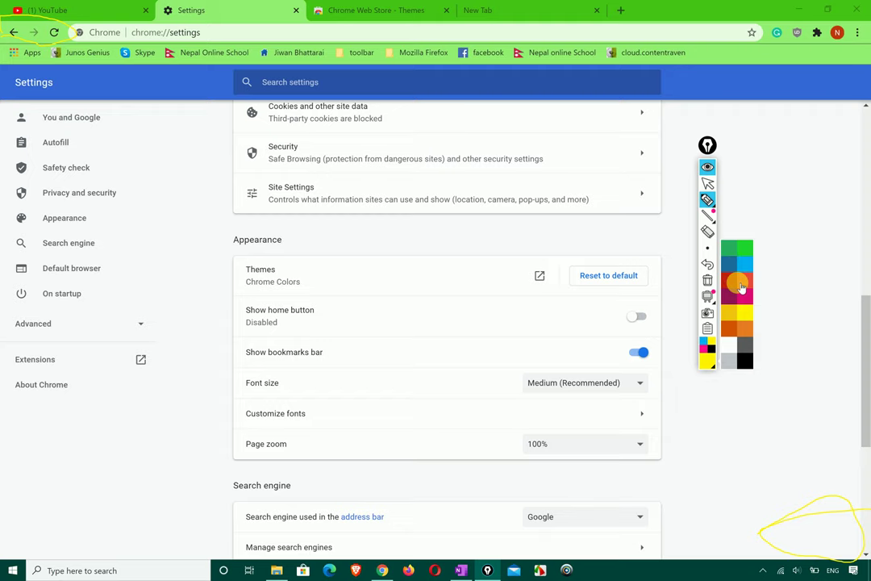
pyautogui.click(742, 286)
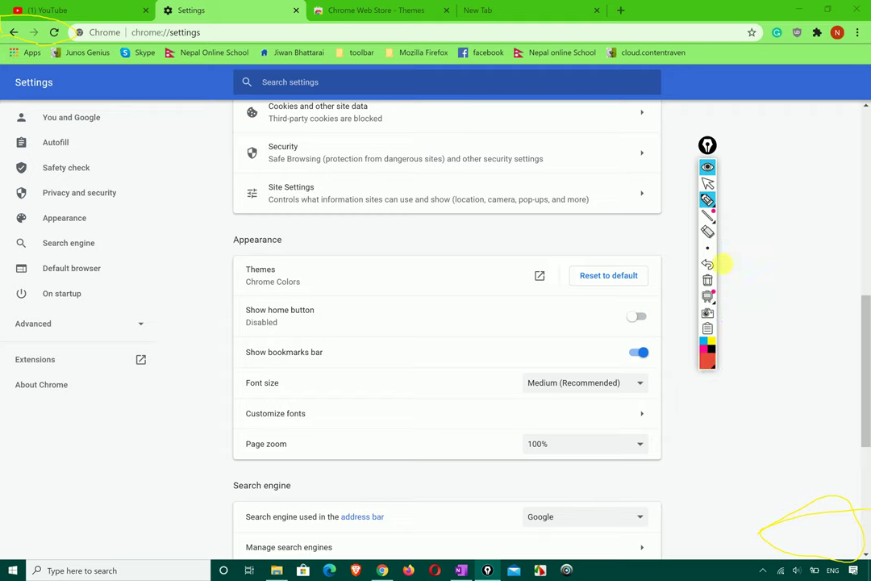
pyautogui.click(707, 247)
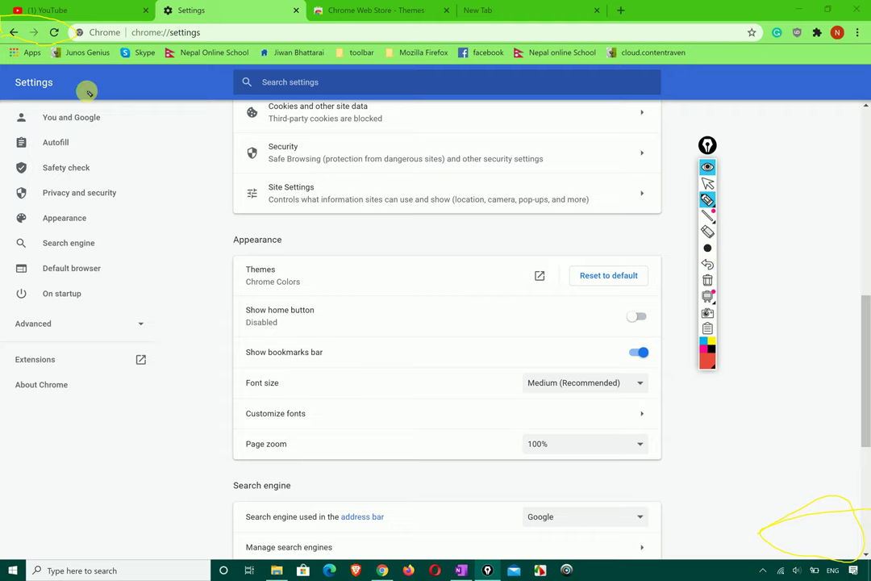
pyautogui.moveTo(10, 33)
pyautogui.mouseDown()
pyautogui.moveTo(76, 41)
pyautogui.moveTo(5, 26)
pyautogui.moveTo(12, 54)
pyautogui.mouseUp()
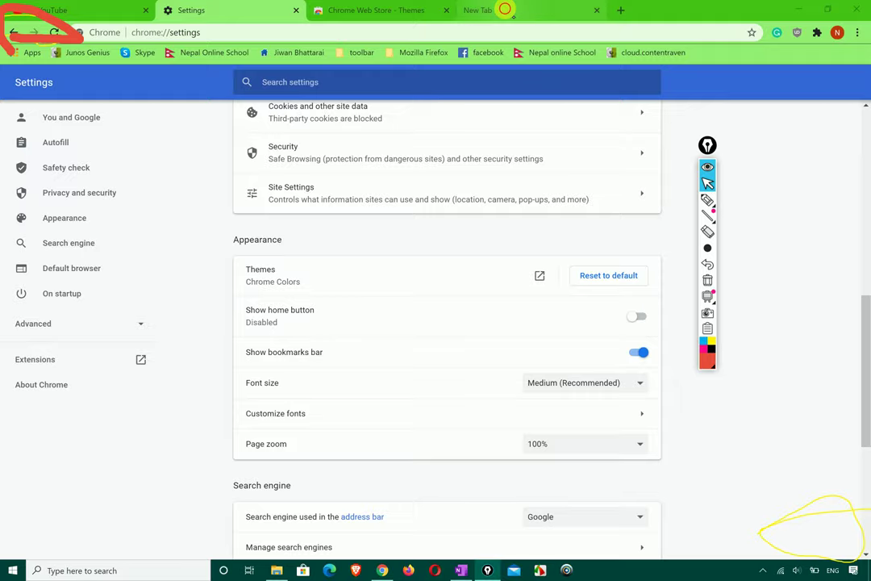
# Open the Customise Firefox bookmark in the new tab and follow its Having problems section to the Refresh Firefox article.
pyautogui.click(505, 10)
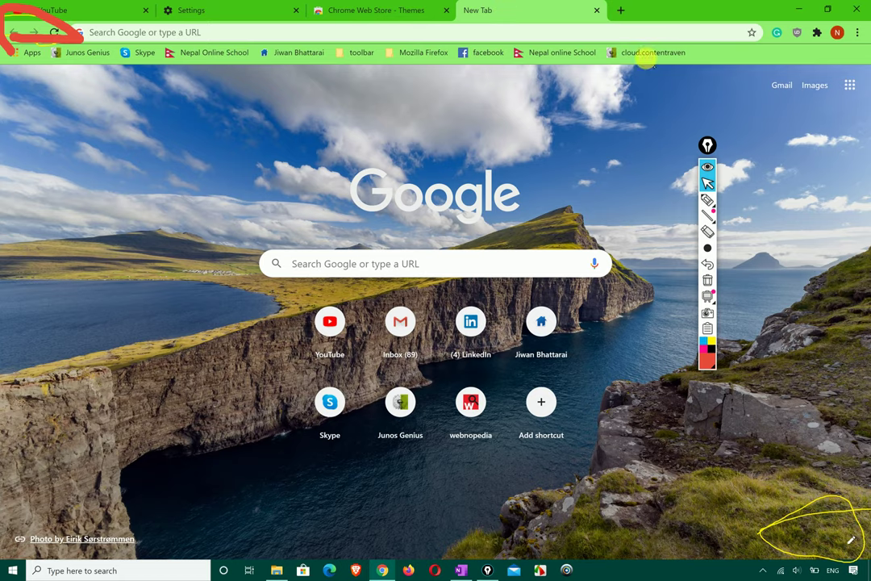
pyautogui.click(418, 53)
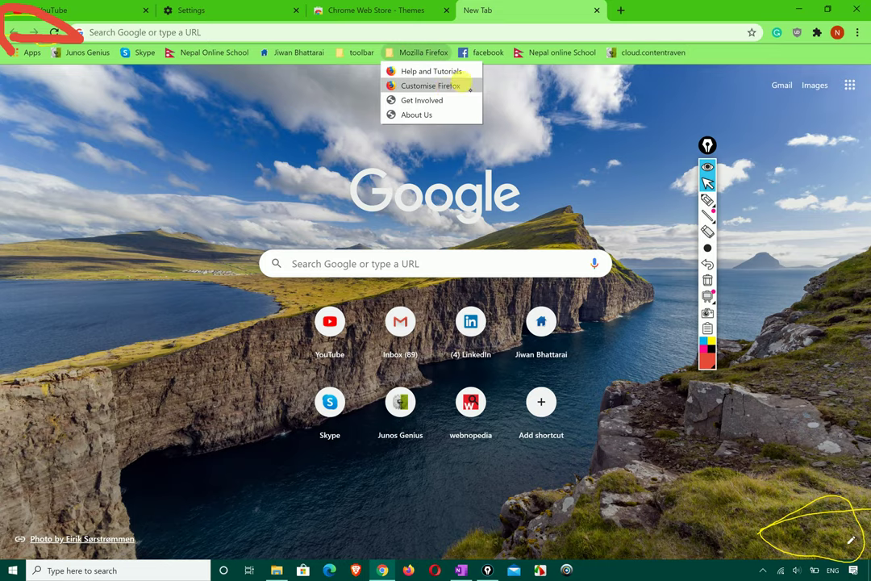
pyautogui.click(444, 86)
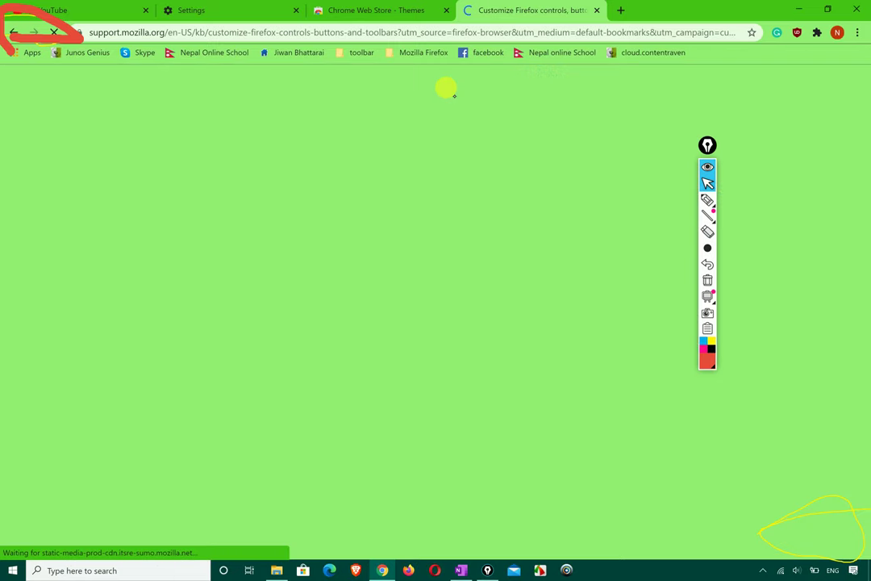
pyautogui.scroll(-5, 305, 294)
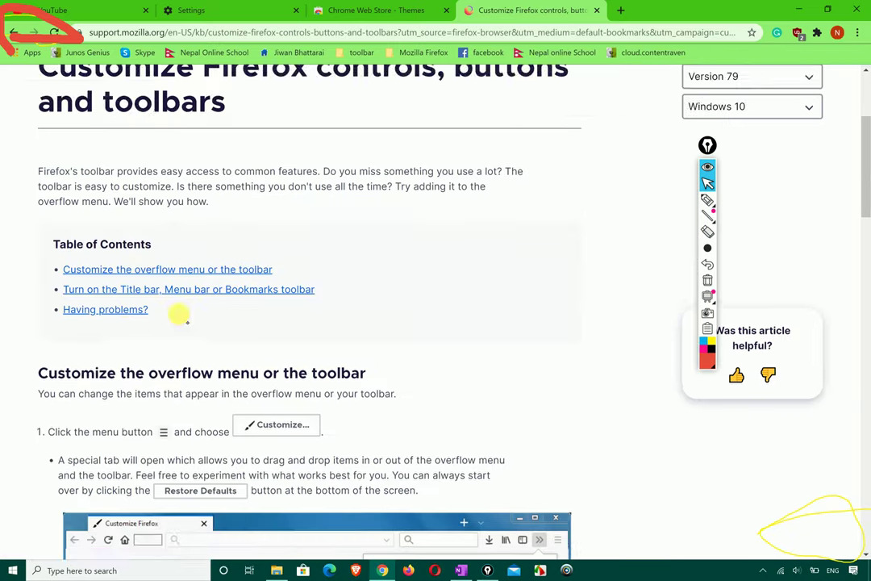
pyautogui.click(125, 305)
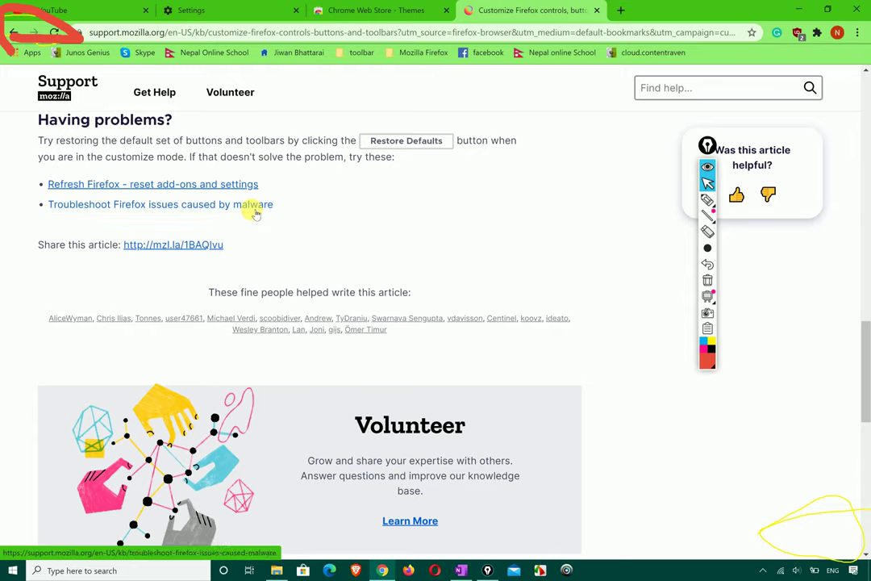
pyautogui.click(176, 185)
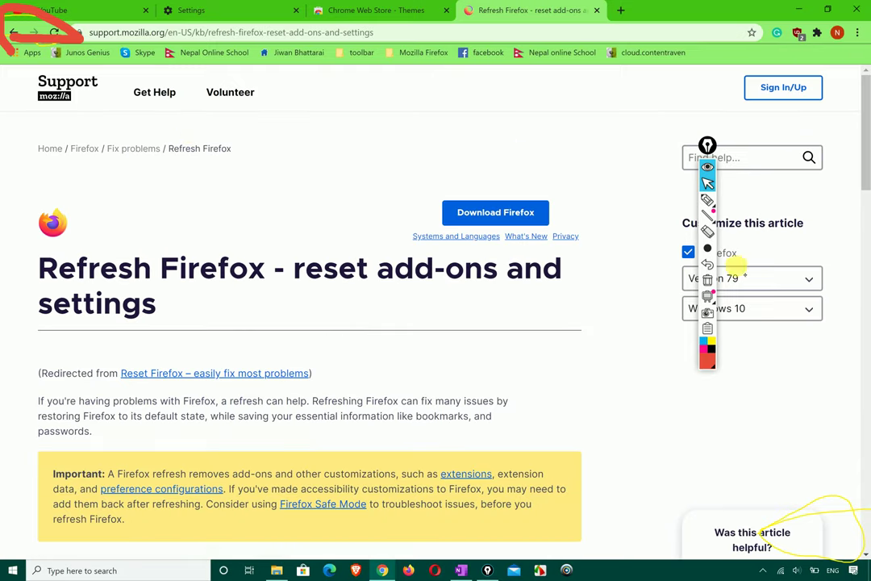
# Clear all pen marks, circle the navigation buttons again in red and leave drawing mode.
pyautogui.click(707, 280)
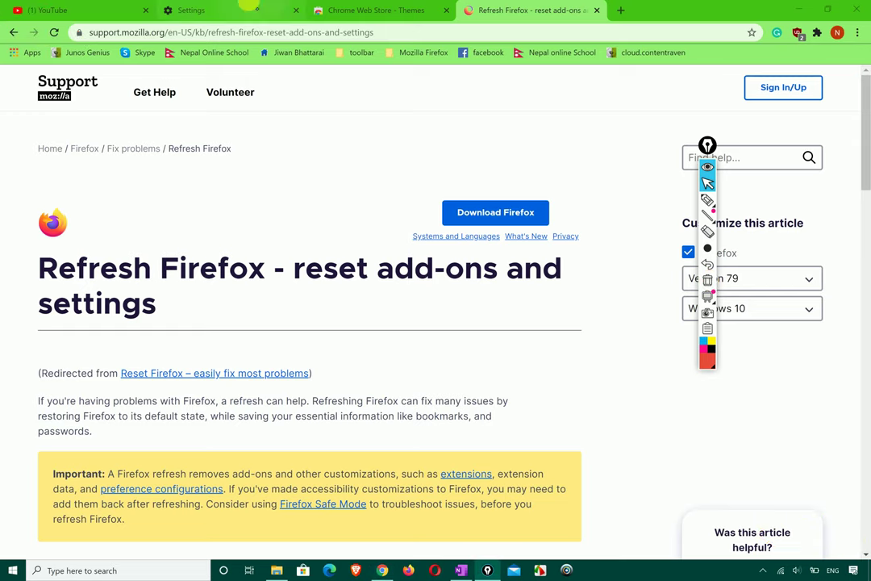
pyautogui.click(707, 200)
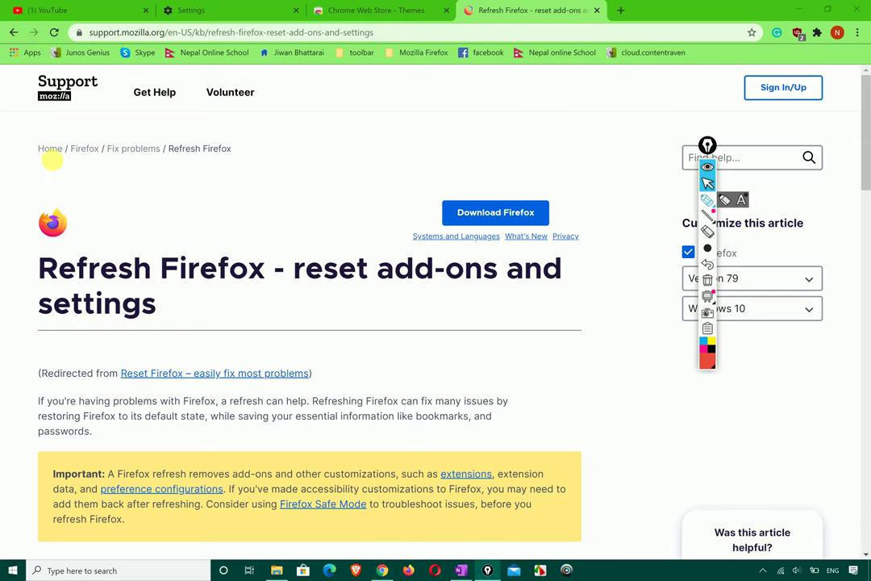
pyautogui.moveTo(87, 39)
pyautogui.mouseDown()
pyautogui.moveTo(4, 20)
pyautogui.moveTo(10, 37)
pyautogui.mouseUp()
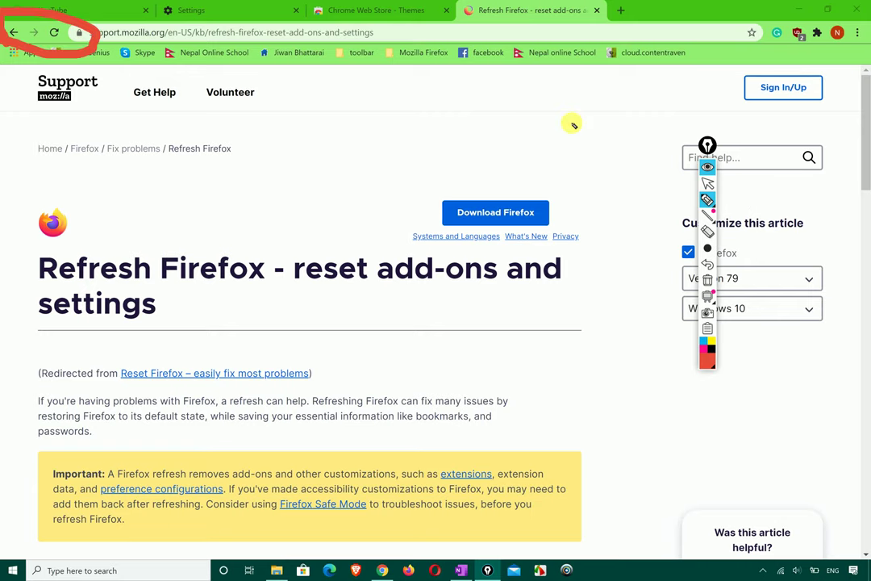
pyautogui.click(707, 184)
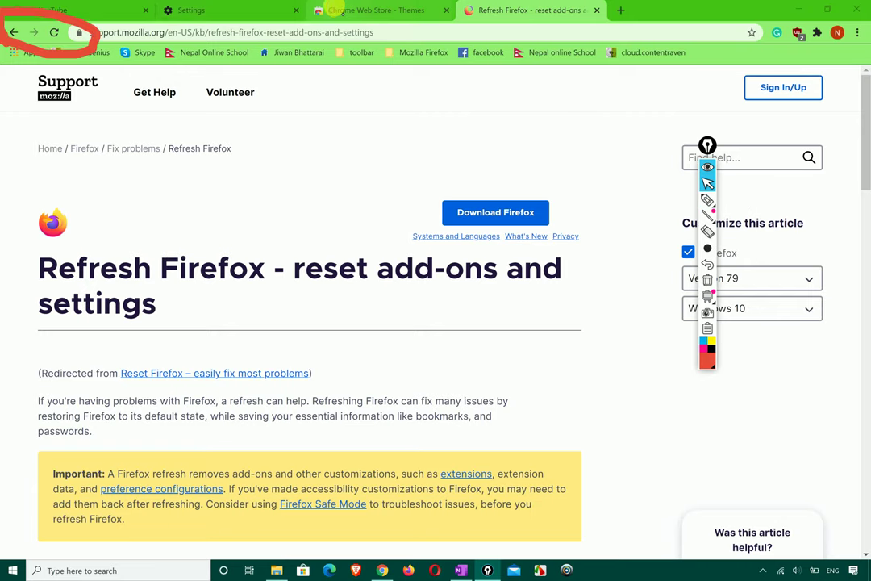
# Enable the home button in the Appearance settings and try it from the Refresh Firefox article.
pyautogui.click(180, 10)
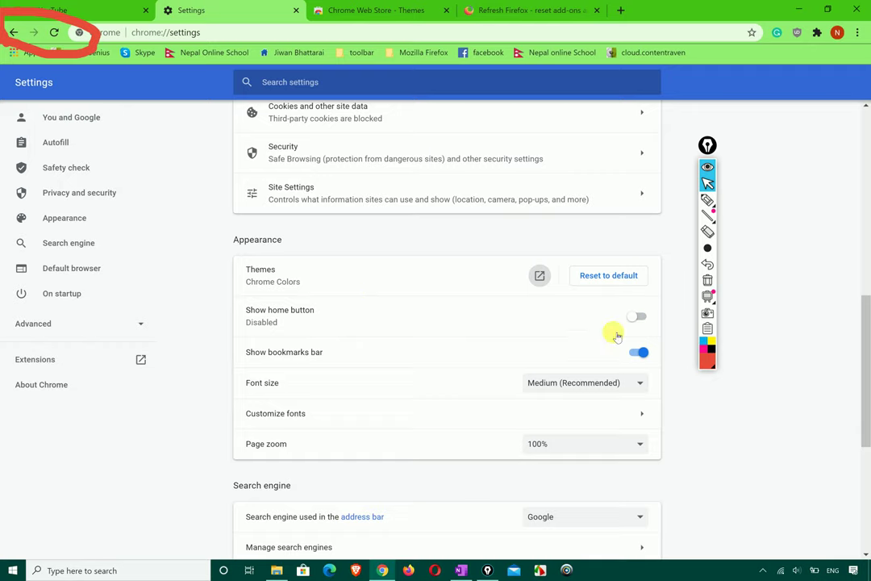
pyautogui.click(638, 316)
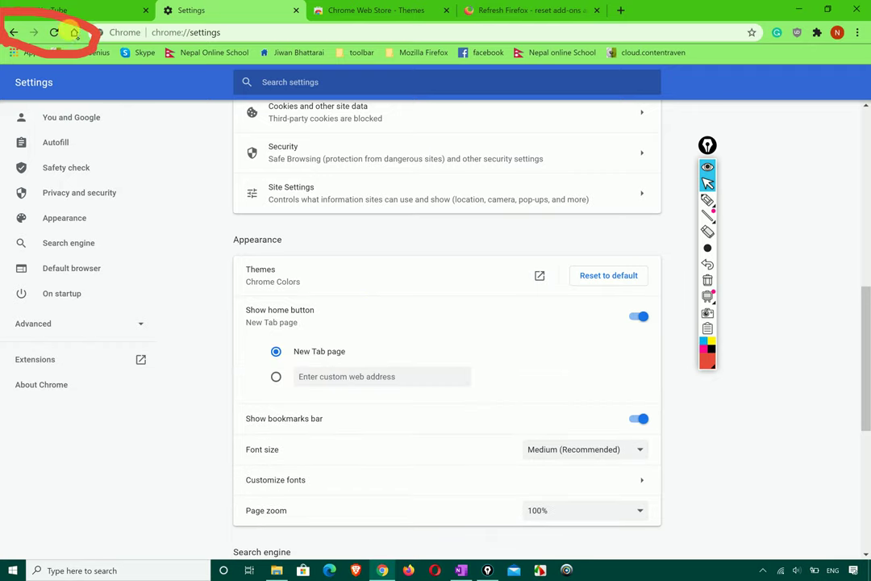
pyautogui.click(496, 10)
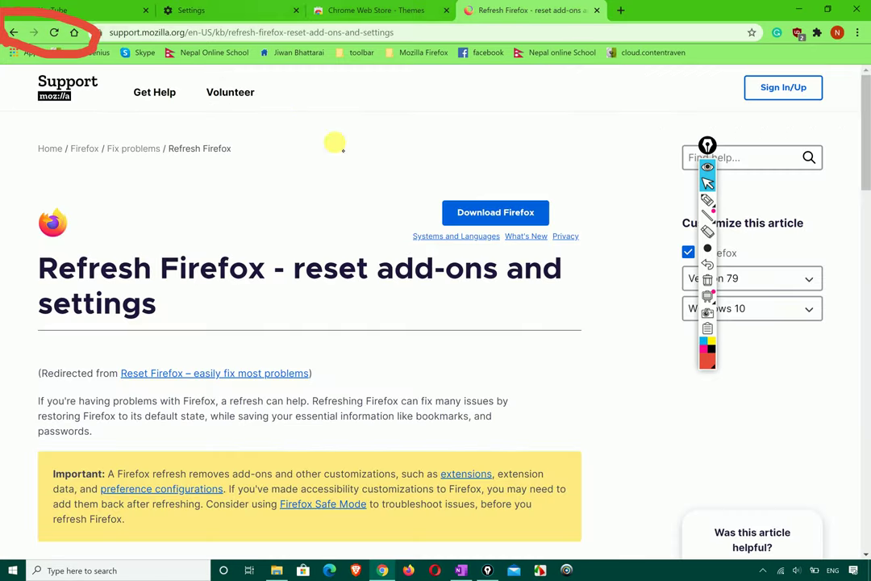
pyautogui.click(73, 33)
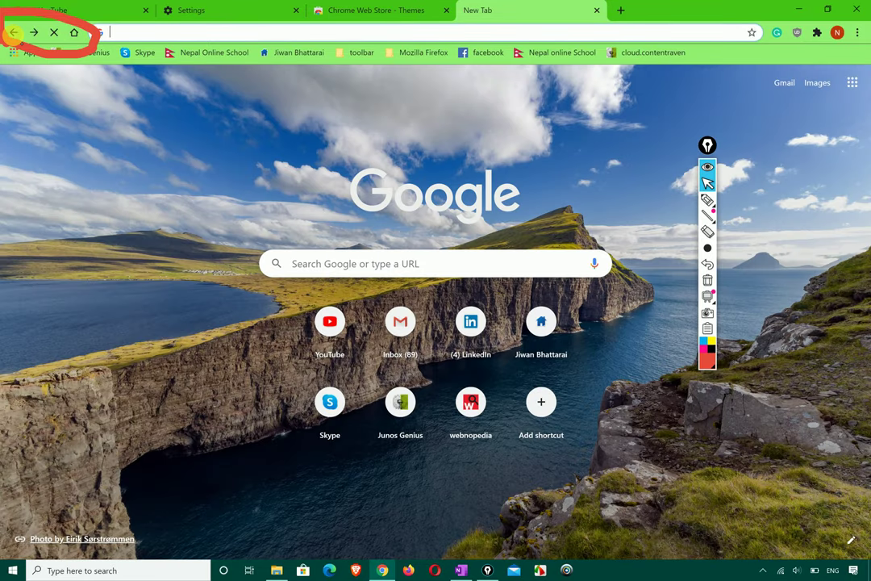
pyautogui.click(14, 33)
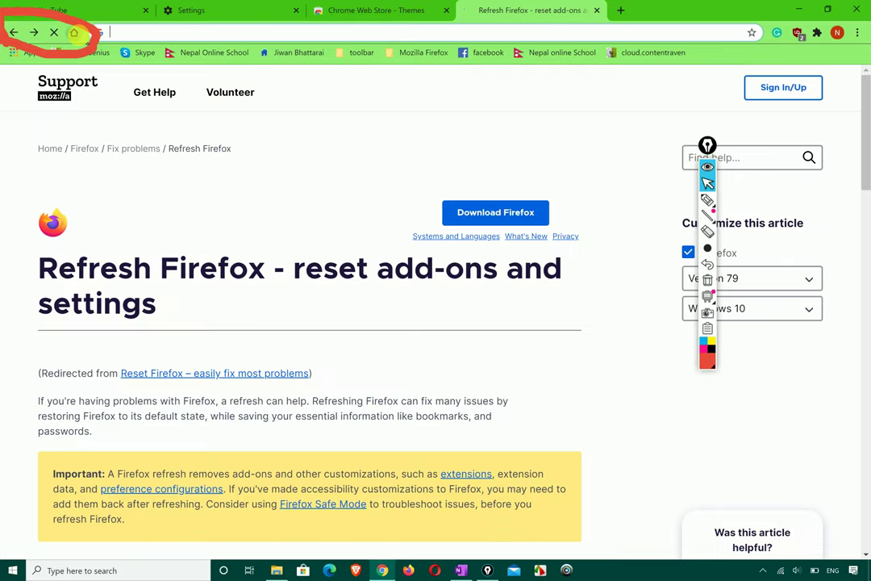
pyautogui.click(74, 32)
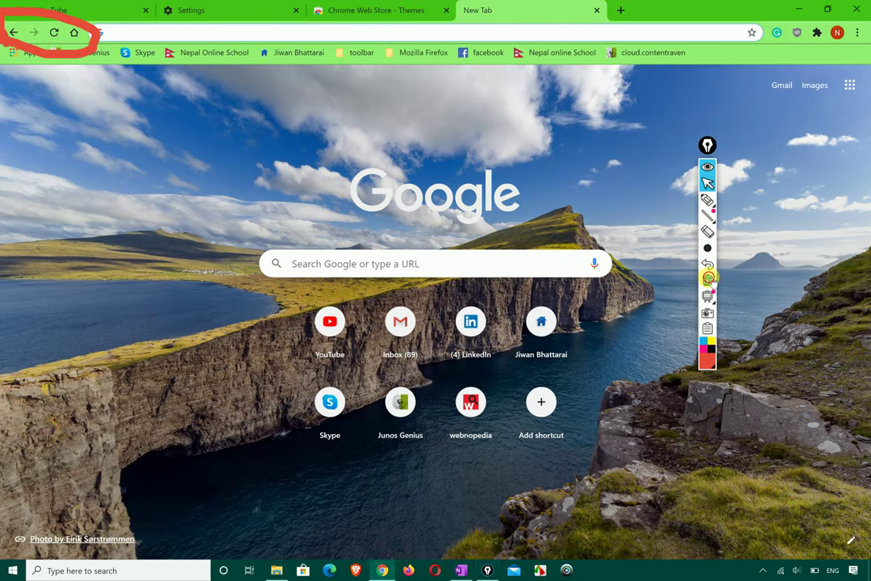
# Clear the red marks, circle the bookmarks bar in red on the Settings page and leave drawing mode.
pyautogui.click(708, 278)
pyautogui.click(252, 7)
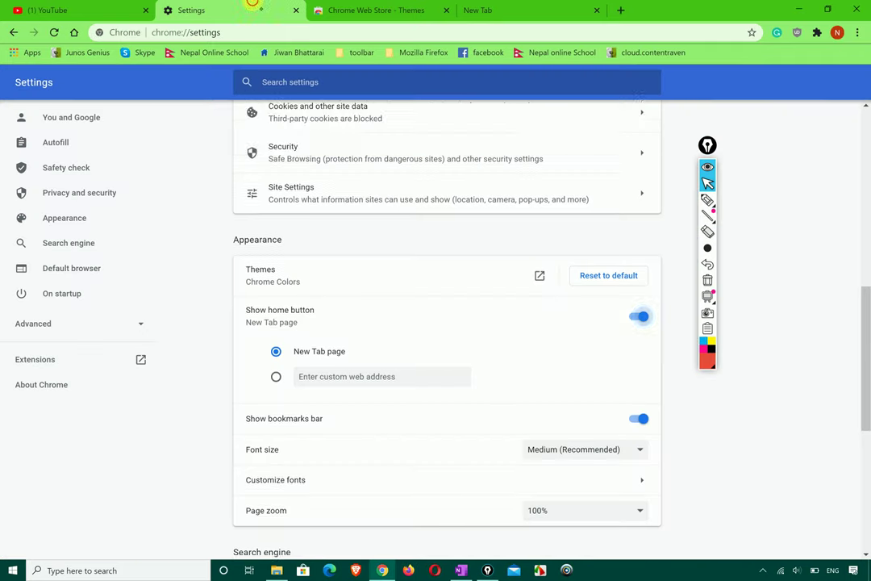
pyautogui.scroll(-2, 370, 379)
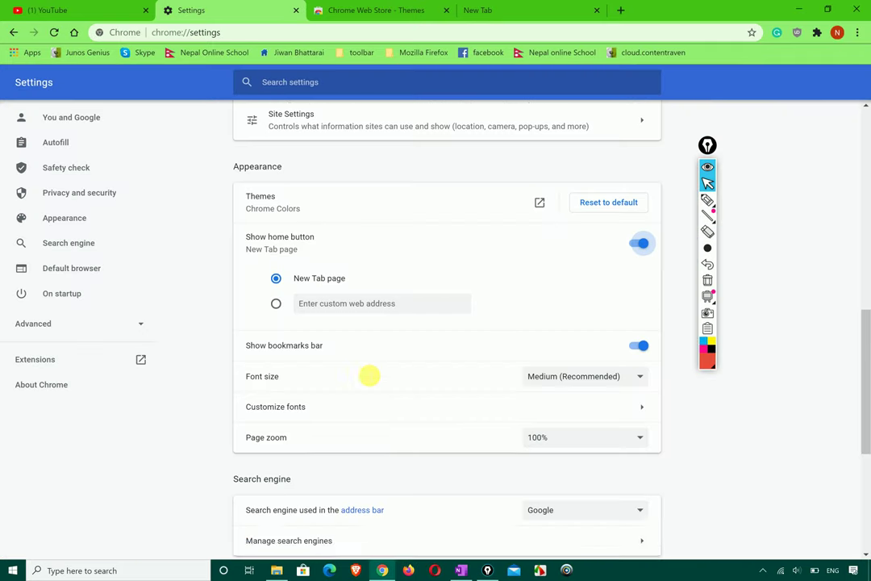
pyautogui.scroll(-4, 370, 378)
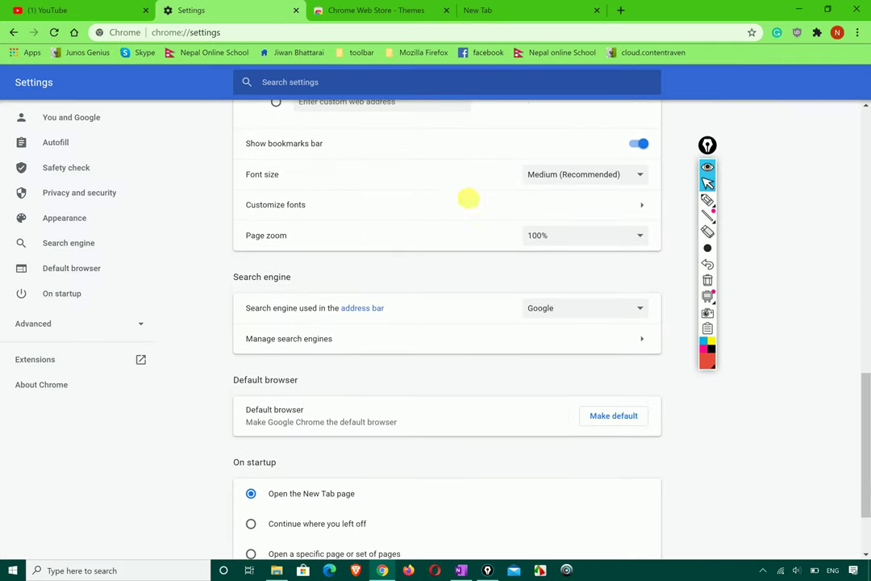
pyautogui.click(707, 199)
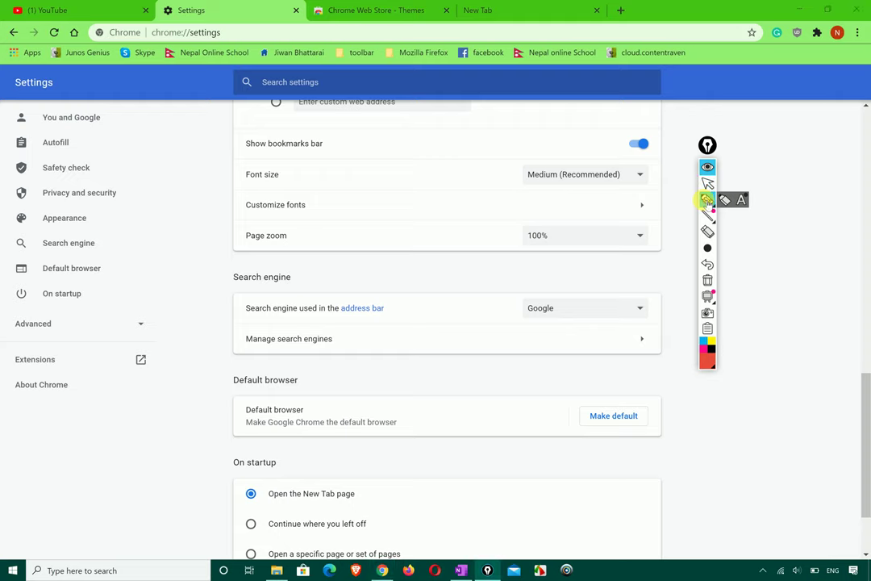
pyautogui.moveTo(646, 36)
pyautogui.mouseDown()
pyautogui.moveTo(4, 33)
pyautogui.moveTo(662, 80)
pyautogui.moveTo(851, 81)
pyautogui.mouseUp()
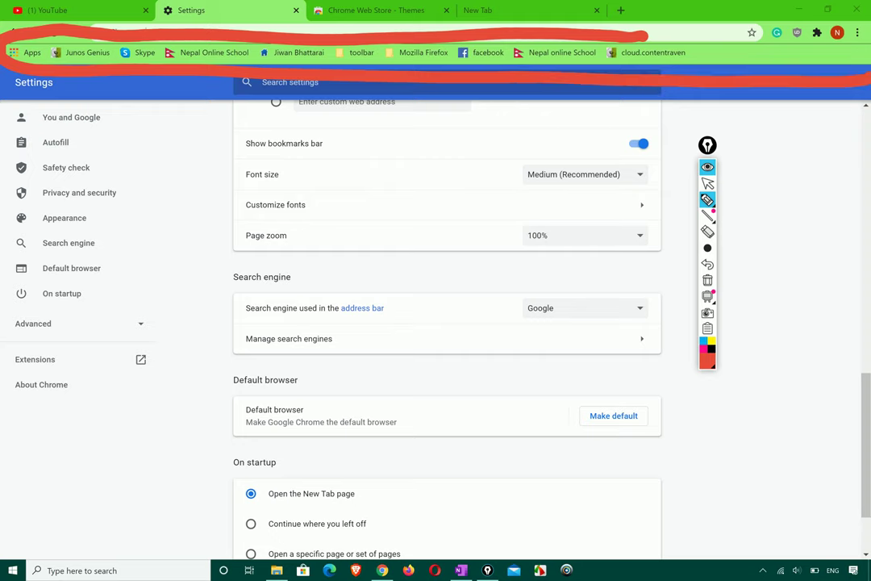
pyautogui.moveTo(581, 31); pyautogui.dragTo(869, 58)
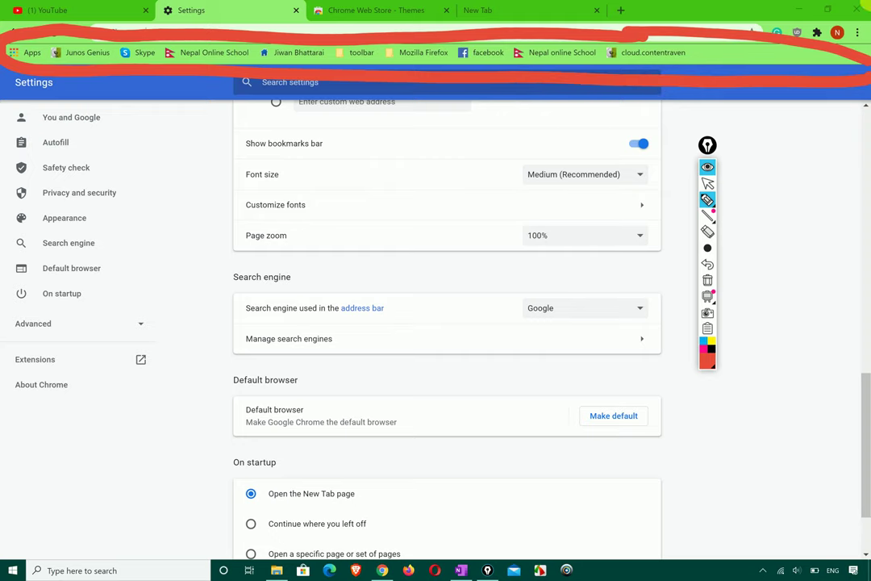
pyautogui.click(707, 184)
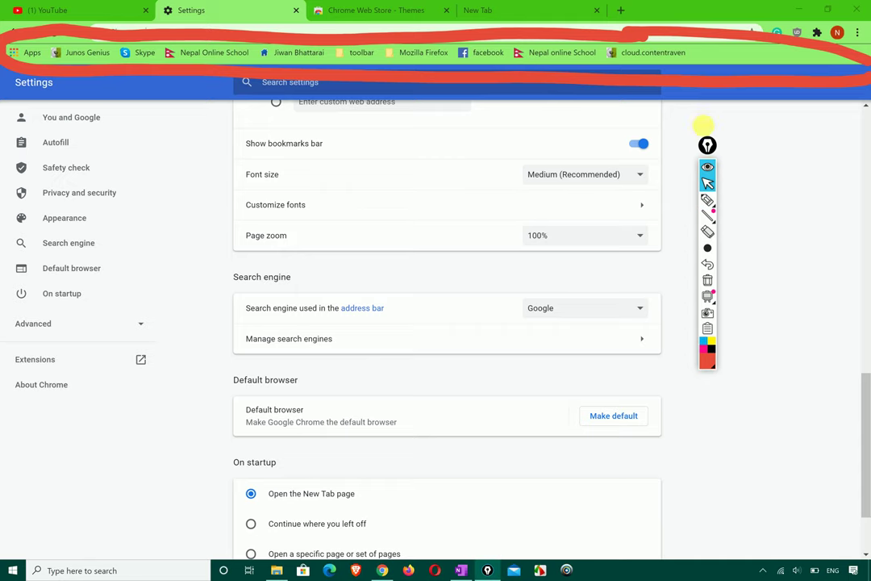
# Turn off Show bookmarks bar from the bar itself, check new tabs and review the setting under Appearance.
pyautogui.rightClick(716, 55)
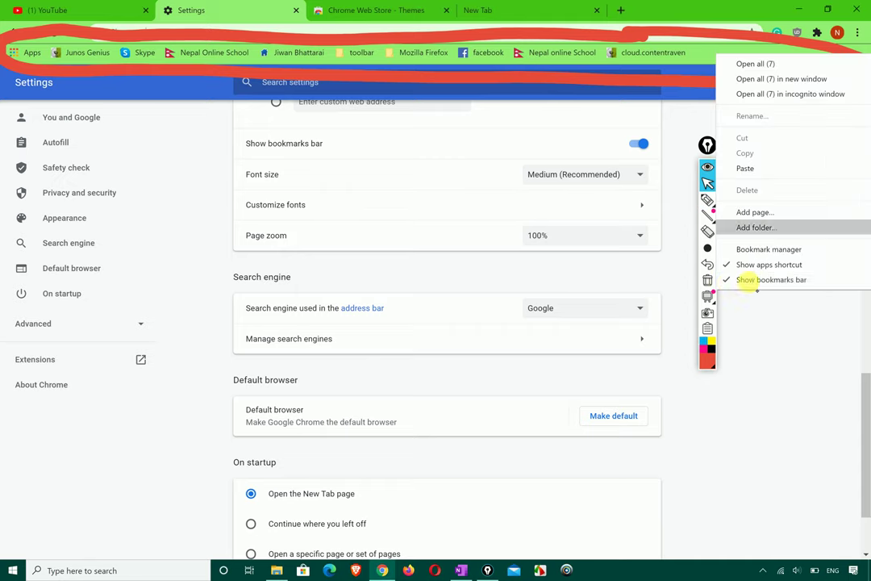
pyautogui.click(728, 280)
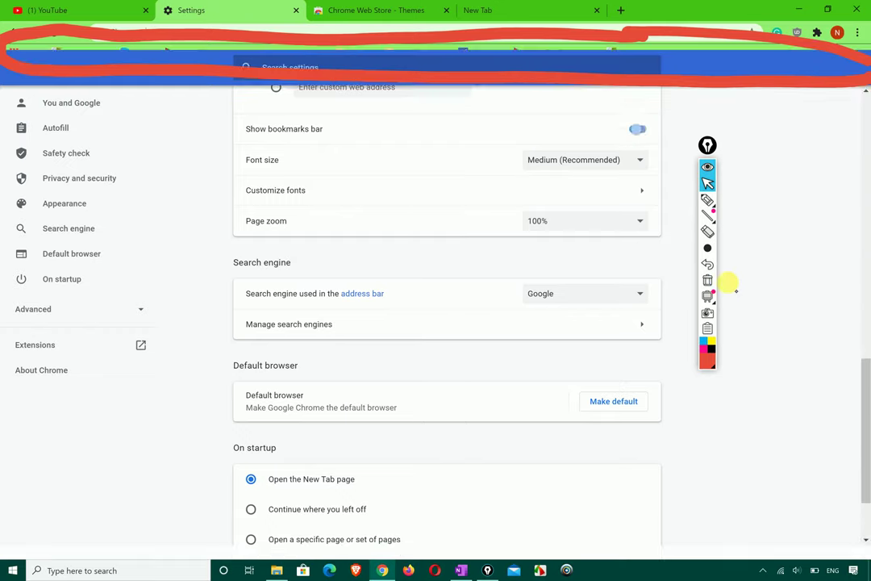
pyautogui.click(492, 8)
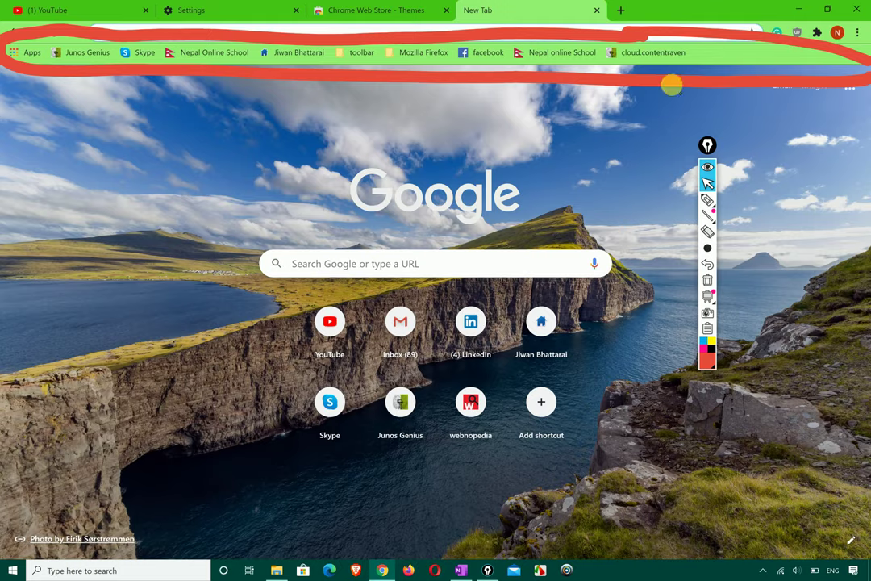
pyautogui.click(627, 8)
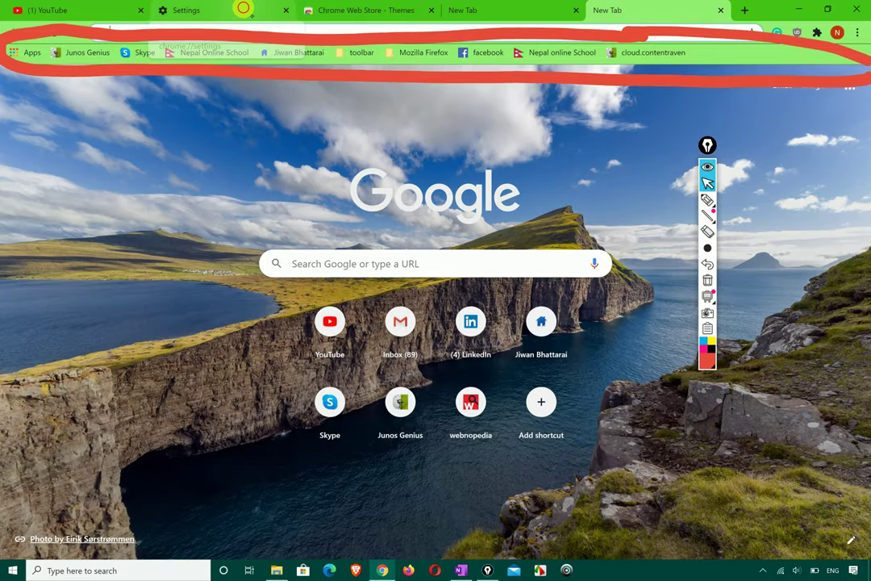
pyautogui.click(242, 9)
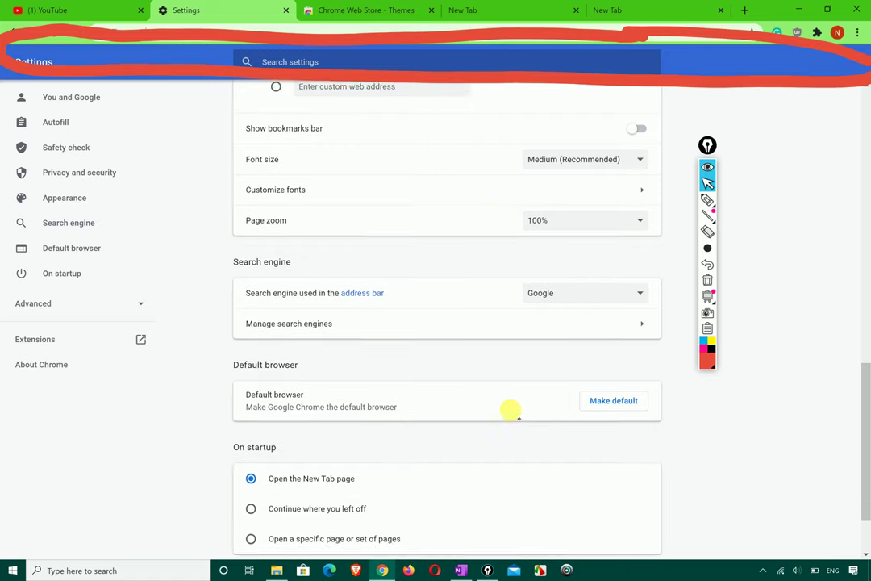
pyautogui.scroll(1, 490, 251)
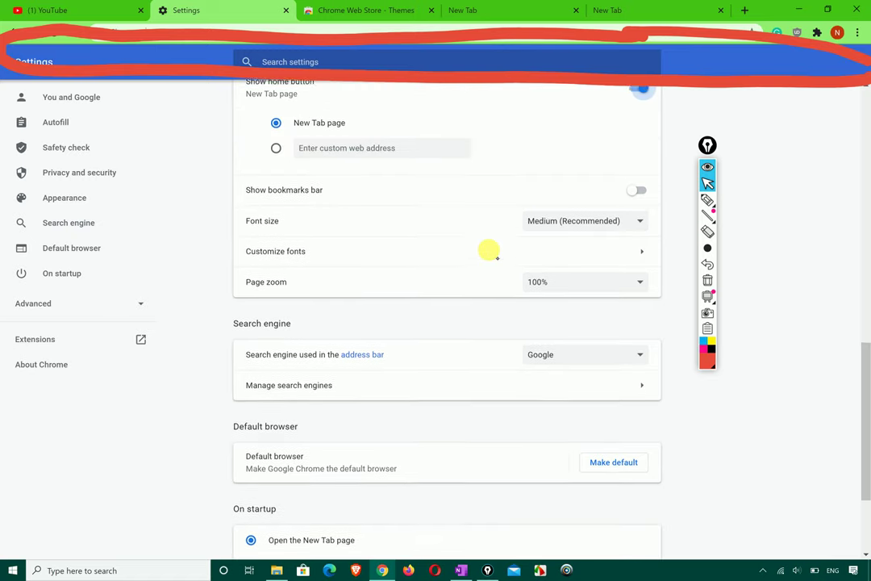
pyautogui.scroll(-1, 490, 250)
pyautogui.scroll(1, 493, 254)
pyautogui.scroll(1, 490, 251)
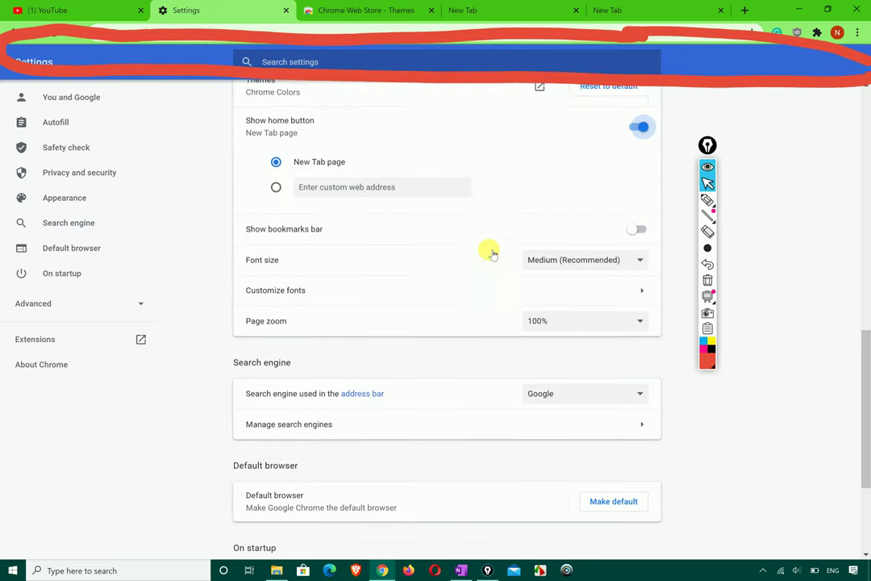
pyautogui.scroll(-1, 505, 241)
pyautogui.scroll(-3, 505, 241)
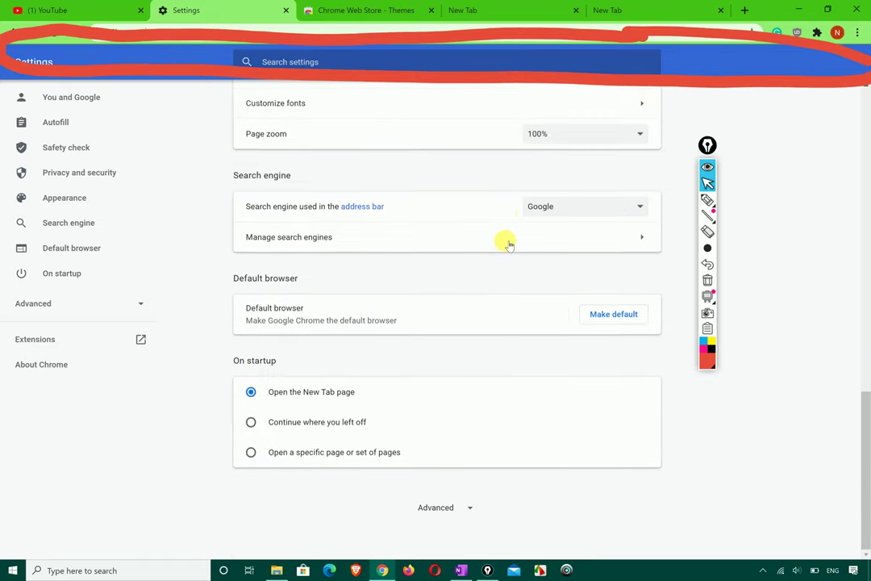
pyautogui.scroll(1, 509, 244)
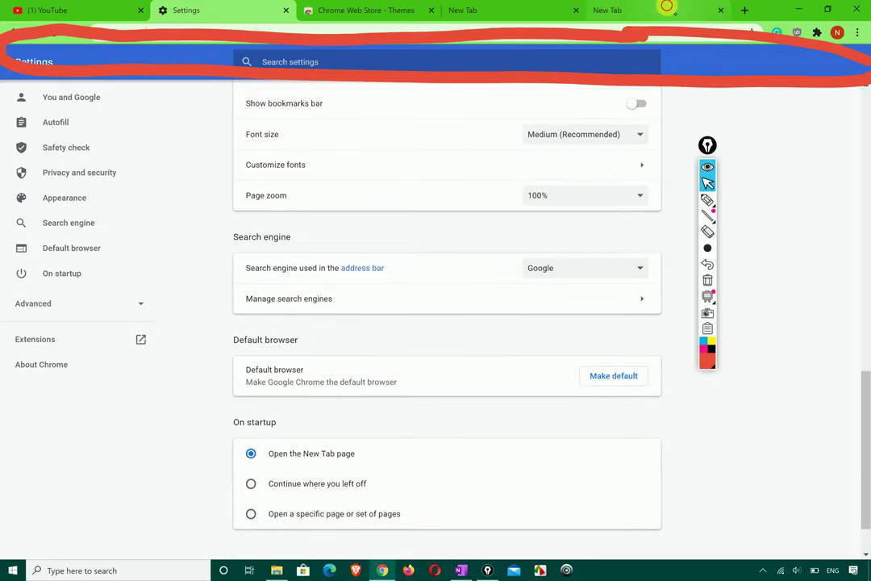
# Turn Show bookmarks bar back on from the New Tab page, check it in the other tabs and clear the red marks.
pyautogui.click(667, 8)
pyautogui.rightClick(722, 52)
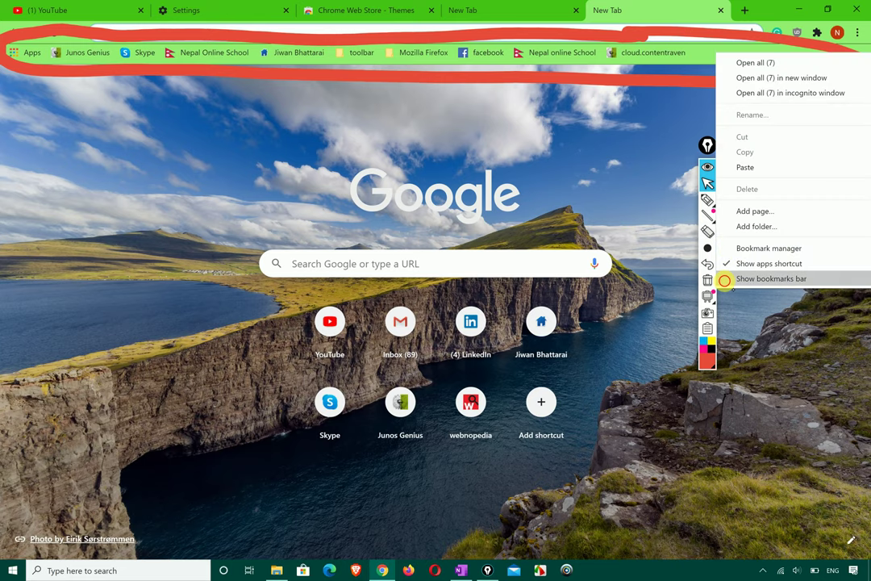
pyautogui.click(729, 278)
pyautogui.click(380, 8)
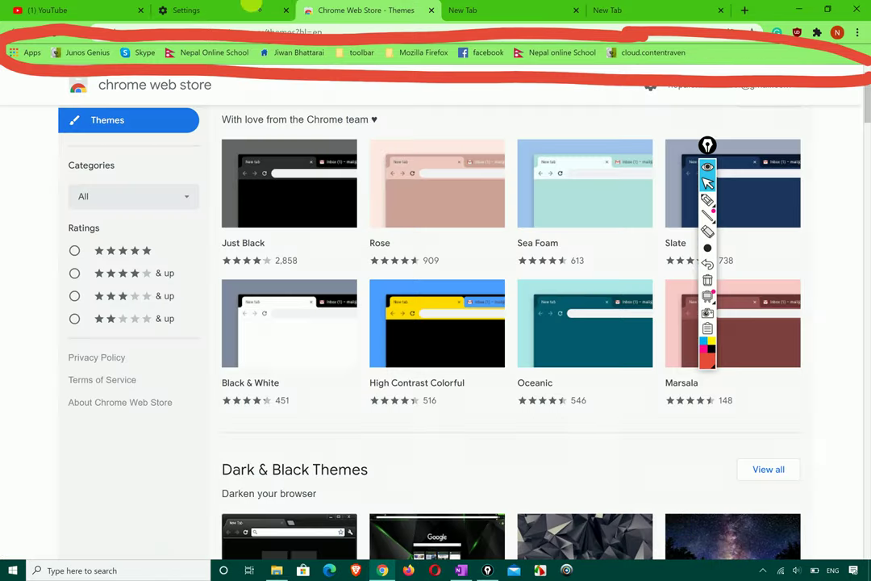
pyautogui.click(187, 9)
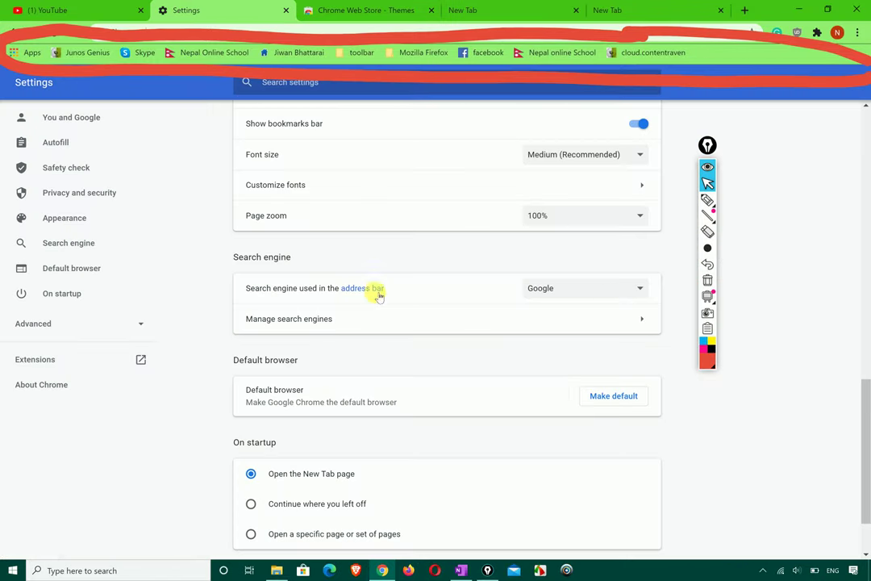
pyautogui.click(708, 280)
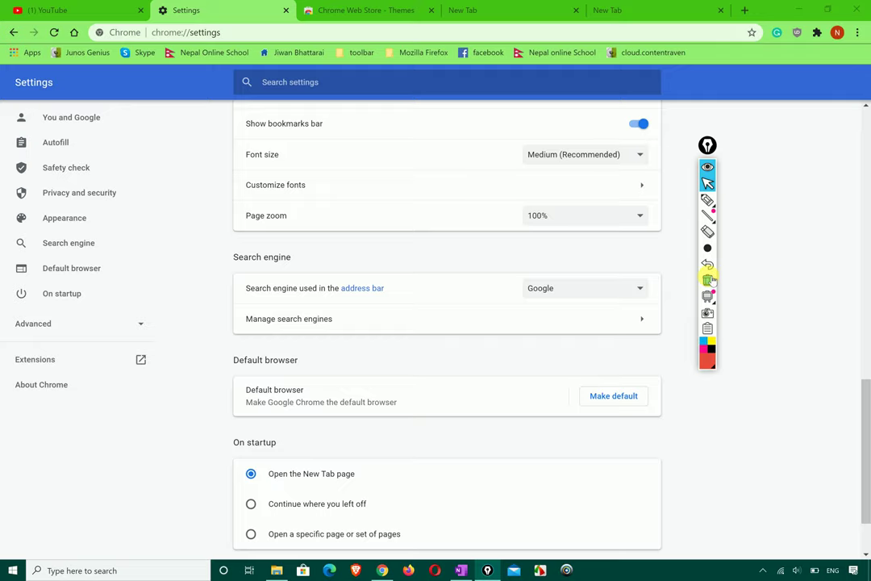
# Search the settings for "password".
pyautogui.scroll(-1, 342, 433)
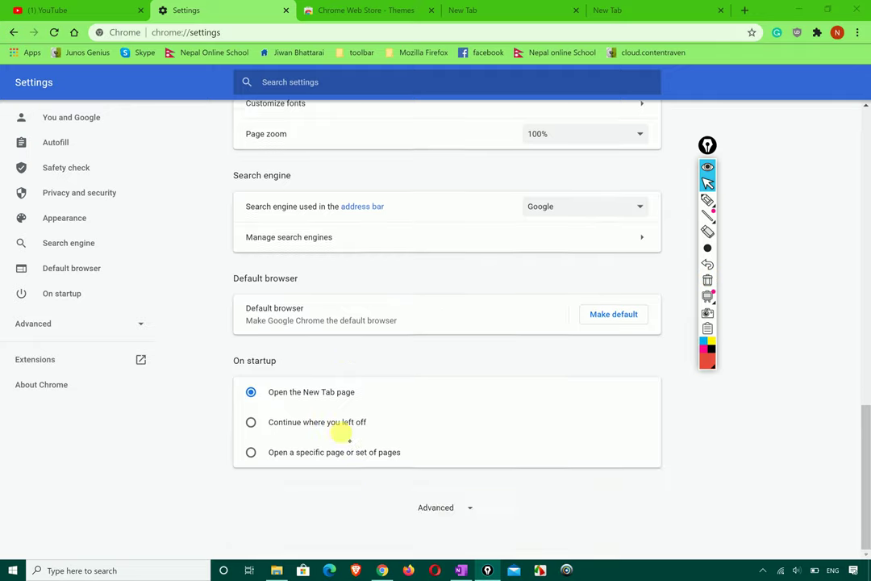
pyautogui.scroll(10, 342, 434)
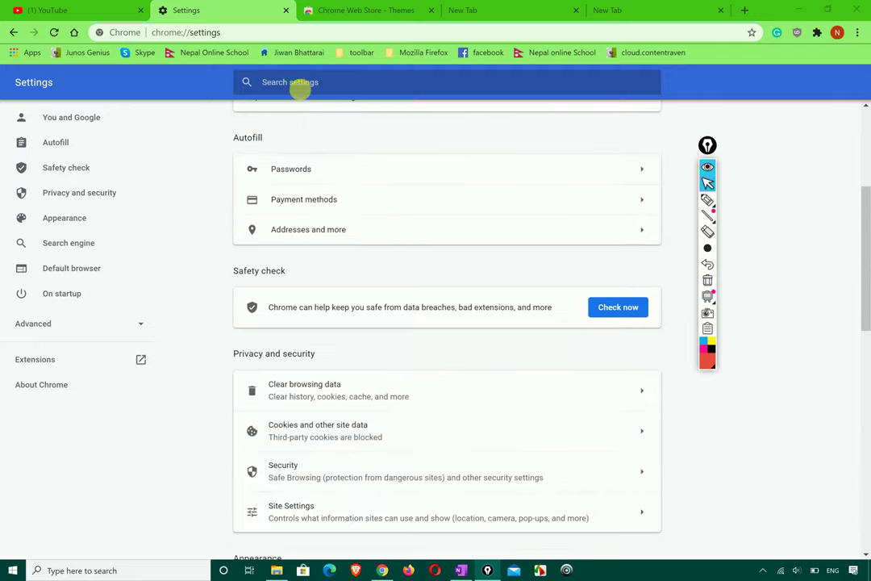
pyautogui.click(304, 87)
pyautogui.write('pas')
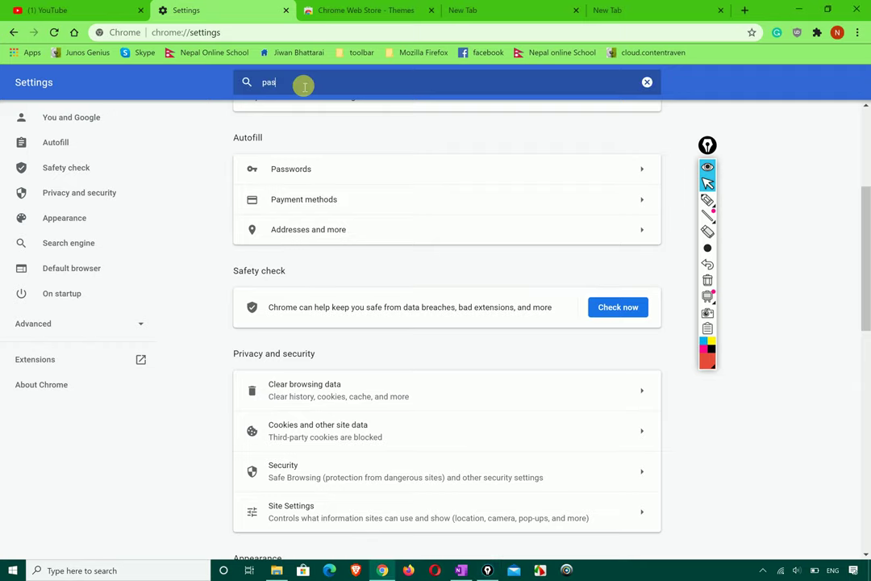
pyautogui.write('swor')
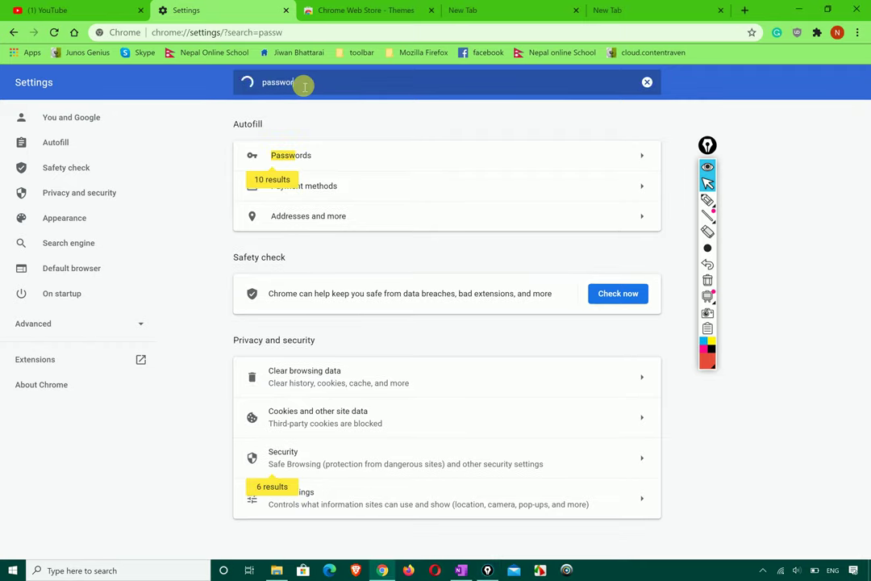
pyautogui.write('d')
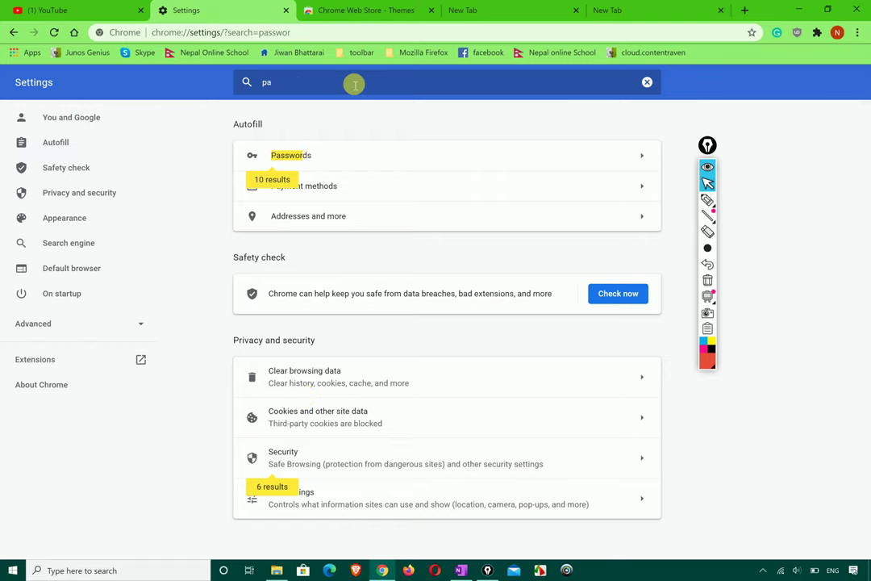
# Replace the settings search term with "theme" to find the theme options.
pyautogui.press('BackSpace')
pyautogui.press('BackSpace')
pyautogui.write('them')
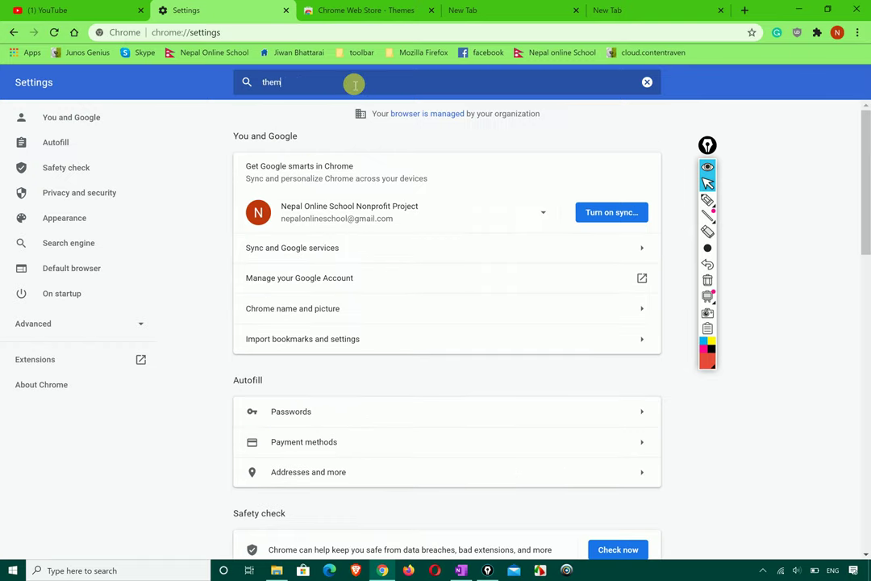
pyautogui.write('e')
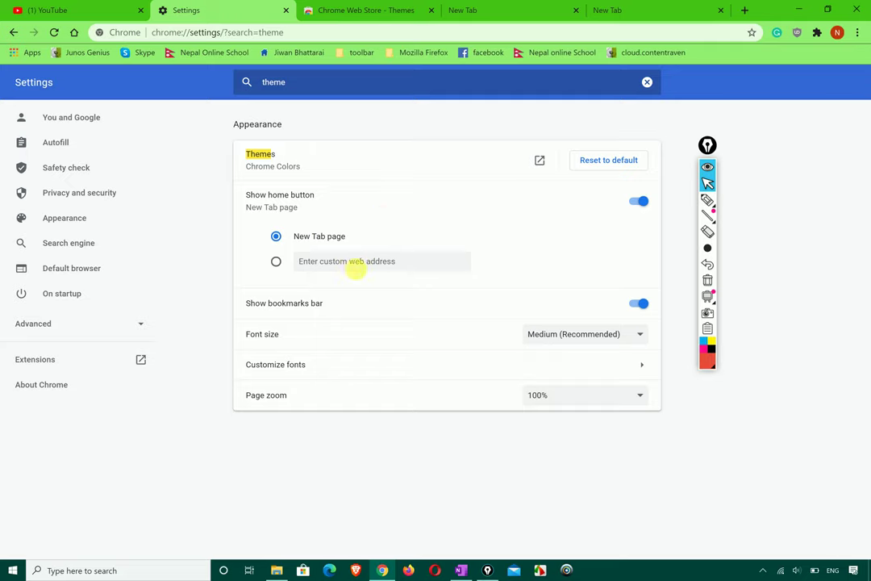
# Search the settings for "bookmark", review the highlighted entries and clear the search.
pyautogui.press('BackSpace')
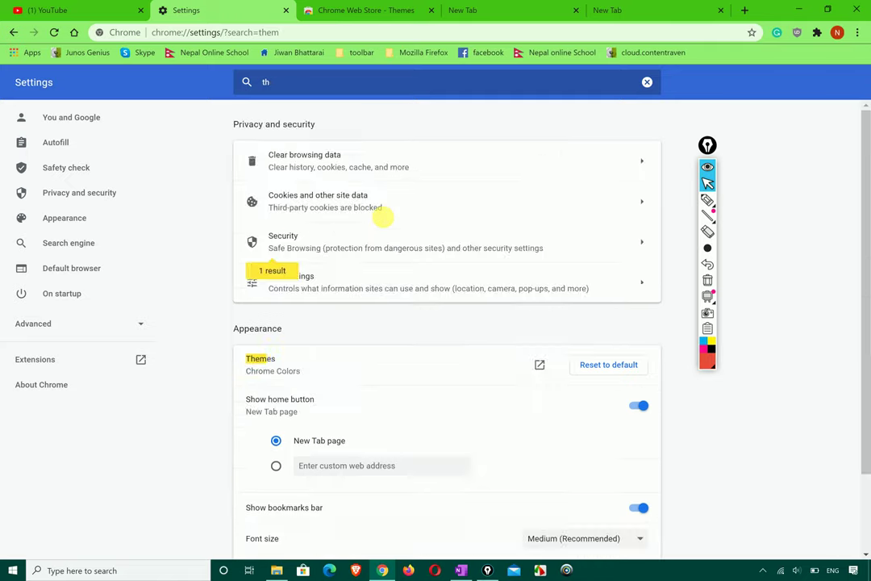
pyautogui.press('BackSpace')
pyautogui.write('bookmark')
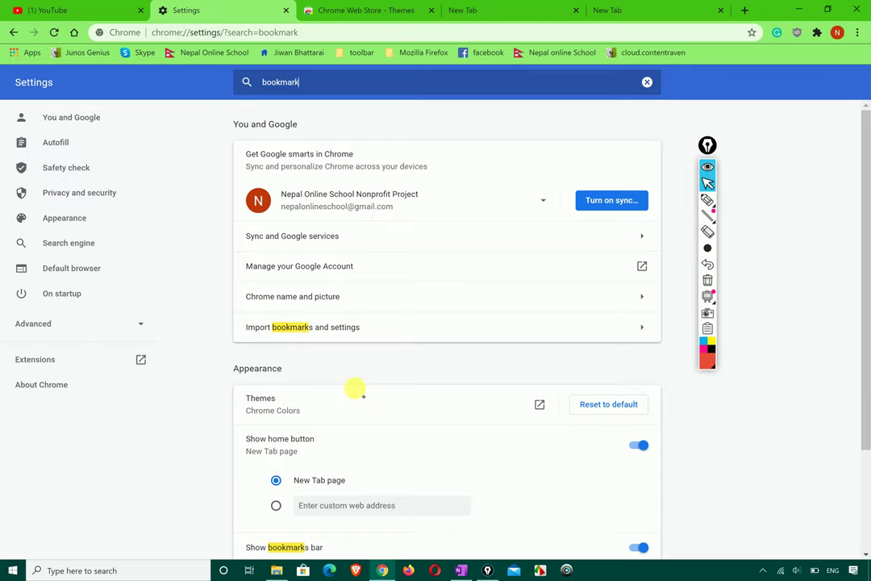
pyautogui.scroll(-3, 355, 395)
pyautogui.scroll(3, 356, 401)
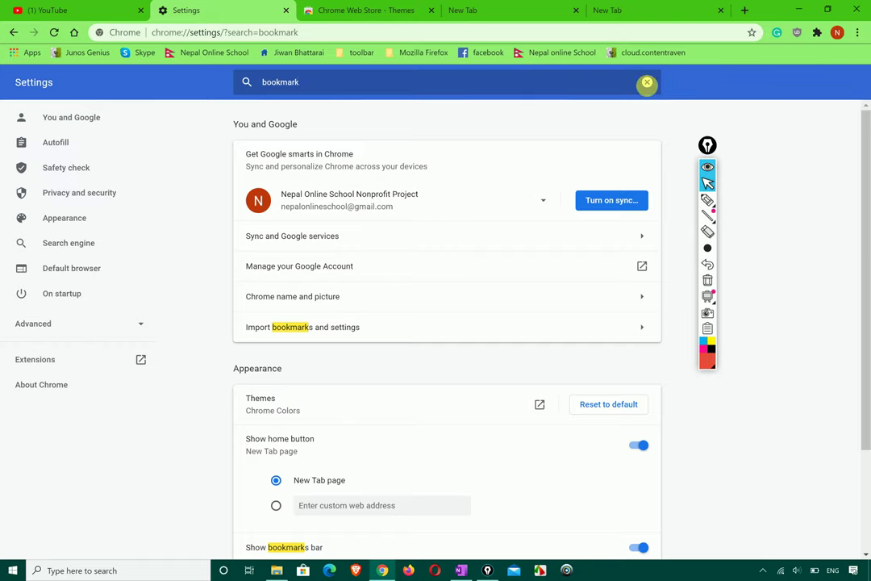
pyautogui.click(647, 84)
# With the Appearance settings in view, circle the bookmarks bar in red, clearing the first attempt, and leave drawing mode.
pyautogui.scroll(-10, 473, 203)
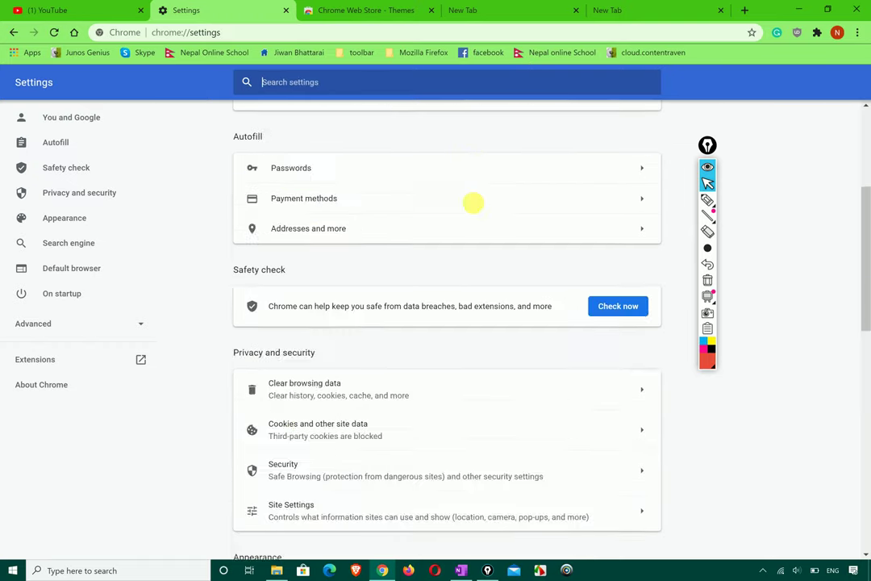
pyautogui.scroll(-5, 476, 206)
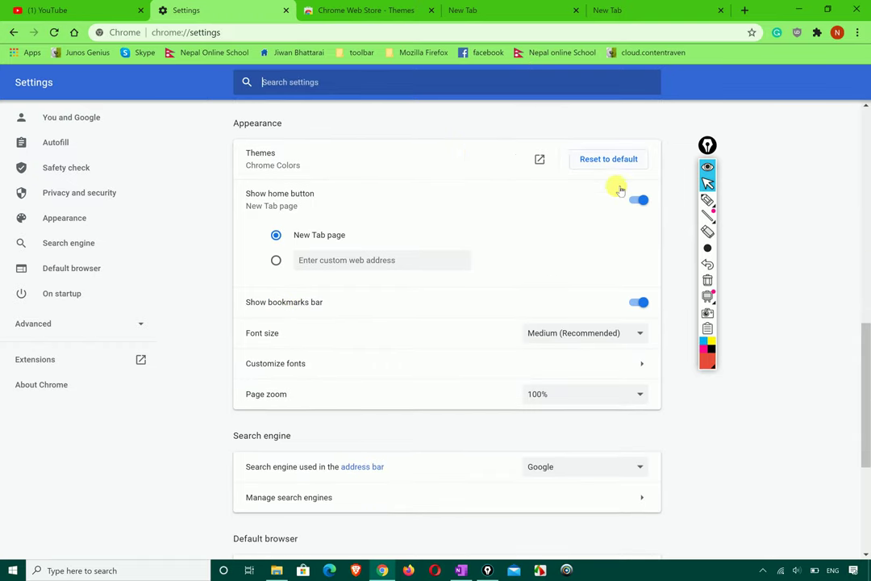
pyautogui.click(708, 199)
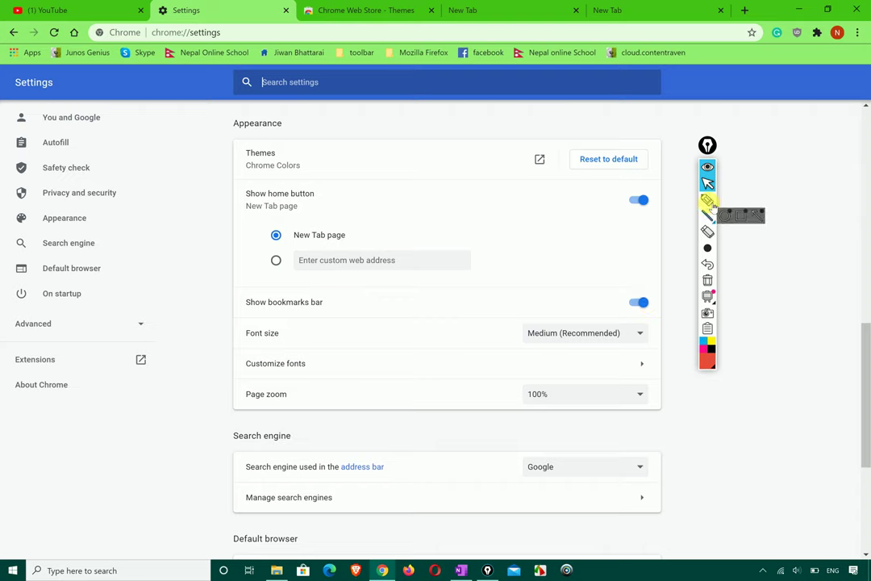
pyautogui.moveTo(635, 78)
pyautogui.mouseDown()
pyautogui.moveTo(642, 29)
pyautogui.moveTo(73, 36)
pyautogui.moveTo(50, 61)
pyautogui.moveTo(516, 117)
pyautogui.moveTo(555, 101)
pyautogui.mouseUp()
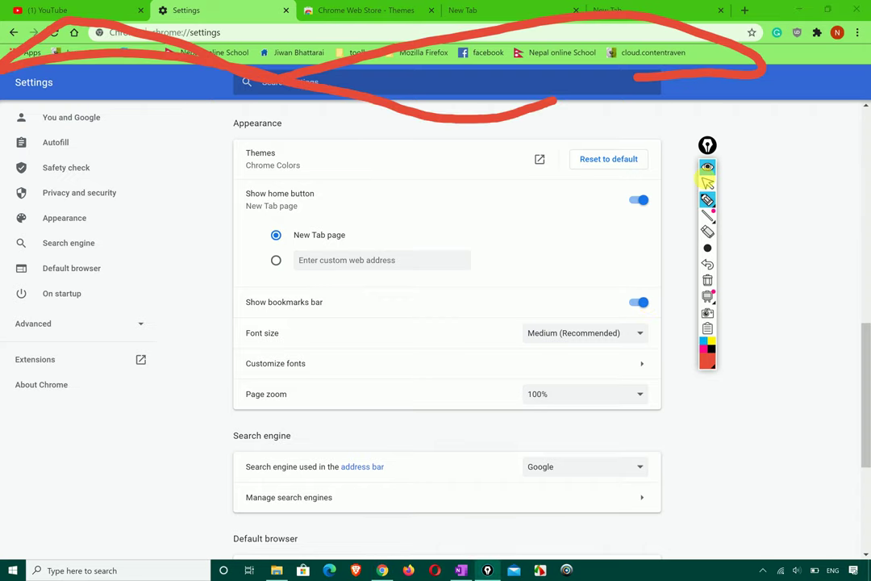
pyautogui.click(708, 280)
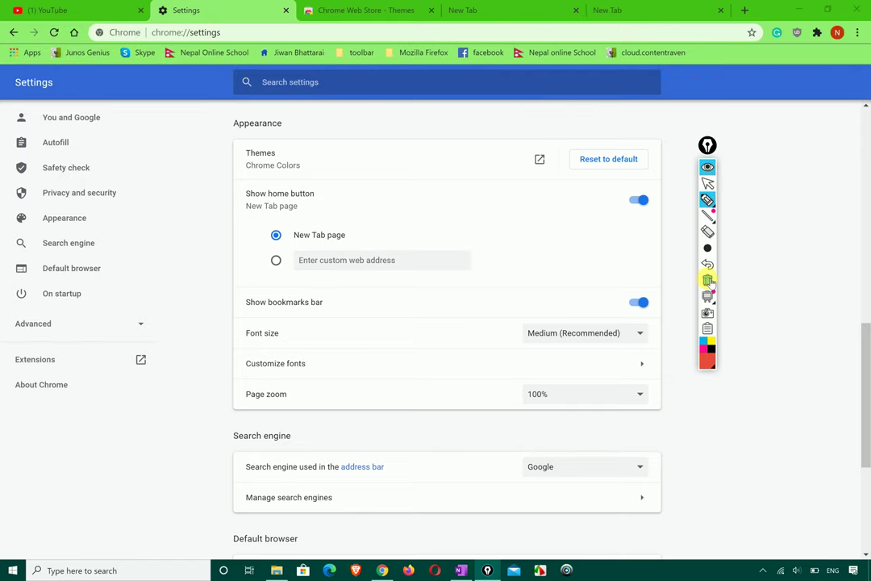
pyautogui.moveTo(172, 33)
pyautogui.mouseDown()
pyautogui.moveTo(28, 30)
pyautogui.moveTo(422, 84)
pyautogui.moveTo(624, 85)
pyautogui.mouseUp()
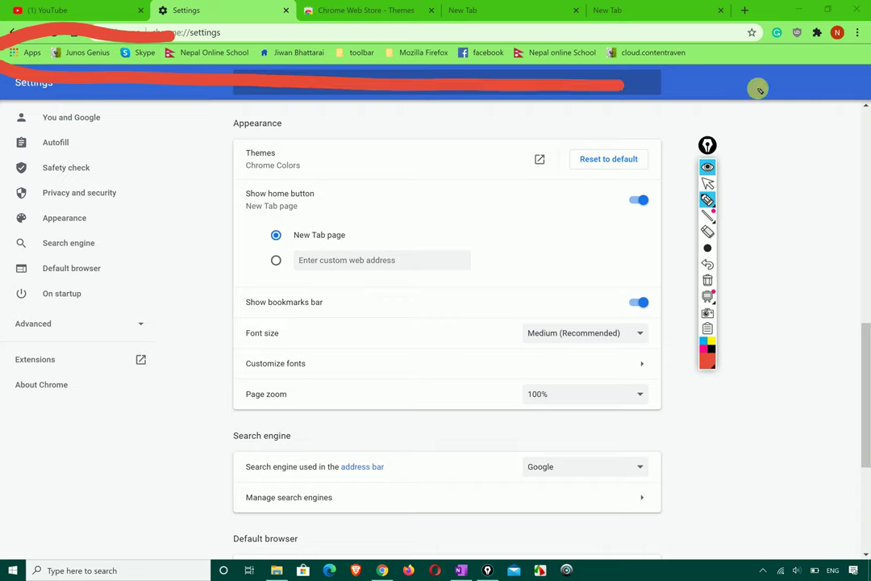
pyautogui.moveTo(759, 90); pyautogui.dragTo(867, 87)
pyautogui.moveTo(151, 36); pyautogui.dragTo(860, 33)
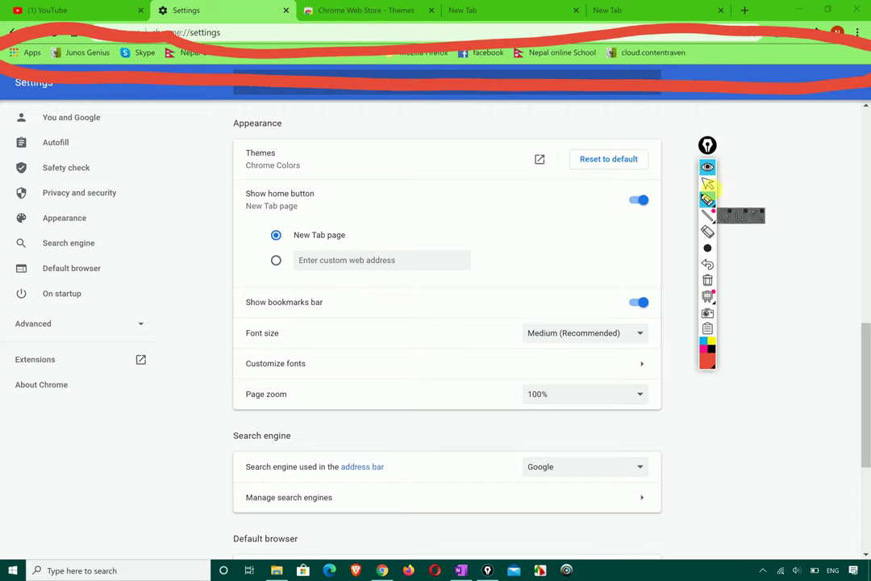
pyautogui.click(707, 184)
# Turn off the bookmarks bar, compare the Settings page with the New Tab page and turn Show bookmarks bar back on.
pyautogui.hotkey('ctrl', 'shift', 'b')
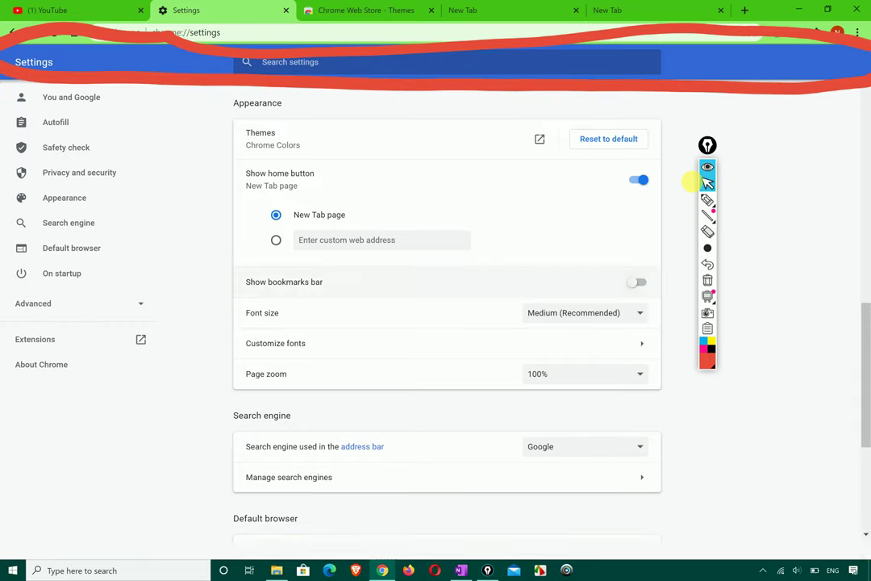
pyautogui.hotkey('ctrl', '5')
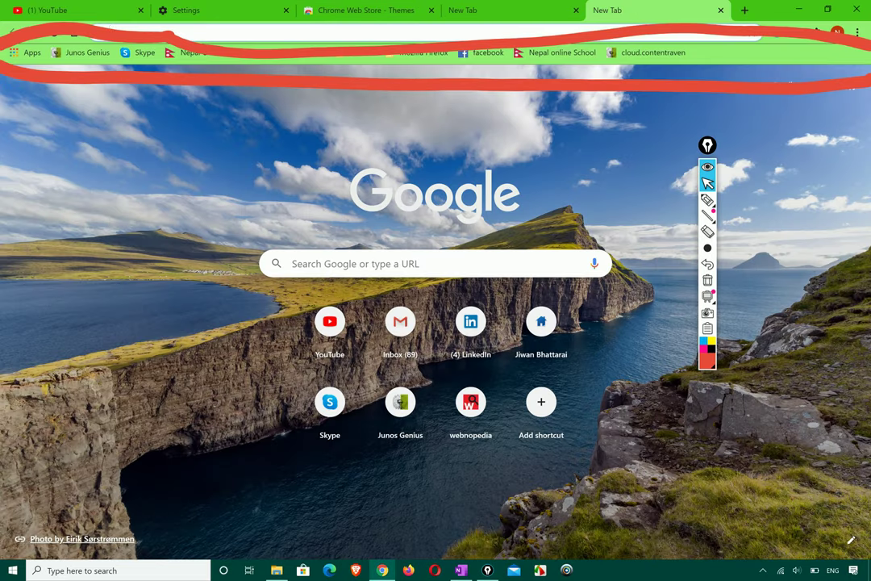
pyautogui.hotkey('ctrl', '2')
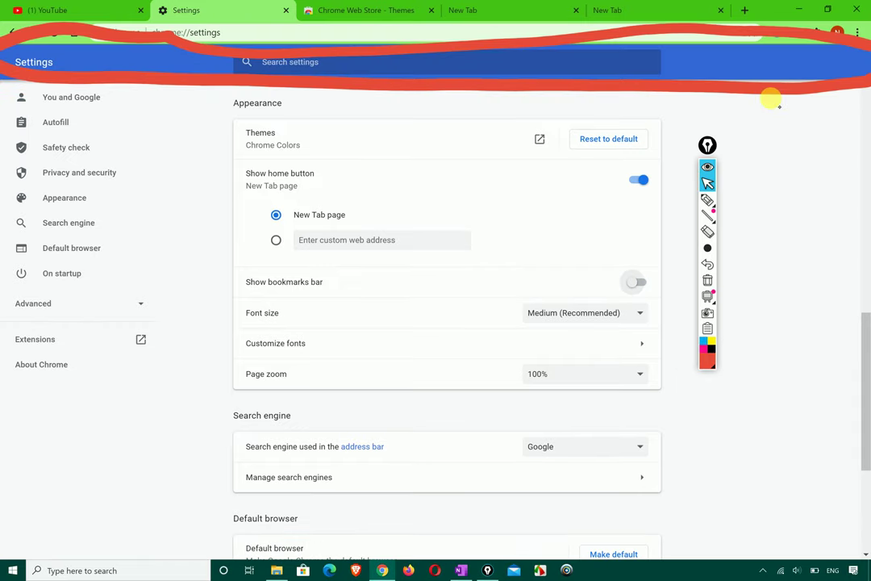
pyautogui.click(629, 10)
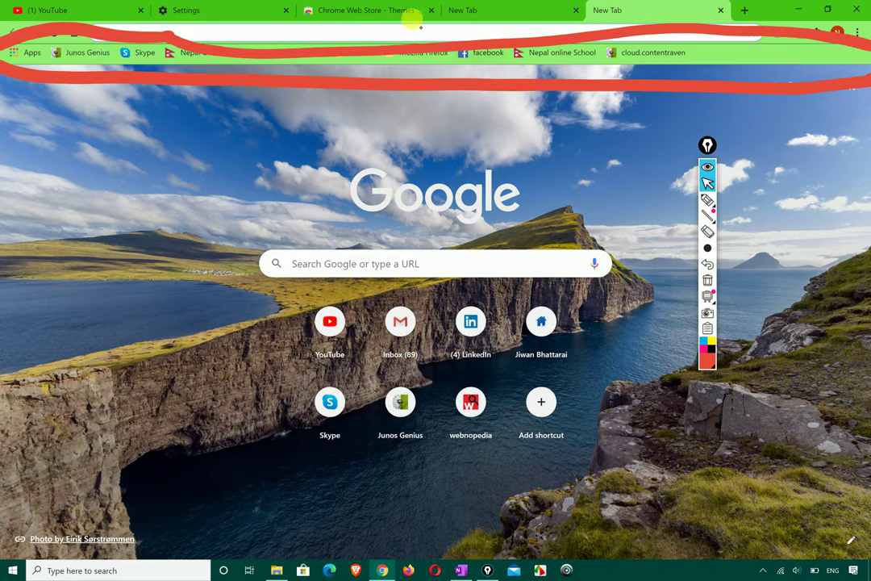
pyautogui.click(259, 9)
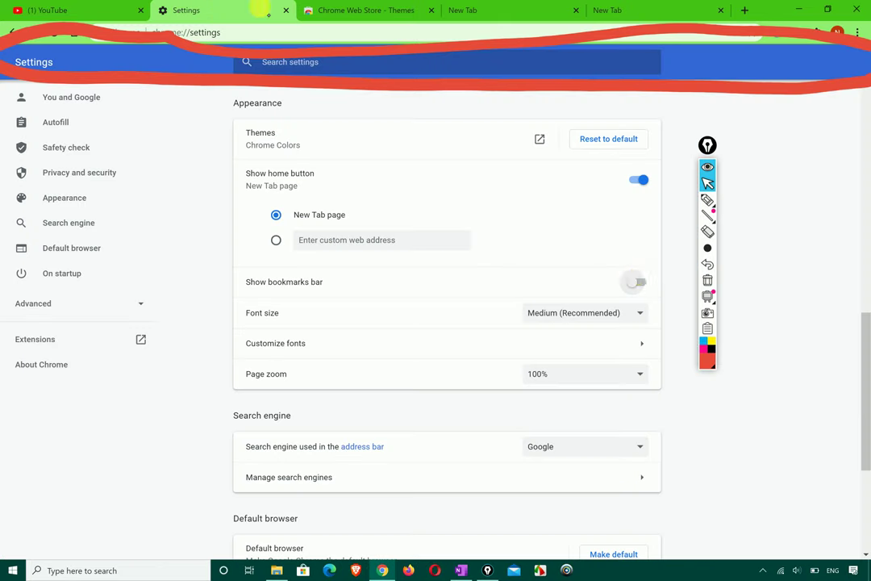
pyautogui.click(640, 280)
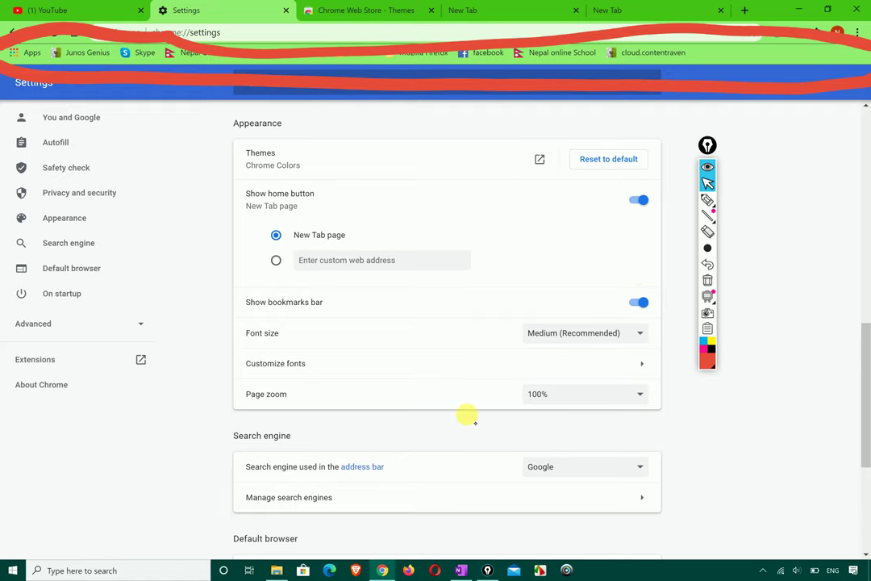
# Try the font sizes Large, Very large and Small, and set the font size back to Medium (Recommended).
pyautogui.scroll(-1, 472, 418)
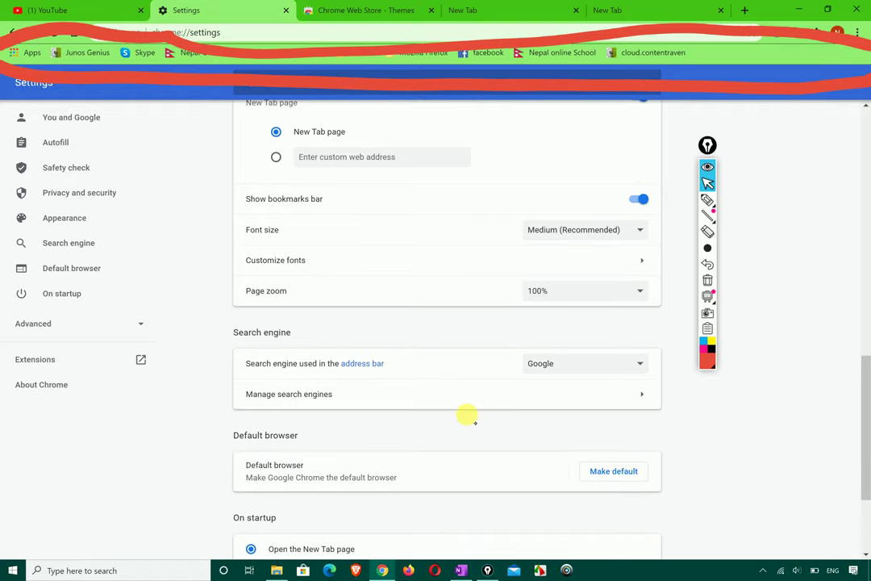
pyautogui.click(607, 231)
pyautogui.click(552, 309)
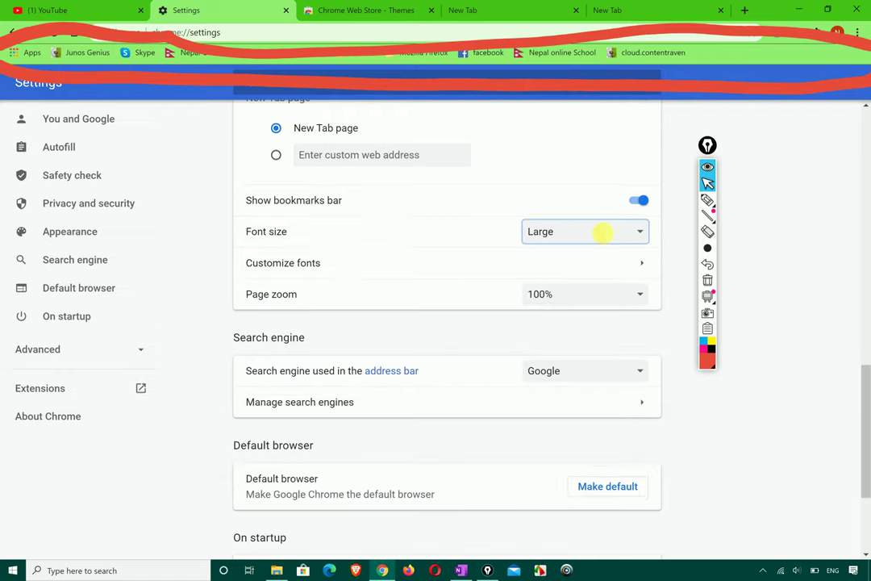
pyautogui.click(618, 228)
pyautogui.click(554, 333)
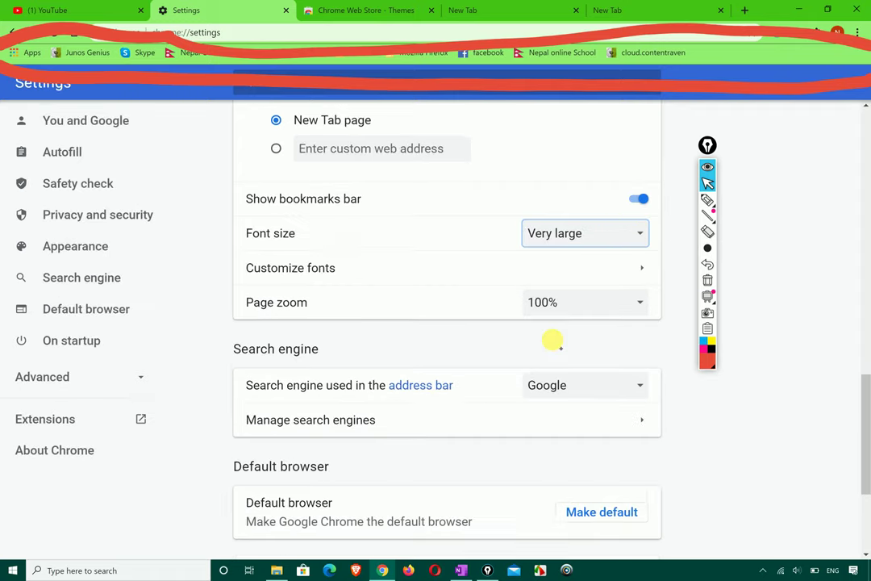
pyautogui.click(618, 233)
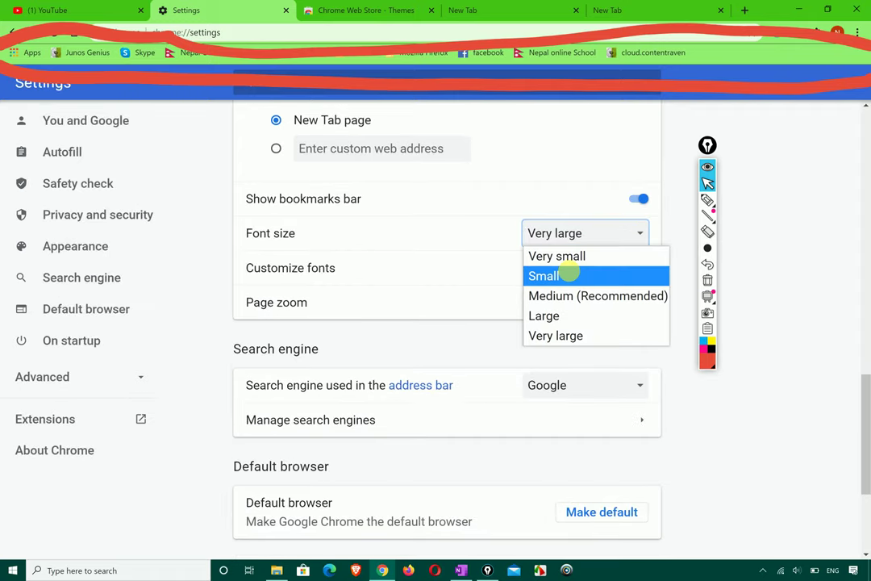
pyautogui.click(568, 276)
pyautogui.click(626, 226)
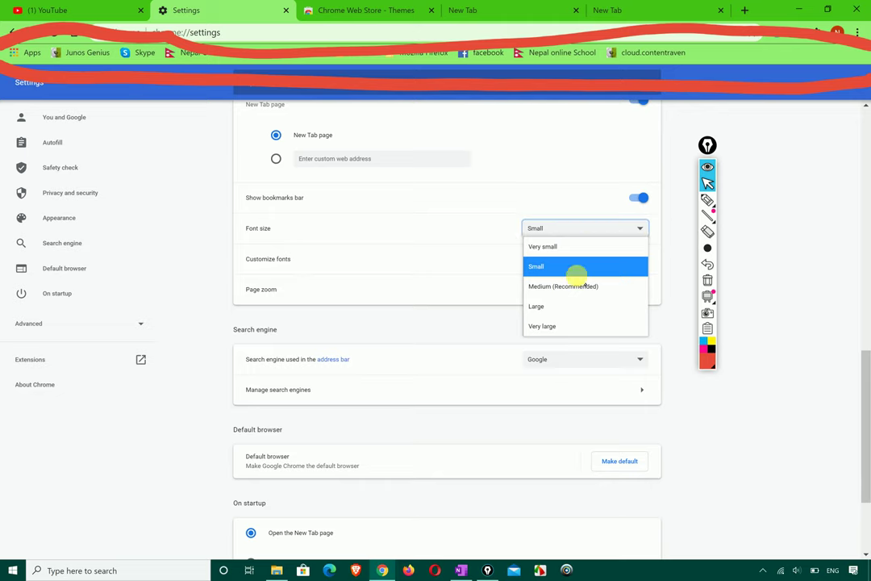
pyautogui.click(575, 286)
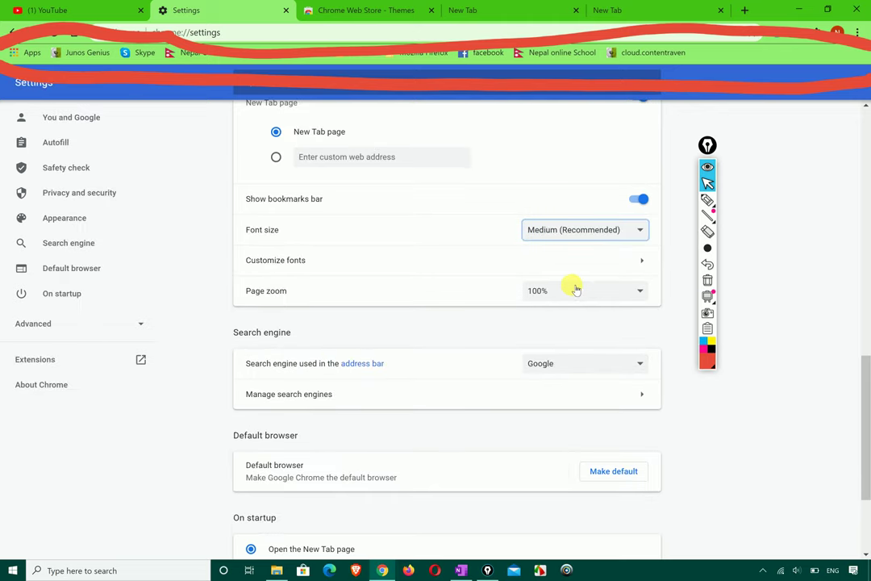
# Open the Customize fonts page, browse the list of standard fonts without choosing one, and return to the main settings.
pyautogui.click(645, 262)
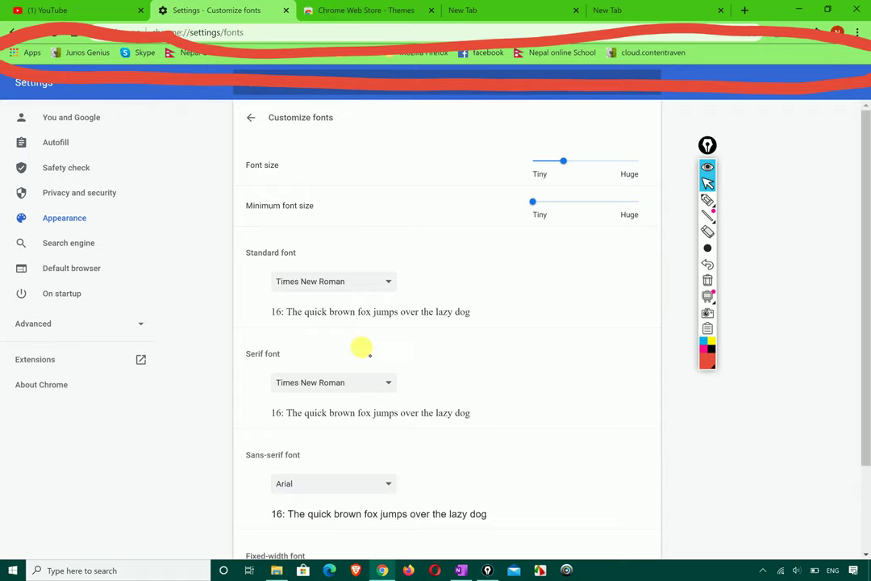
pyautogui.scroll(-3, 355, 367)
pyautogui.scroll(3, 358, 378)
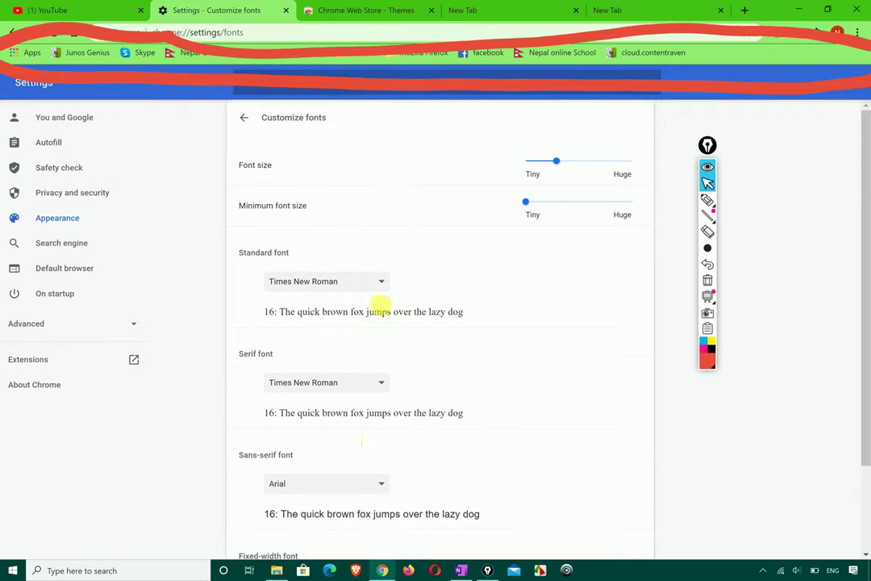
pyautogui.click(388, 282)
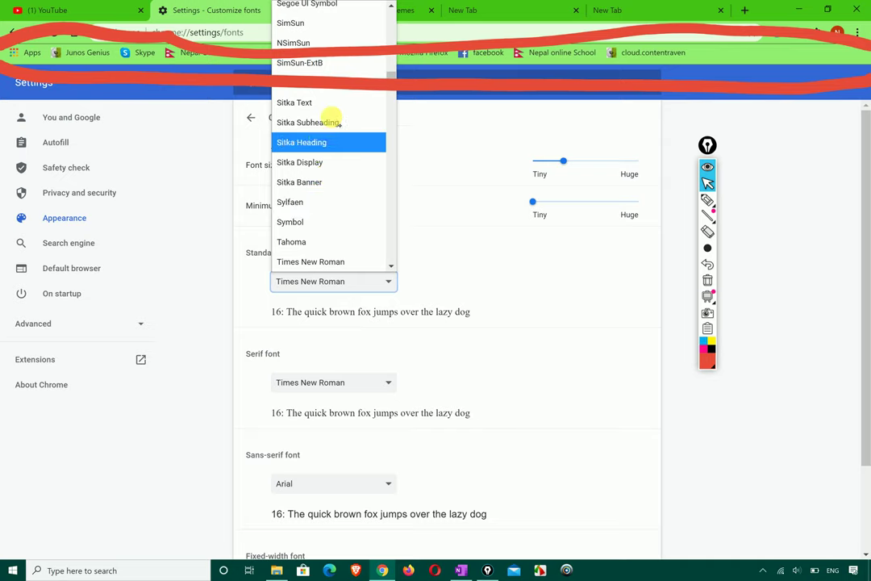
pyautogui.scroll(5, 292, 254)
pyautogui.scroll(10, 297, 259)
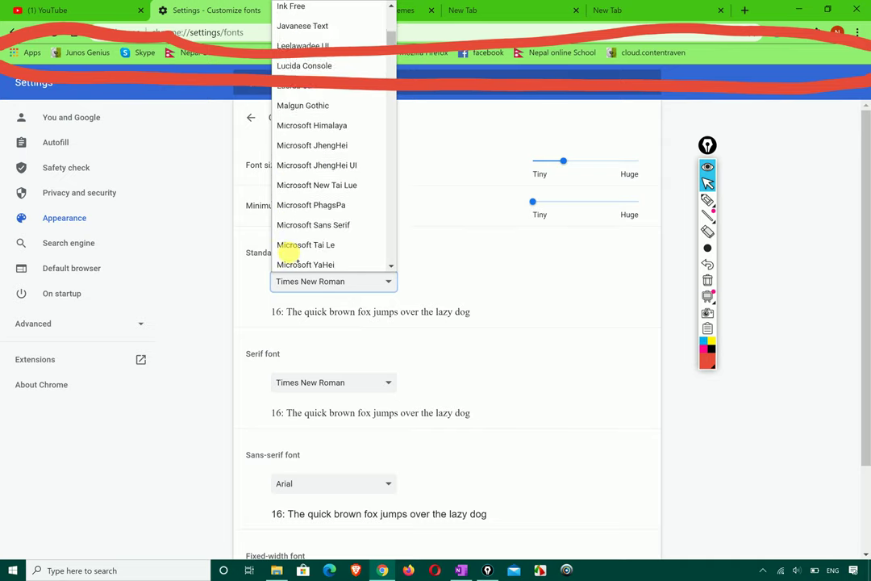
pyautogui.scroll(-15, 297, 259)
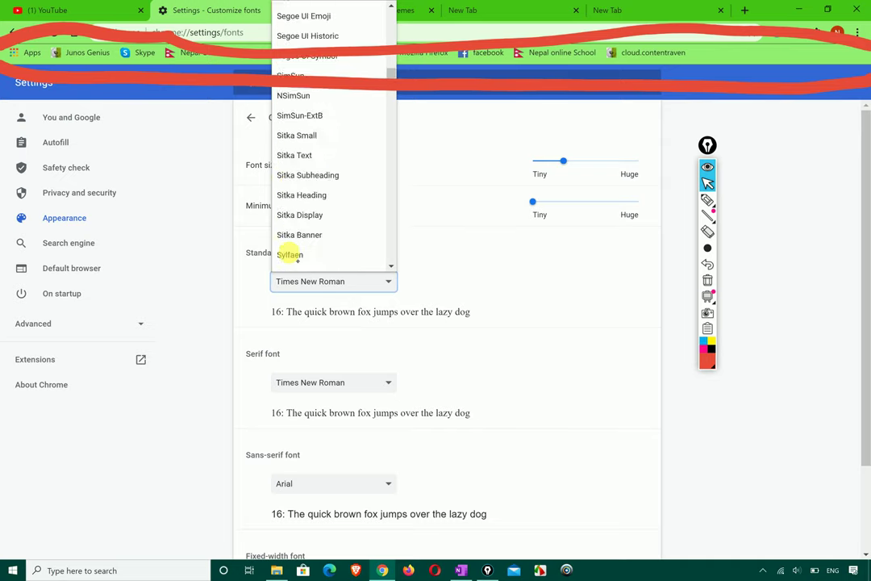
pyautogui.scroll(10, 297, 259)
pyautogui.scroll(-15, 297, 259)
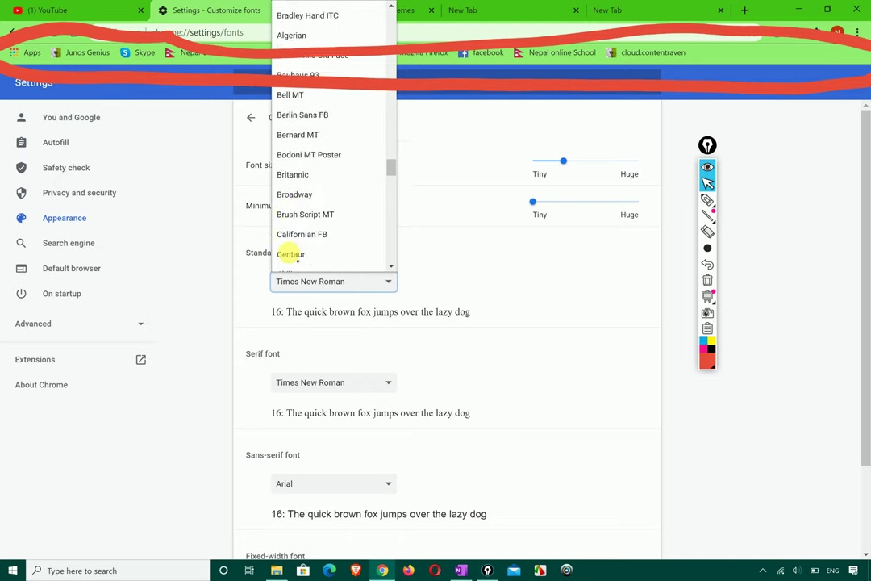
pyautogui.scroll(-10, 293, 254)
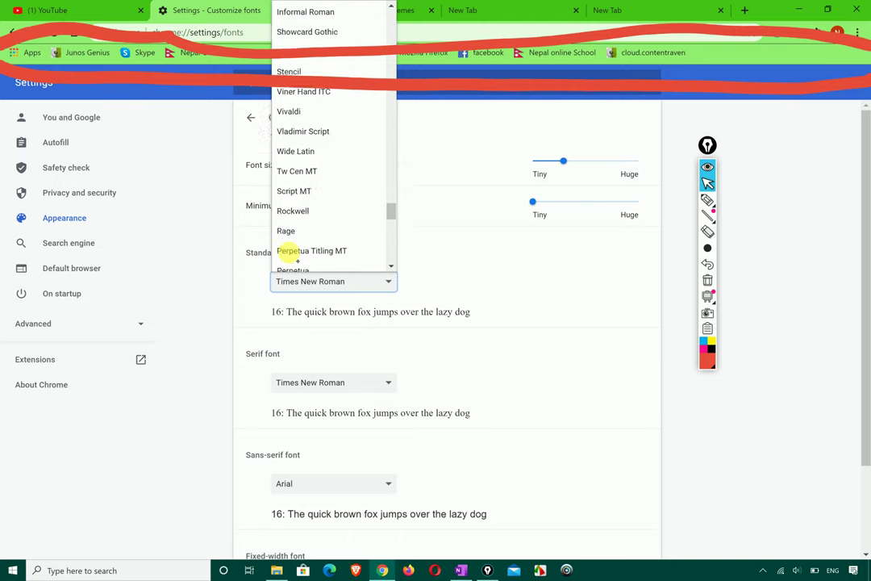
pyautogui.click(438, 270)
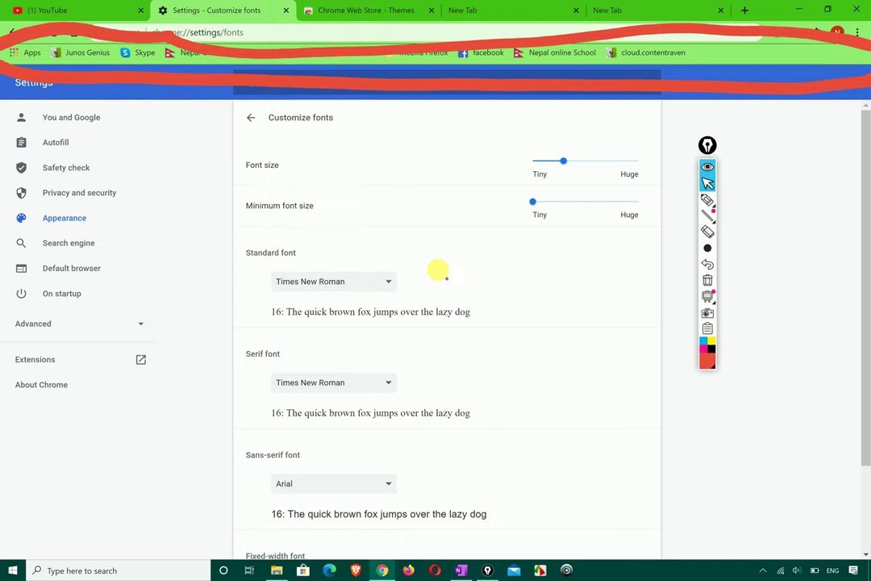
pyautogui.click(250, 118)
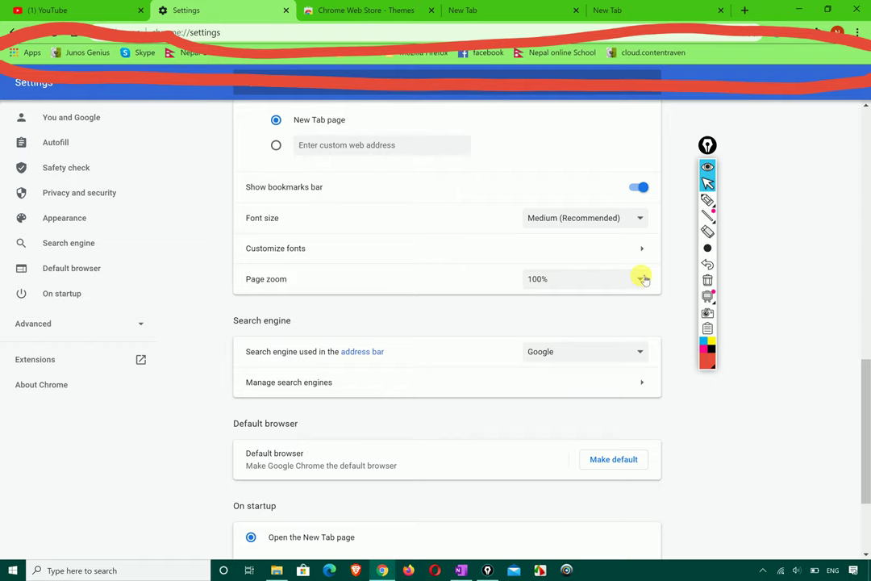
# Switch to the Chrome Web Store themes page and clear the red drawing around the bookmarks bar.
pyautogui.click(347, 12)
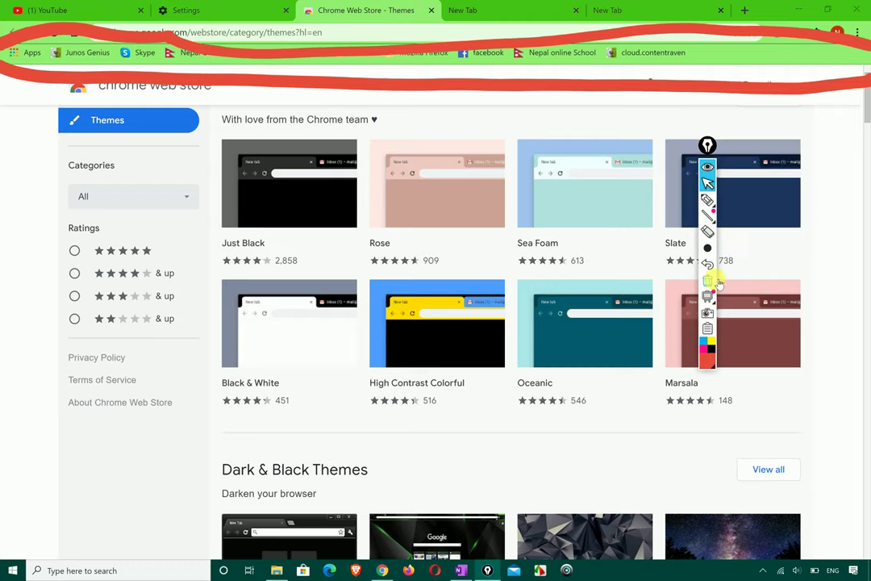
pyautogui.click(707, 280)
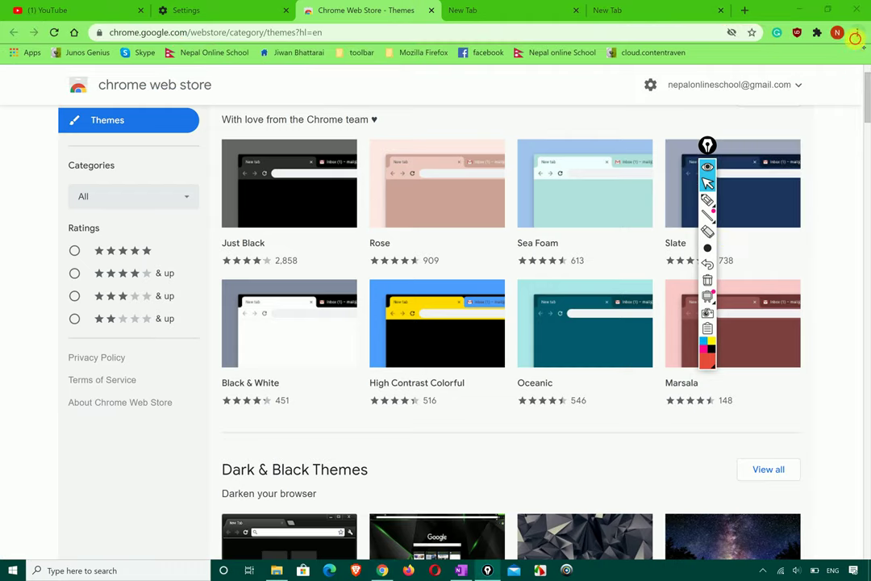
# Reduce the Chrome Web Store page's zoom to 75% and restore it to 100%.
pyautogui.click(857, 33)
pyautogui.click(774, 149)
pyautogui.click(773, 149)
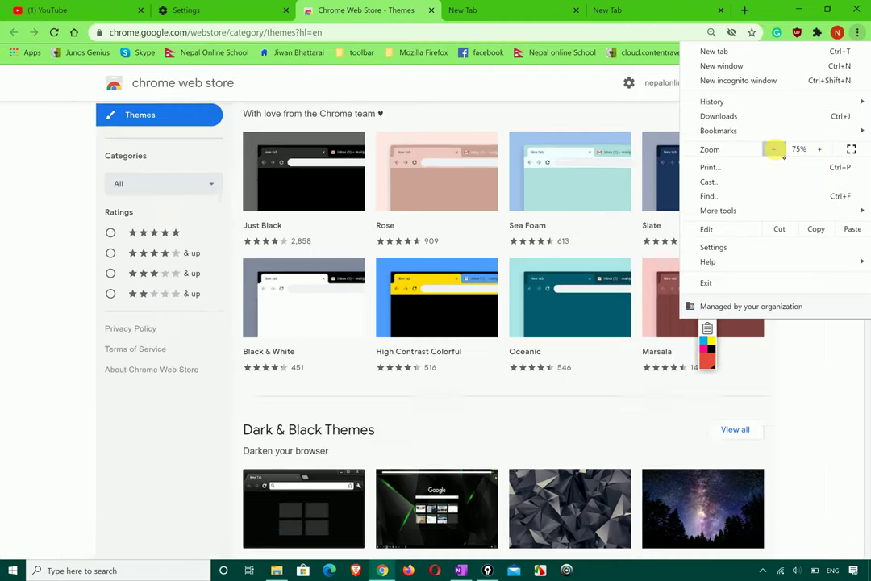
pyautogui.click(773, 150)
pyautogui.click(820, 149)
pyautogui.click(819, 149)
pyautogui.click(820, 149)
pyautogui.click(820, 149)
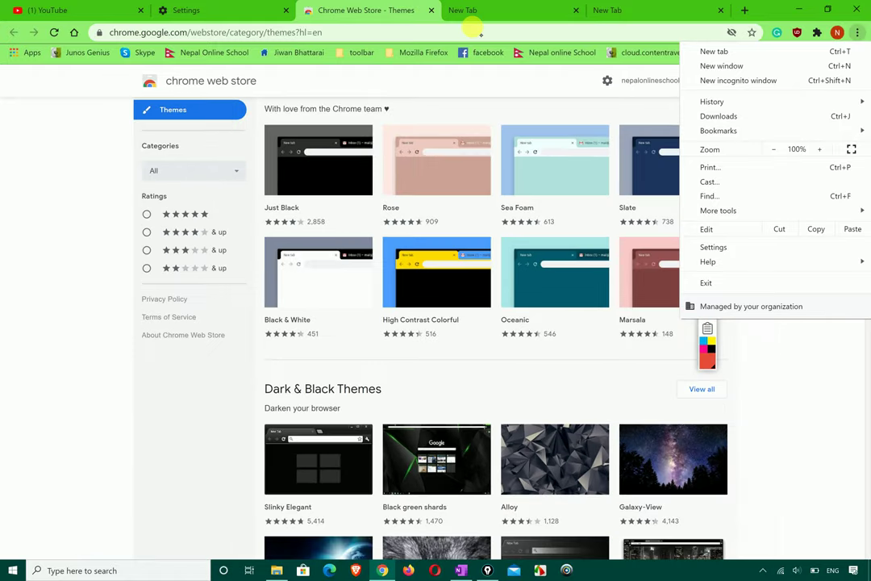
# Return to Settings and set the default page zoom to 125%.
pyautogui.click(183, 16)
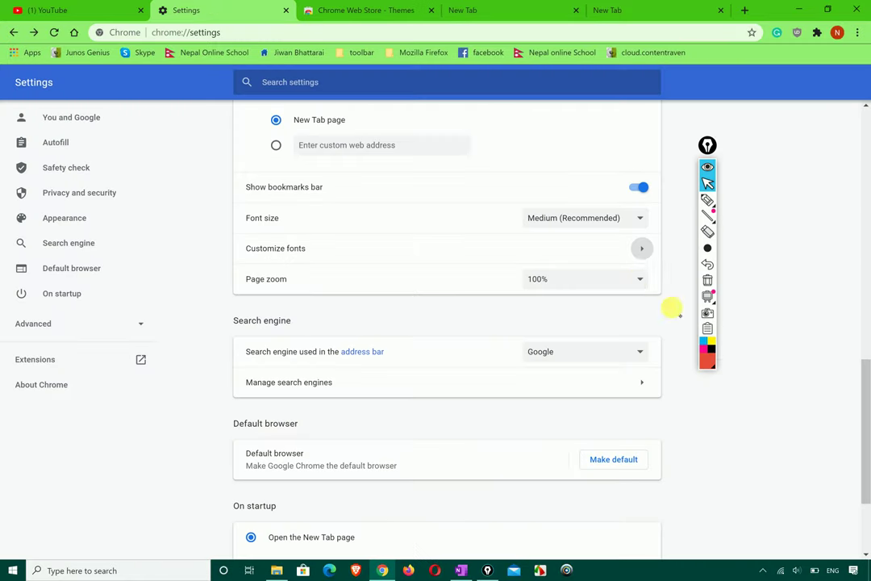
pyautogui.click(640, 282)
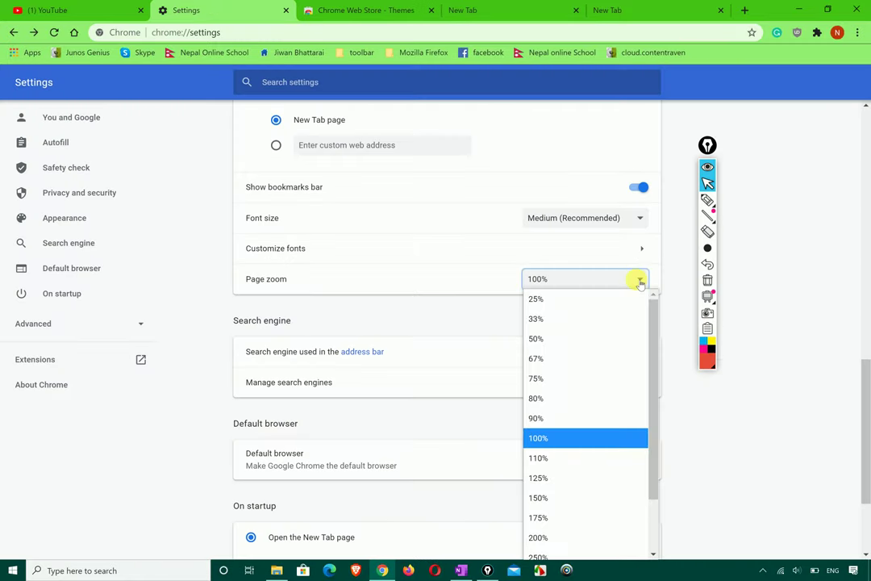
pyautogui.click(542, 476)
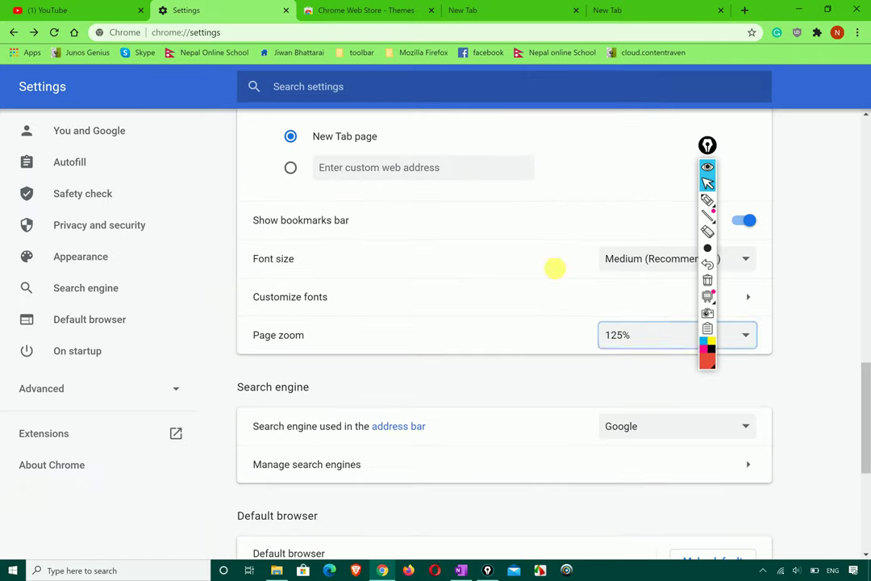
# Open another new tab, compare the page scale across the open New Tab and Chrome Web Store pages, and return to Settings.
pyautogui.click(743, 9)
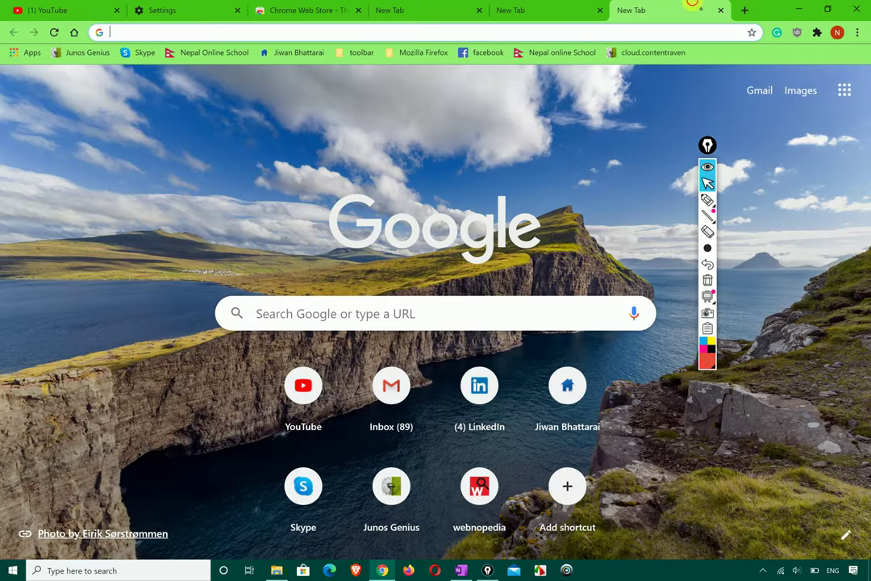
pyautogui.click(512, 10)
pyautogui.click(390, 10)
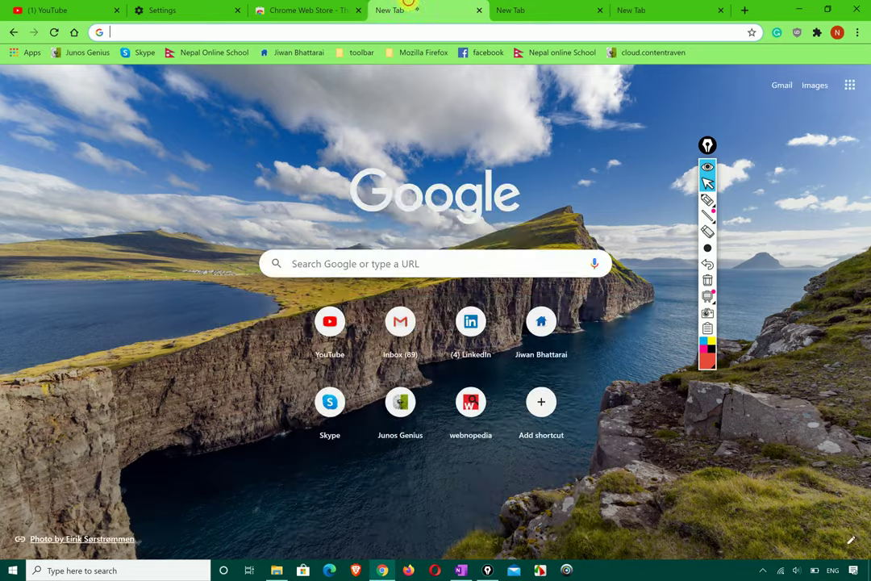
pyautogui.click(300, 9)
pyautogui.click(164, 8)
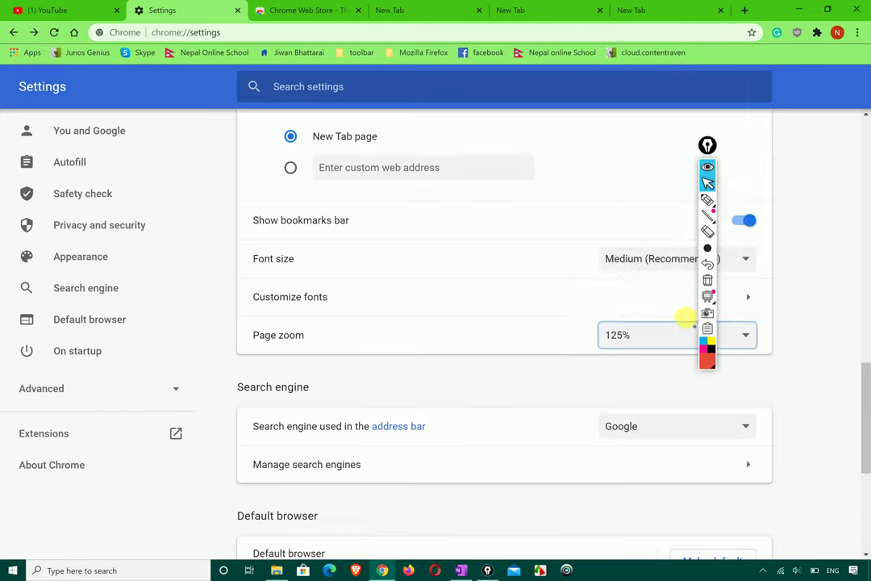
# Set the default page zoom to 110% and restore it to 100%.
pyautogui.click(657, 333)
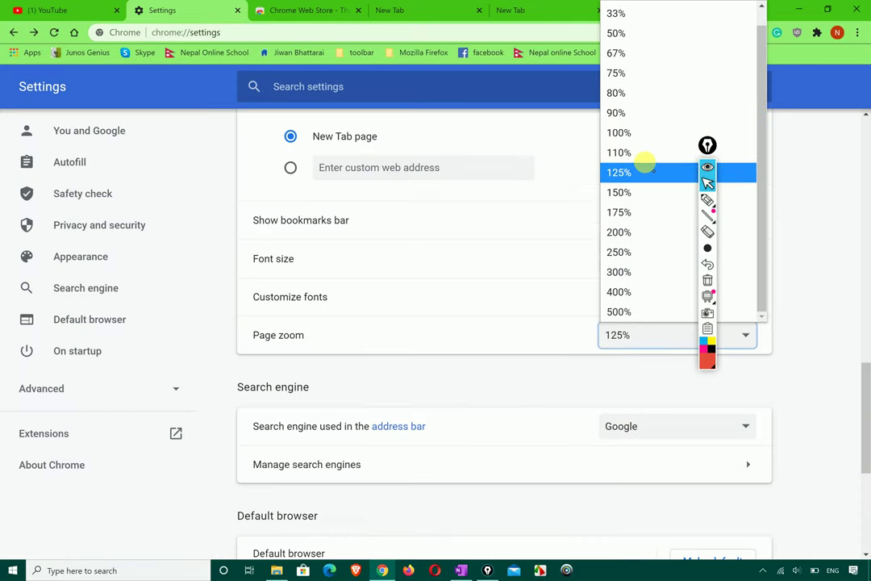
pyautogui.click(639, 153)
pyautogui.click(625, 303)
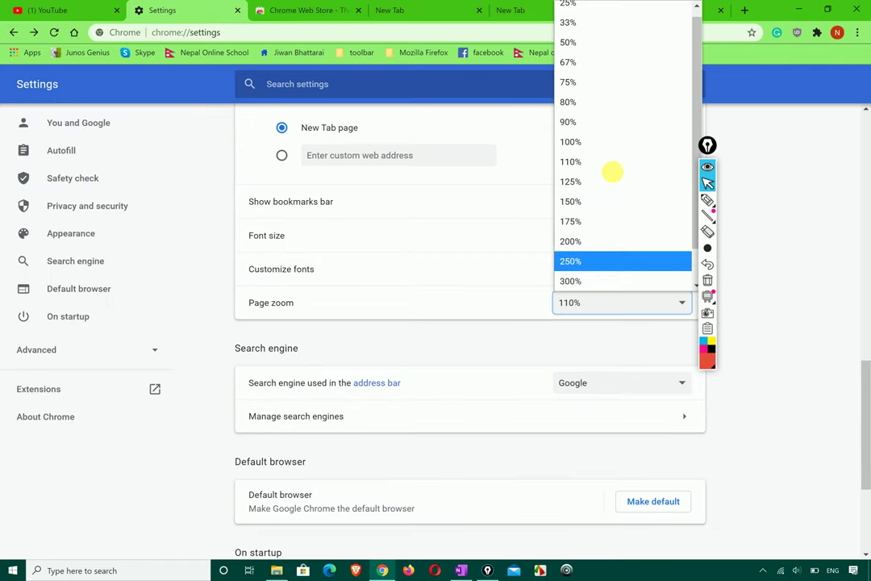
pyautogui.click(615, 162)
pyautogui.click(615, 305)
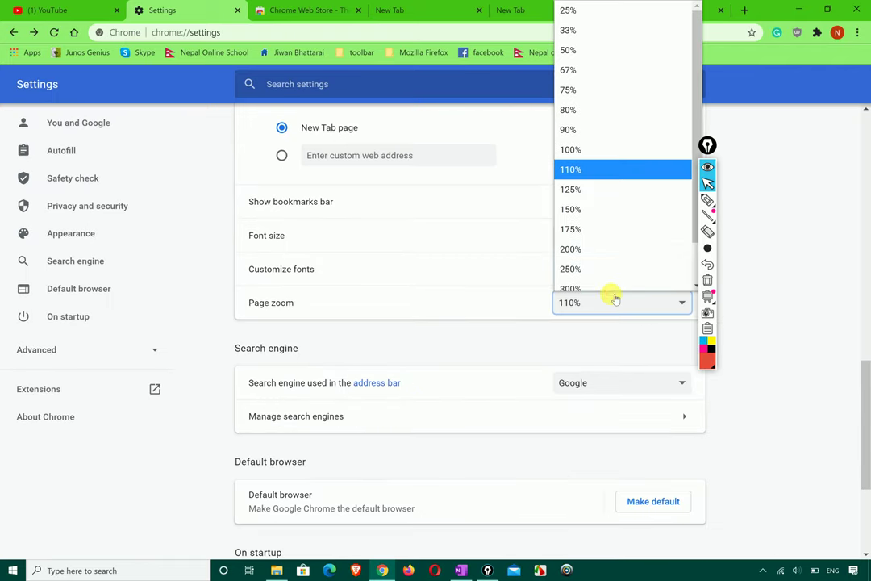
pyautogui.click(595, 139)
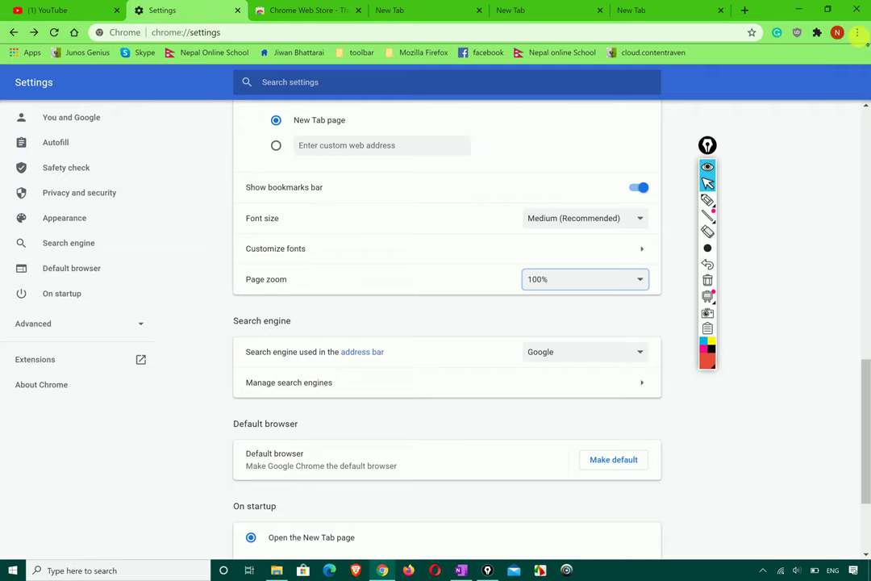
# Raise and lower the Settings page with the browser's own zoom control, ending at 100%.
pyautogui.click(858, 33)
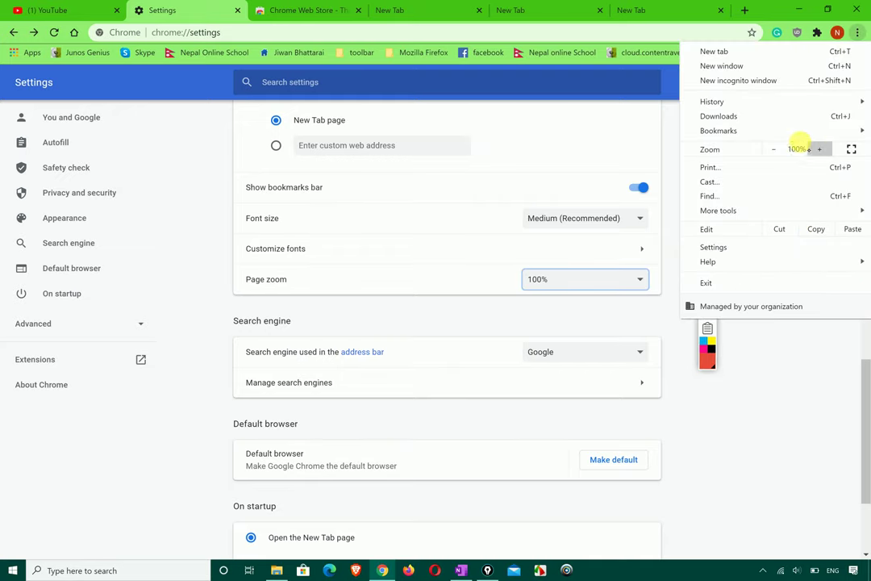
pyautogui.doubleClick(819, 149)
pyautogui.doubleClick(777, 149)
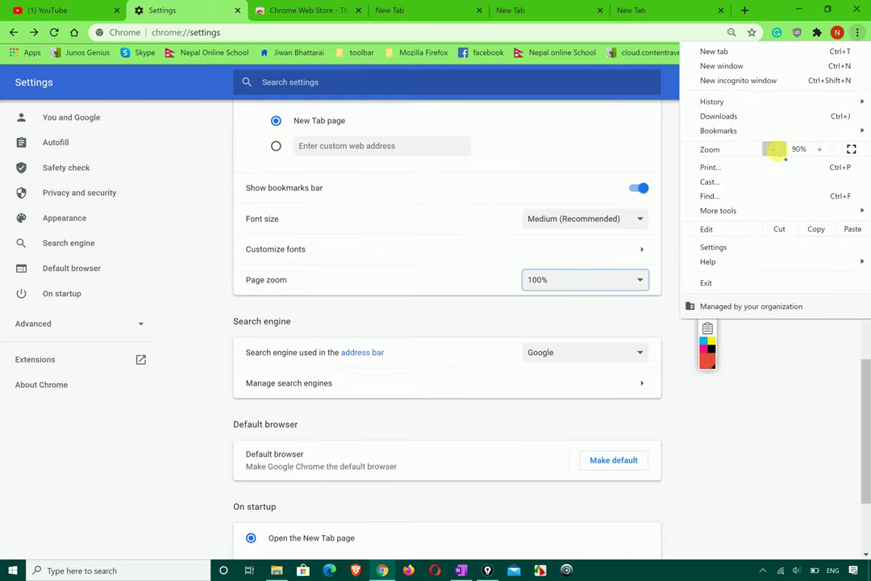
pyautogui.click(777, 149)
pyautogui.click(820, 149)
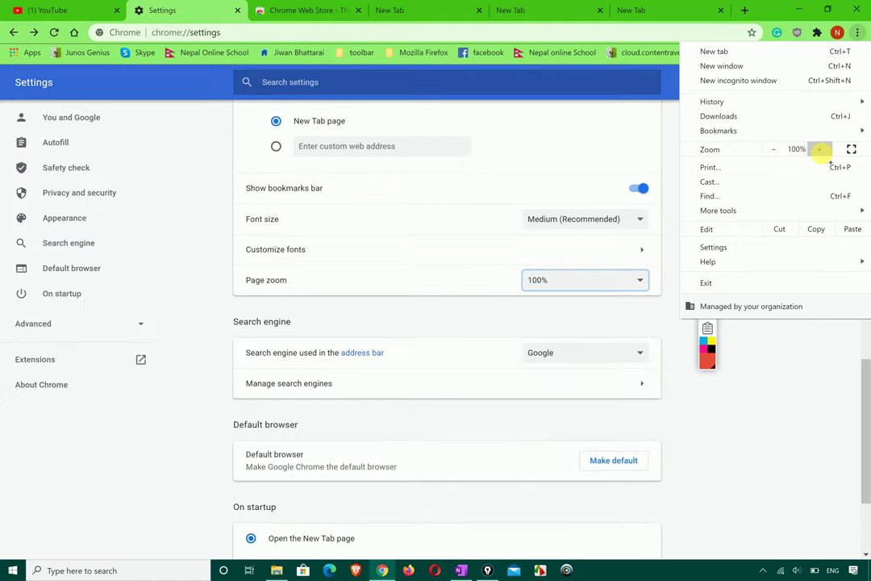
pyautogui.click(817, 379)
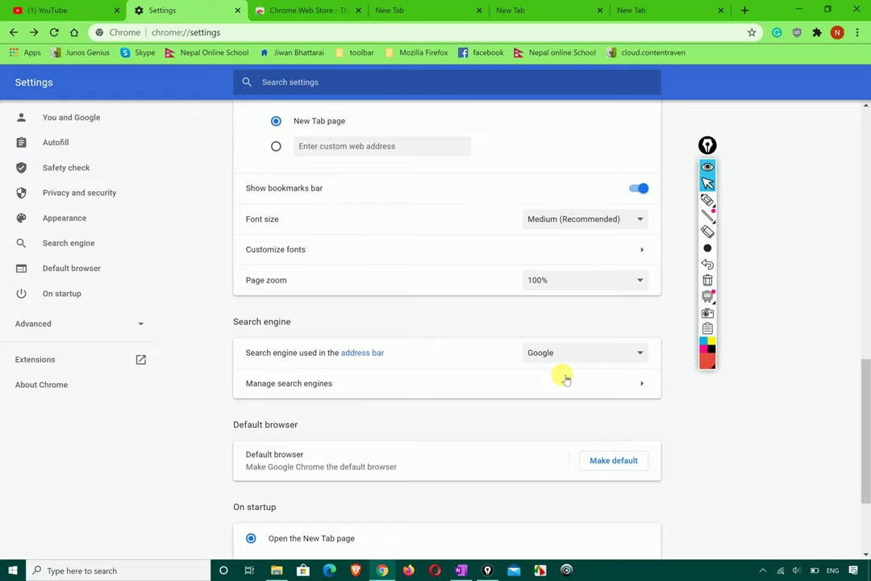
# Circle the Search engine, Default browser and On startup sections of the Settings page with the red pen.
pyautogui.scroll(-1, 514, 388)
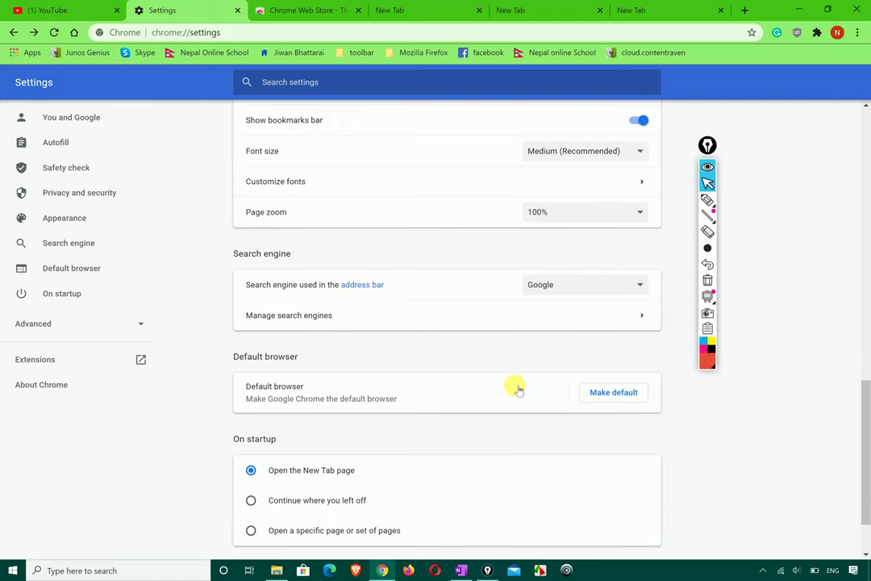
pyautogui.click(708, 199)
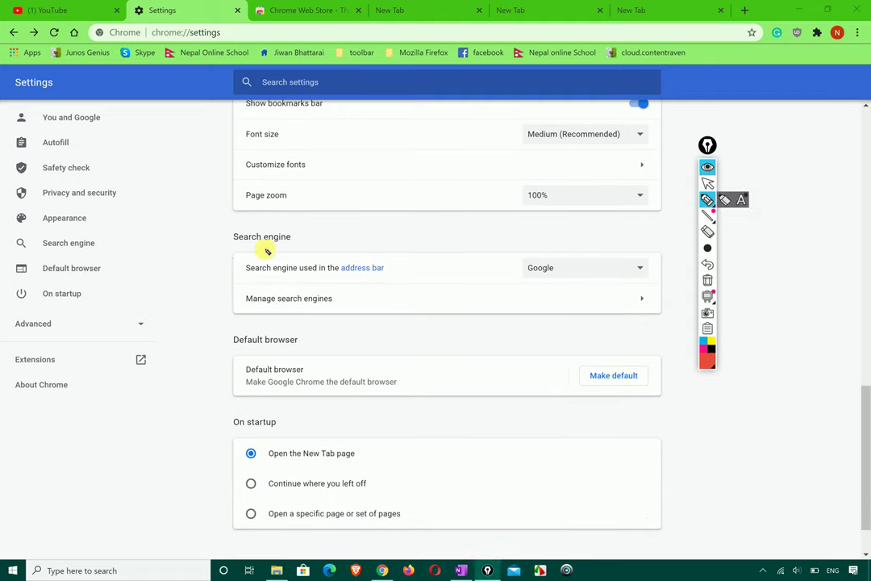
pyautogui.moveTo(319, 236)
pyautogui.mouseDown()
pyautogui.moveTo(220, 261)
pyautogui.moveTo(169, 422)
pyautogui.moveTo(389, 537)
pyautogui.moveTo(573, 543)
pyautogui.mouseUp()
pyautogui.moveTo(637, 517)
pyautogui.mouseDown()
pyautogui.moveTo(633, 264)
pyautogui.moveTo(302, 240)
pyautogui.mouseUp()
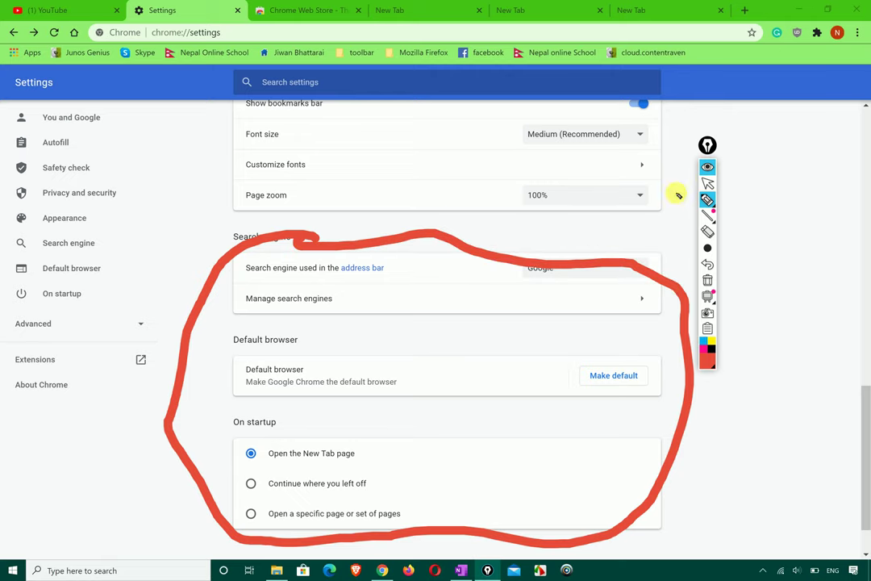
pyautogui.click(707, 184)
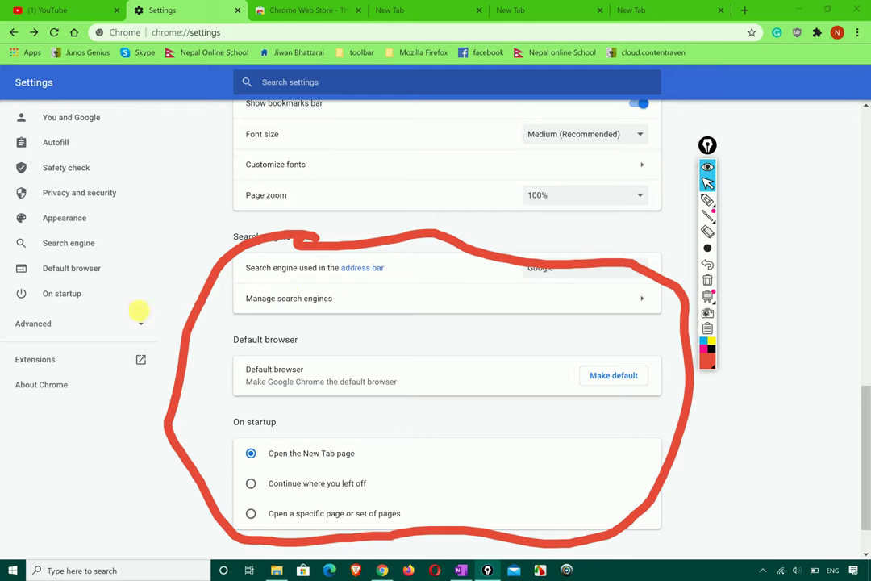
# Expand the Advanced settings group and clear the red pen markup from the screen.
pyautogui.click(139, 323)
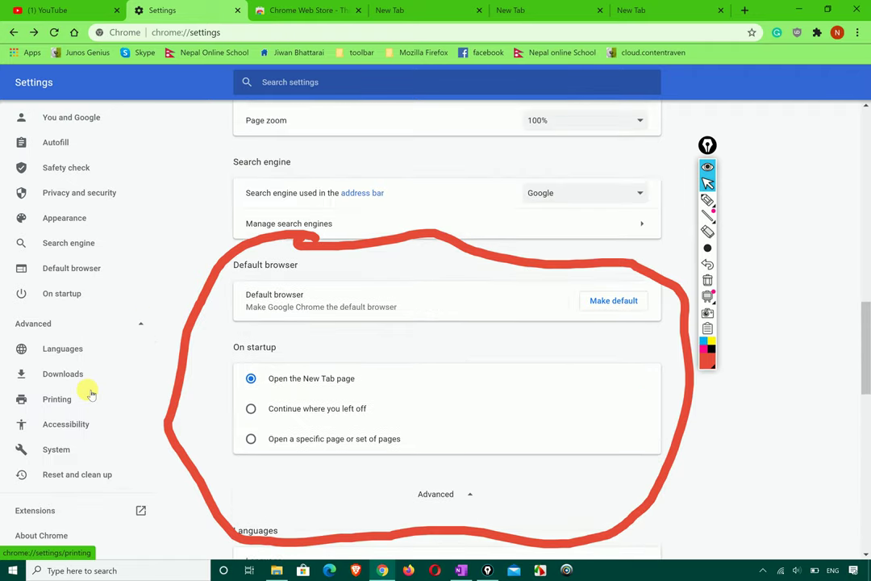
pyautogui.click(717, 296)
# Review the Settings page from You and Google through Autofill, Privacy and security, Appearance and On startup to the Languages section.
pyautogui.scroll(5, 476, 205)
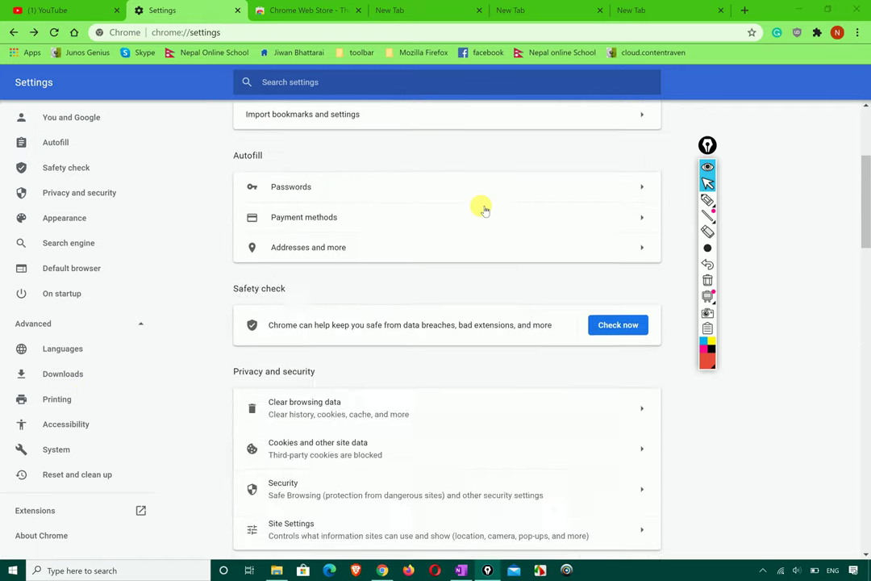
pyautogui.scroll(2, 481, 208)
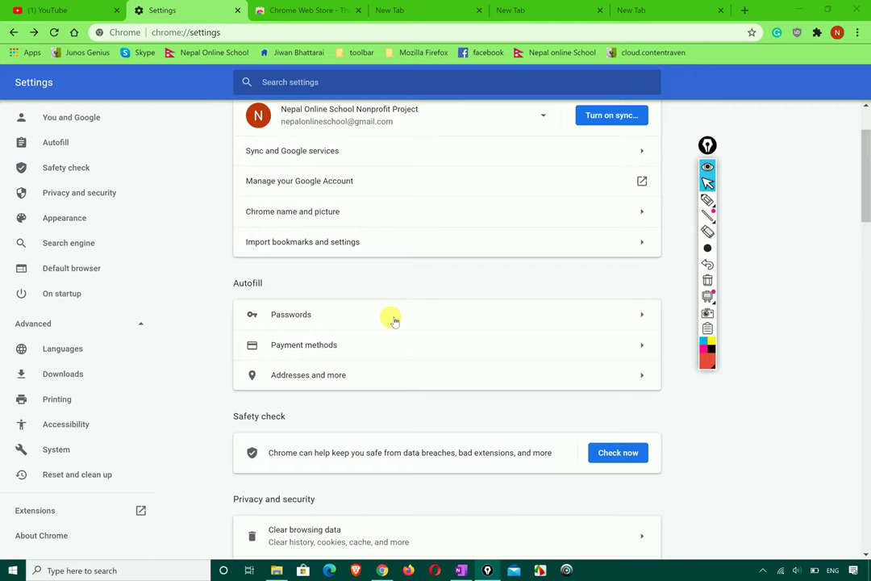
pyautogui.scroll(-4, 395, 320)
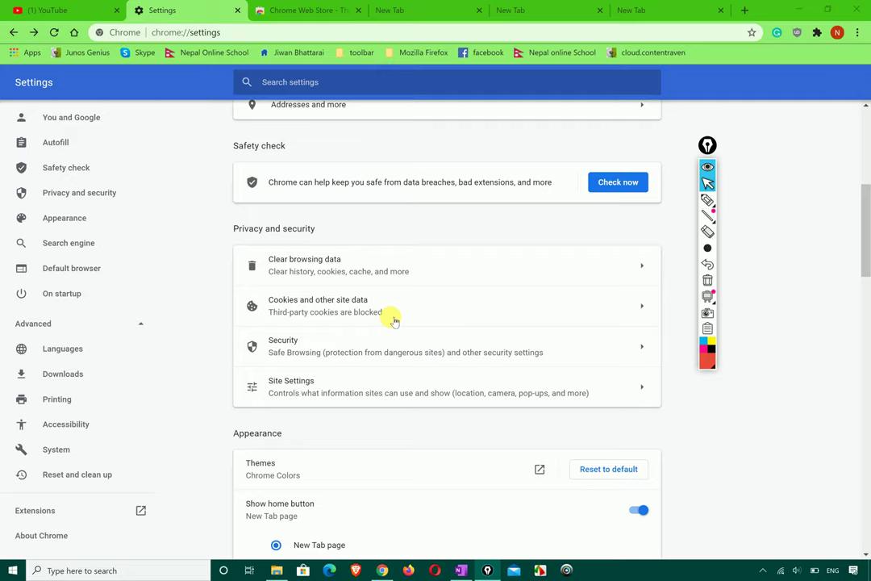
pyautogui.scroll(-5, 394, 320)
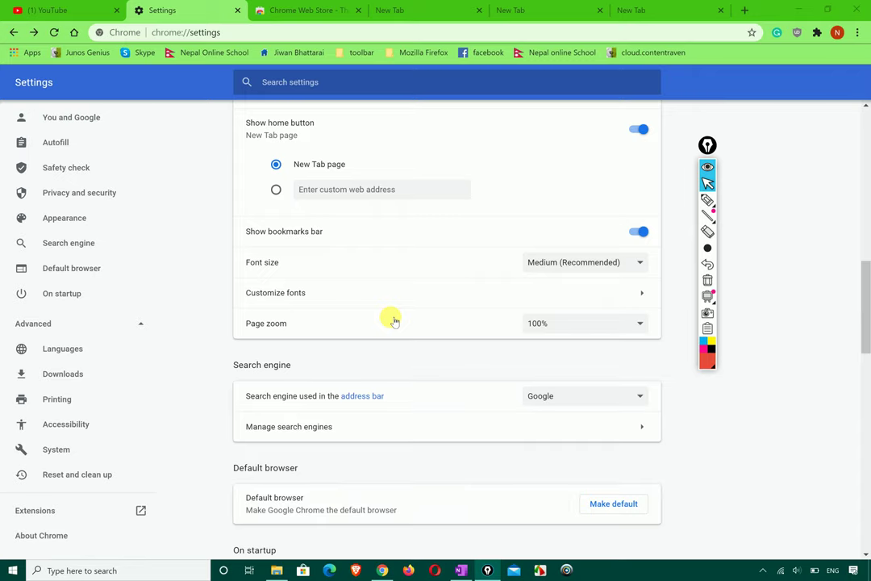
pyautogui.scroll(-1, 394, 320)
pyautogui.scroll(8, 395, 321)
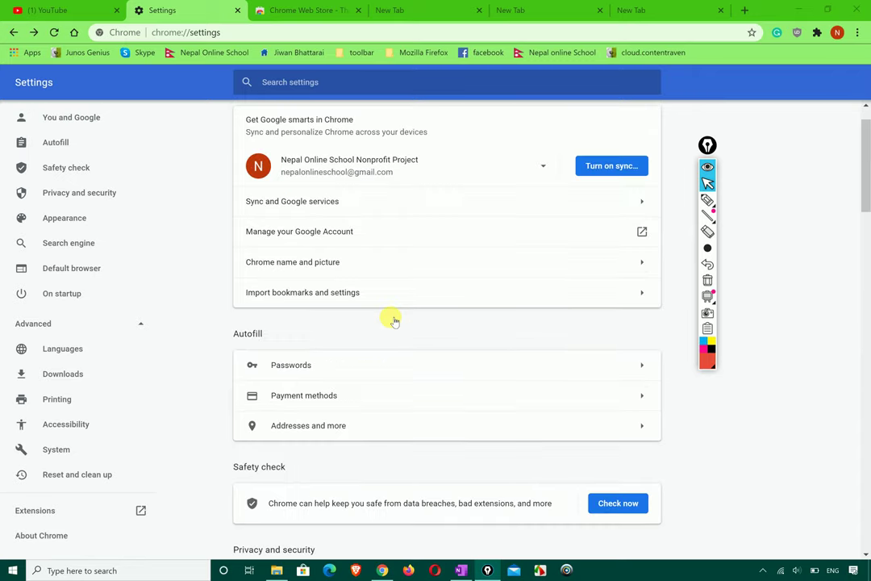
pyautogui.scroll(1, 394, 320)
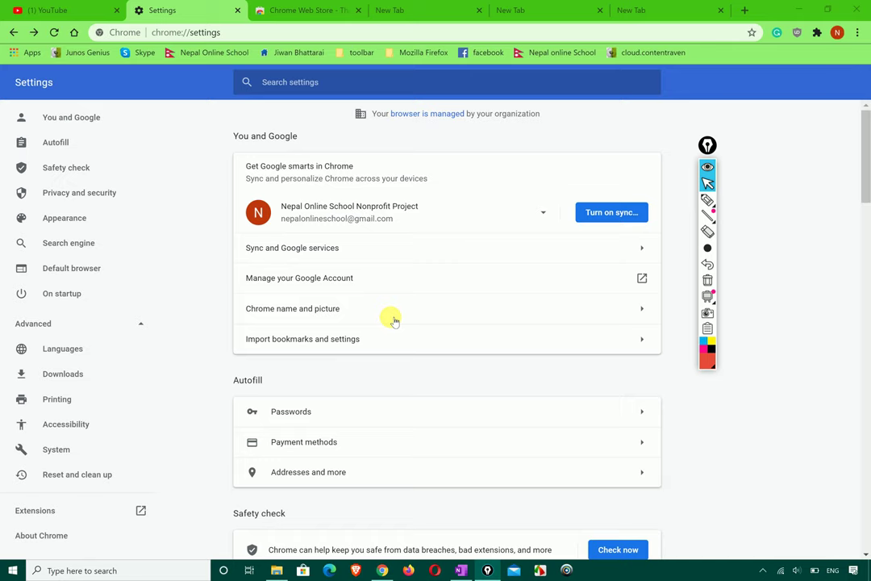
pyautogui.scroll(-18, 394, 320)
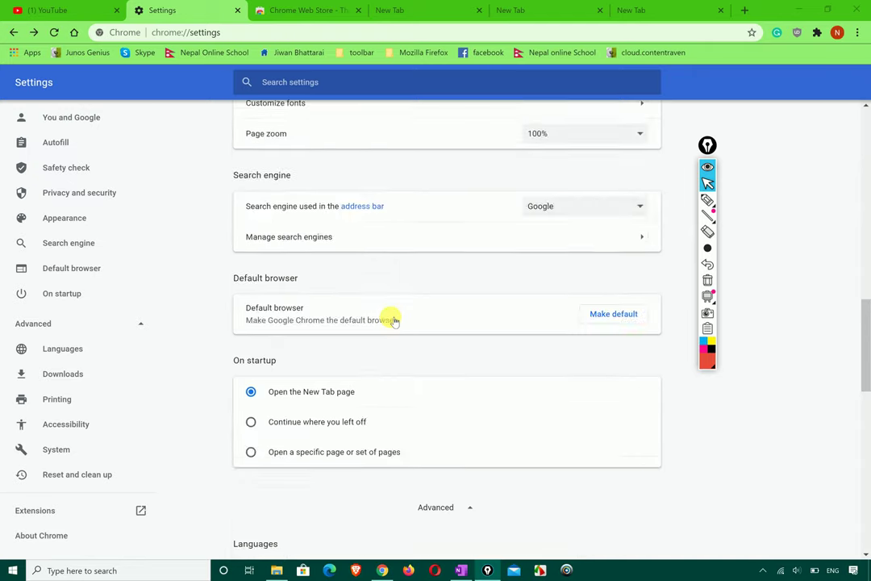
pyautogui.scroll(-6, 395, 320)
pyautogui.scroll(6, 391, 321)
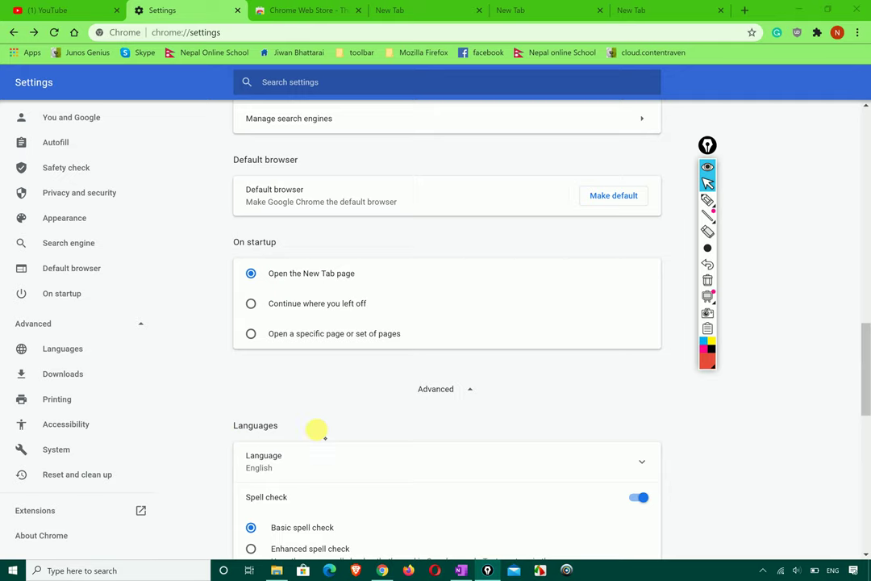
pyautogui.scroll(5, 390, 409)
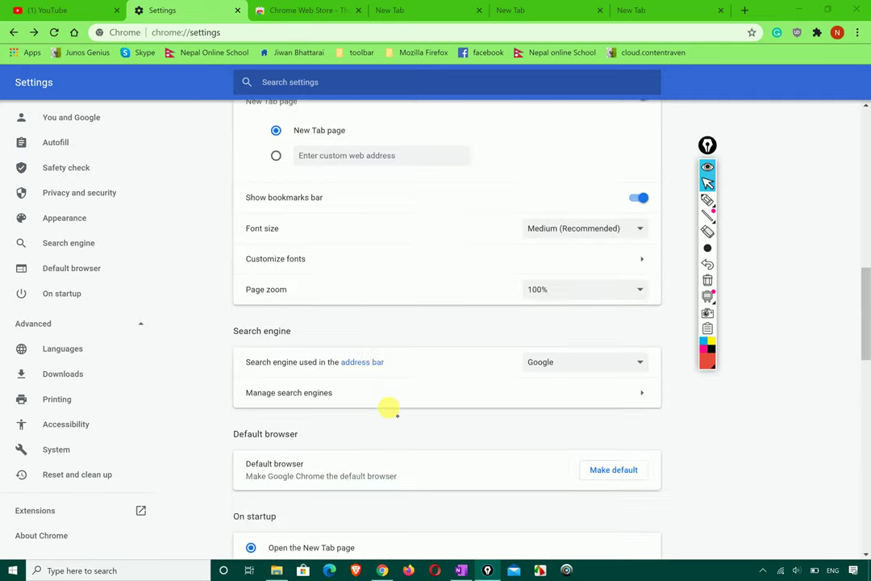